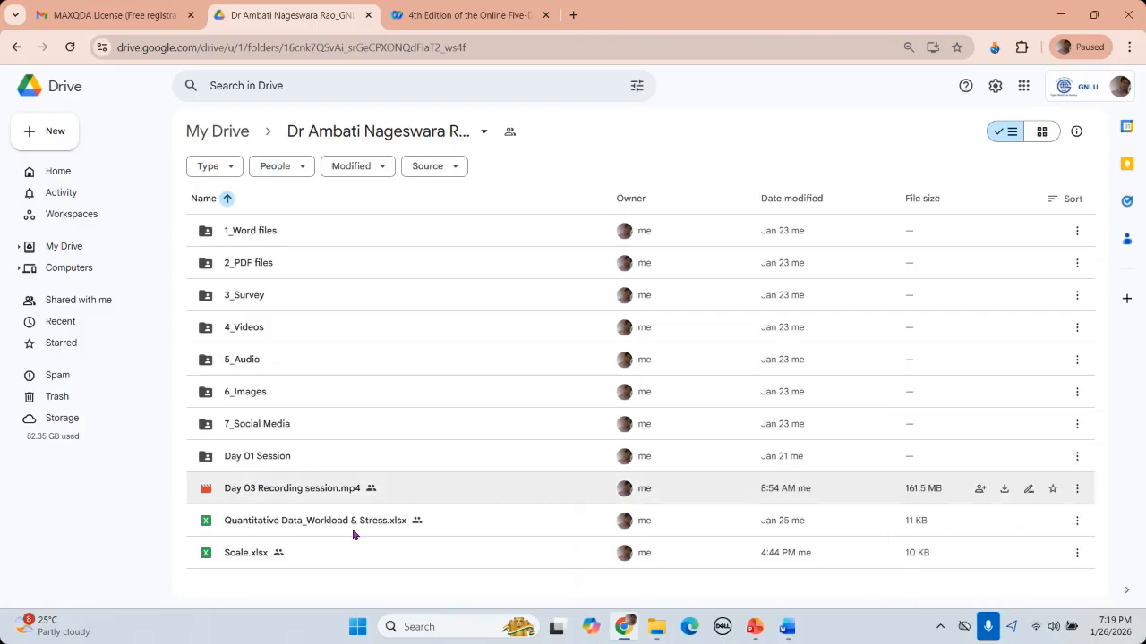
Locate the Day 03 recording, Quantitative Data_Workload & Stress.xlsx and Scale.xlsx files in the shared Drive folder
click(236, 557)
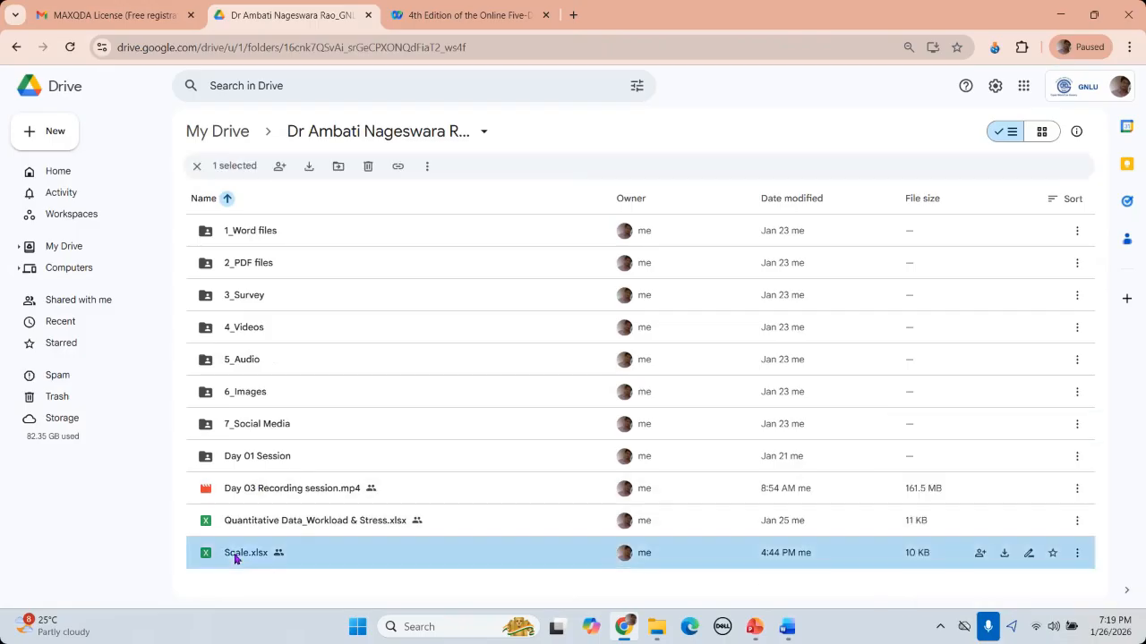
click(274, 524)
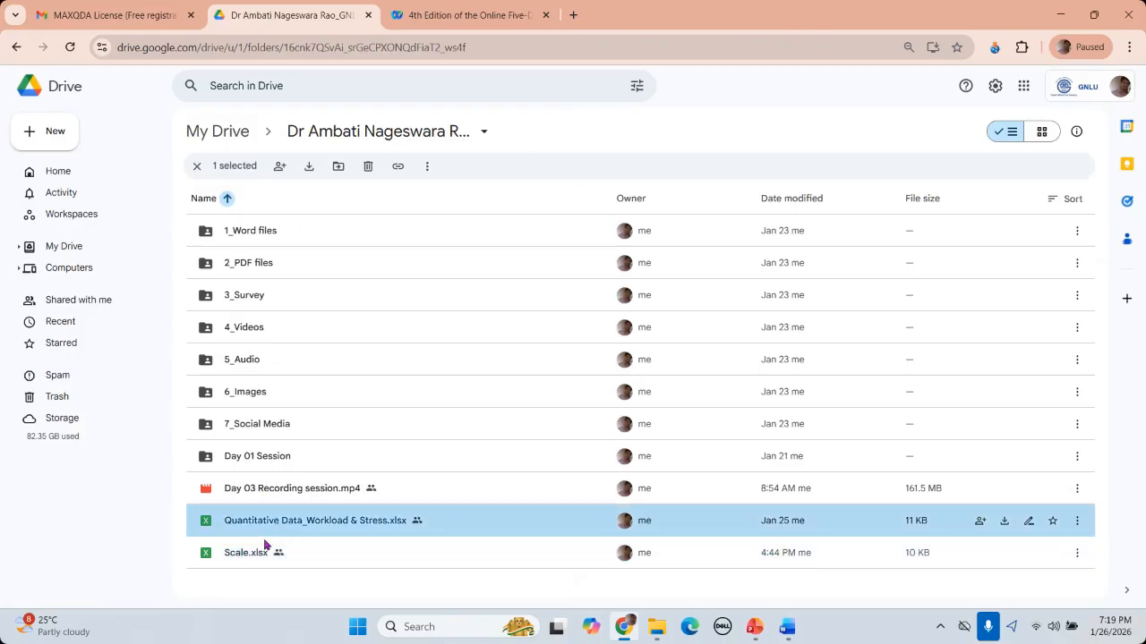
click(259, 550)
click(267, 525)
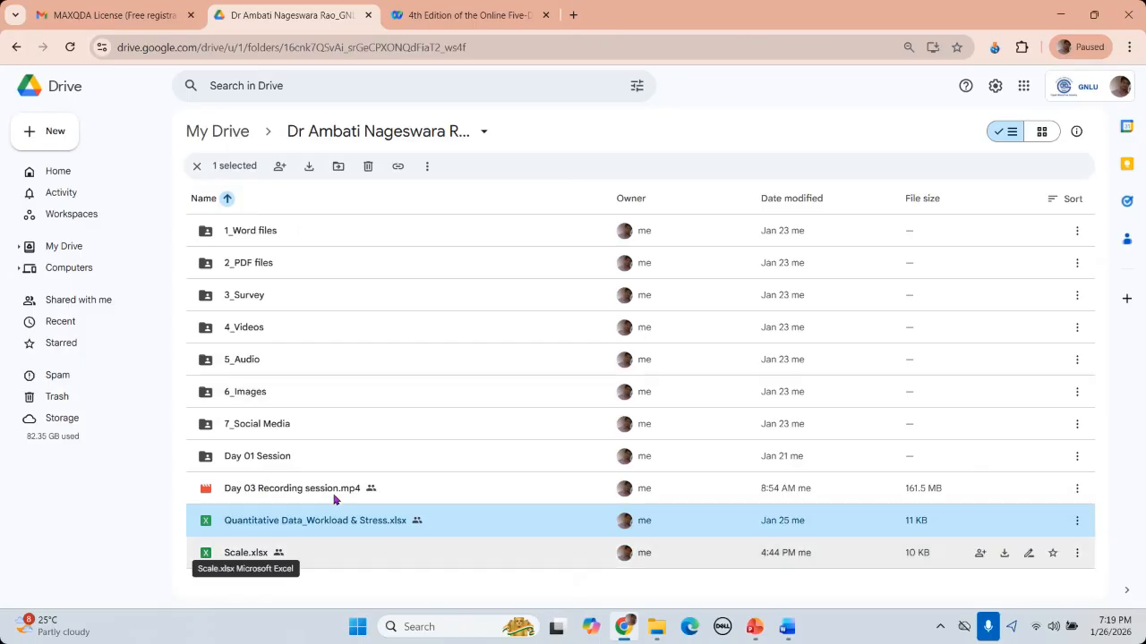
click(279, 493)
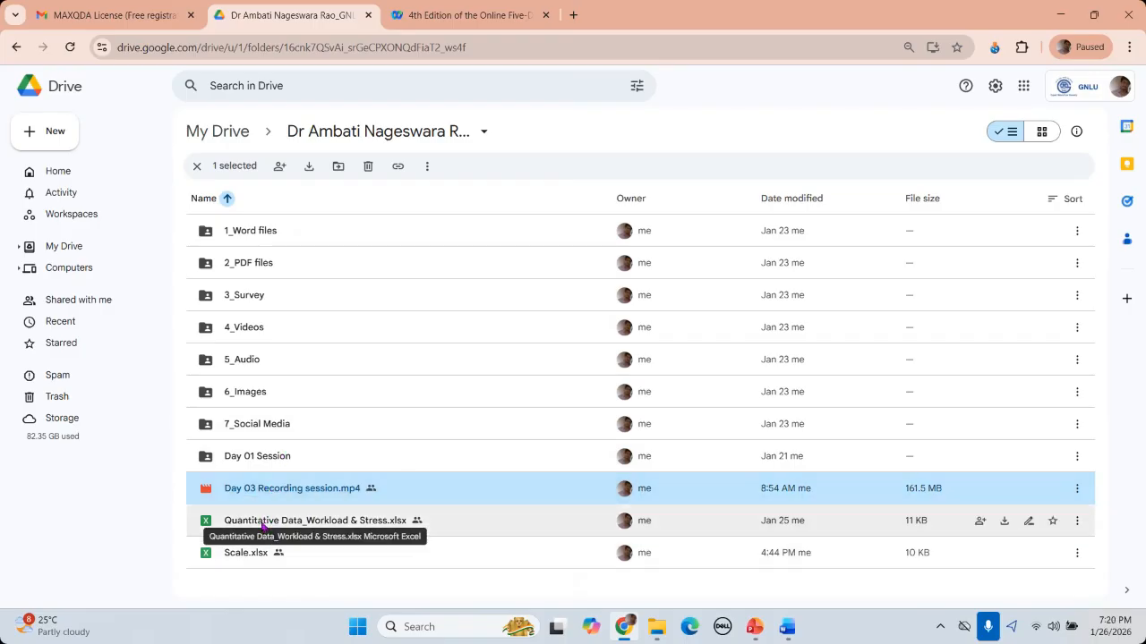
click(264, 526)
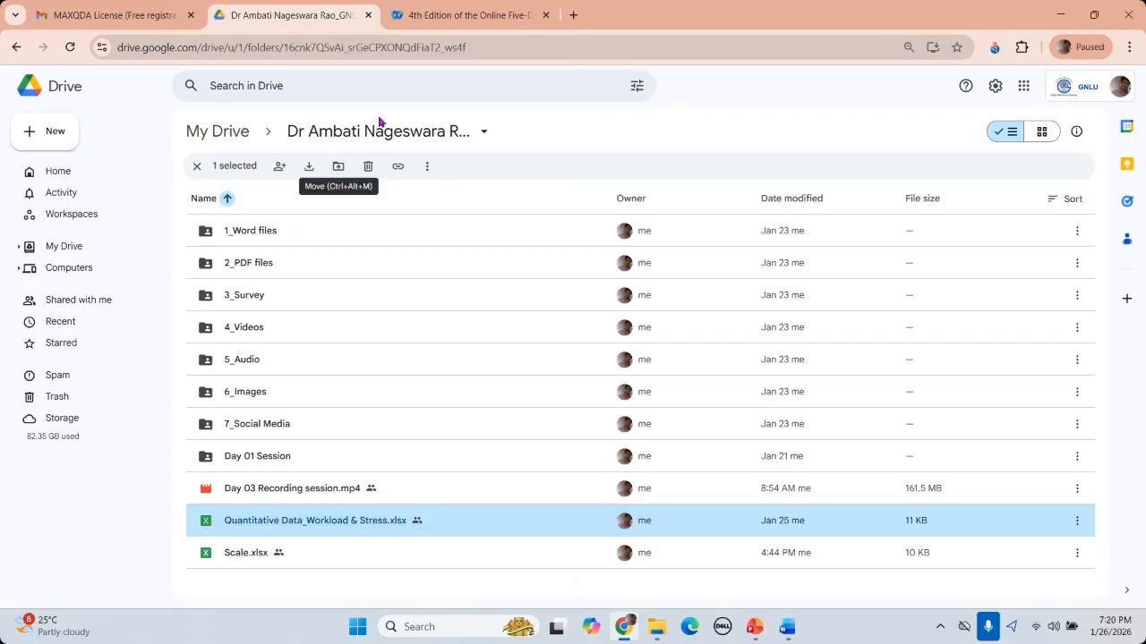
click(248, 557)
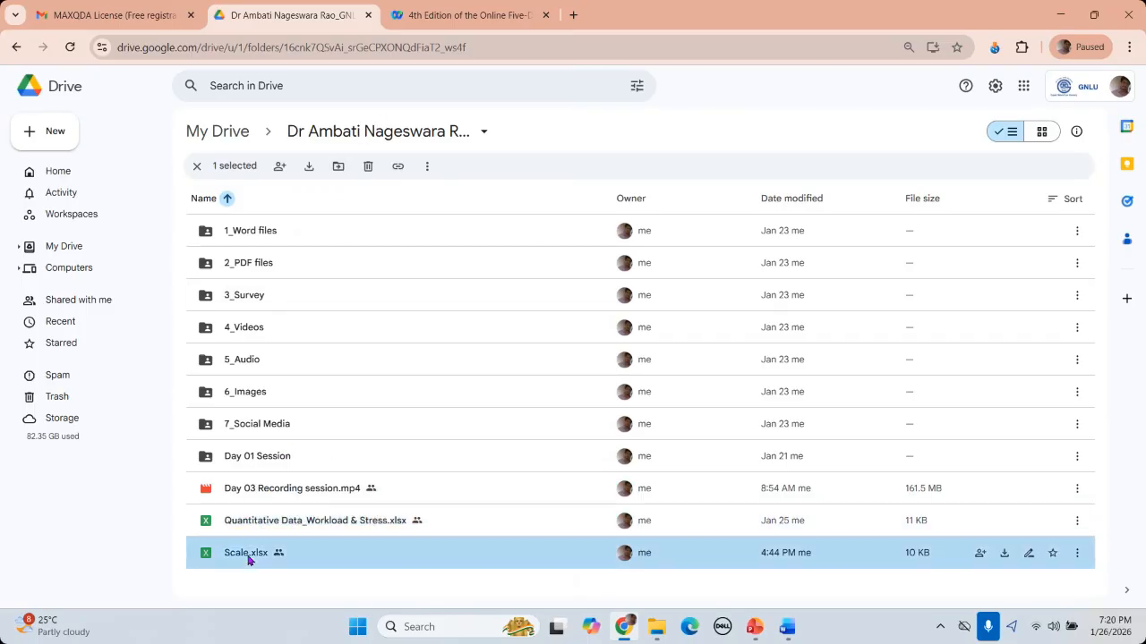
Switch to MAXQDA by searching for it on the computer and launching it
click(459, 630)
text(maxq)
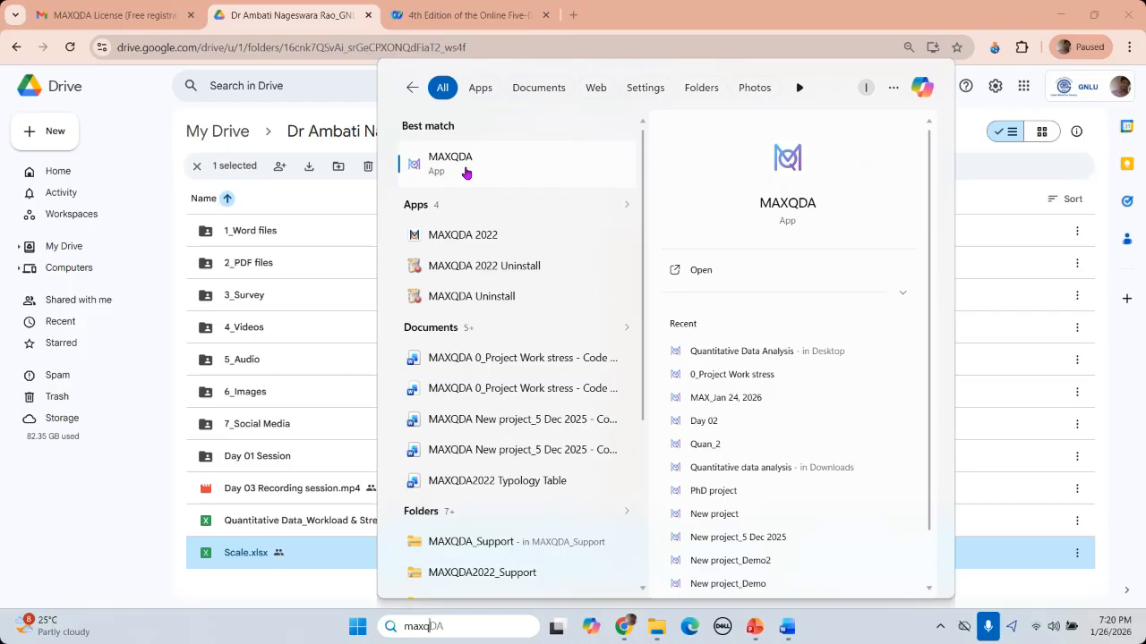
click(465, 171)
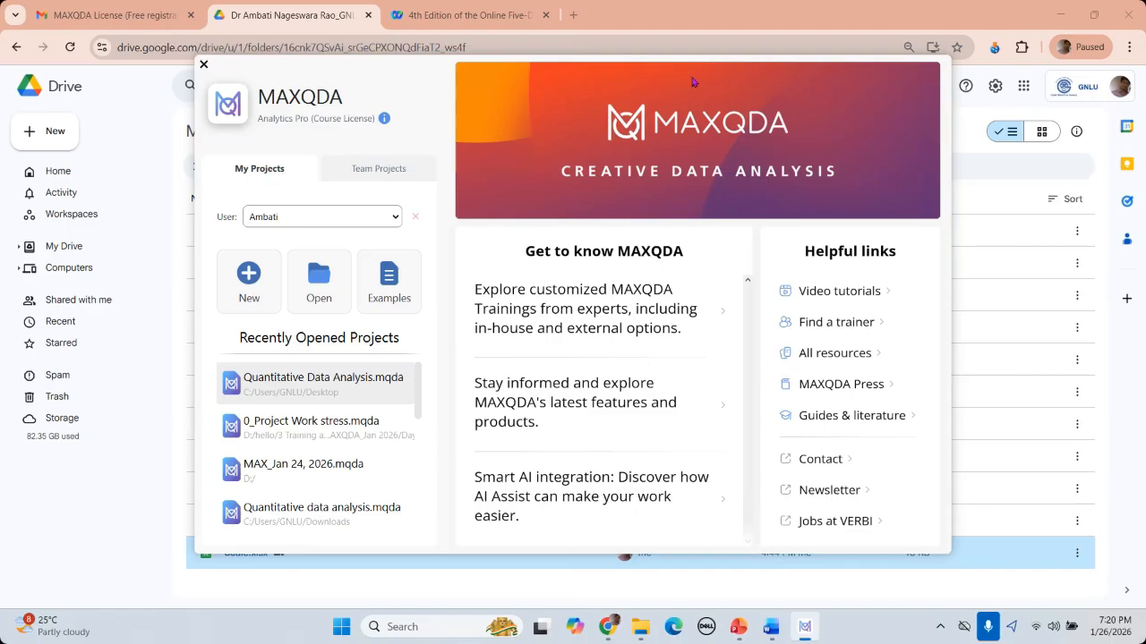
Create a new project named "Statistical analysis using MAXQDA" in the Day 04 Statistics folder
click(250, 277)
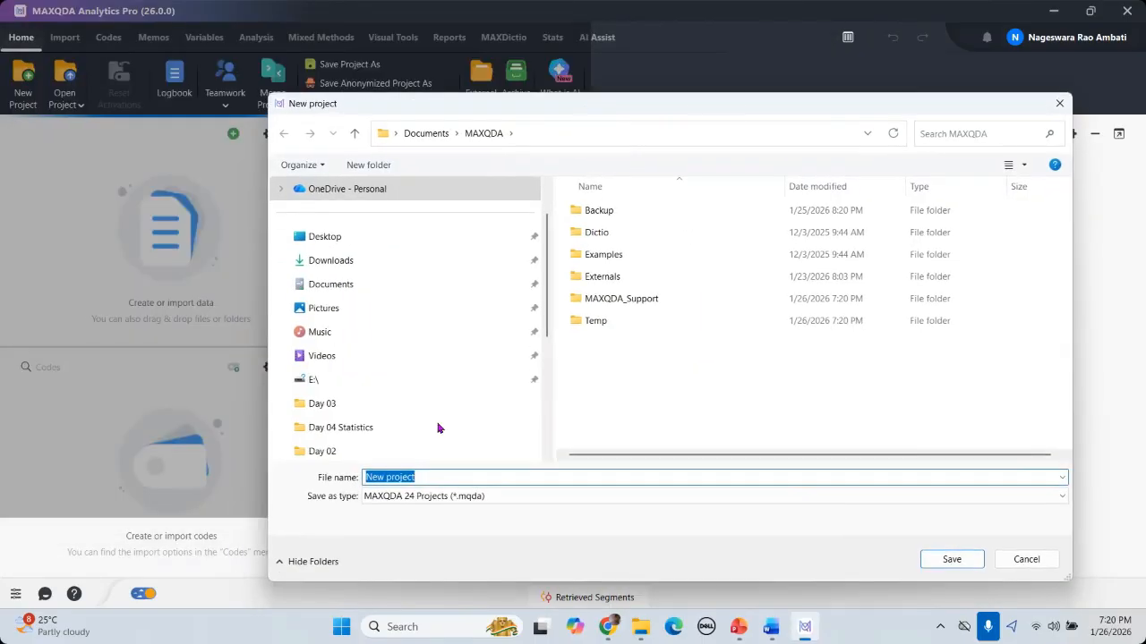
click(347, 429)
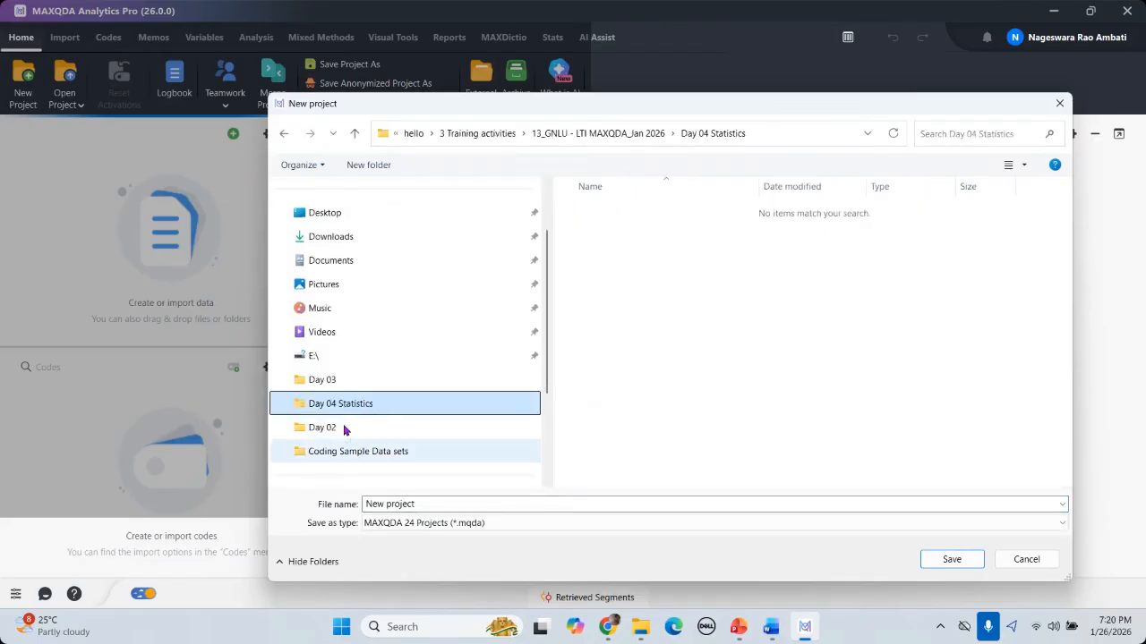
click(444, 504)
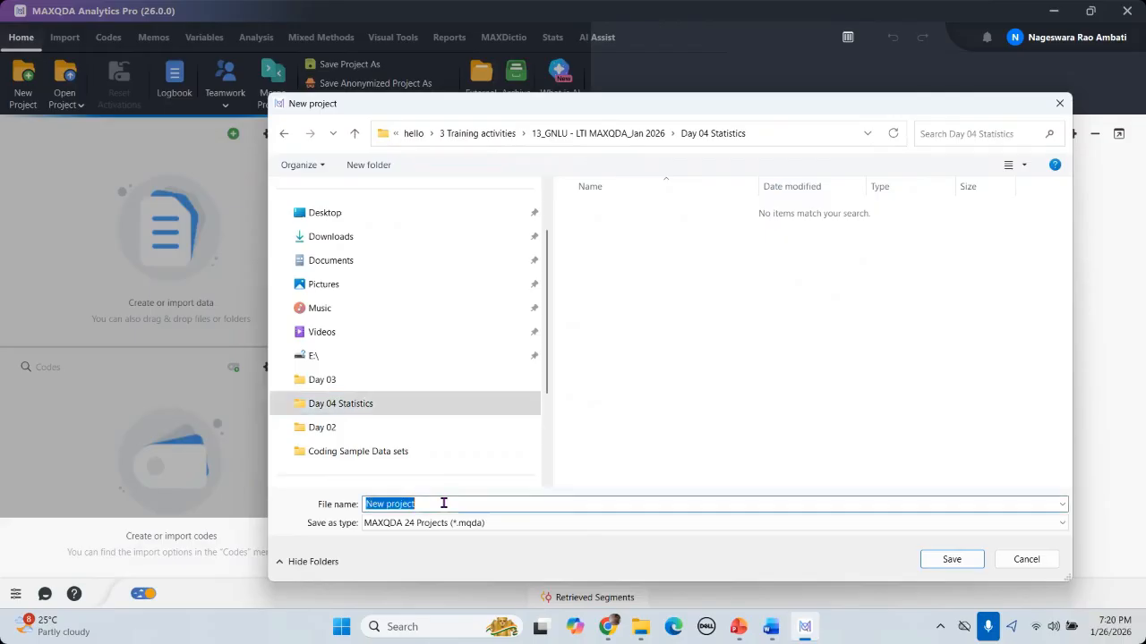
text(Statis)
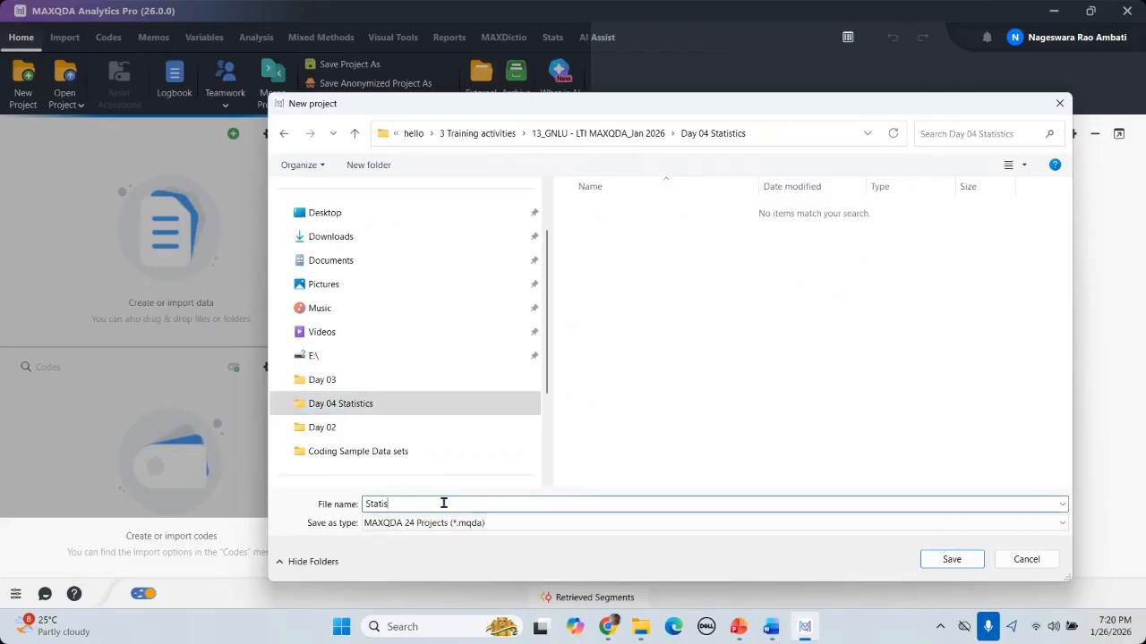
text(tical analysis using MAXQDA)
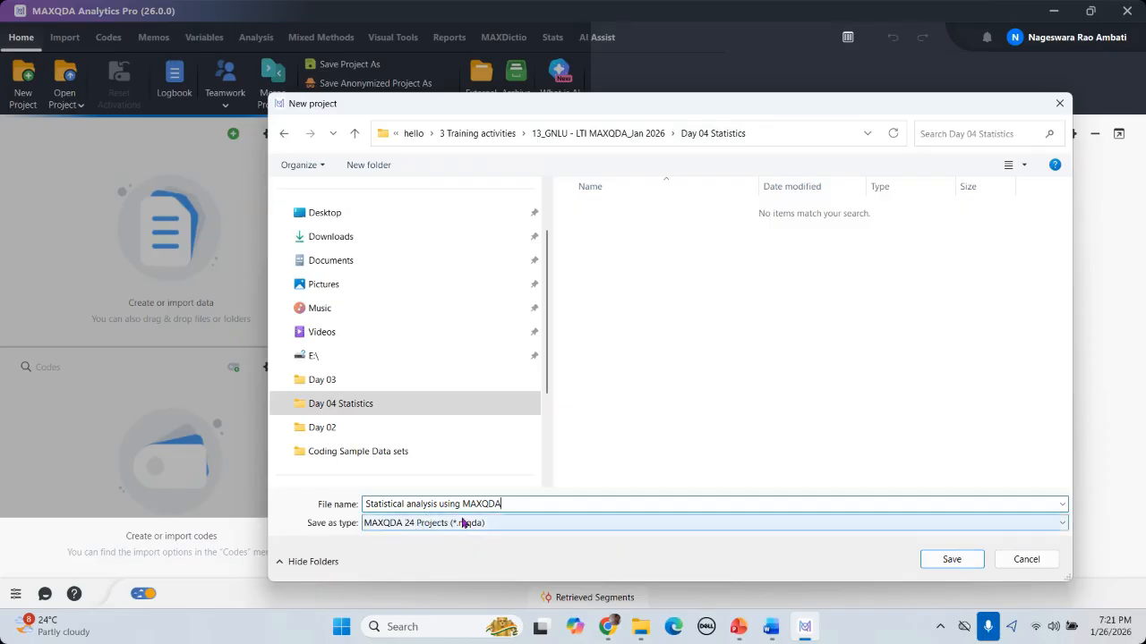
click(956, 560)
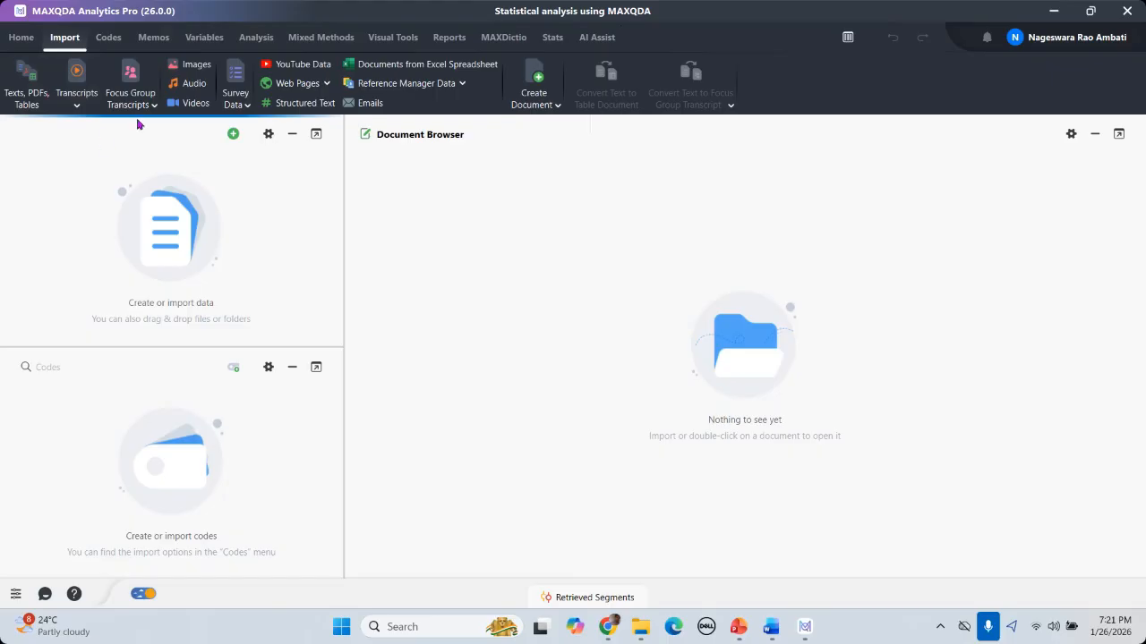
Start a statistics session with the external file Quantitative Data_Workload & Stress from the Day 04 Statistics folder
click(247, 105)
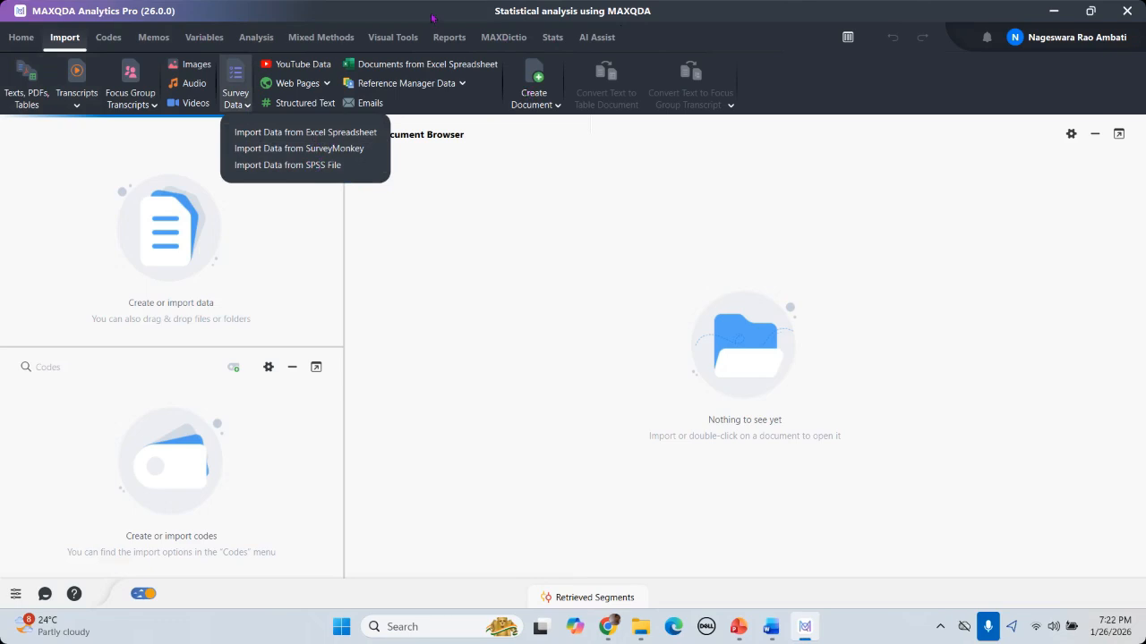
click(549, 38)
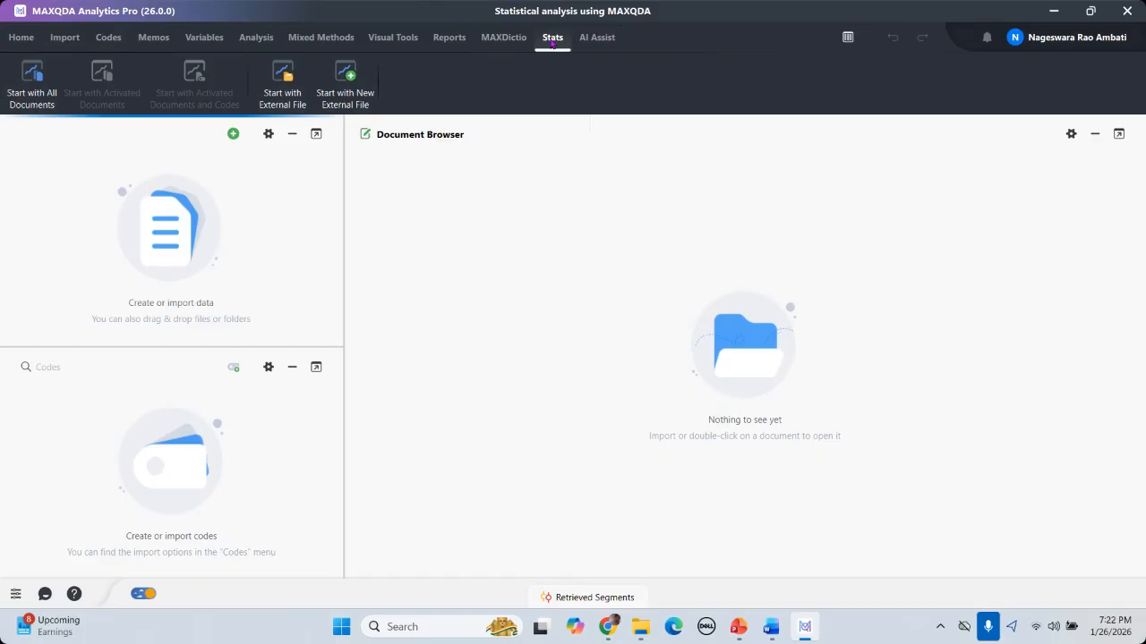
click(286, 100)
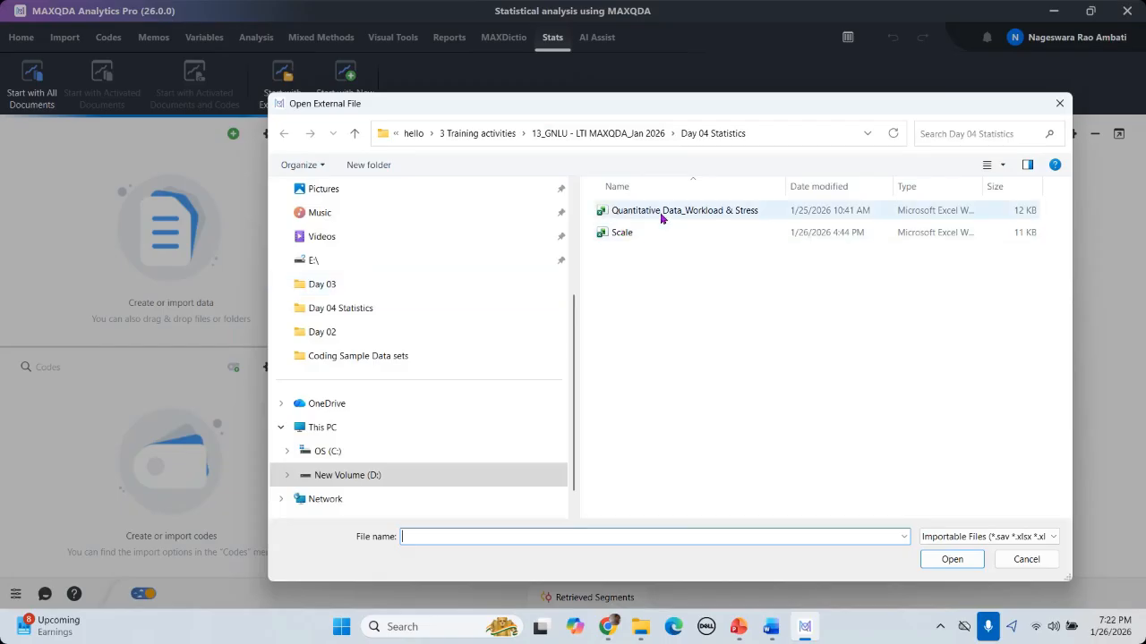
click(660, 216)
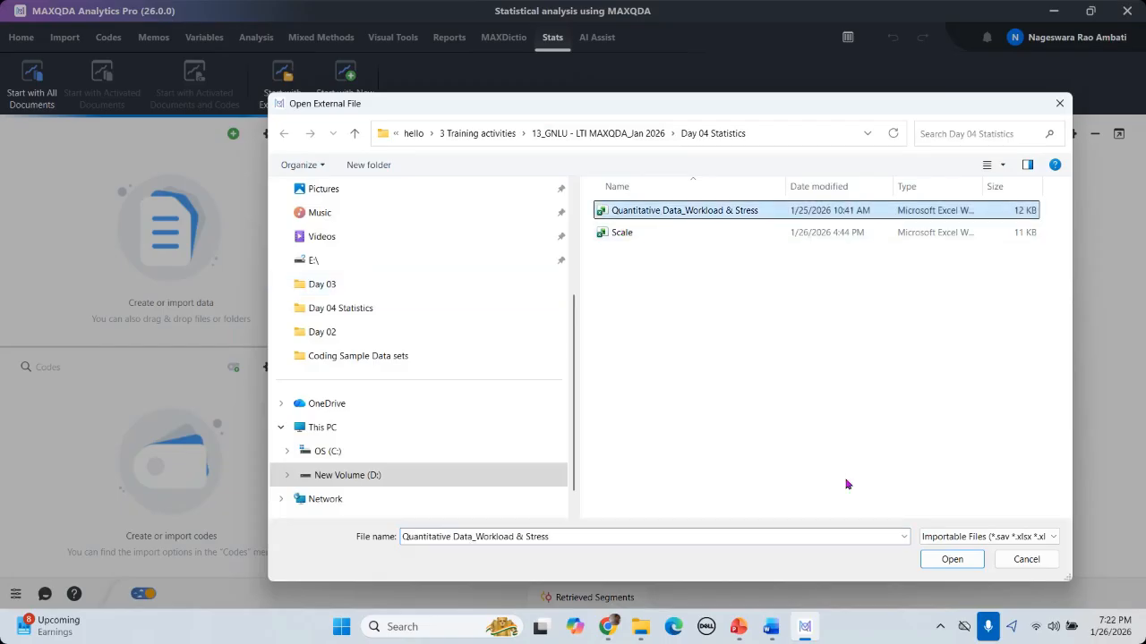
click(951, 559)
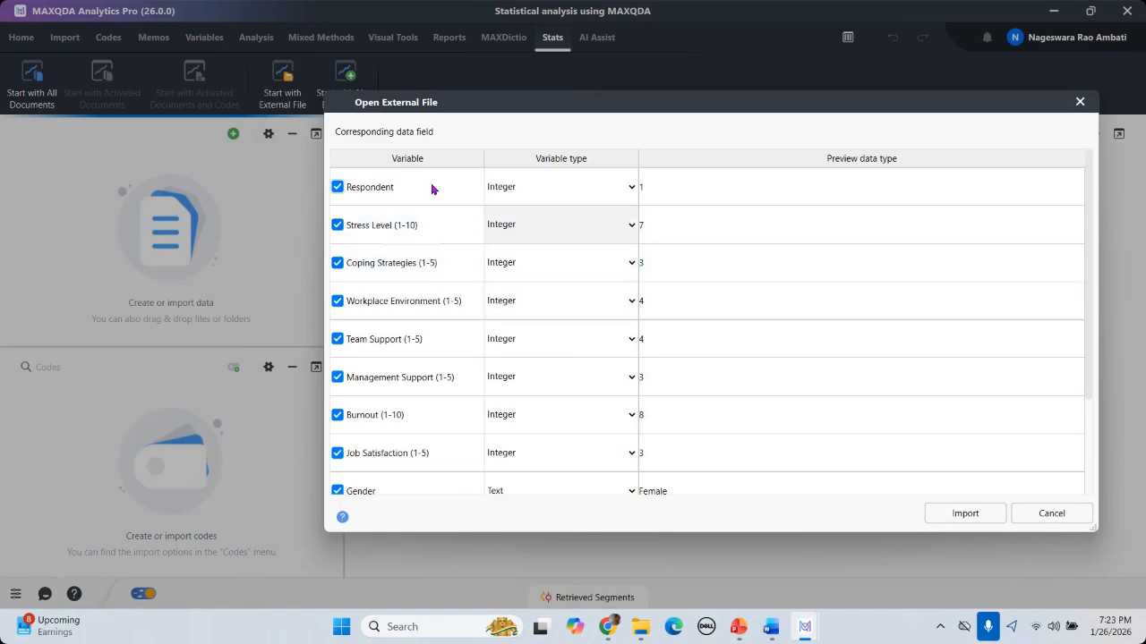
Review the detected variable types from Respondent to Department and import all variables
scroll(734, 354, down, 2)
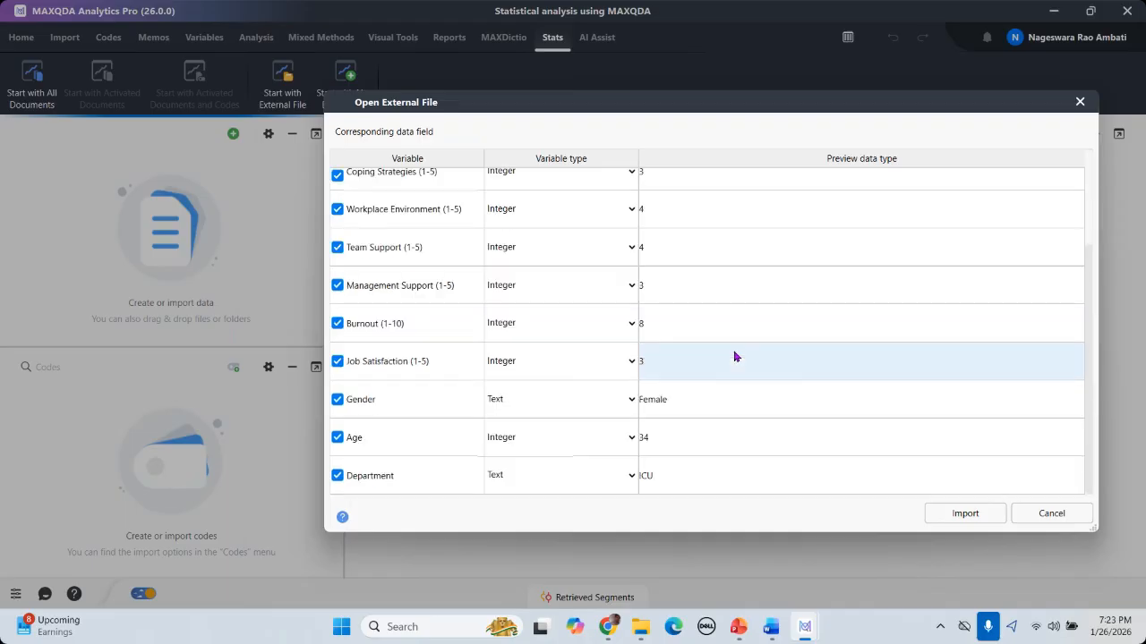
scroll(734, 355, up, 2)
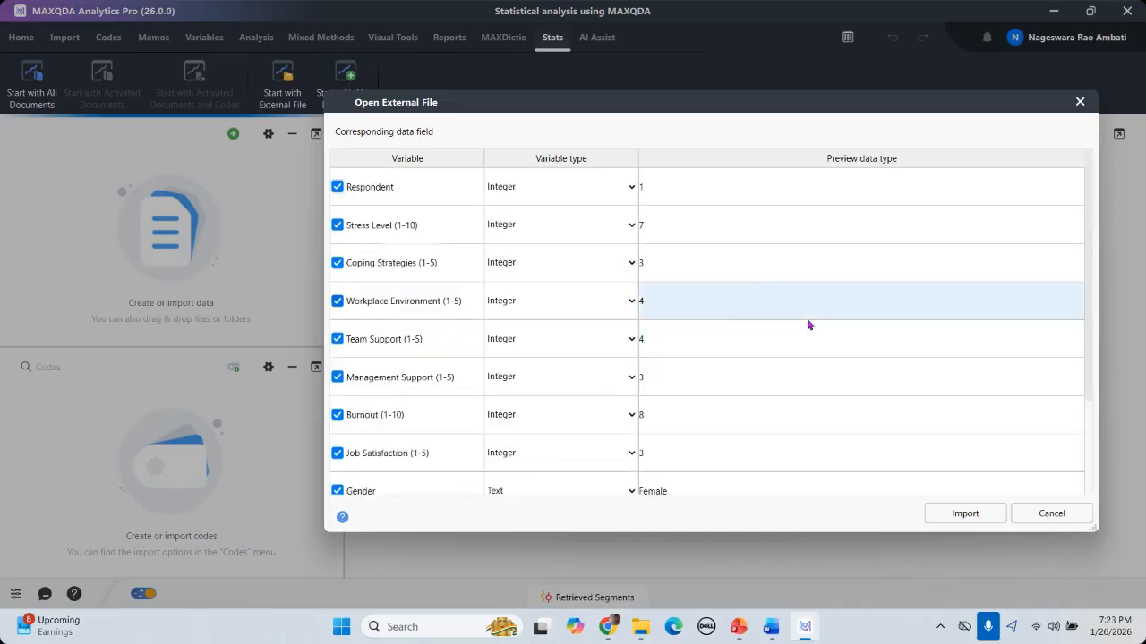
scroll(904, 447, down, 2)
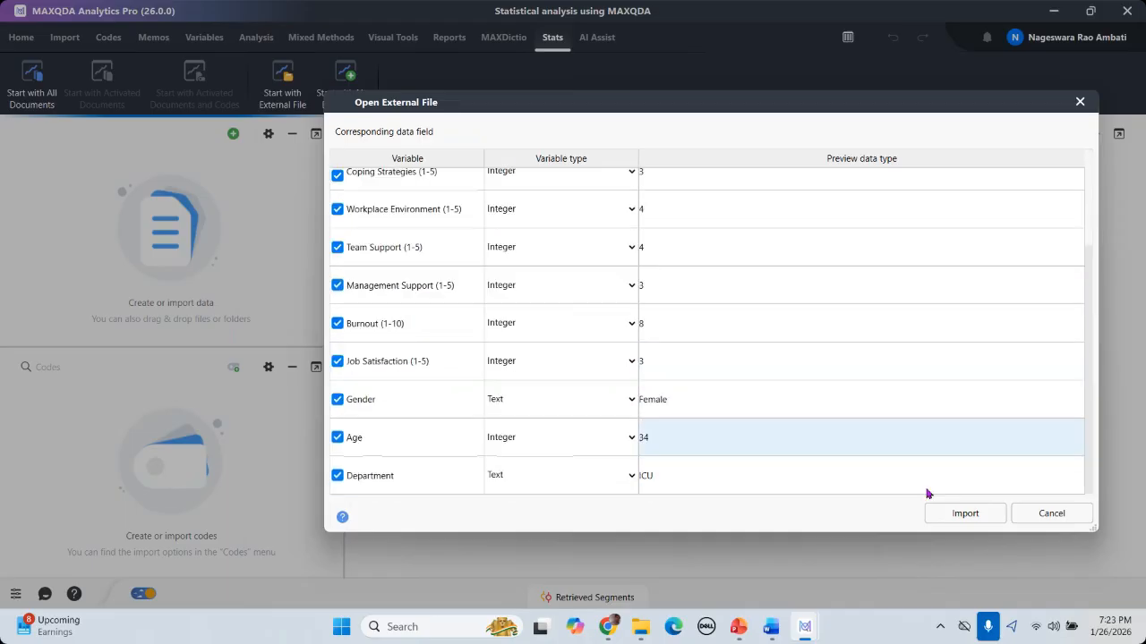
click(965, 516)
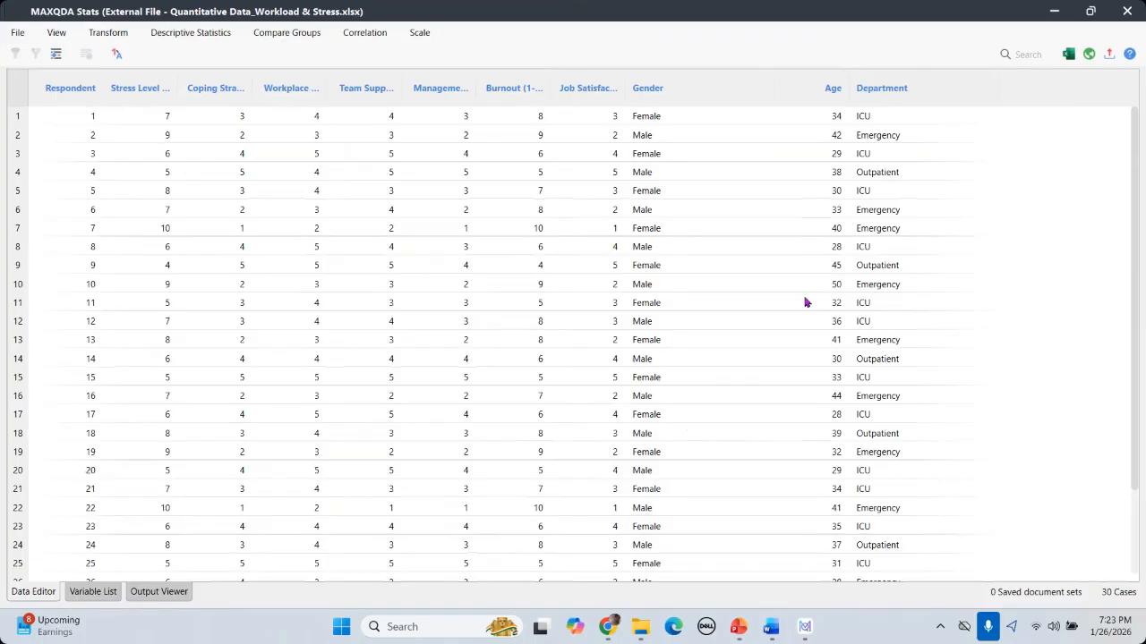
Examine the imported respondent records in the Data Editor and the available file and view options
scroll(540, 319, down, 1)
scroll(538, 330, up, 1)
click(69, 567)
click(18, 36)
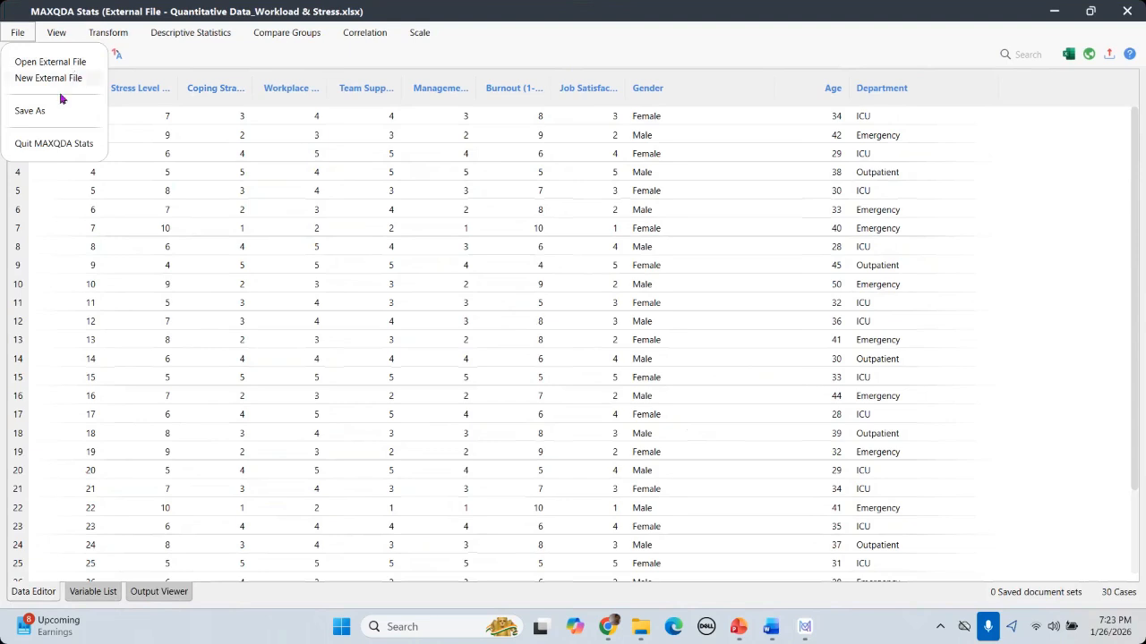
mouse_move(61, 39)
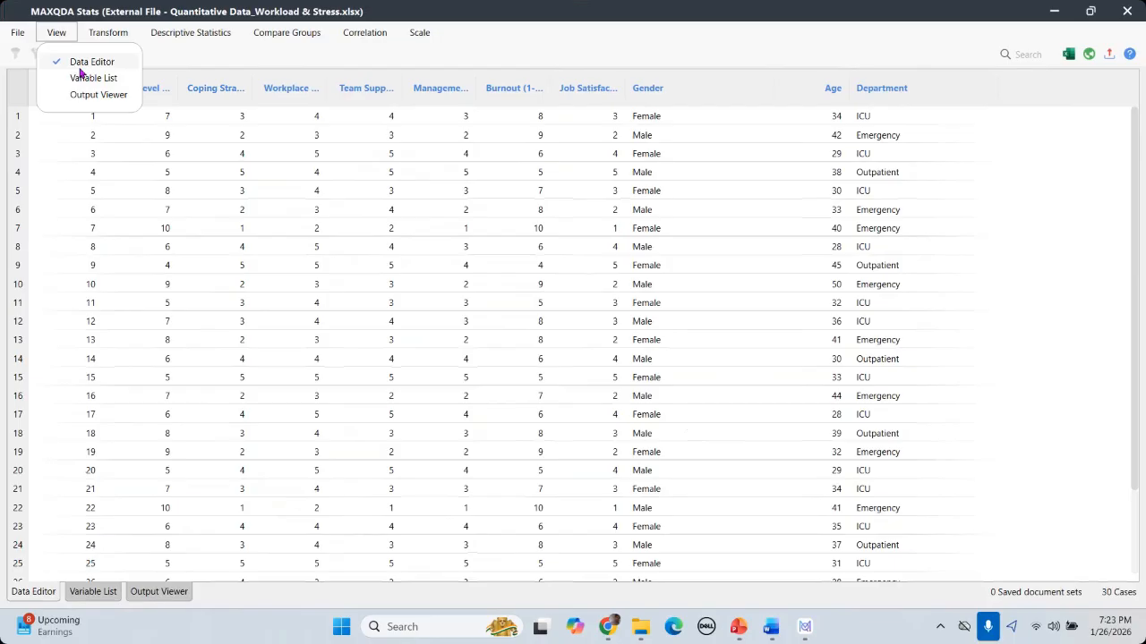
click(82, 65)
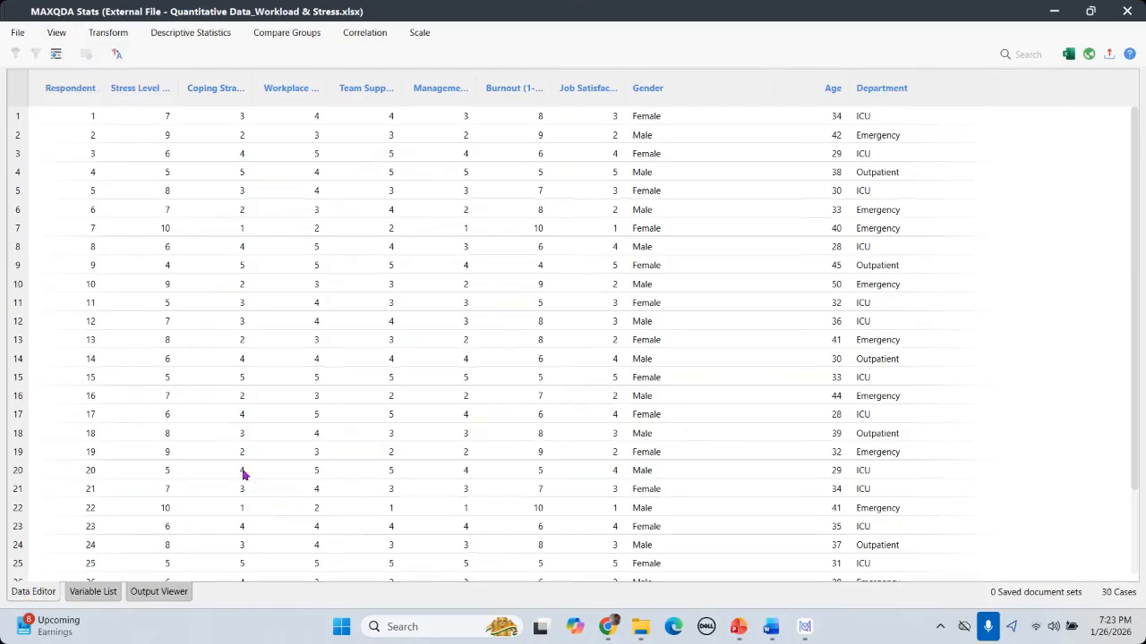
click(67, 36)
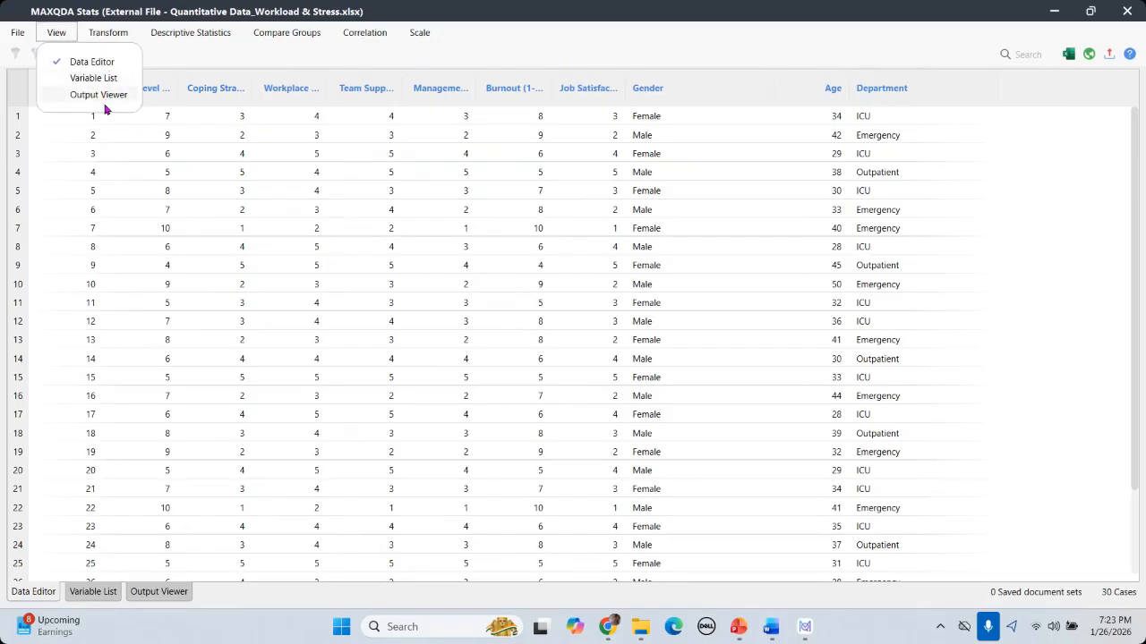
click(21, 600)
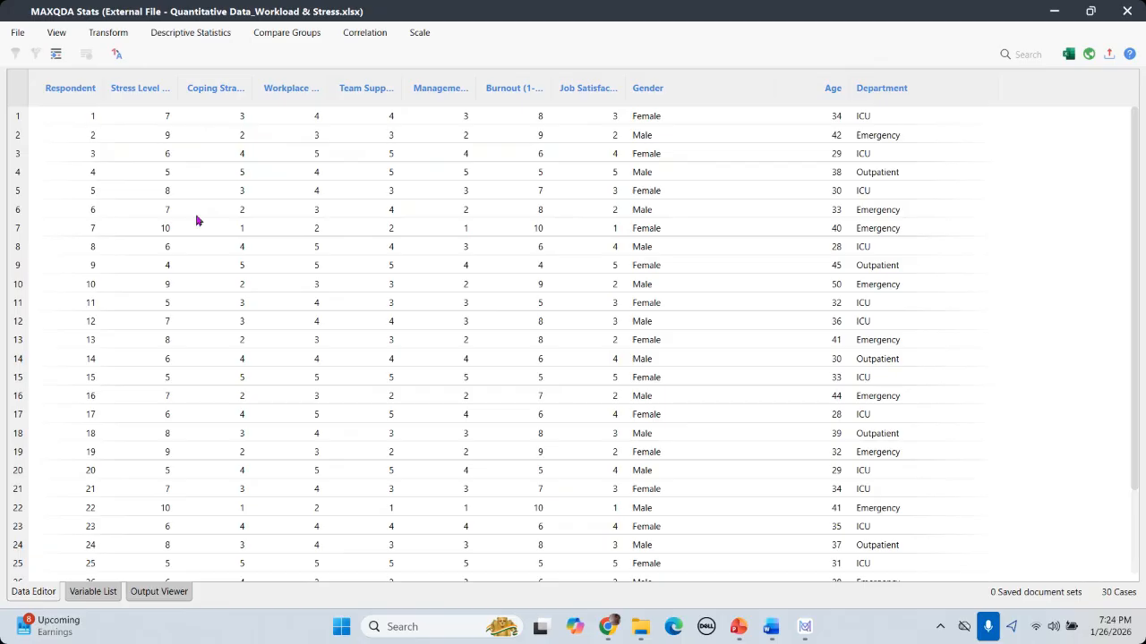
scroll(453, 355, down, 2)
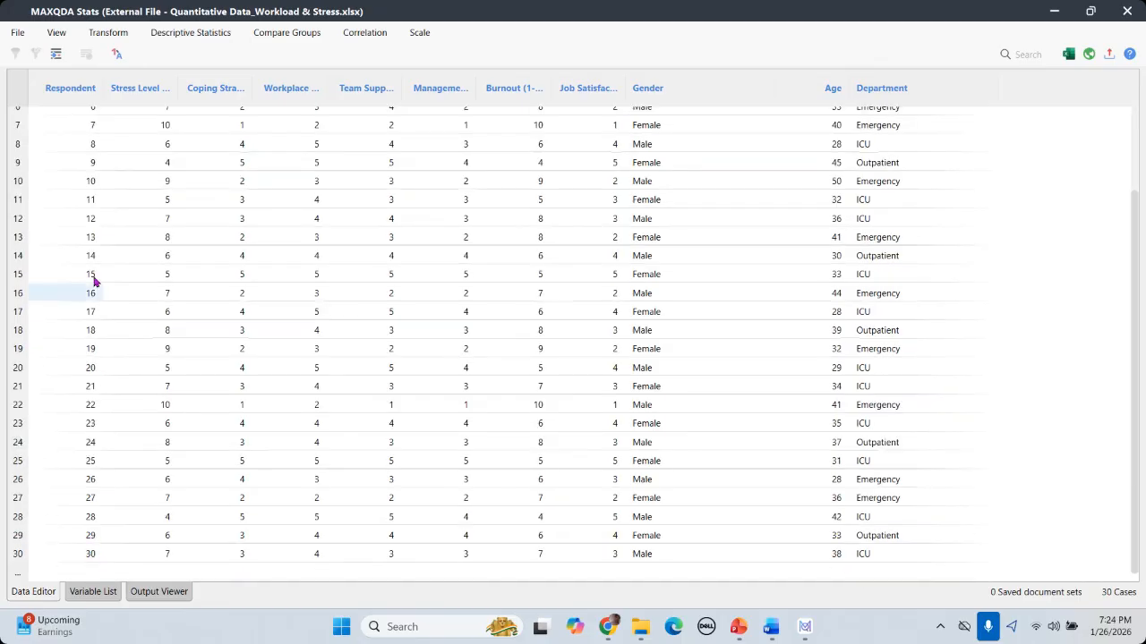
scroll(94, 282, up, 2)
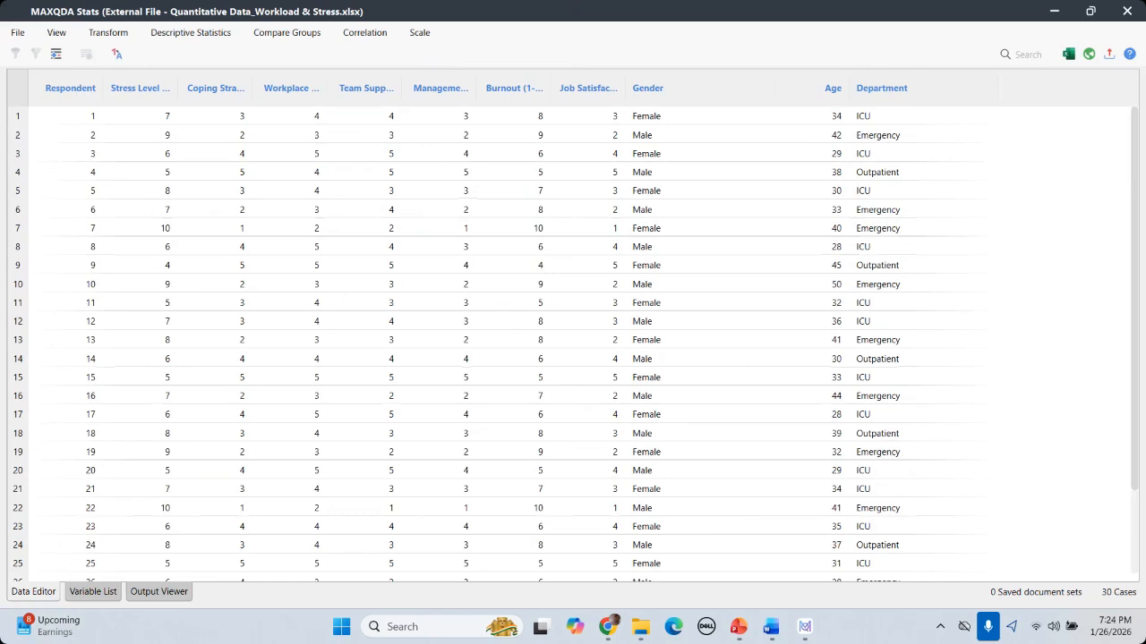
Show the Variable List and review the Stress Level, Coping Strategies and Workplace Environment variables
click(93, 592)
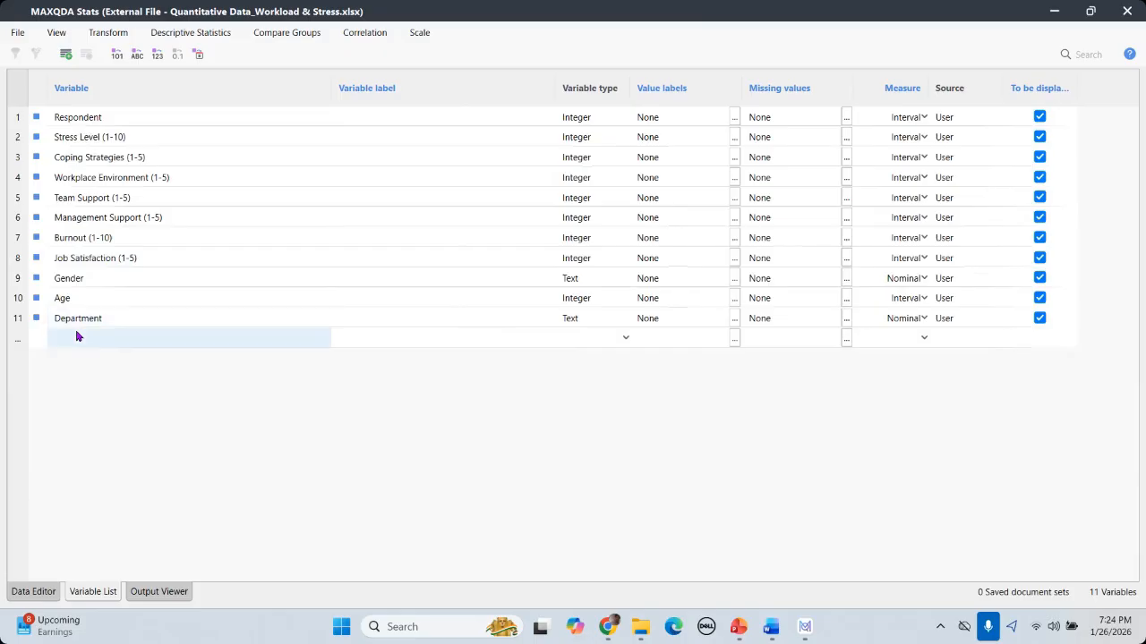
click(78, 139)
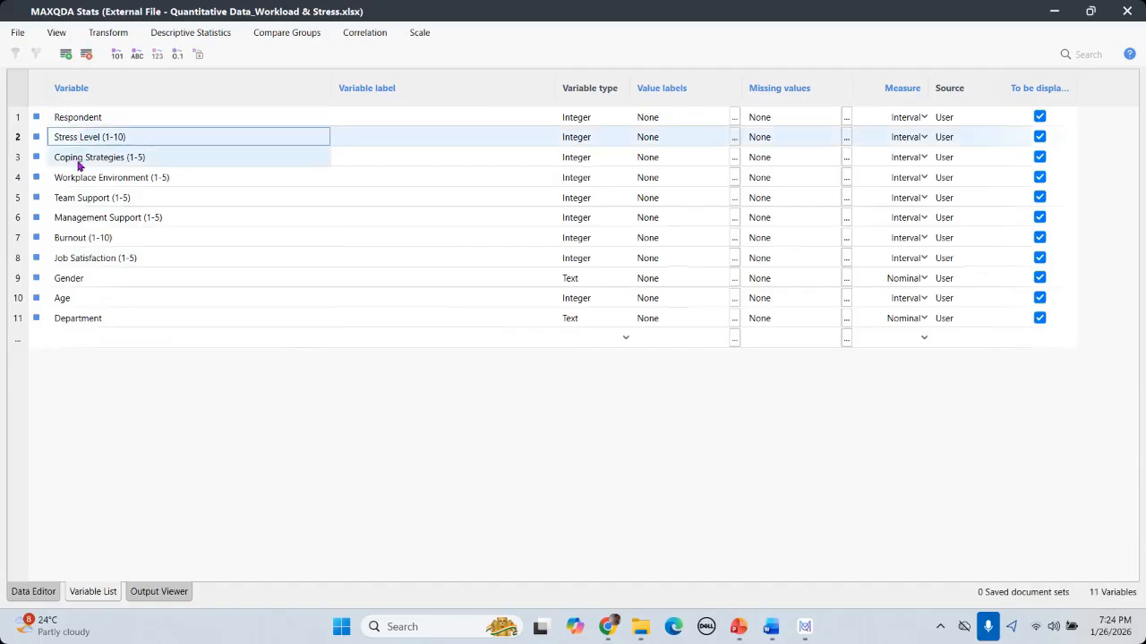
click(78, 159)
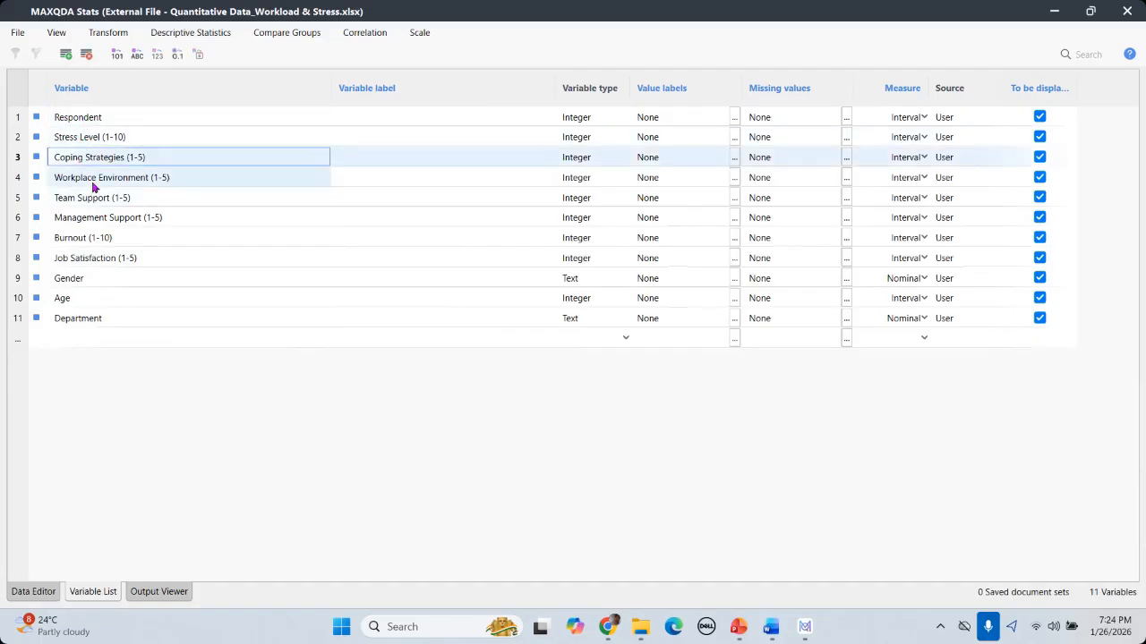
click(93, 183)
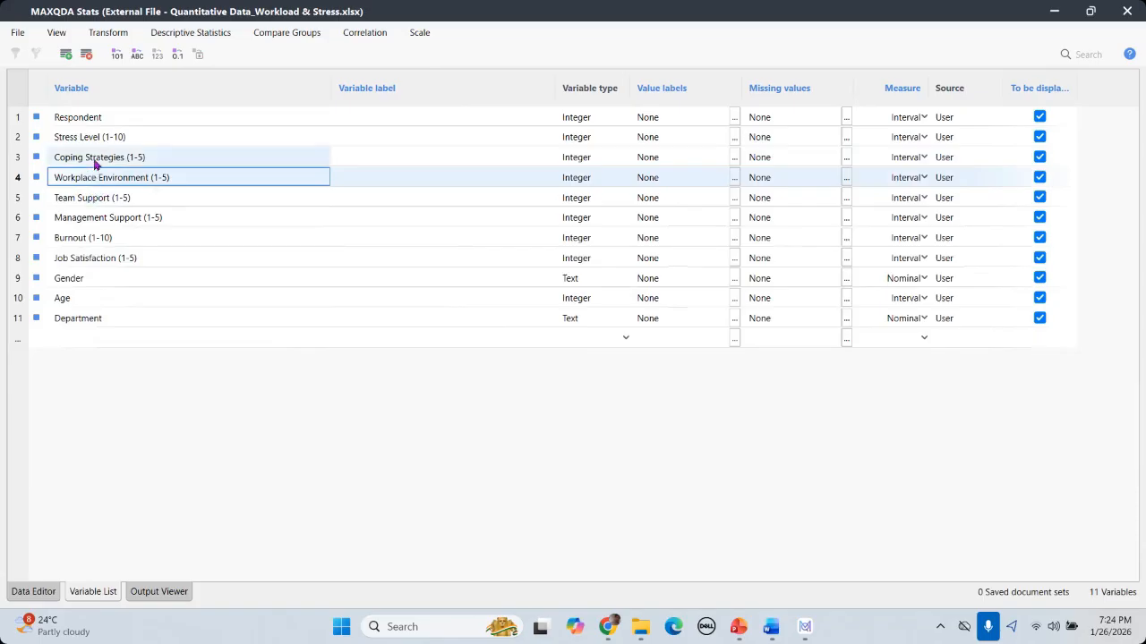
click(96, 164)
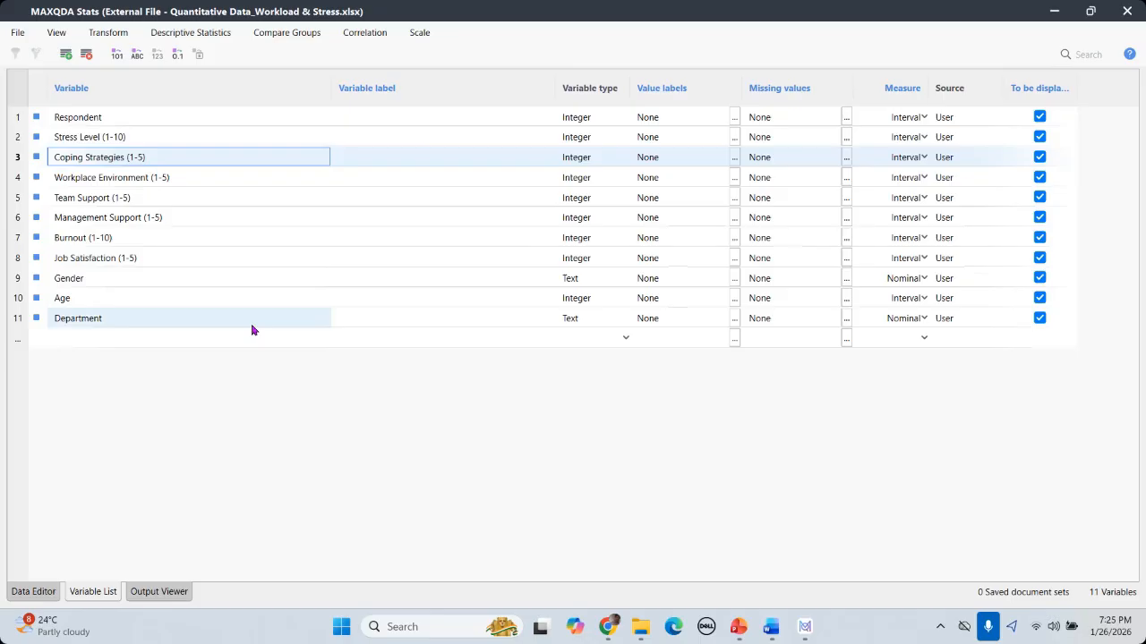
Review the remaining variables in the Variable List, from Team Support (1-5) through Department
click(101, 201)
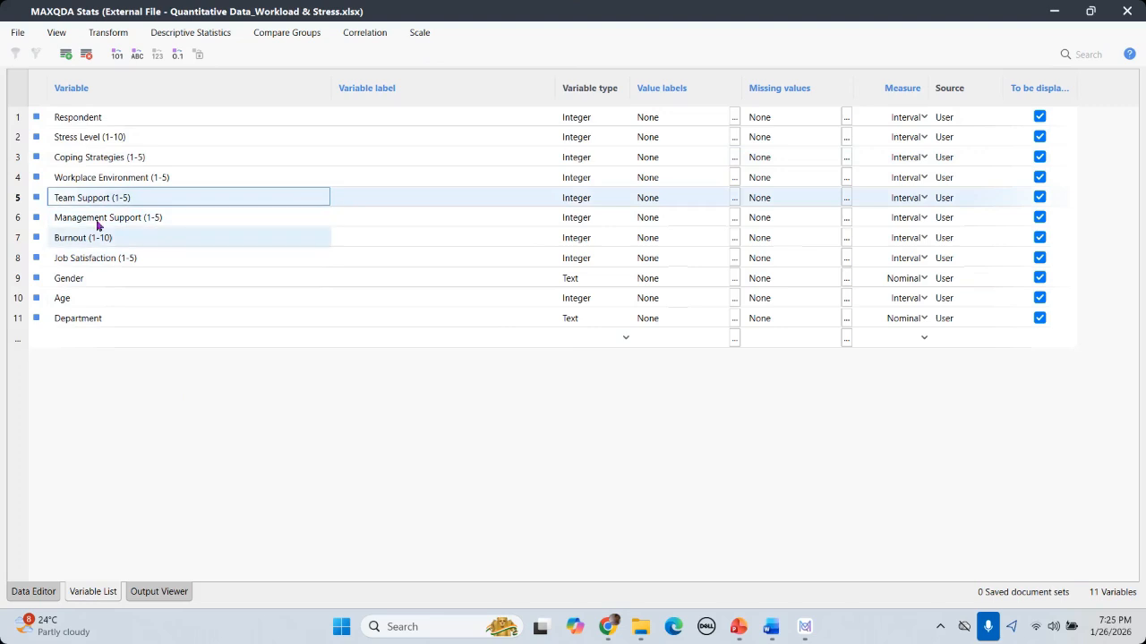
click(105, 225)
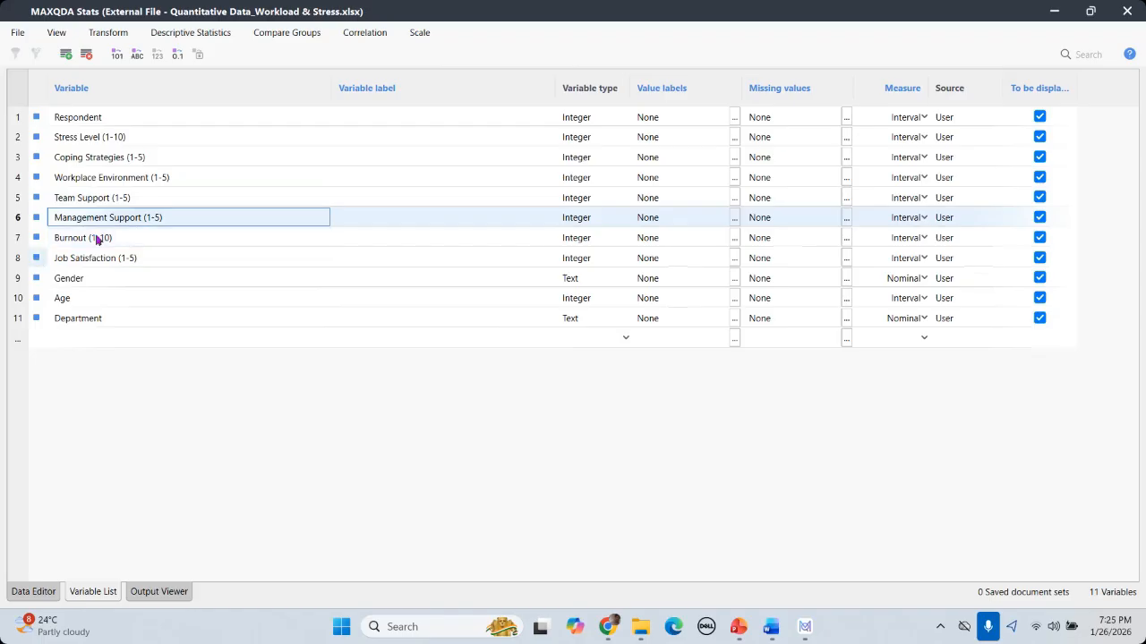
click(89, 245)
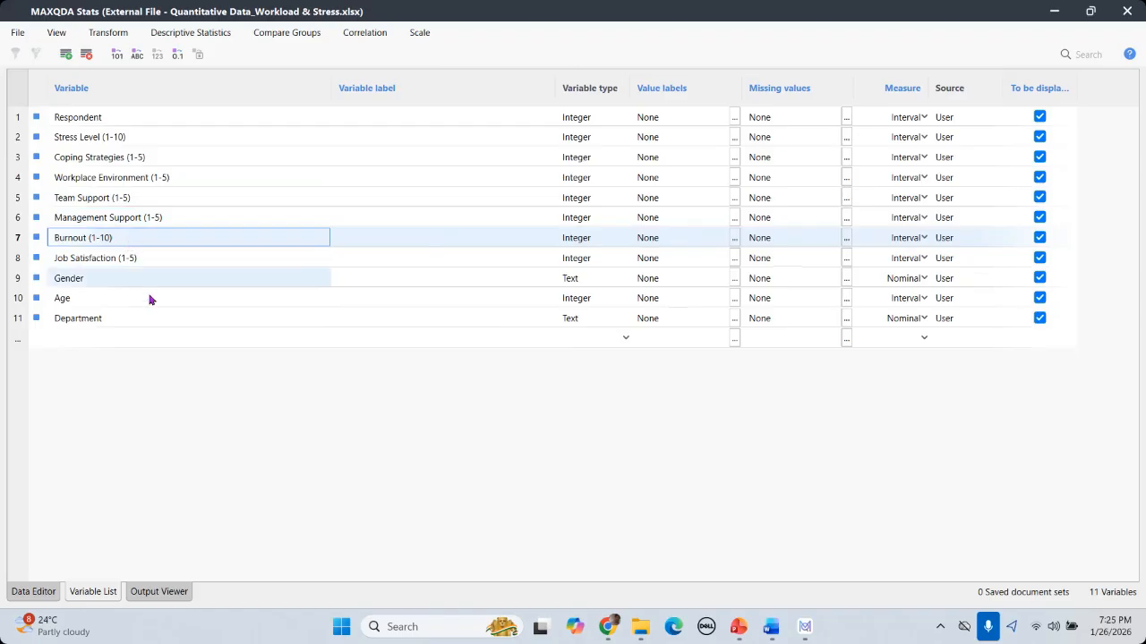
click(122, 263)
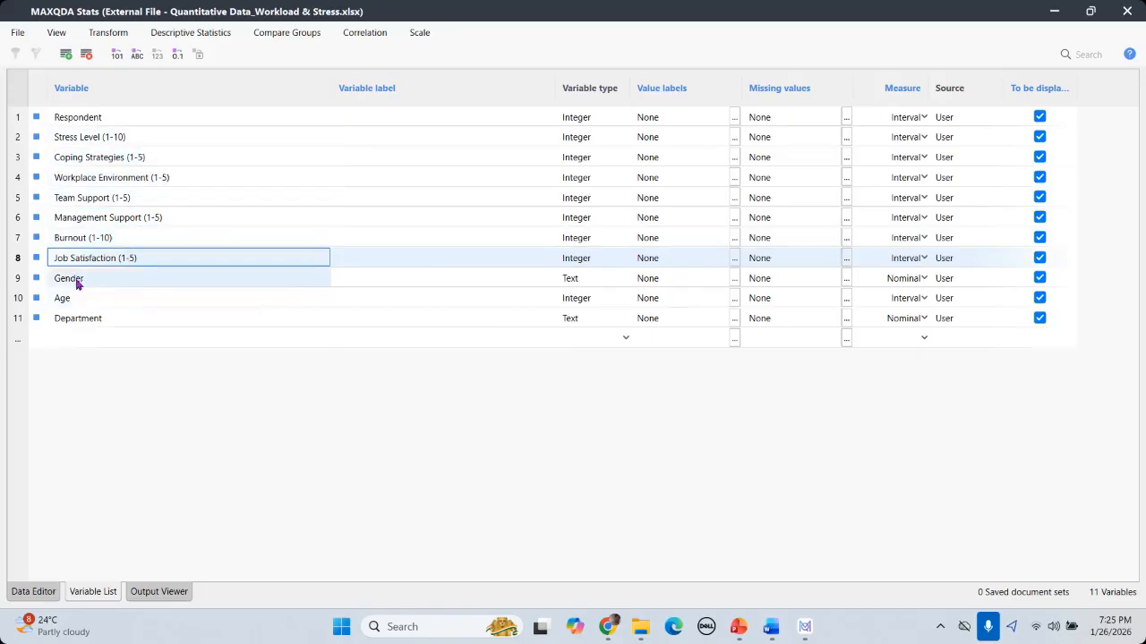
click(77, 281)
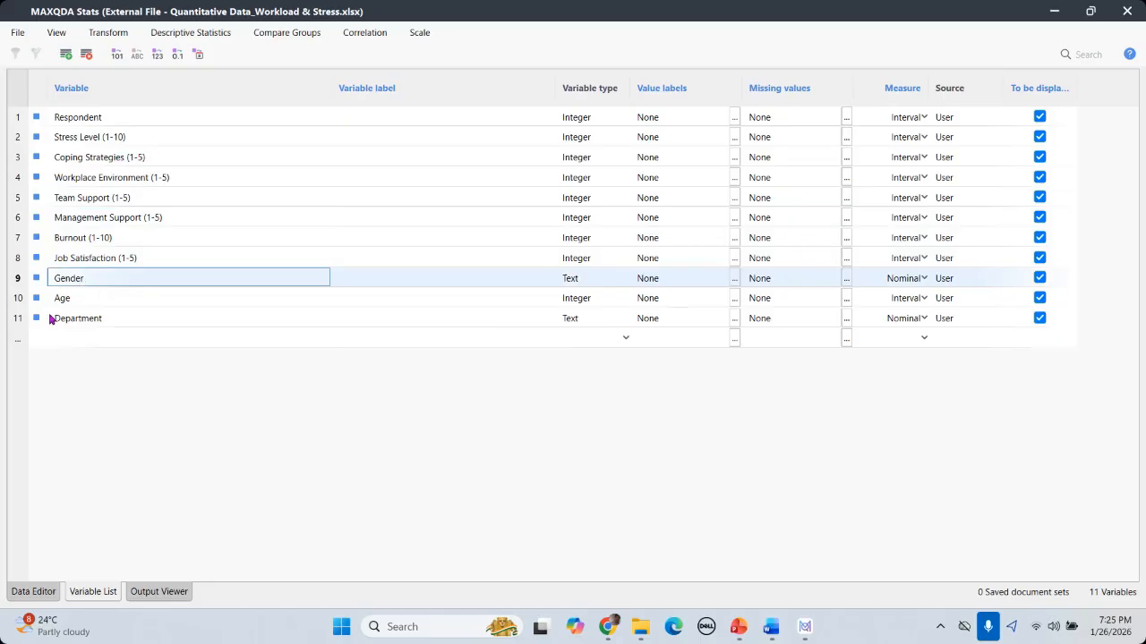
click(62, 301)
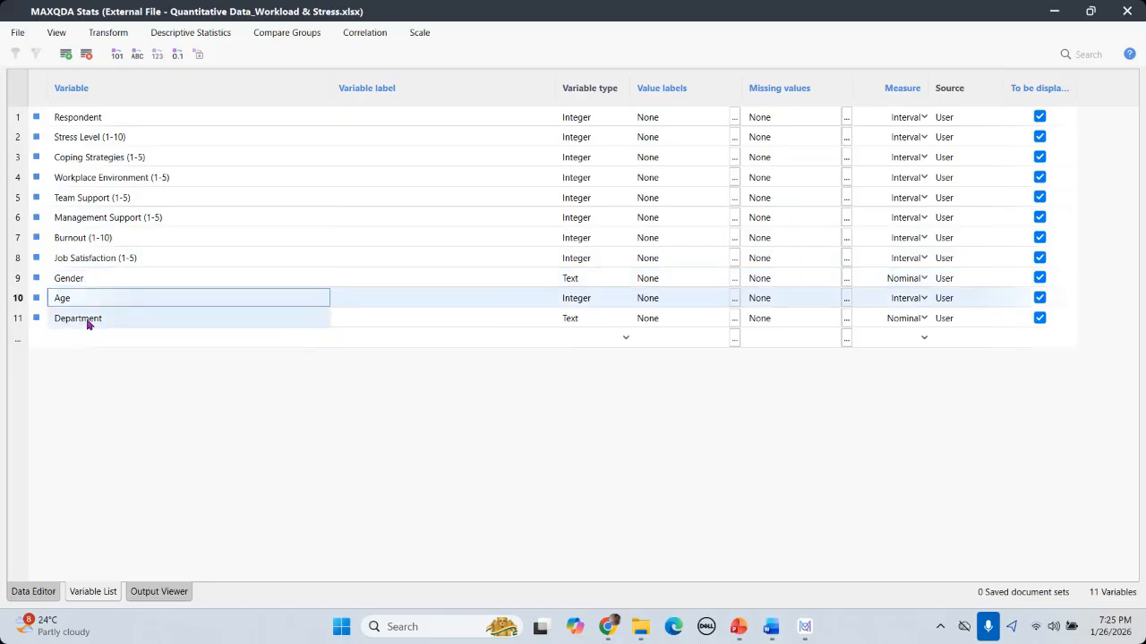
click(88, 324)
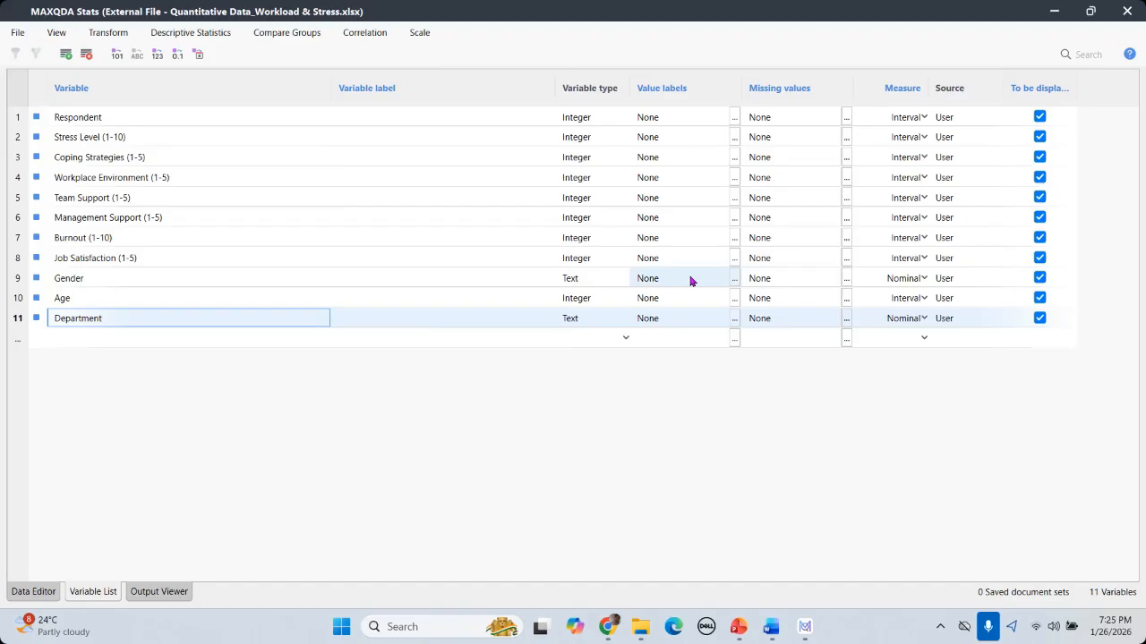
Examine the Gender column in the Data Editor across all respondent records
click(23, 596)
click(653, 116)
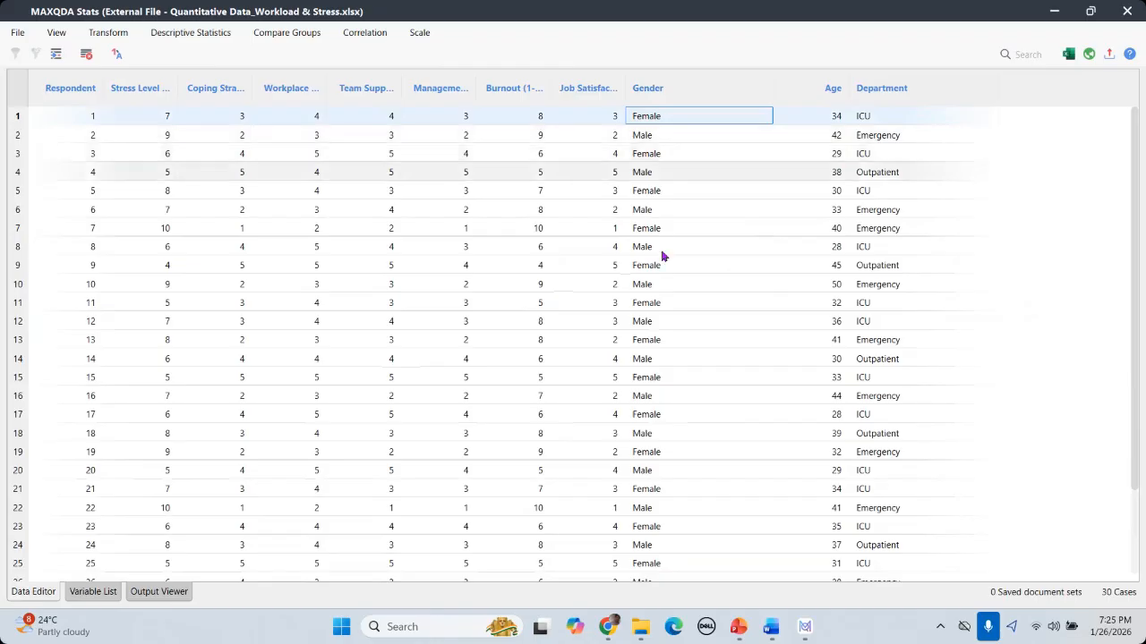
scroll(691, 372, down, 2)
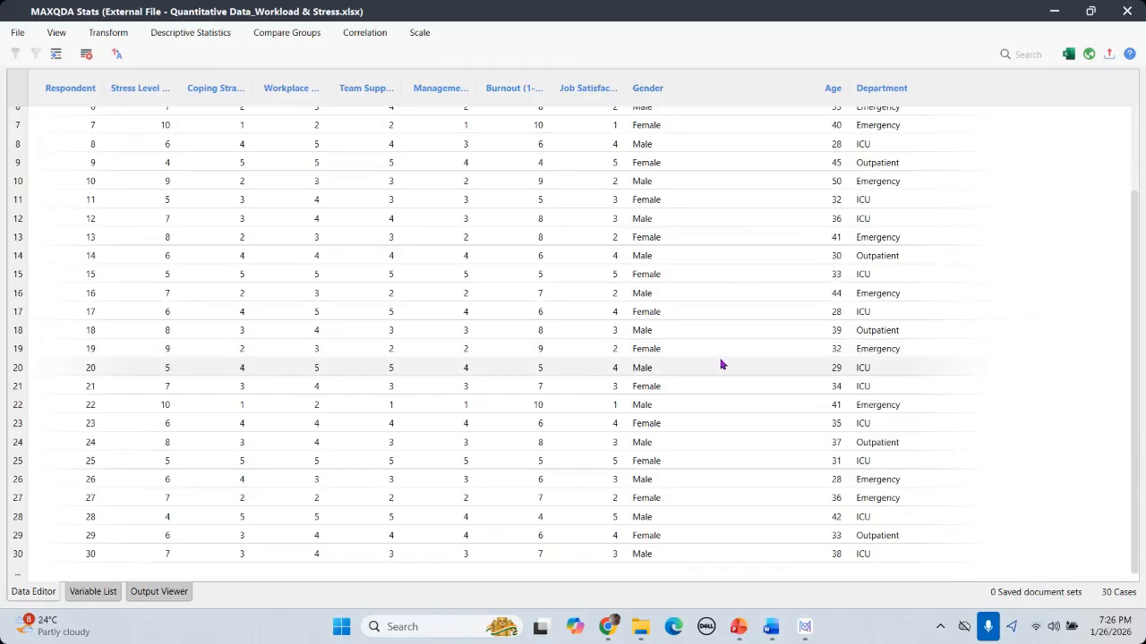
scroll(649, 185, up, 2)
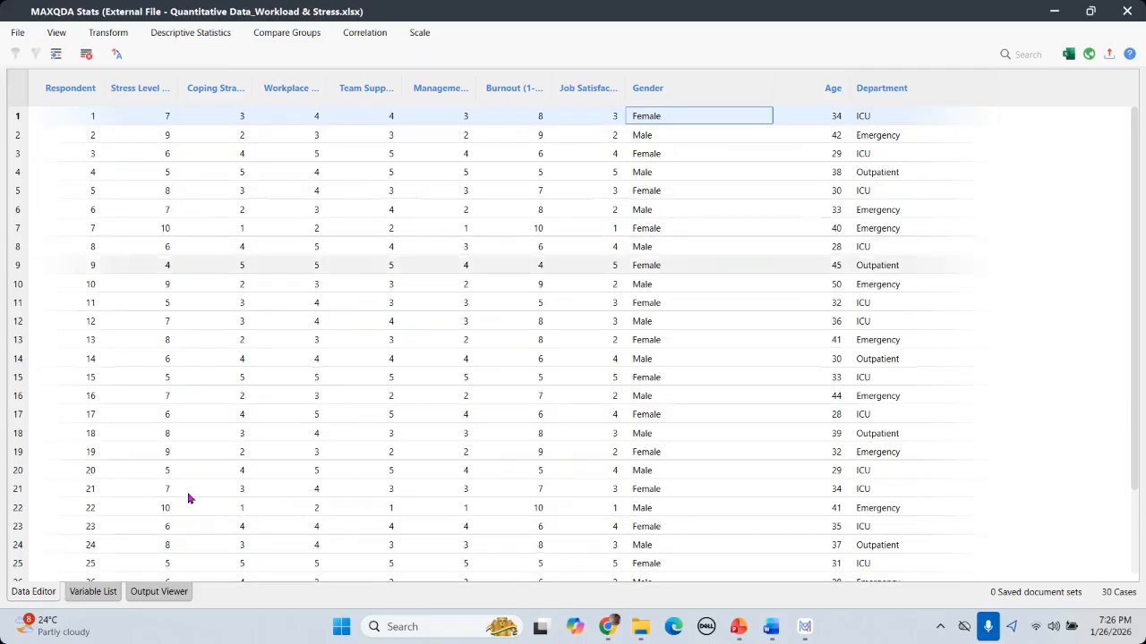
Inspect Gender's value labels in the Variable List without changing them, and check the variable types of Gender and Job Satisfaction
click(93, 592)
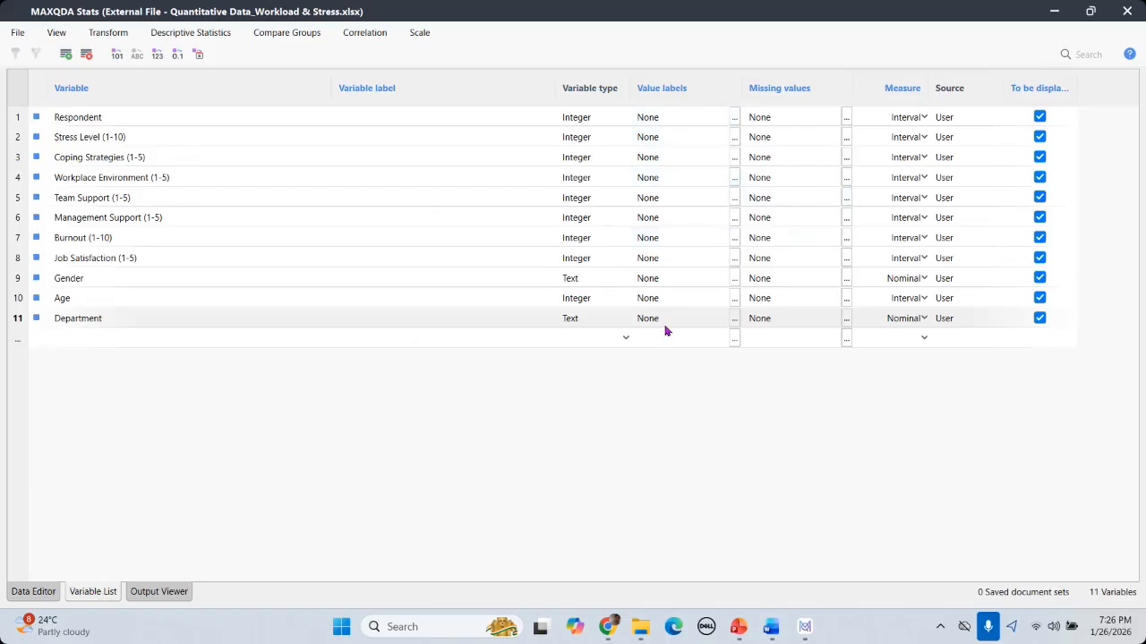
double_click(704, 282)
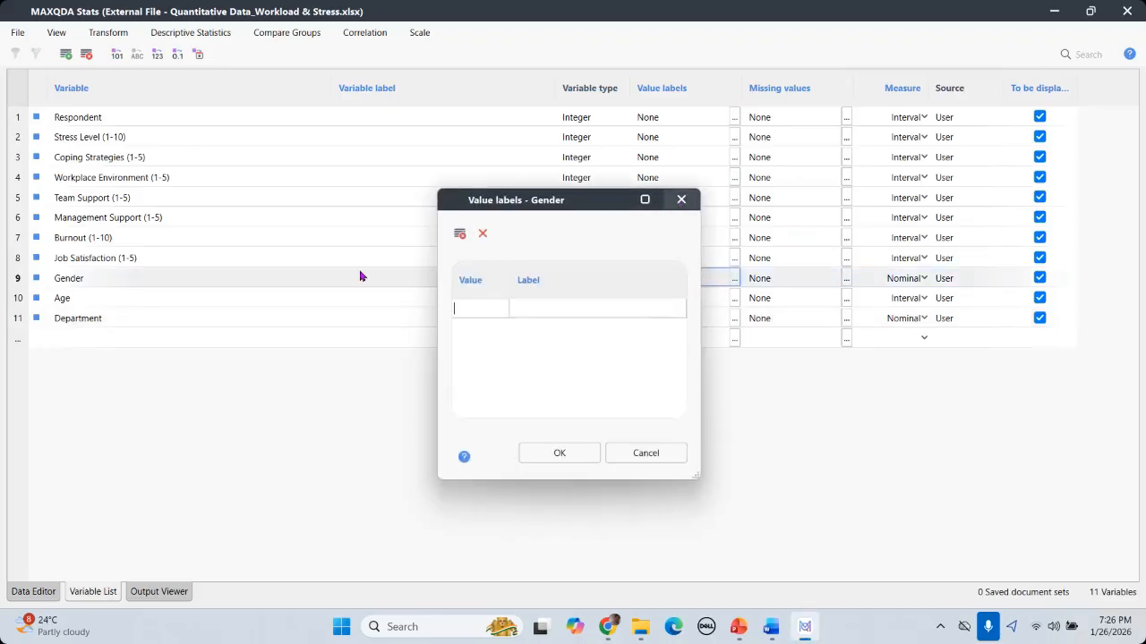
key(Escape)
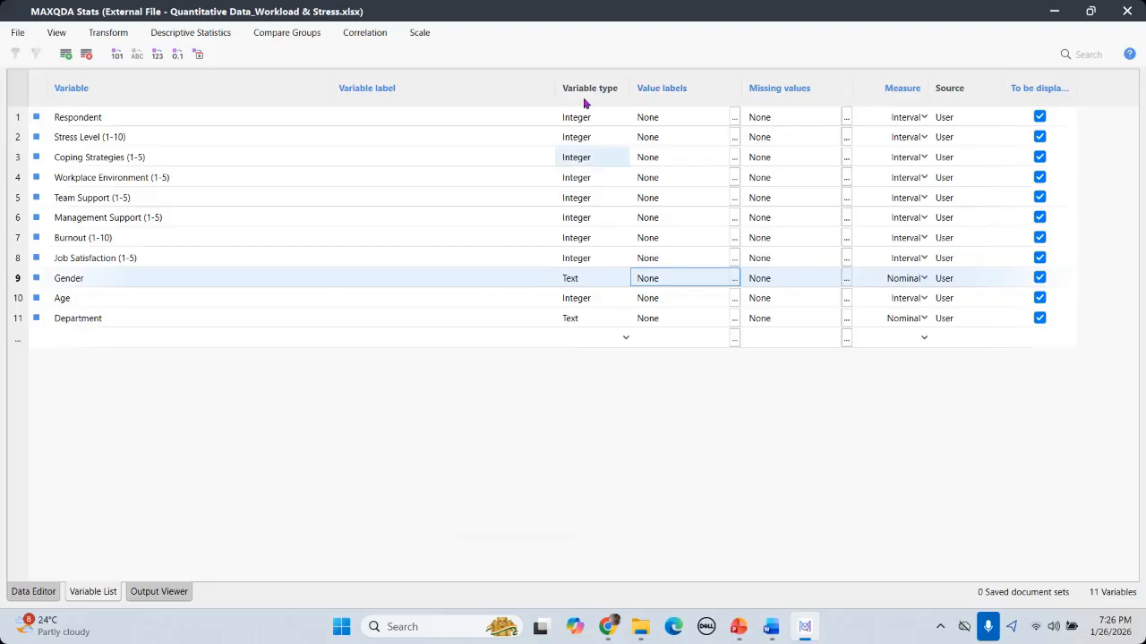
click(614, 279)
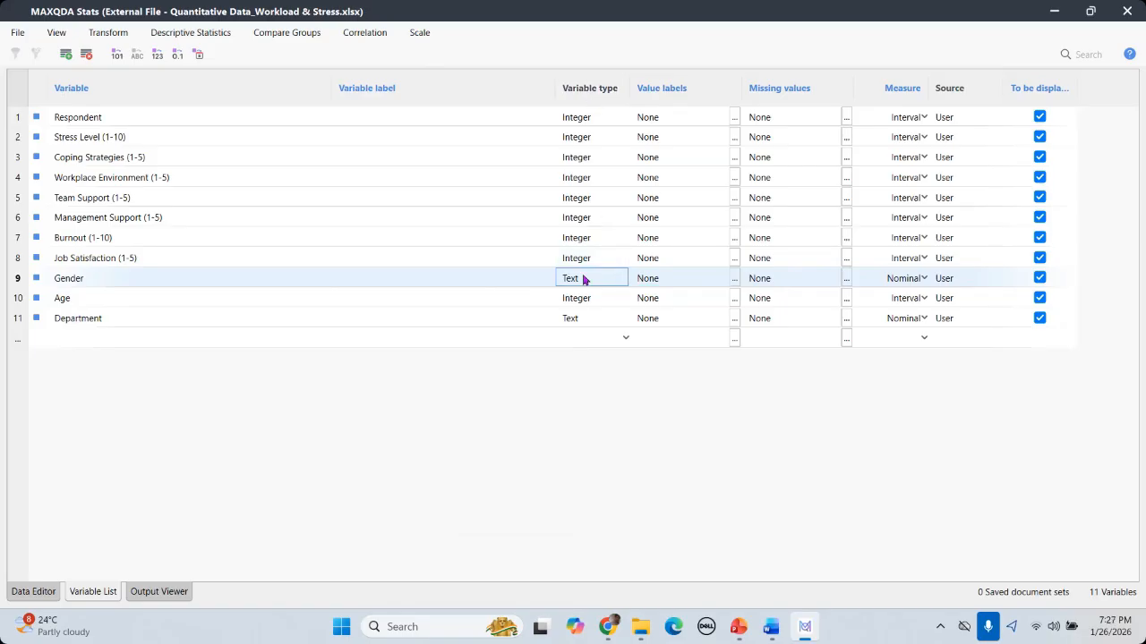
click(614, 258)
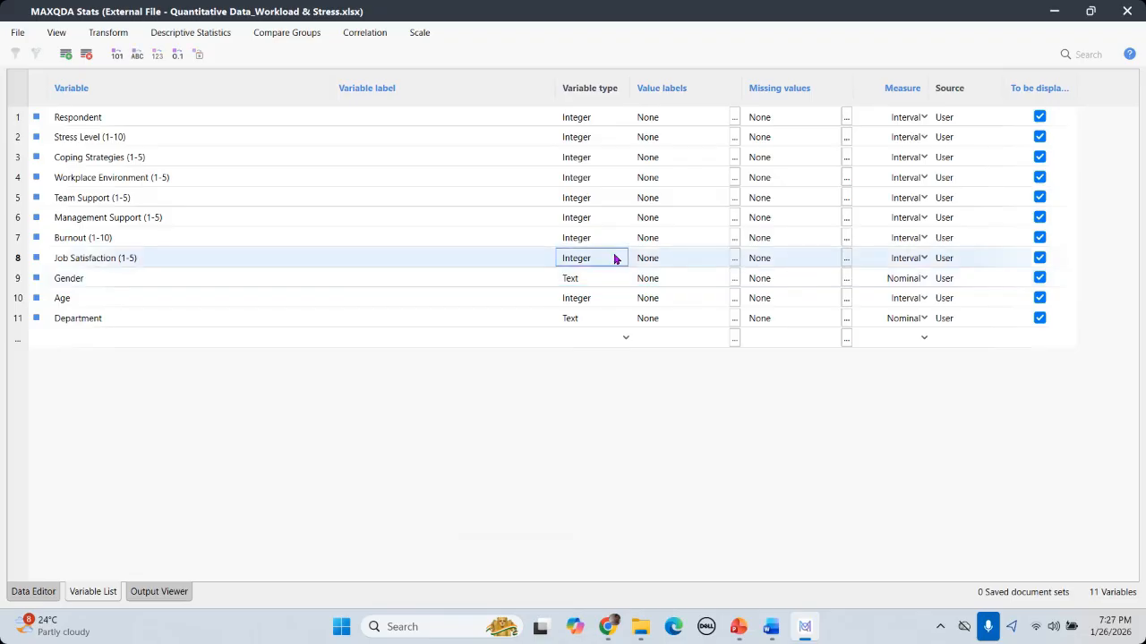
Compare the numeric and text columns of the respondent records in the Data Editor
click(31, 593)
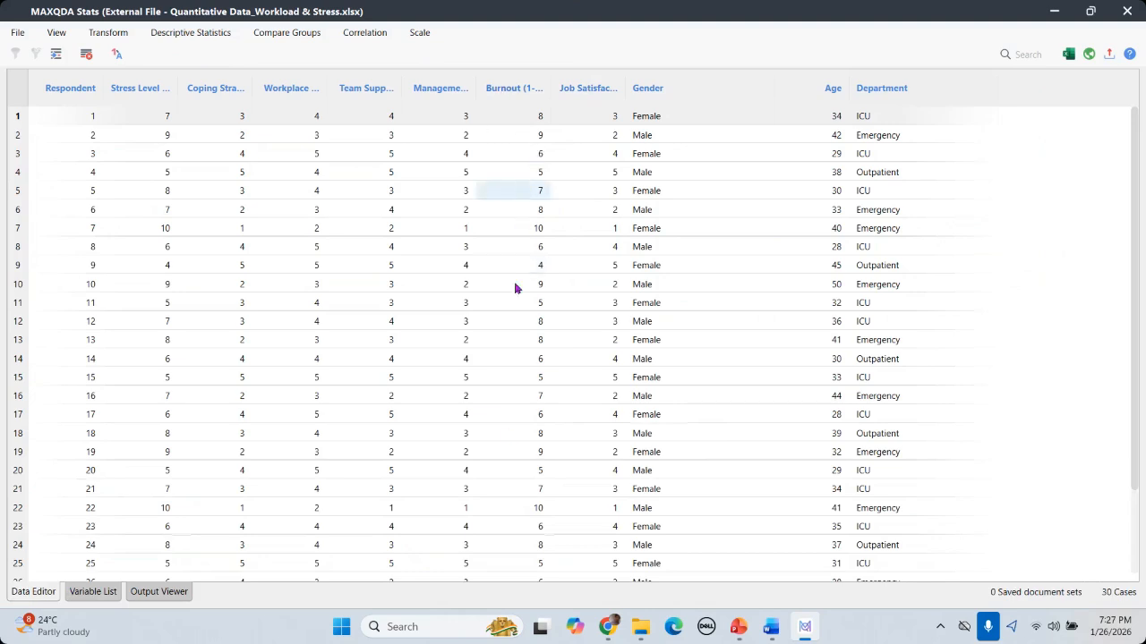
scroll(514, 283, down, 2)
scroll(515, 283, up, 2)
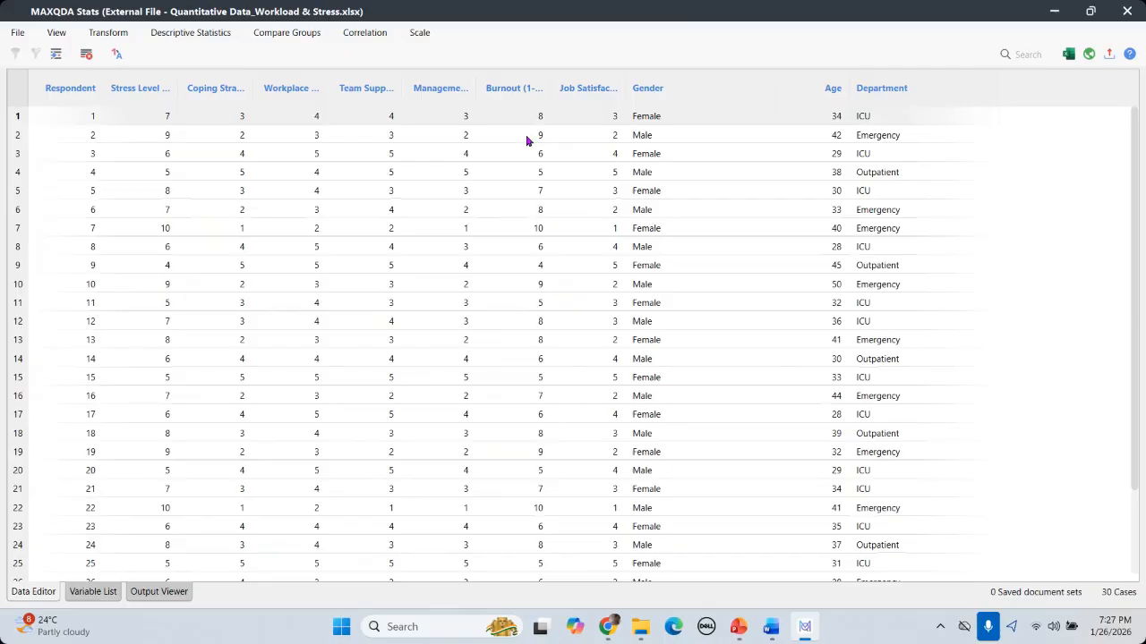
scroll(467, 287, down, 2)
Open the value labels of the Gender variable from the Variable List and define value 1 as Male
click(104, 592)
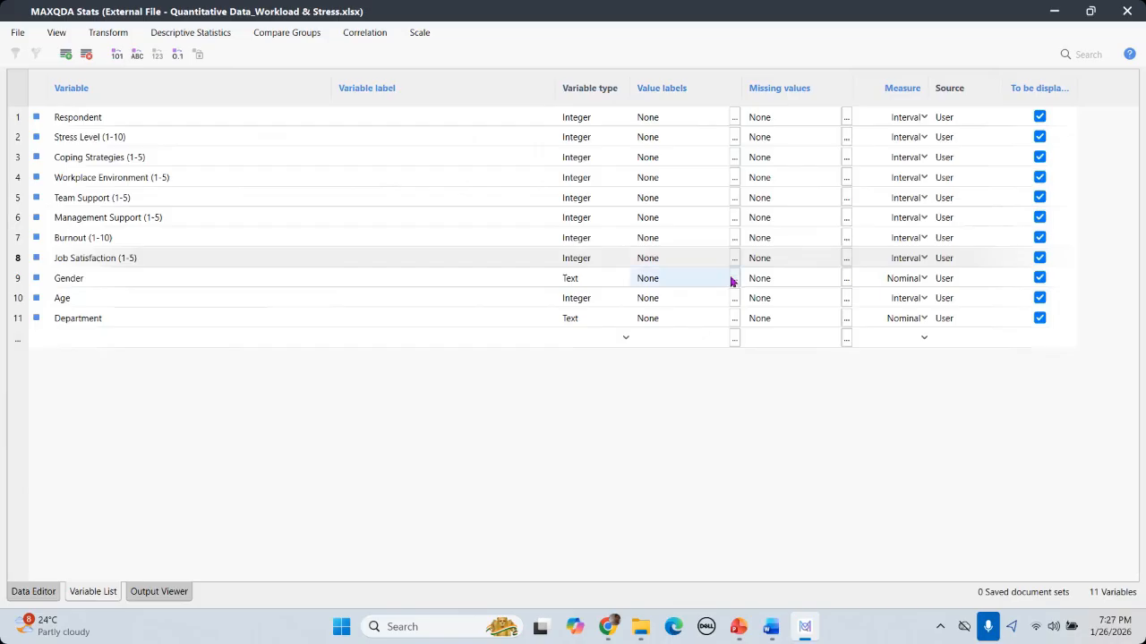
click(85, 285)
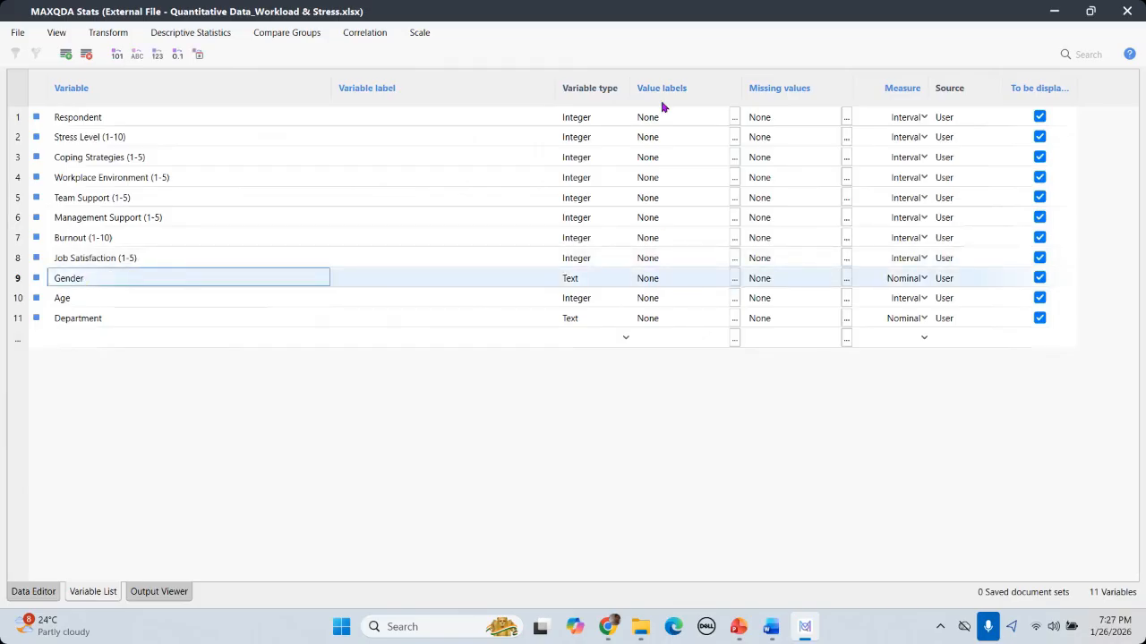
click(735, 285)
click(735, 285)
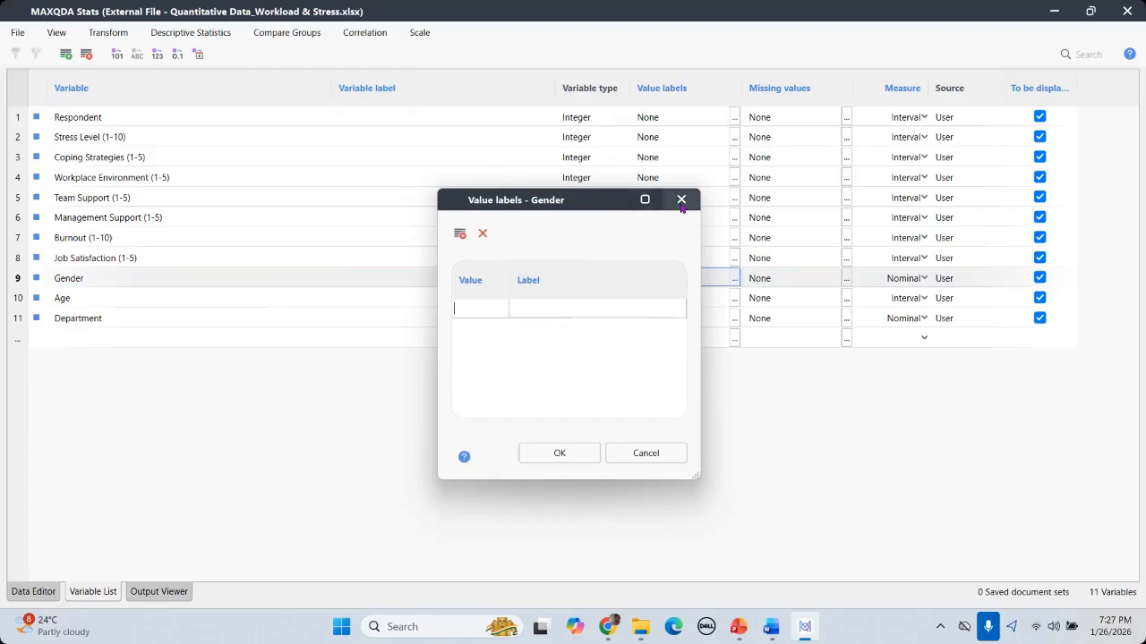
drag(573, 202, 689, 205)
text(1)
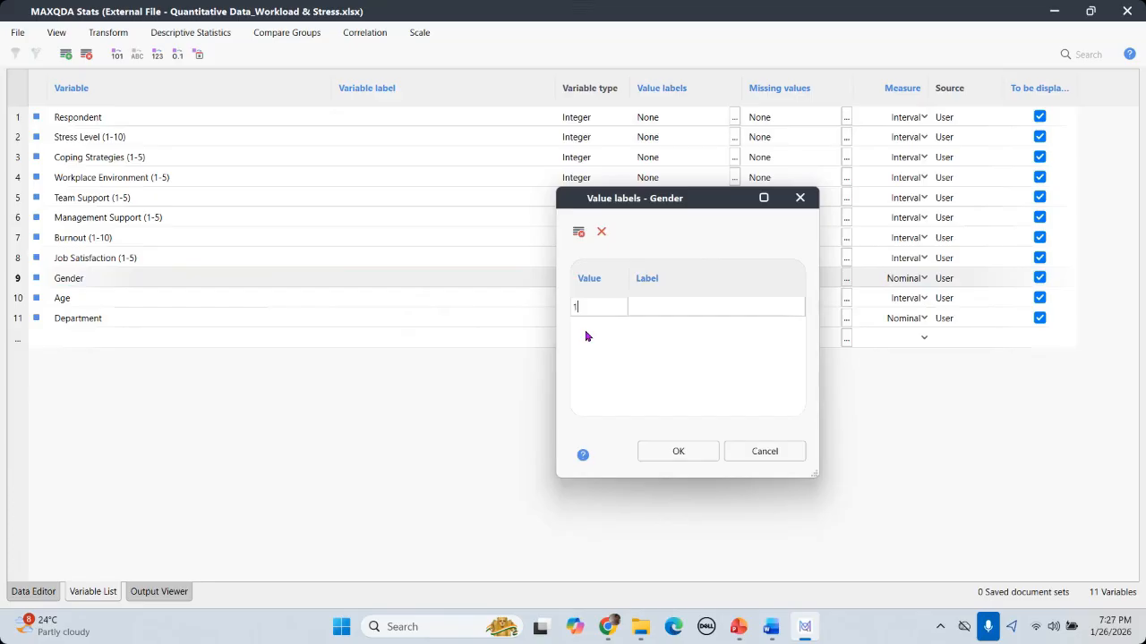
click(674, 306)
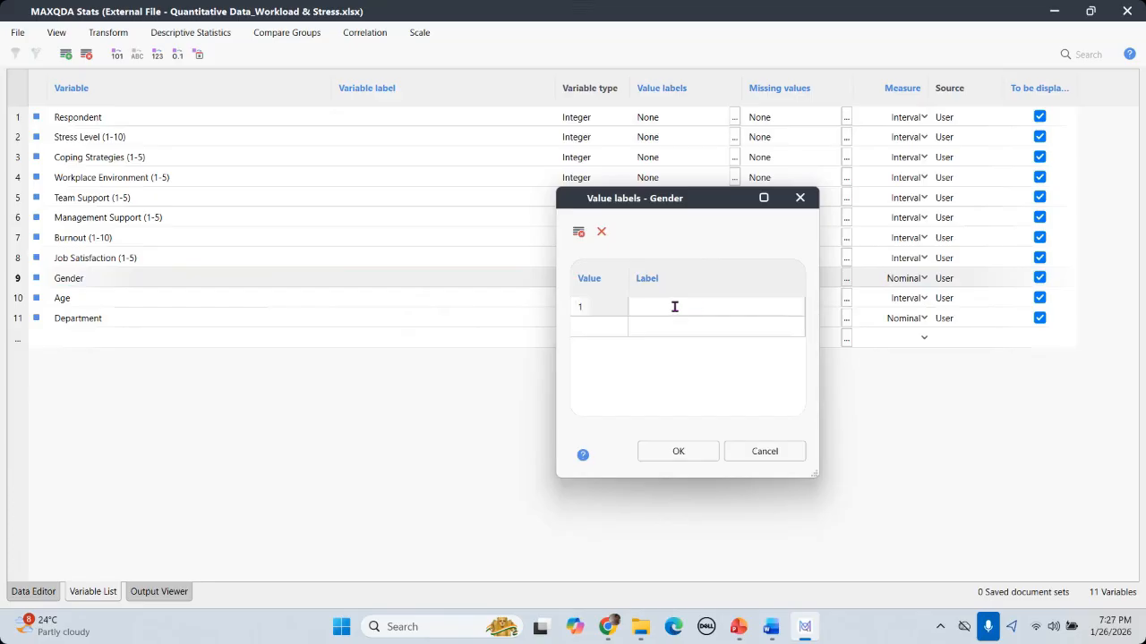
text(m)
key(BackSpace)
text(Male)
Define value 2 as Female for the Gender variable and apply the value labels
click(599, 327)
text(2)
click(666, 328)
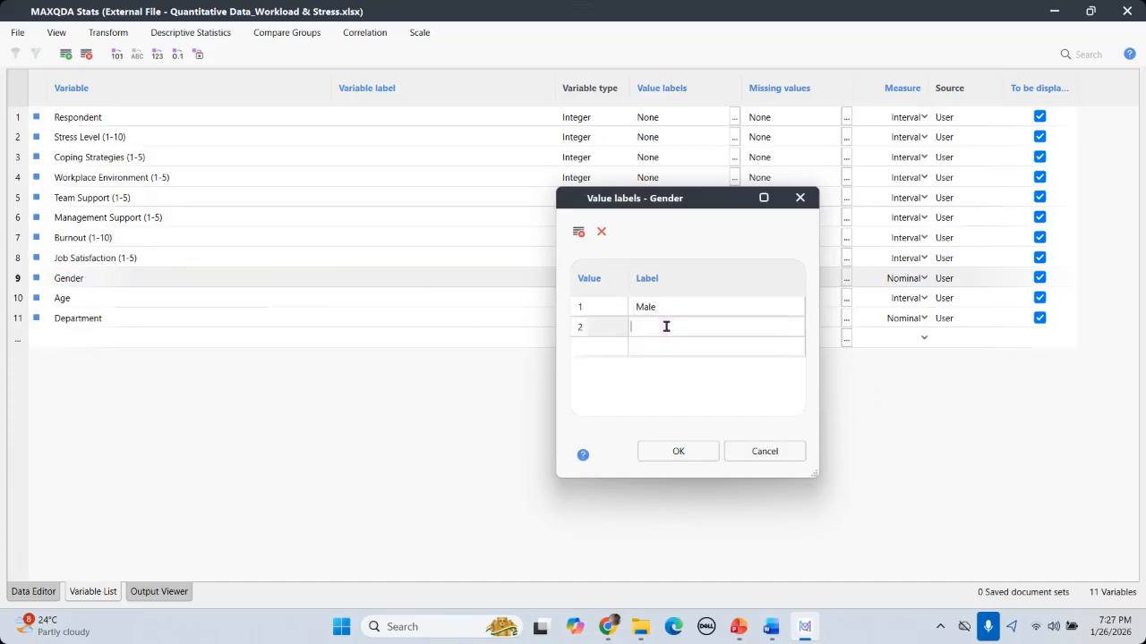
text(Female)
click(676, 453)
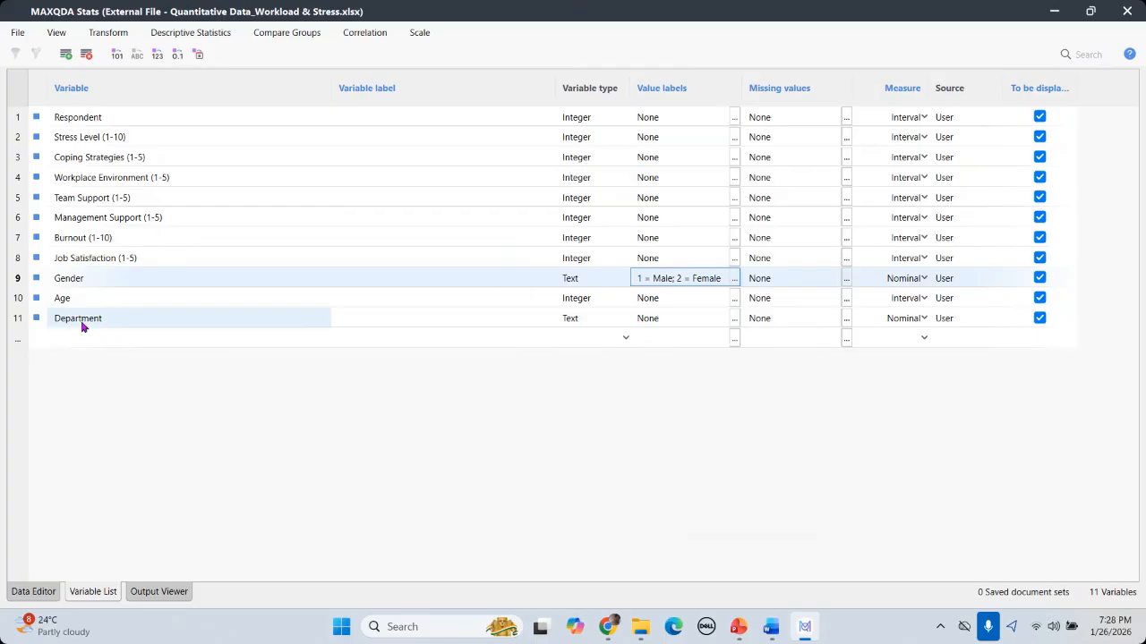
Show the Data Editor records, and switch to PowerPoint to view the inclusive education questionnaire on slide 4
click(33, 593)
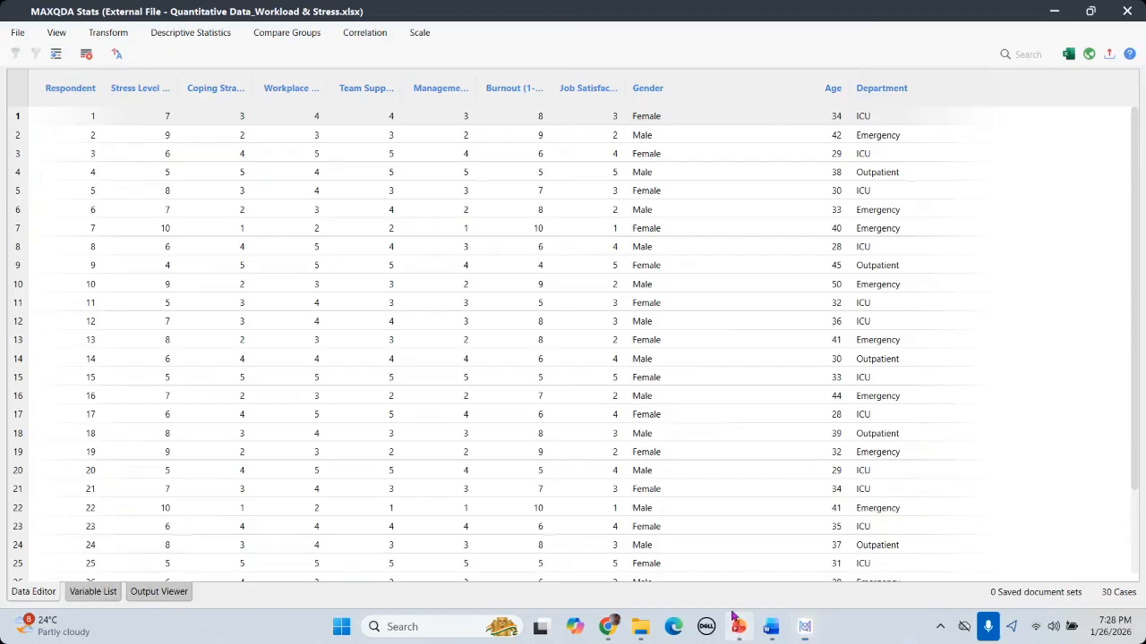
click(738, 626)
scroll(365, 287, down, 3)
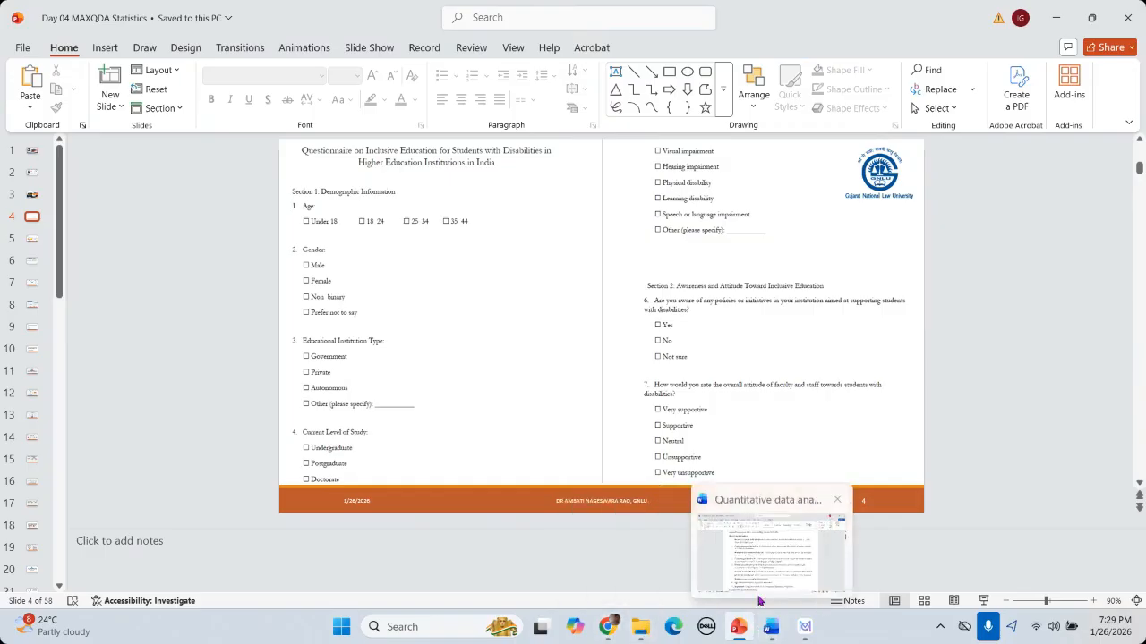
Switch to the Quantitative data analysis with MAXQDA document in Word and highlight the Department variable's categories, and minimize the document
mouse_move(771, 627)
click(752, 600)
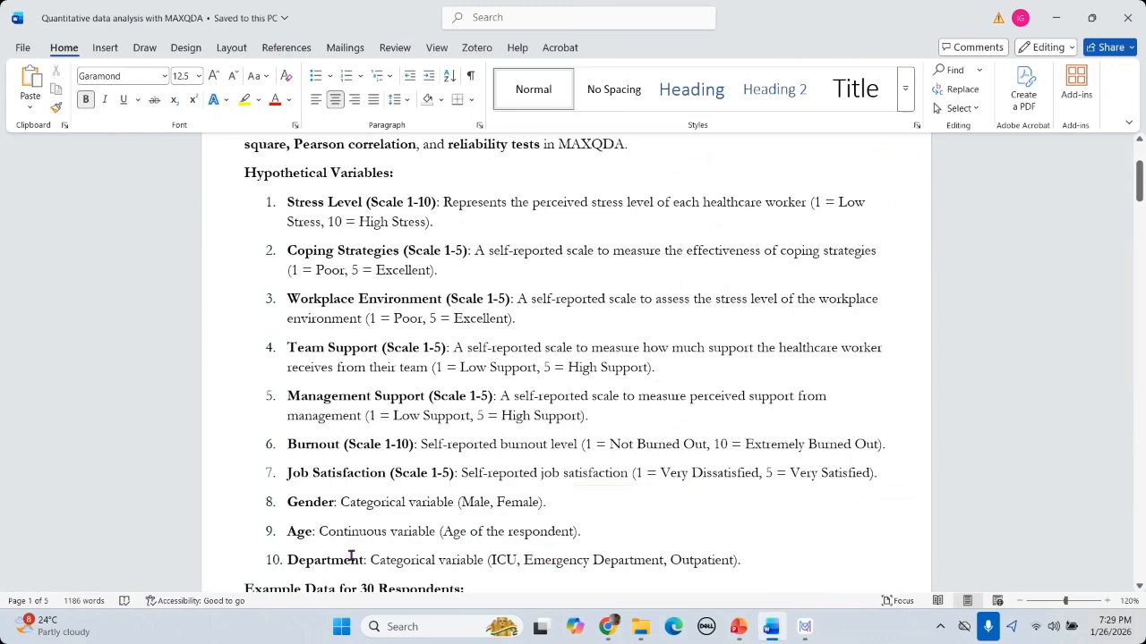
click(288, 559)
shift+click(734, 560)
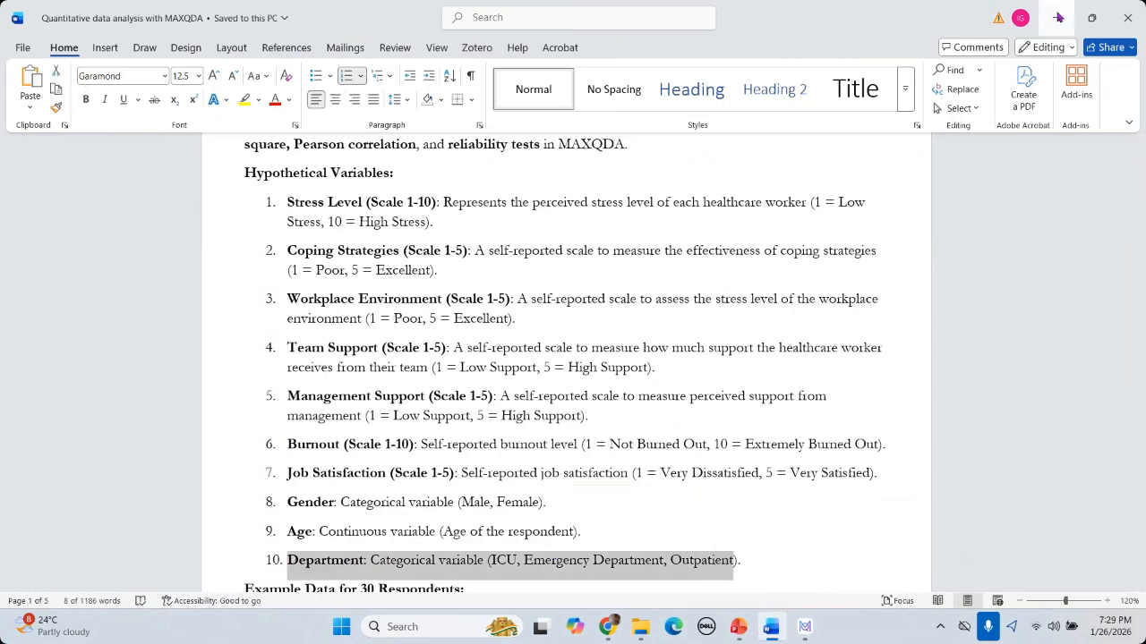
click(1058, 17)
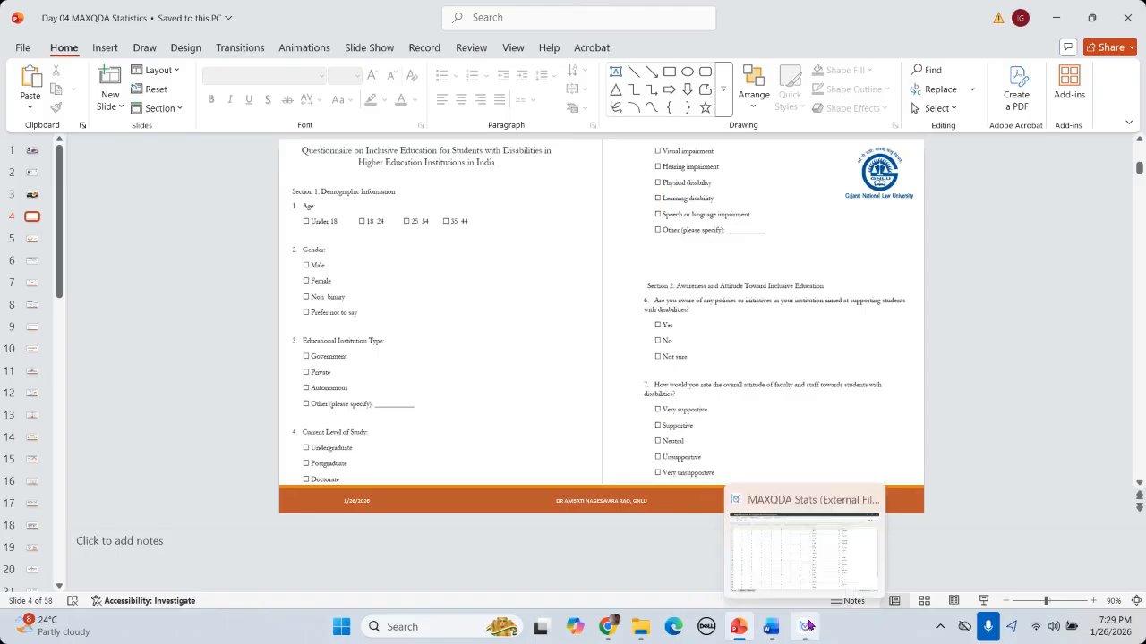
Switch back to MAXQDA Stats and check the ICU, Emergency and Outpatient entries in the Department column
click(796, 555)
click(877, 120)
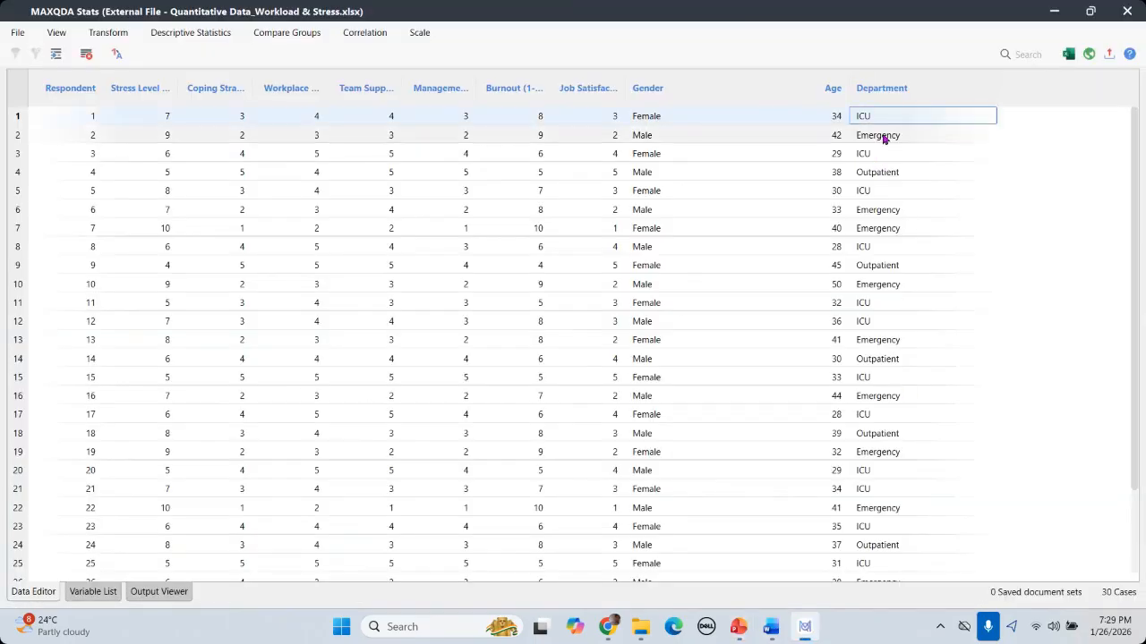
click(883, 136)
click(882, 177)
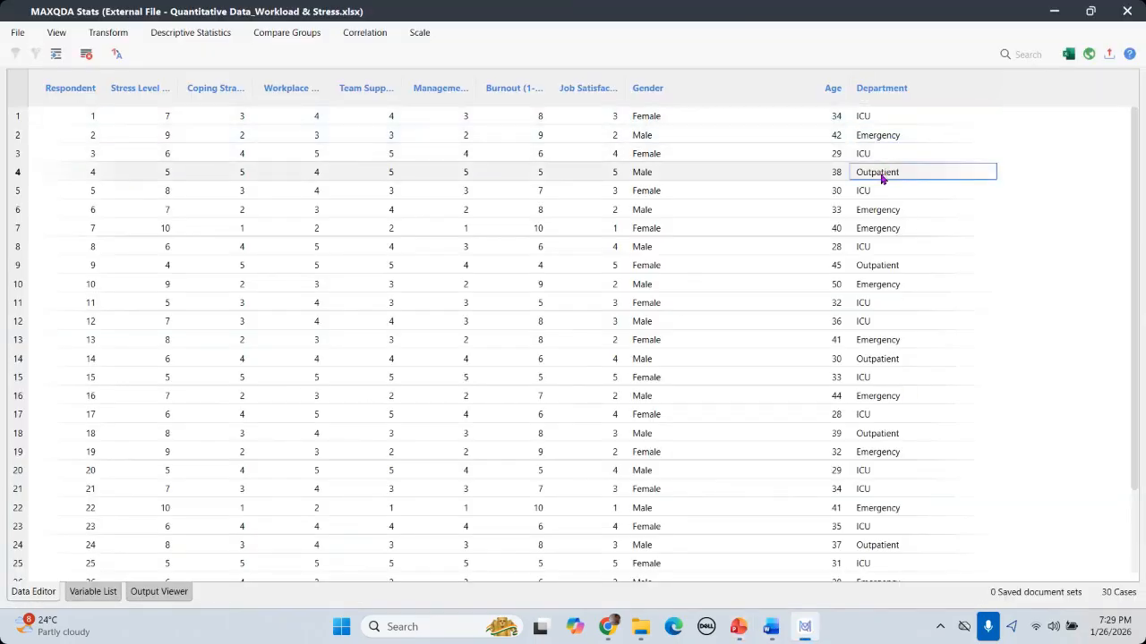
Define value 1 as ICU in the Department variable's value labels
click(93, 591)
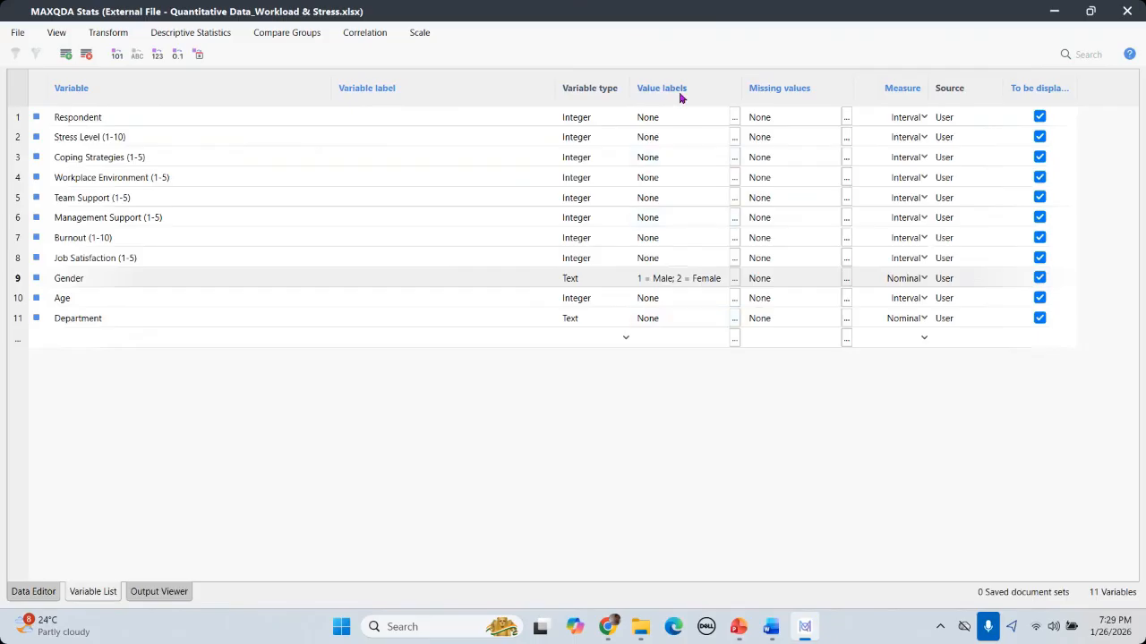
click(734, 324)
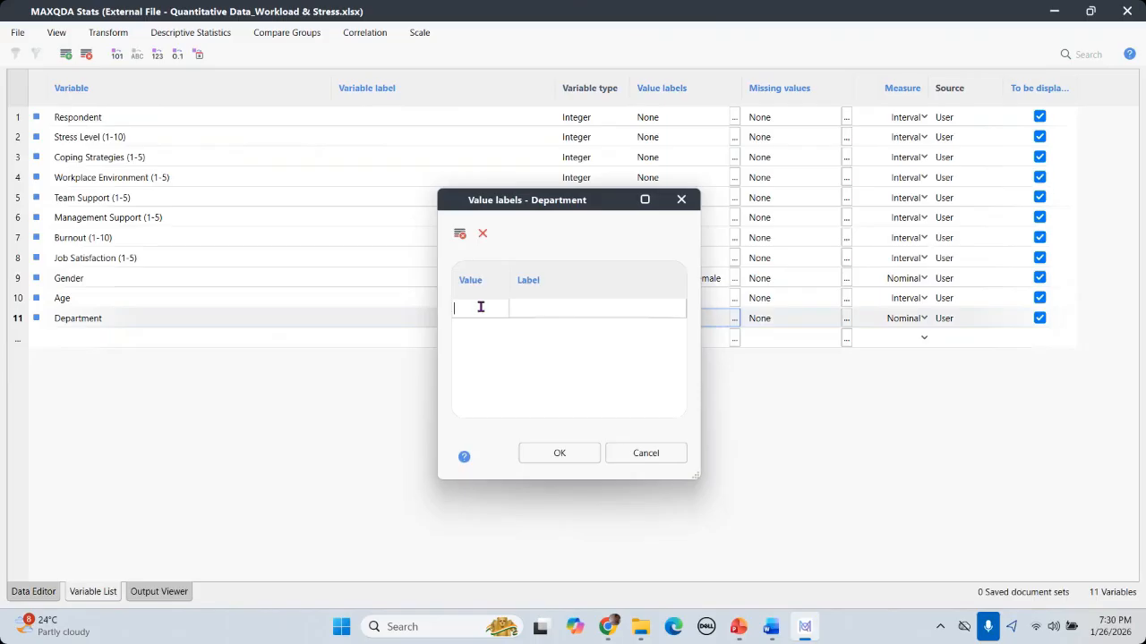
text(1)
click(532, 308)
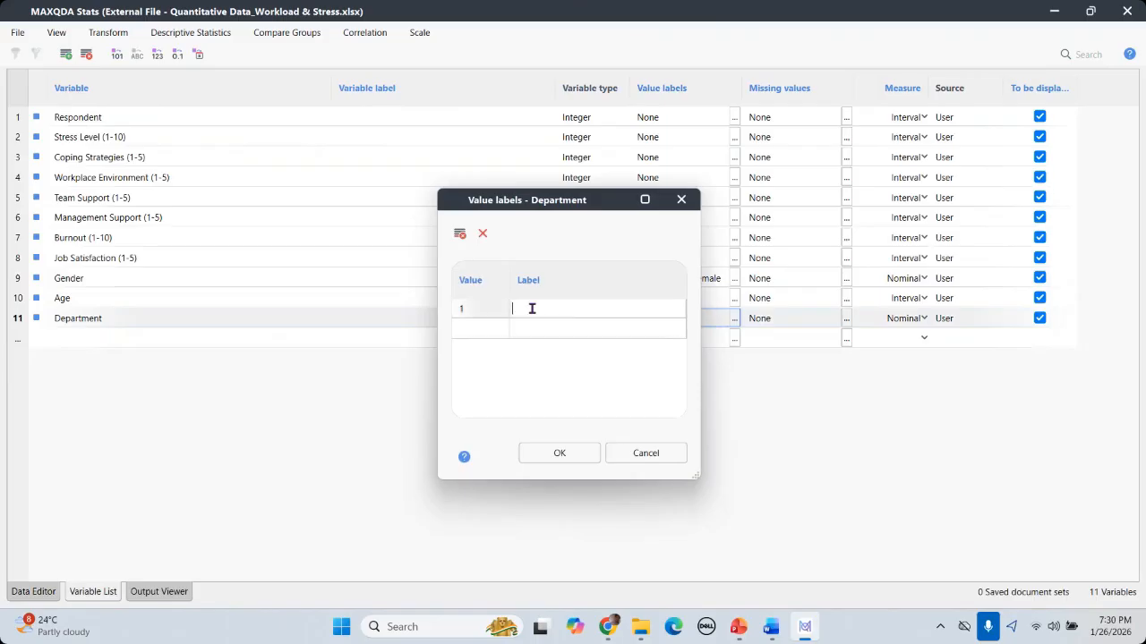
text(ICU)
drag(568, 206, 842, 248)
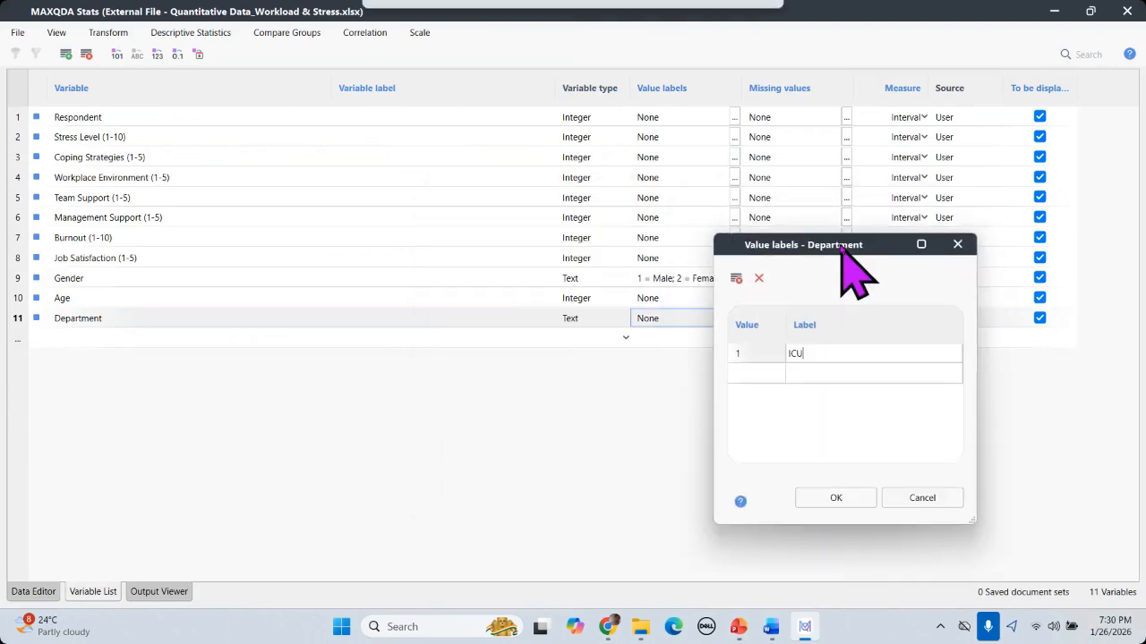
Define value 2 as Emergency in the Department variable's value labels
click(747, 372)
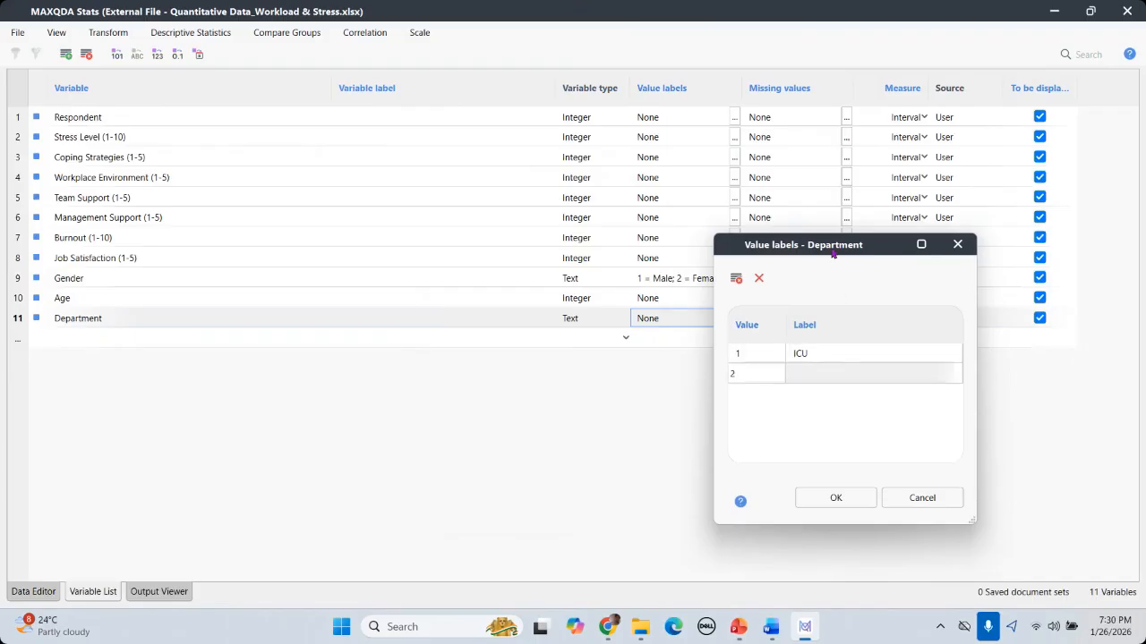
drag(783, 268, 714, 289)
click(748, 393)
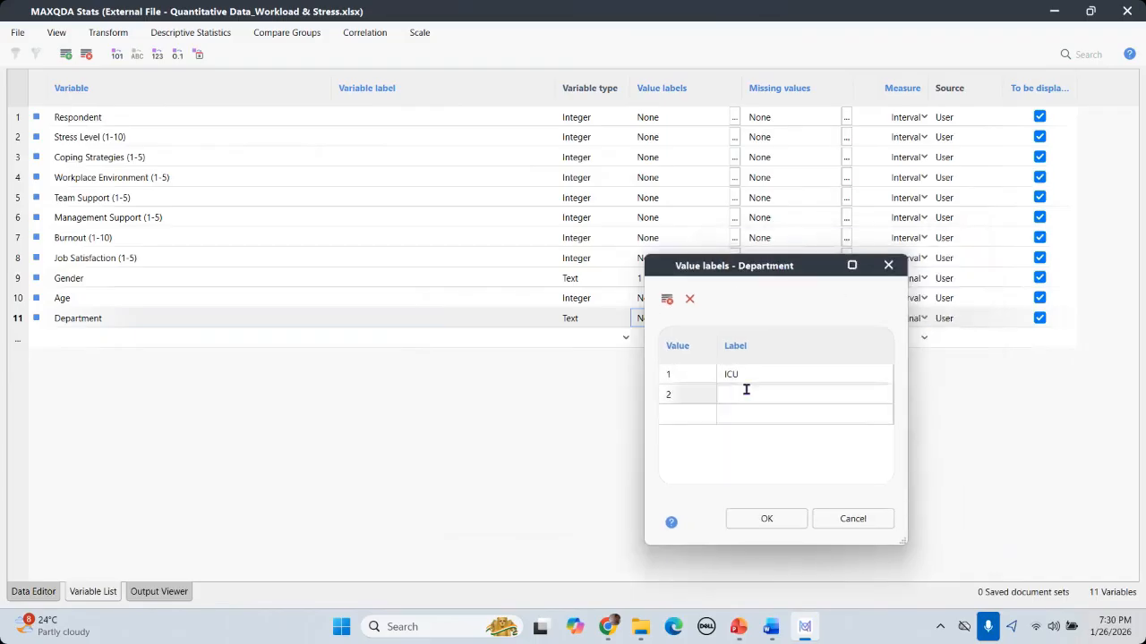
text(E)
key(BackSpace)
text(Emergency)
Add value 3 with the label Outpatients to the Department variable
click(679, 415)
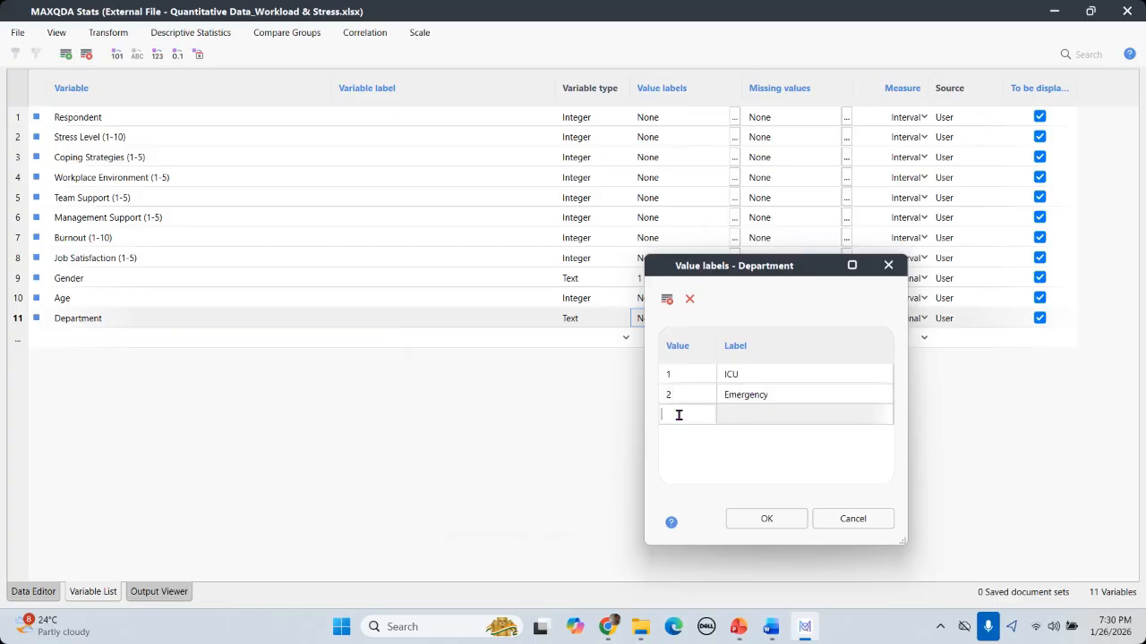
text(3)
click(730, 412)
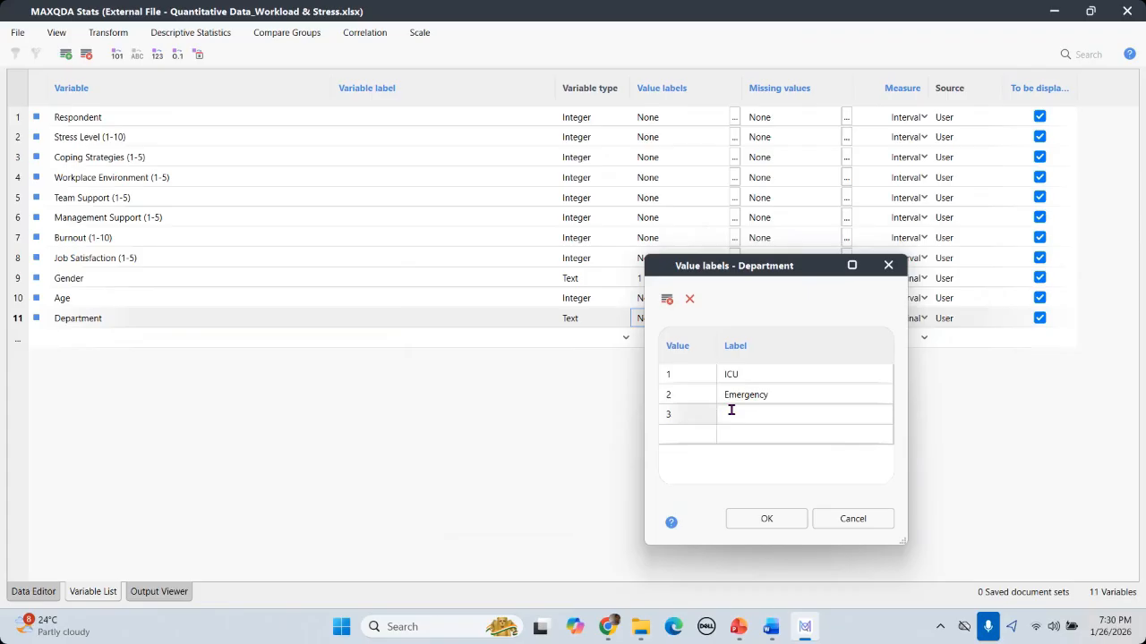
text(Outpatients)
Copy the word Outpatient from the Department item in the Word document and paste it over value 3's label in MAXQDA Stats
click(775, 631)
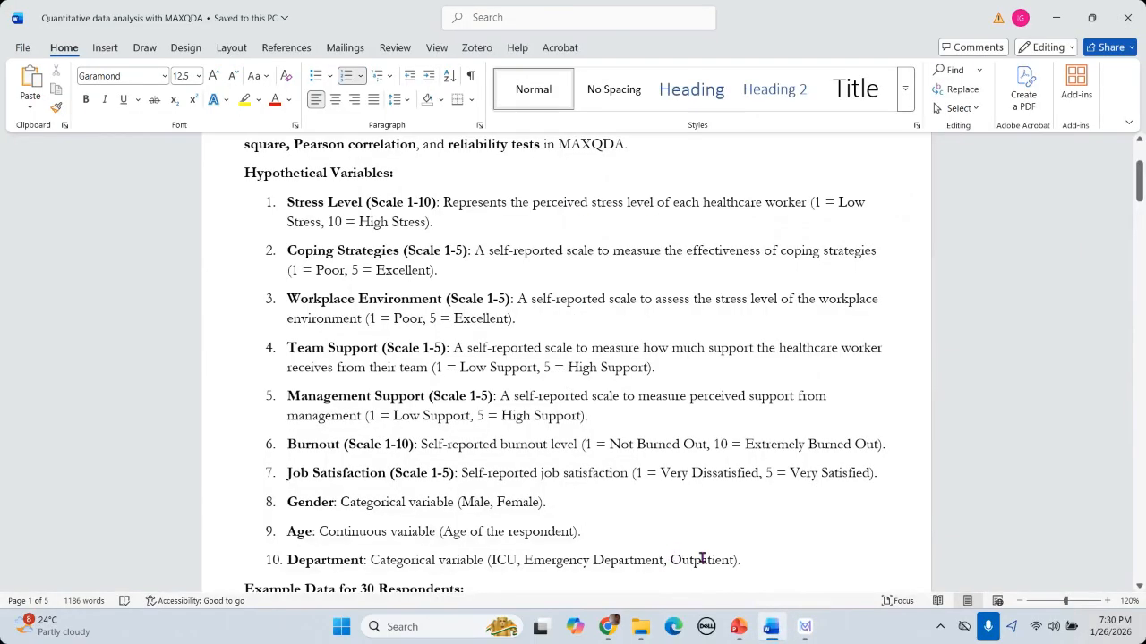
drag(669, 560, 734, 559)
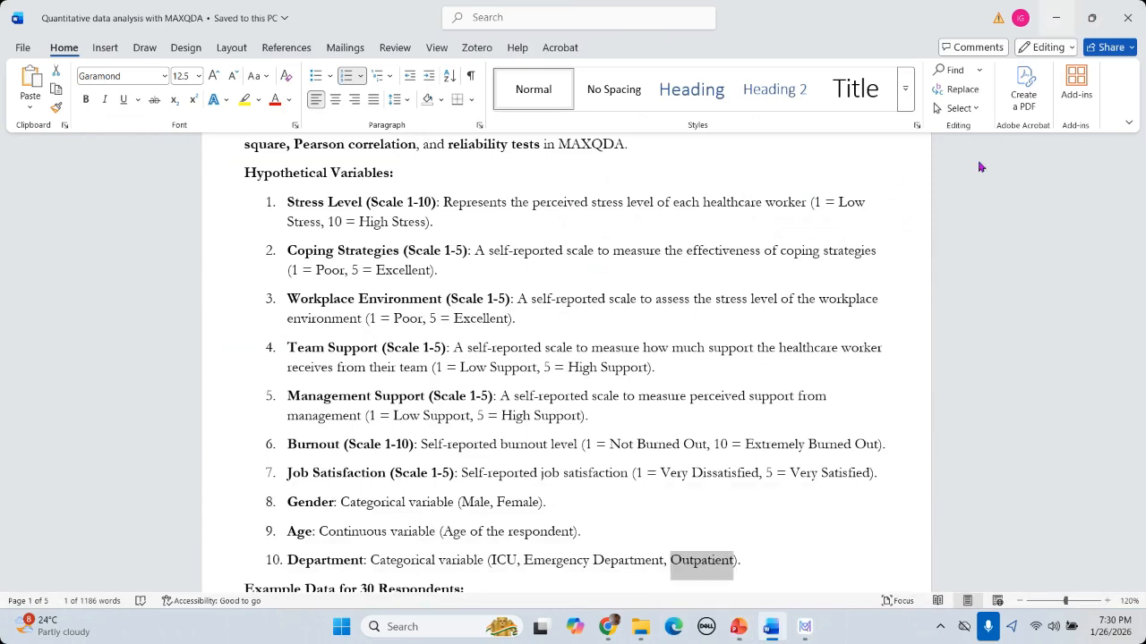
key(alt+Tab)
key(ctrl+c)
key(BackSpace)
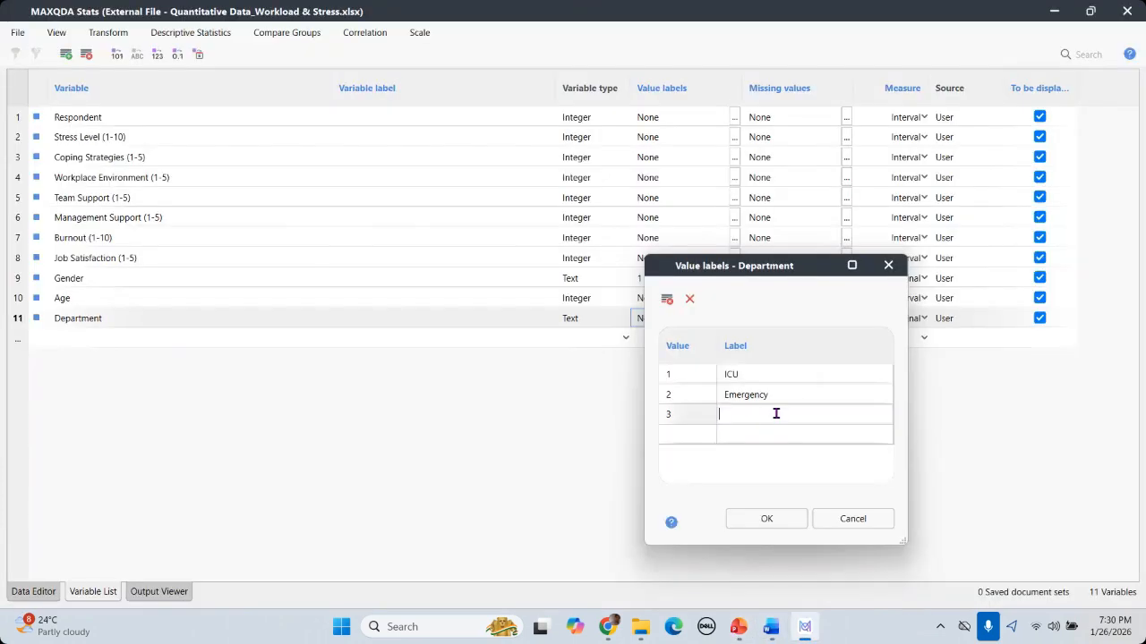
key(ctrl+v)
Review the ICU, Emergency and Outpatient labels and apply them to the Department variable
double_click(724, 394)
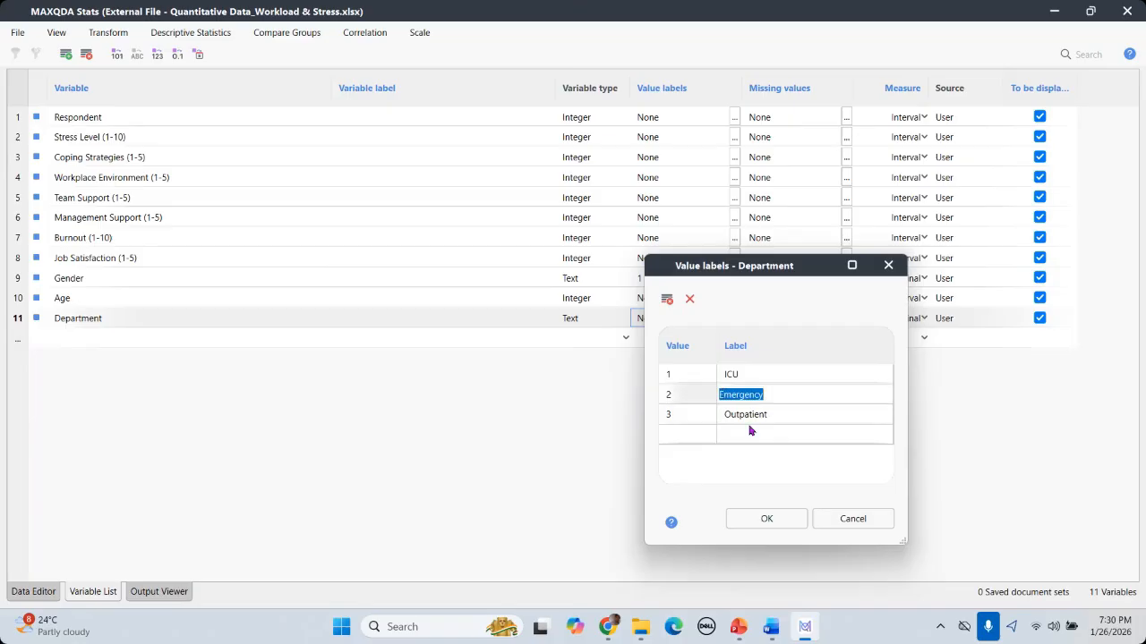
click(741, 394)
double_click(723, 377)
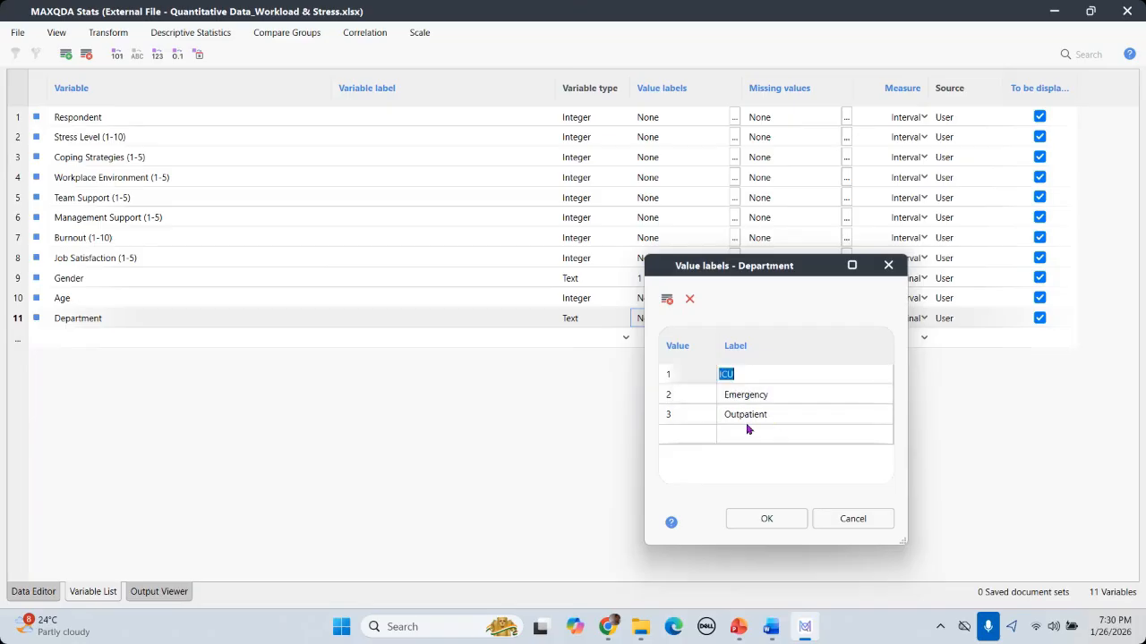
double_click(737, 396)
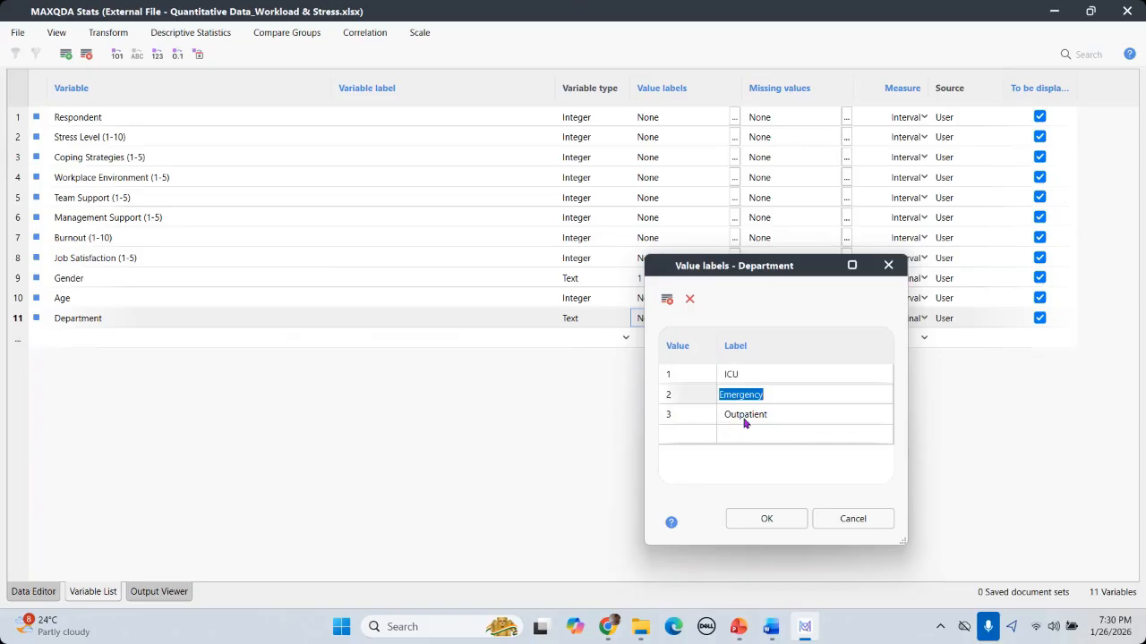
double_click(743, 416)
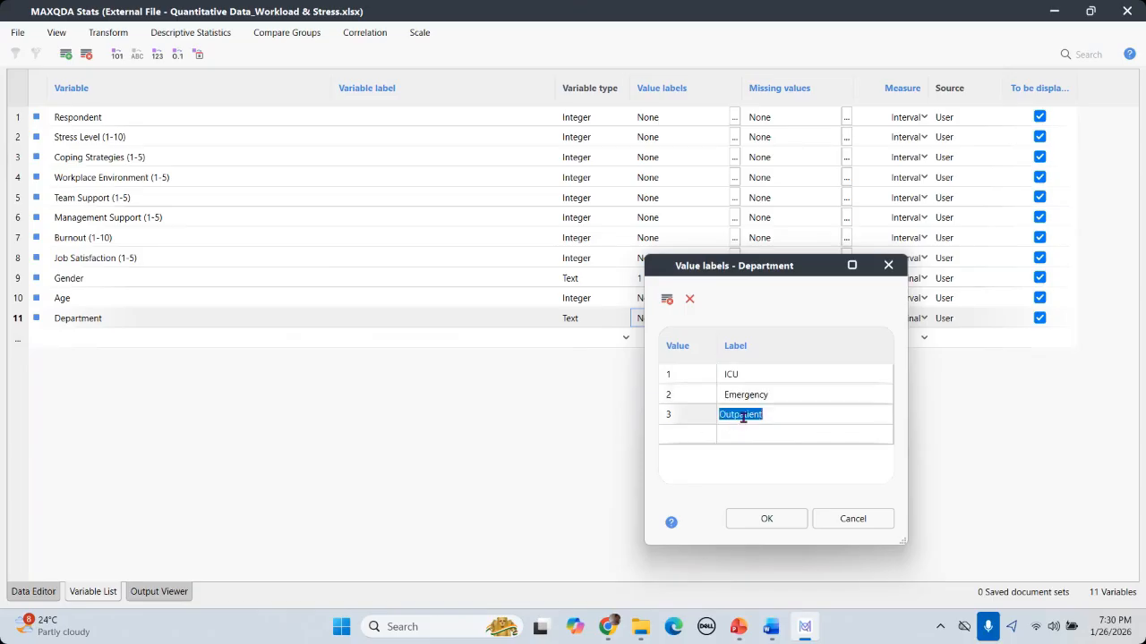
click(766, 521)
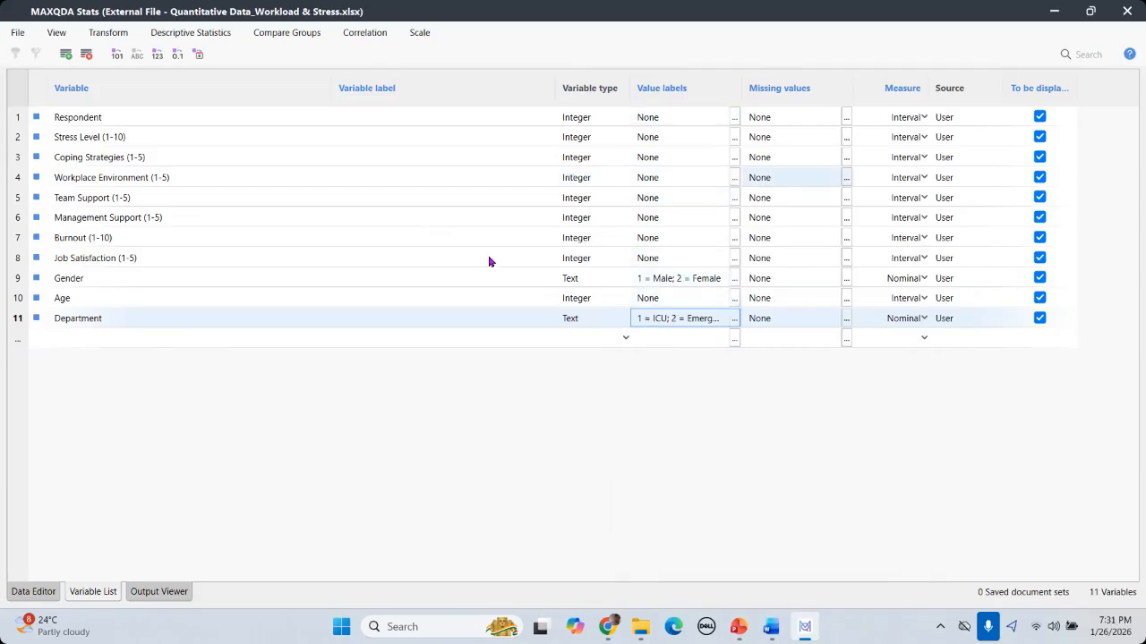
View the Output Viewer and the records in the Data Editor, and return to the Variable List
click(172, 593)
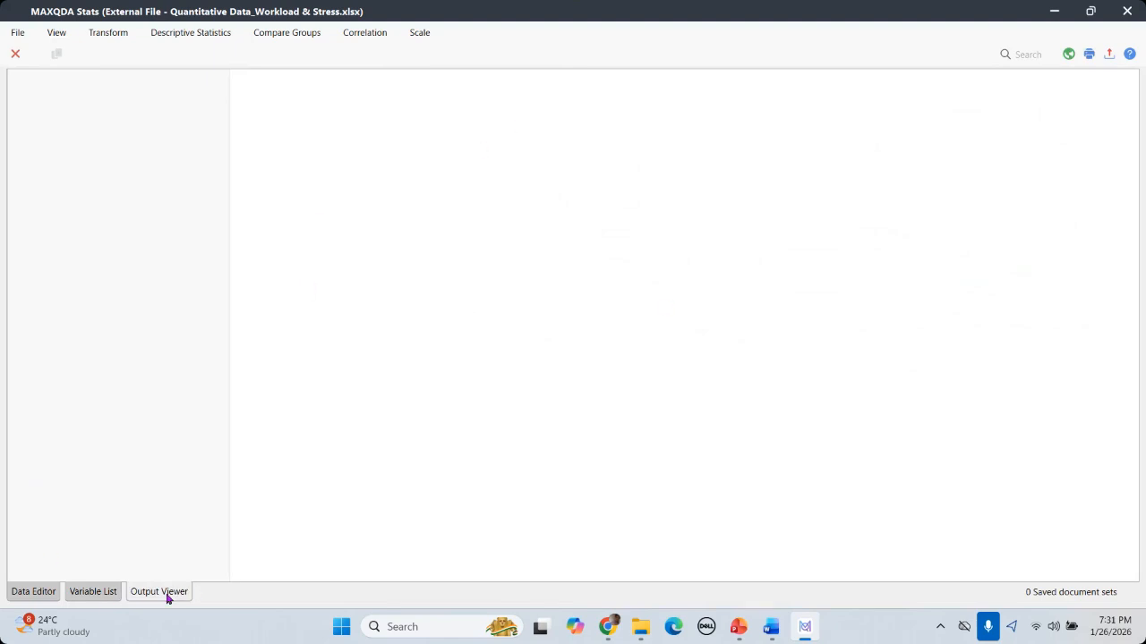
click(27, 597)
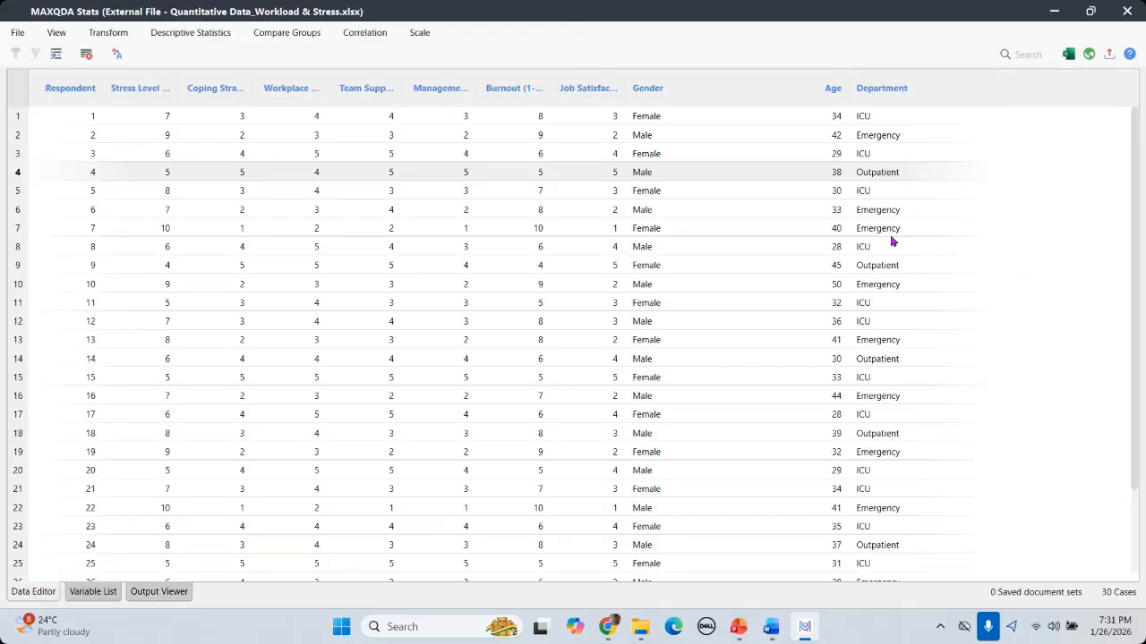
click(764, 194)
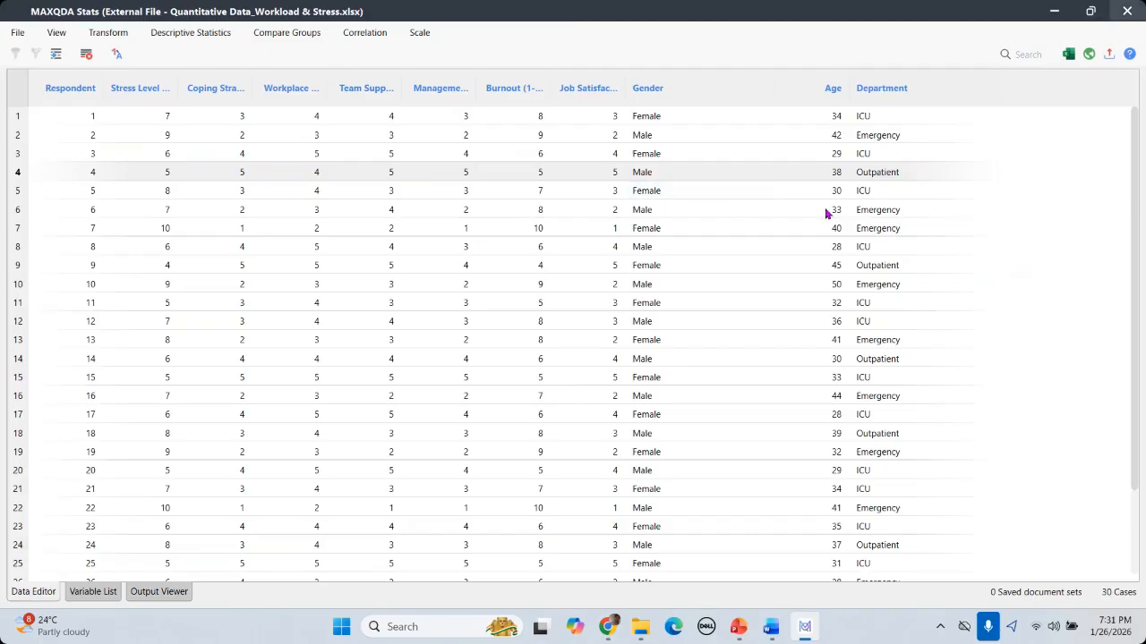
click(93, 591)
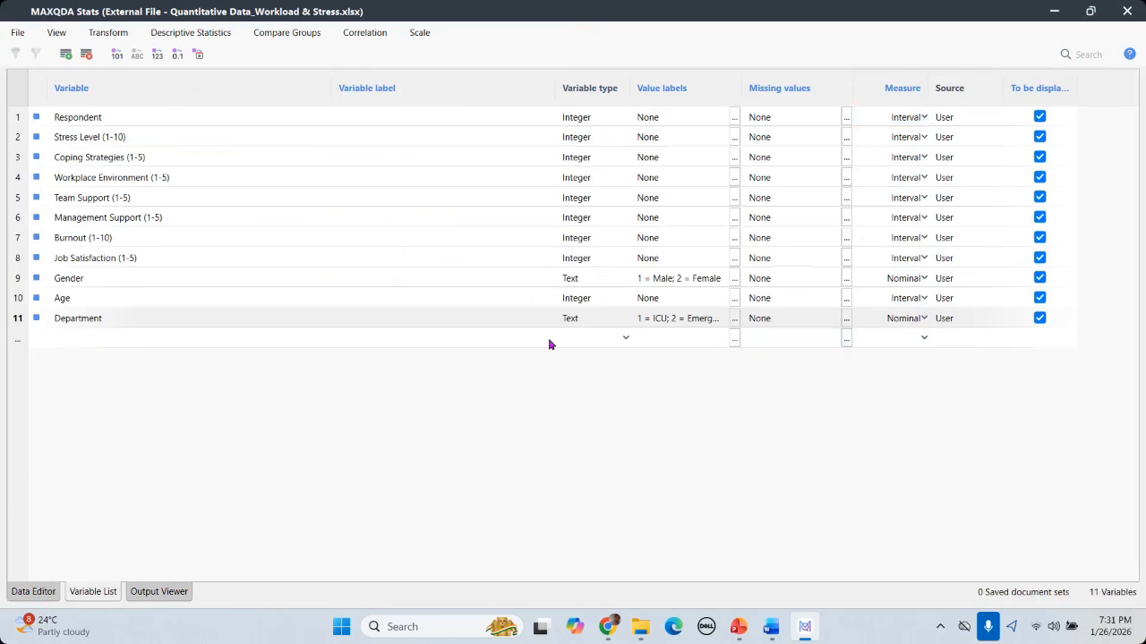
click(846, 319)
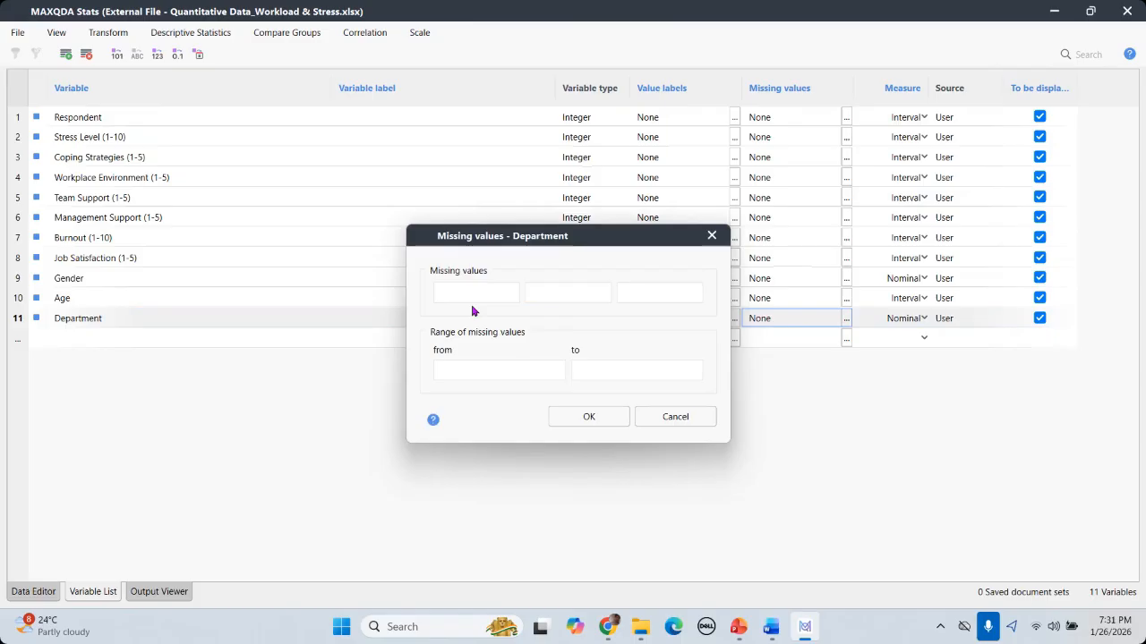
text(9)
key(BackSpace)
click(712, 236)
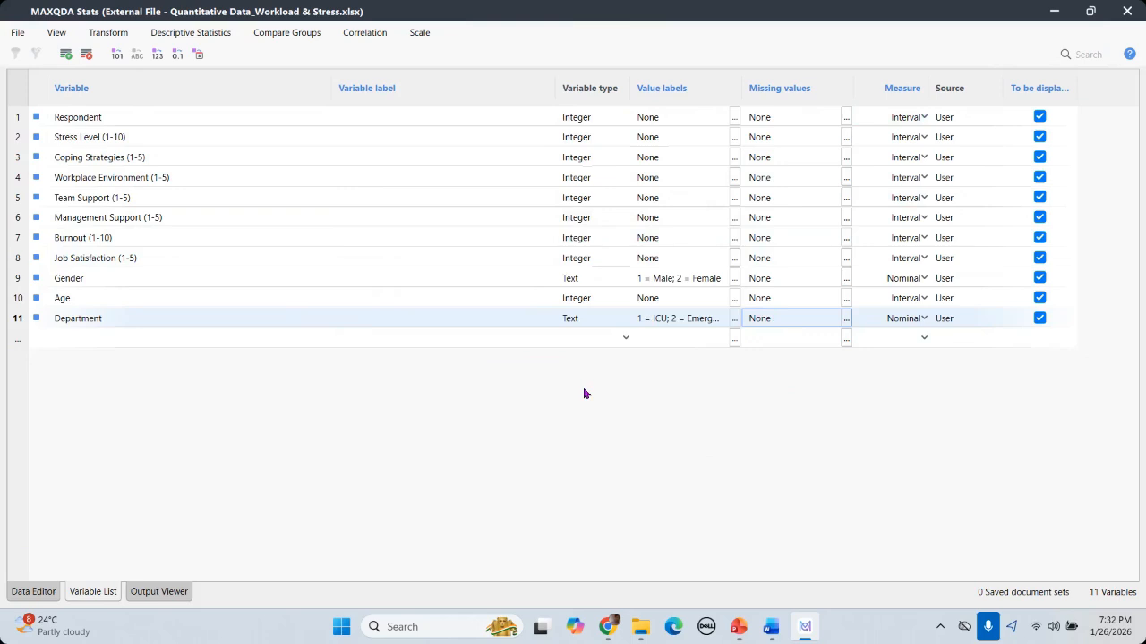
click(551, 390)
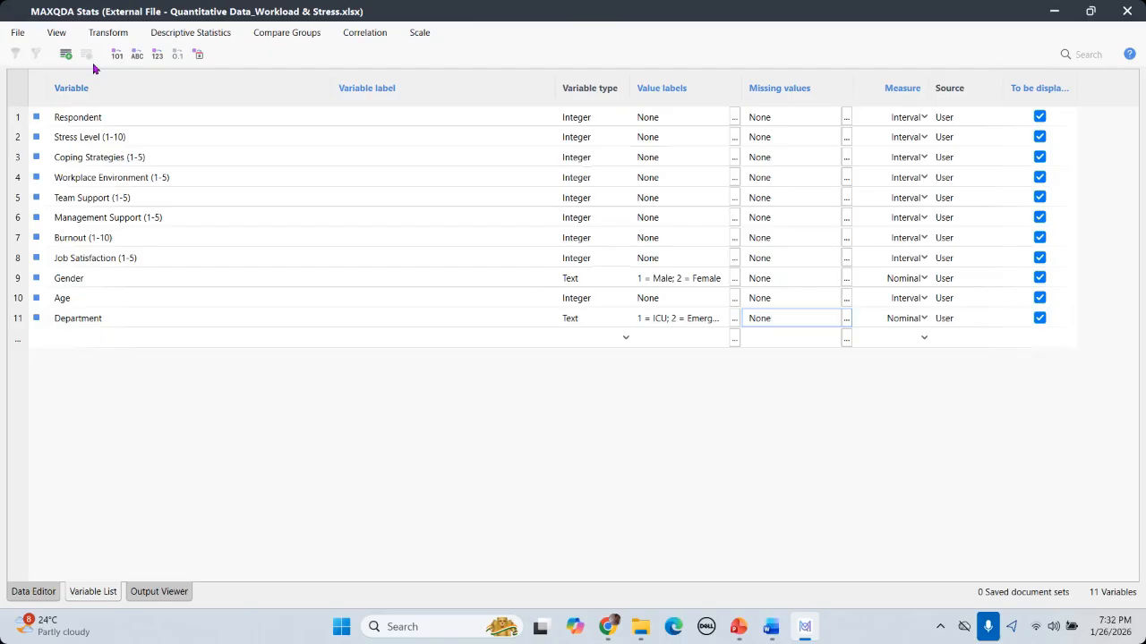
Add Gender and Department to the variables of the Frequencies analysis and close its setup without running it
click(205, 38)
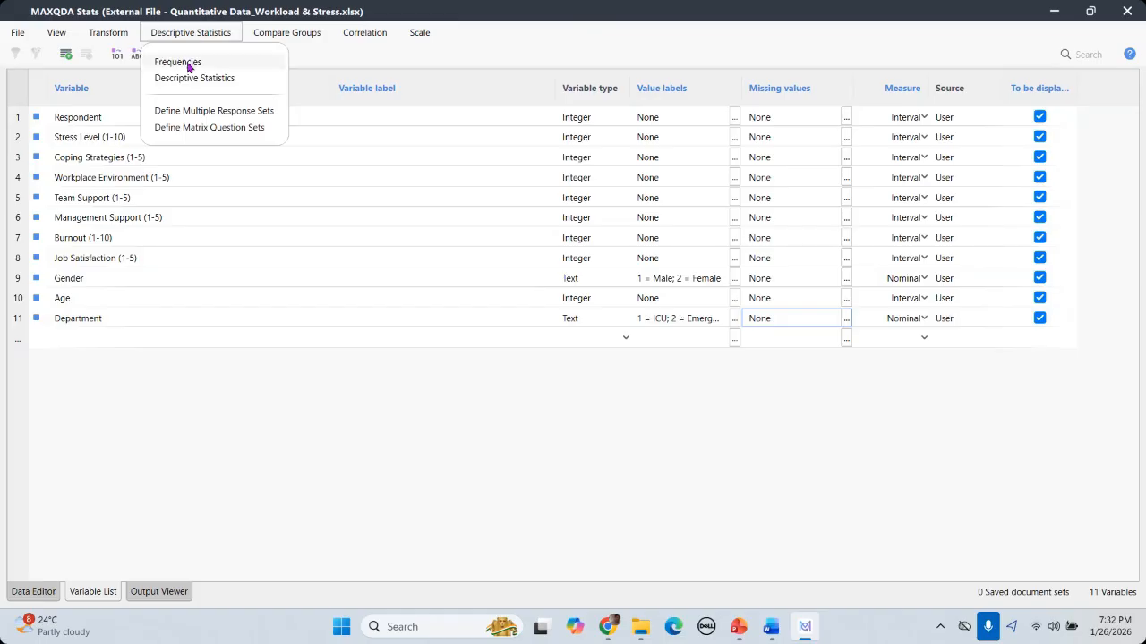
click(178, 62)
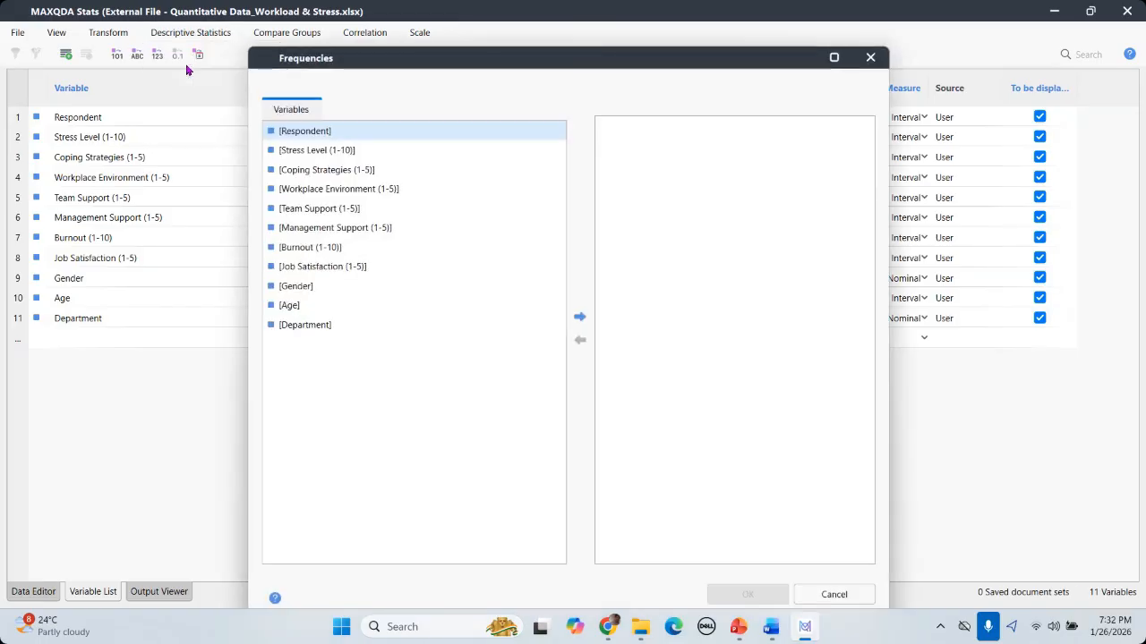
click(302, 288)
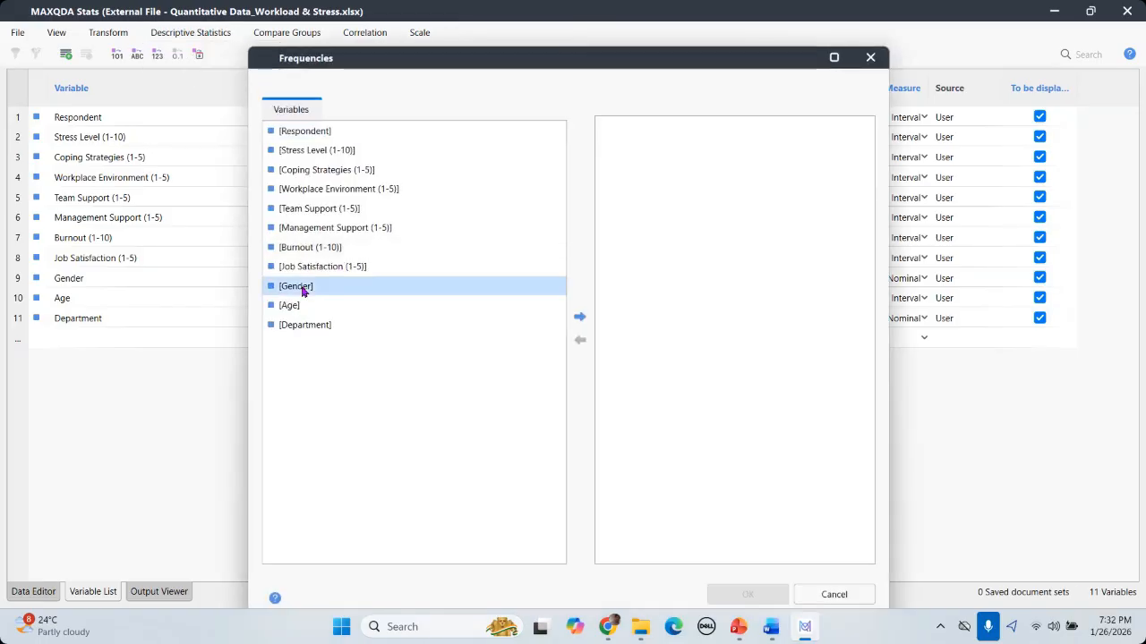
click(580, 319)
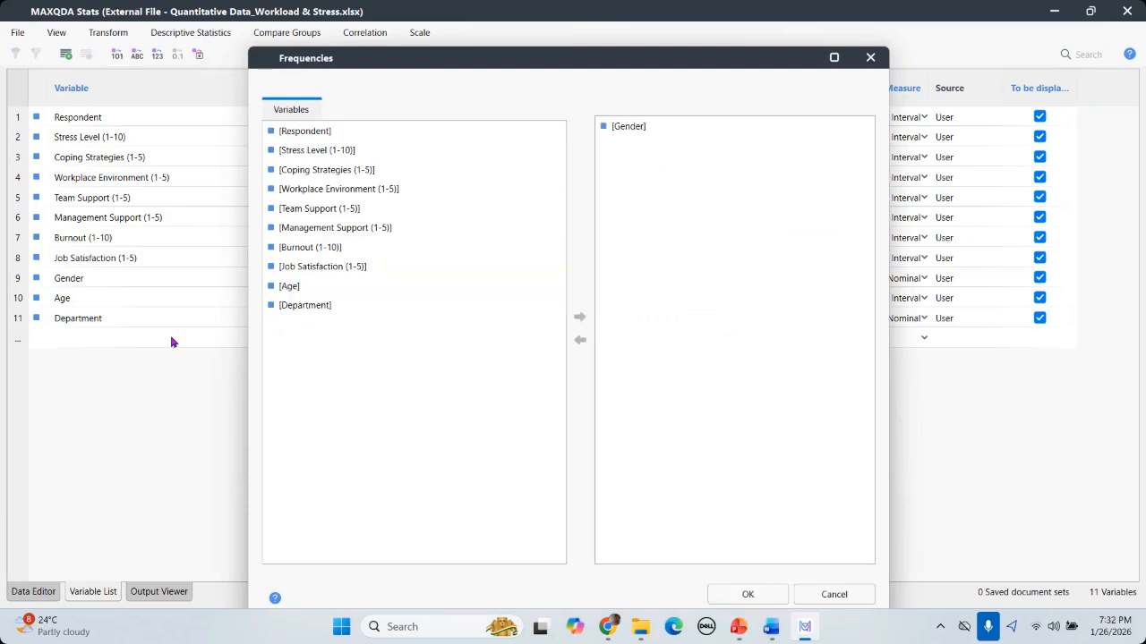
click(321, 310)
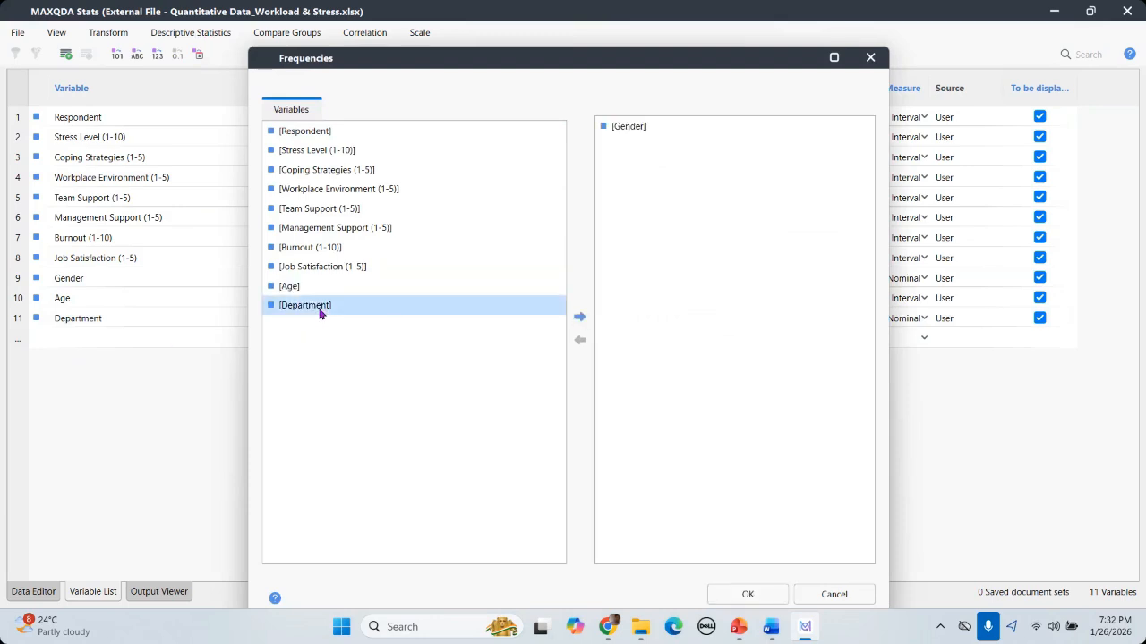
click(579, 317)
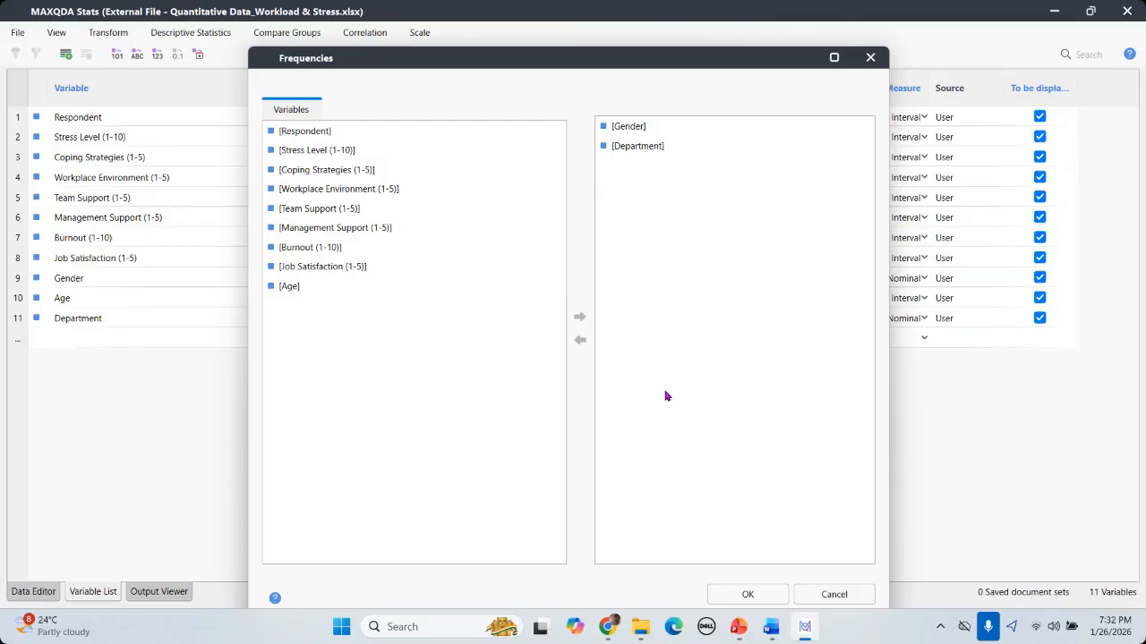
mouse_move(635, 130)
click(870, 57)
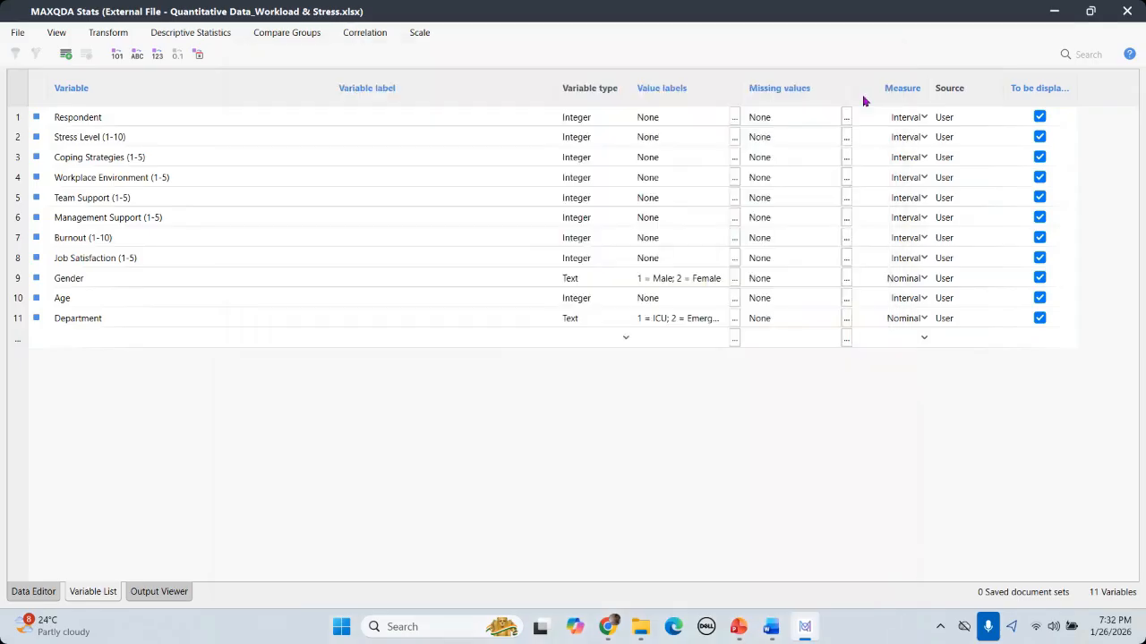
Run the Frequencies analysis for Gender and Department and highlight the system-missing row in the Gender table
click(197, 35)
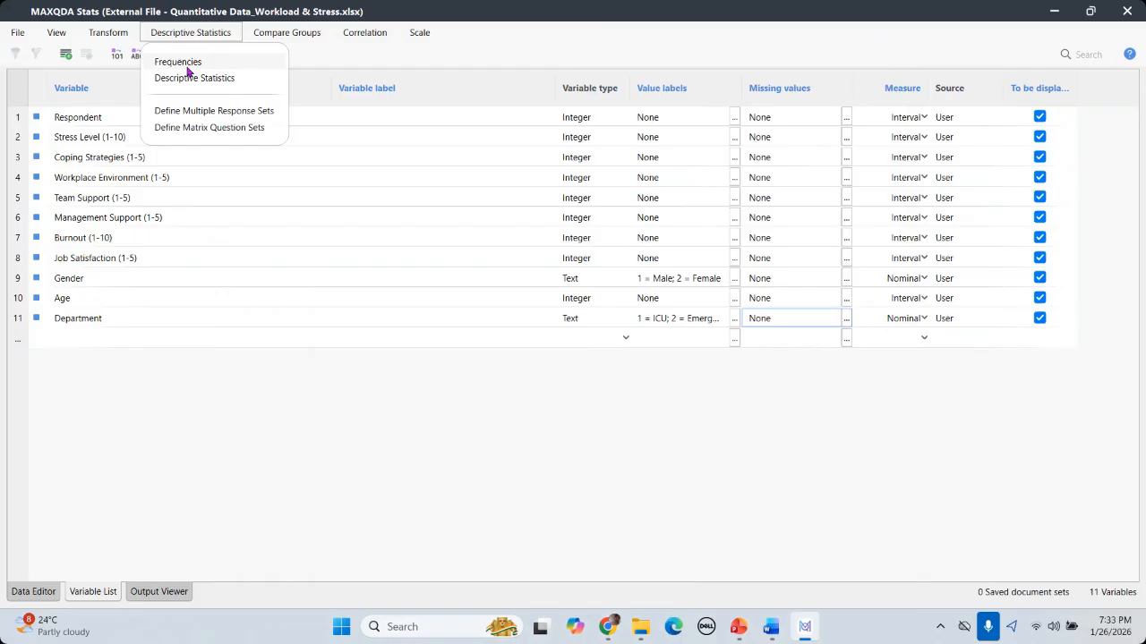
click(184, 63)
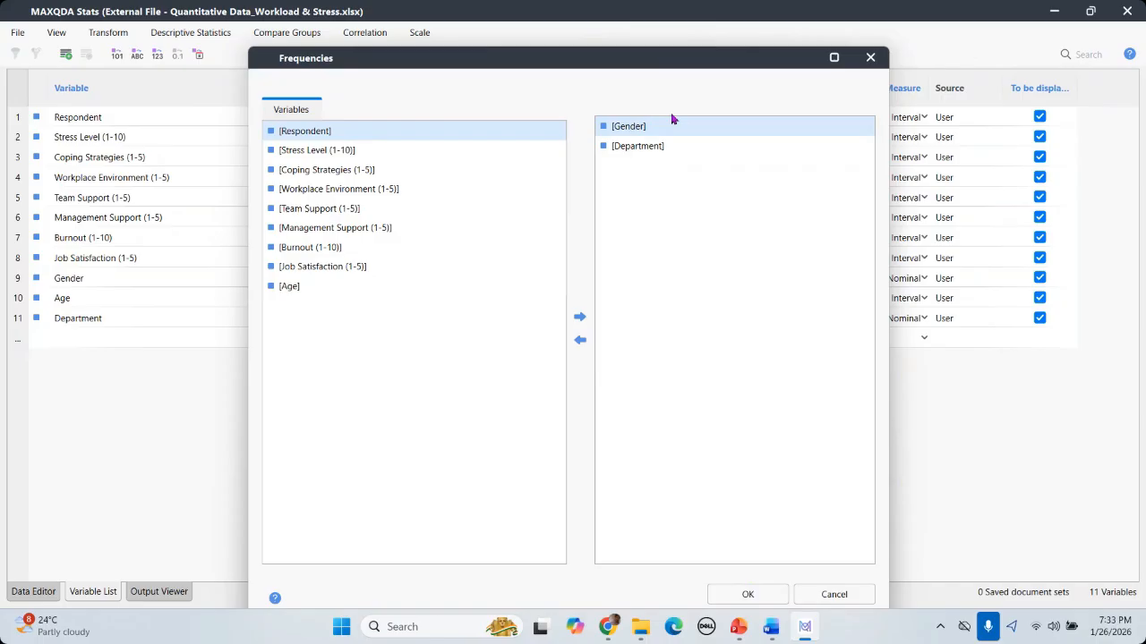
click(748, 596)
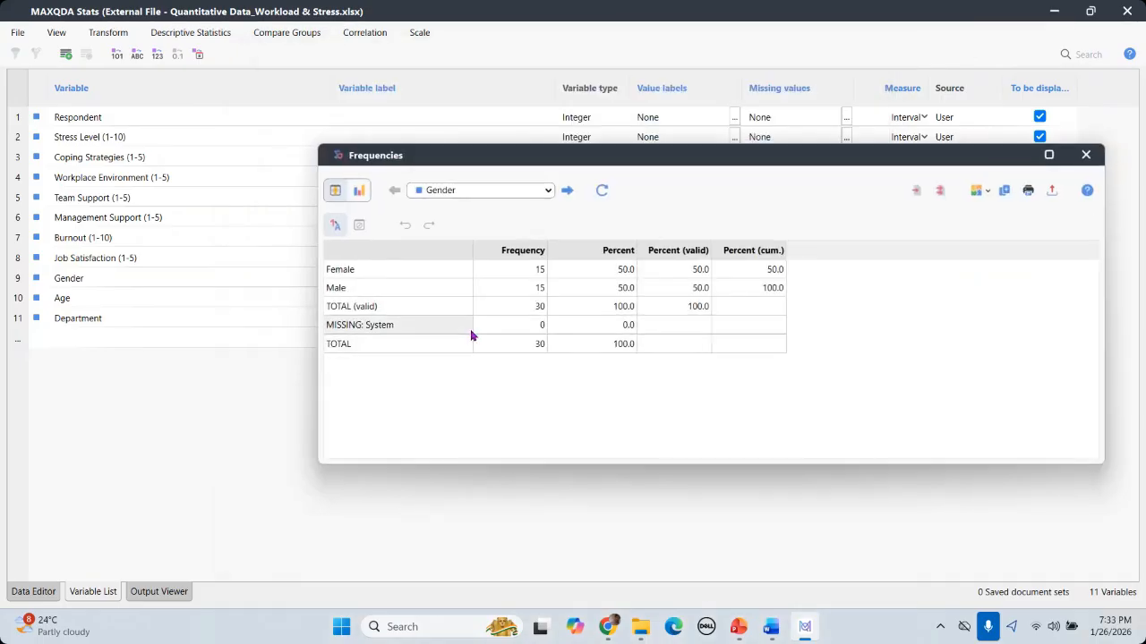
drag(765, 153, 626, 114)
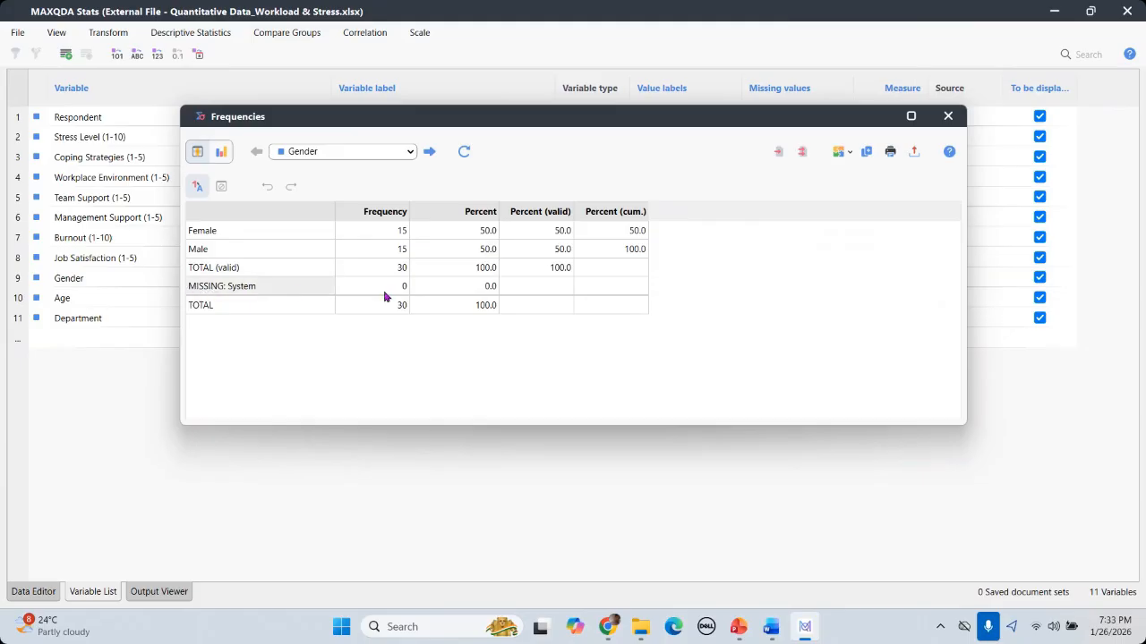
click(195, 287)
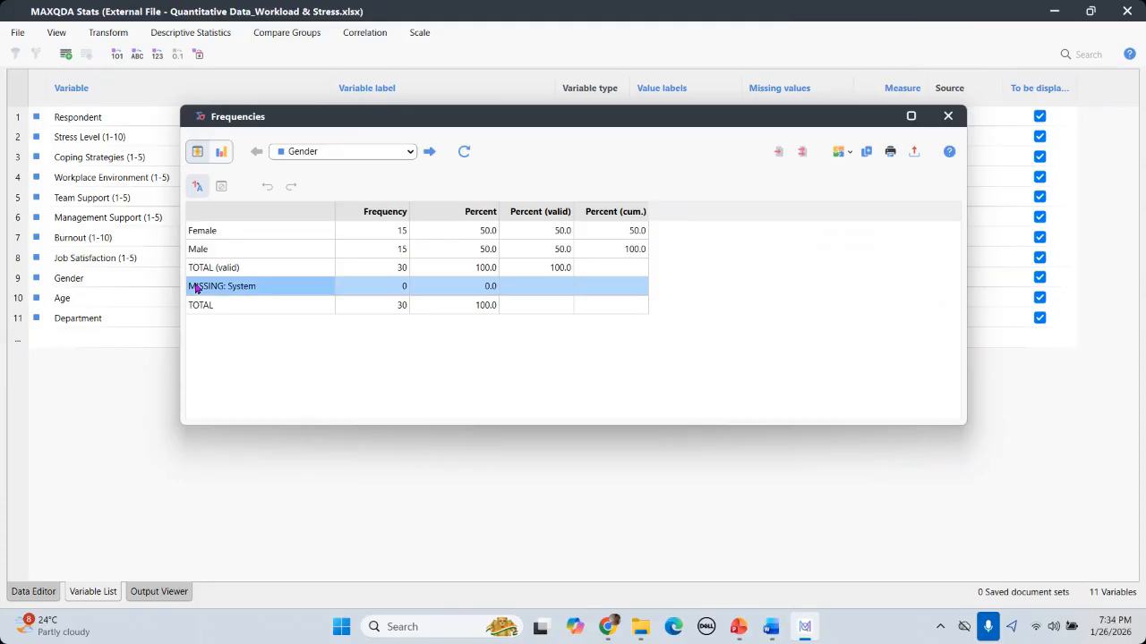
Delete the system-missing row from the Gender frequency table and shift the results window aside
right_click(195, 287)
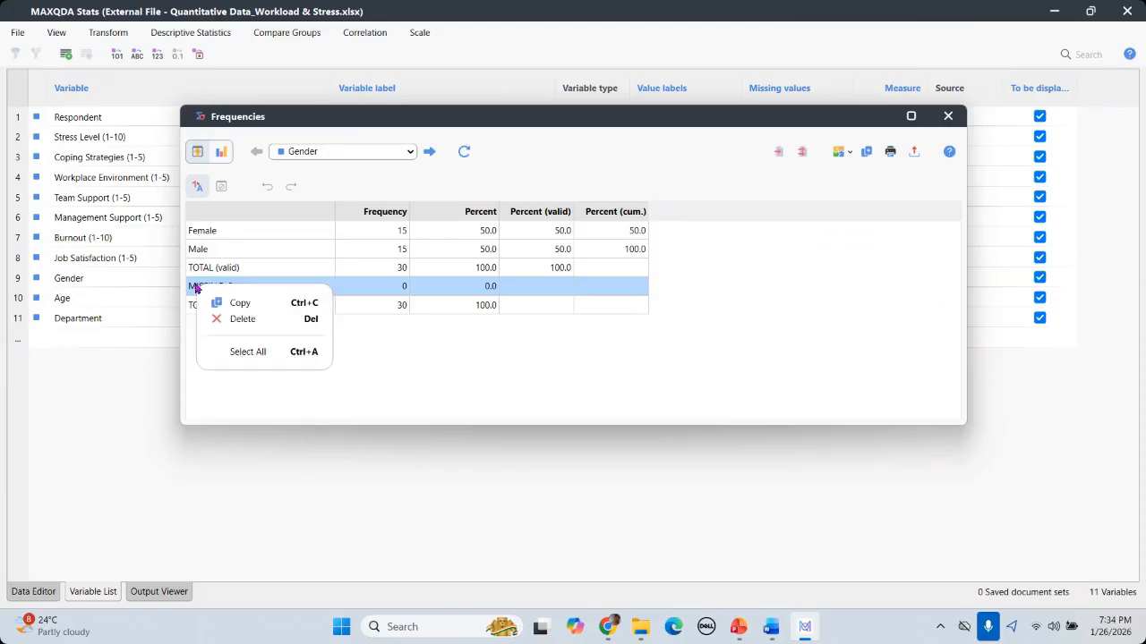
click(243, 319)
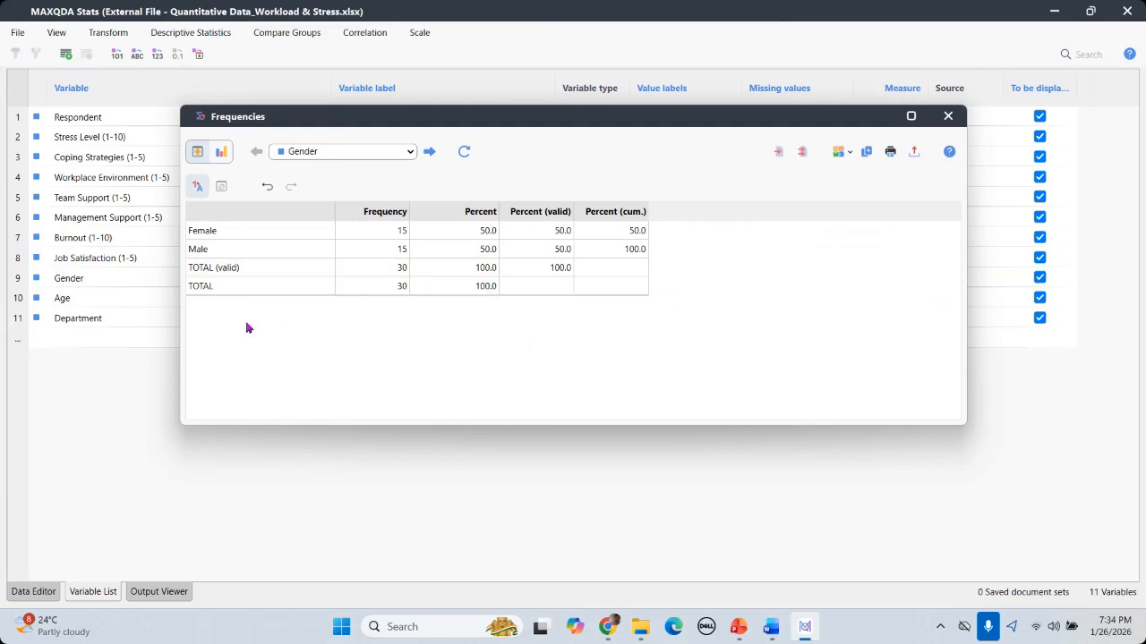
click(545, 207)
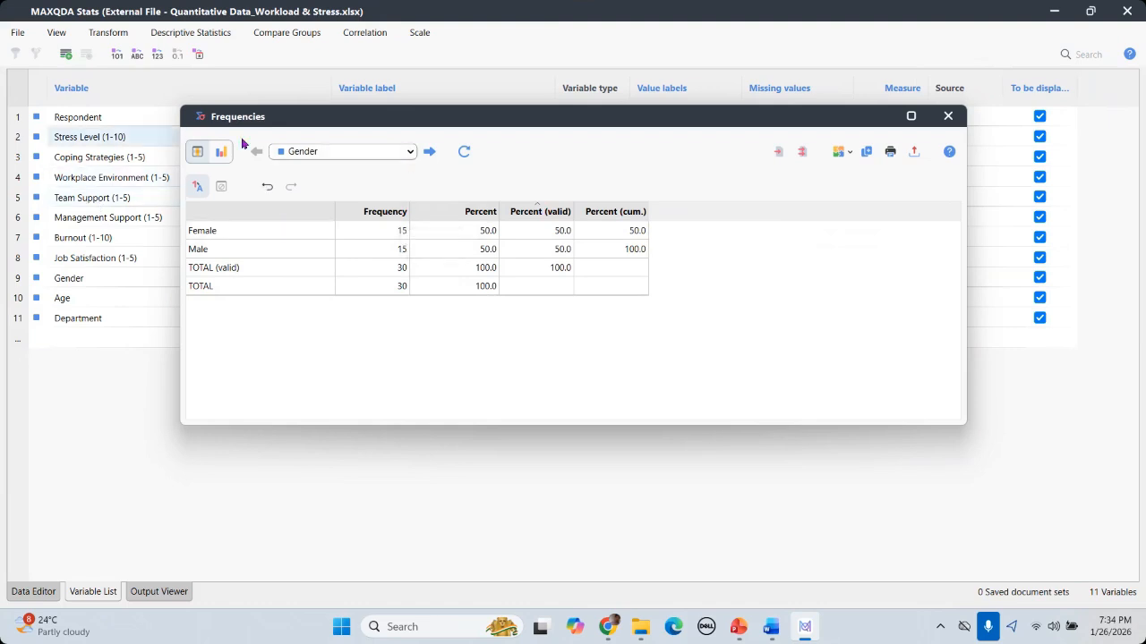
drag(462, 113, 526, 103)
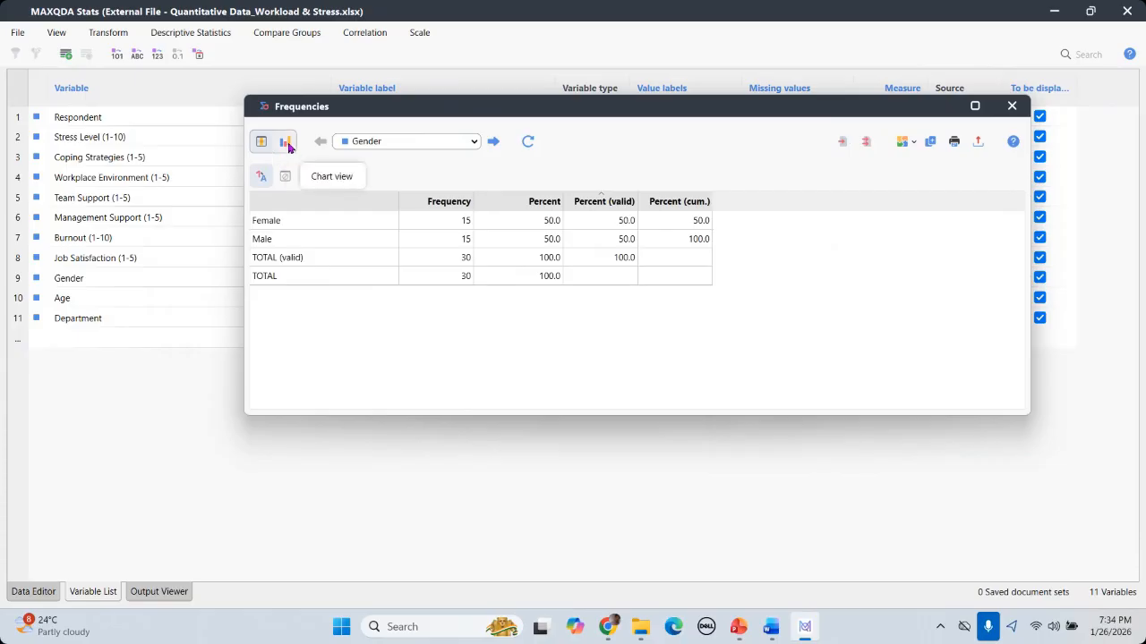
Display the Gender frequencies as a chart, try the pie and horizontal bar types, and settle on vertical bars in a taller window
click(285, 145)
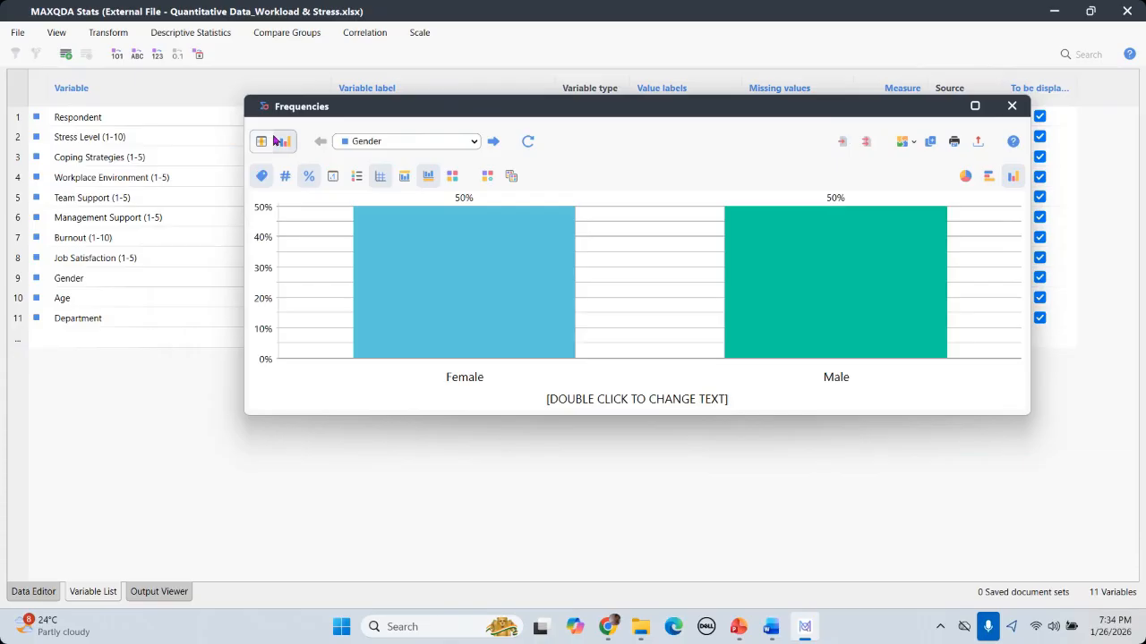
click(963, 177)
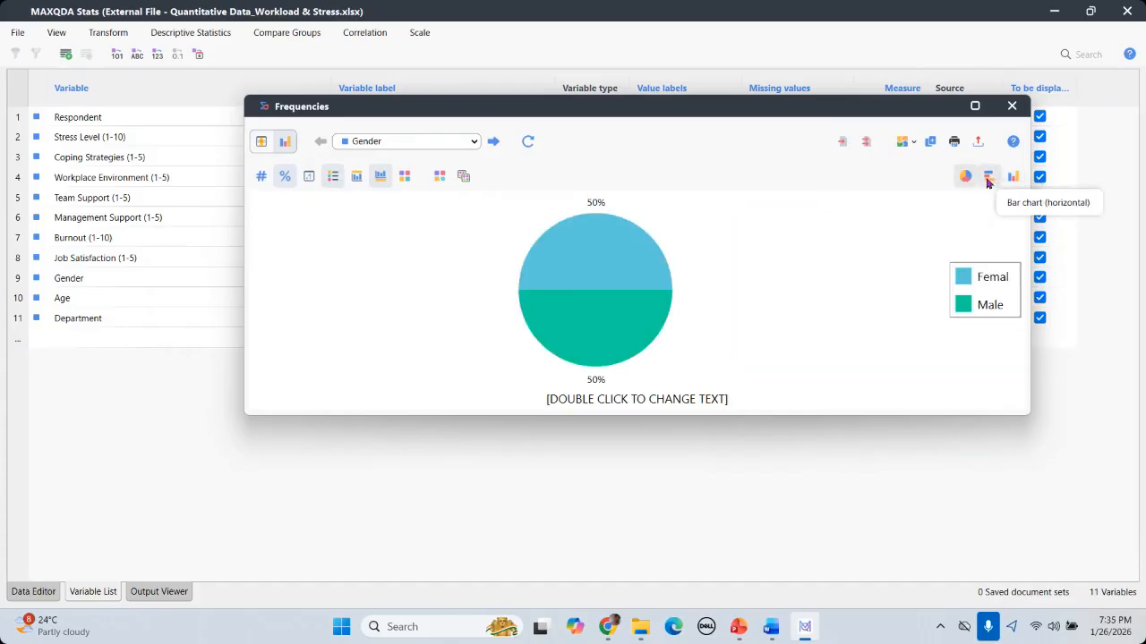
click(988, 179)
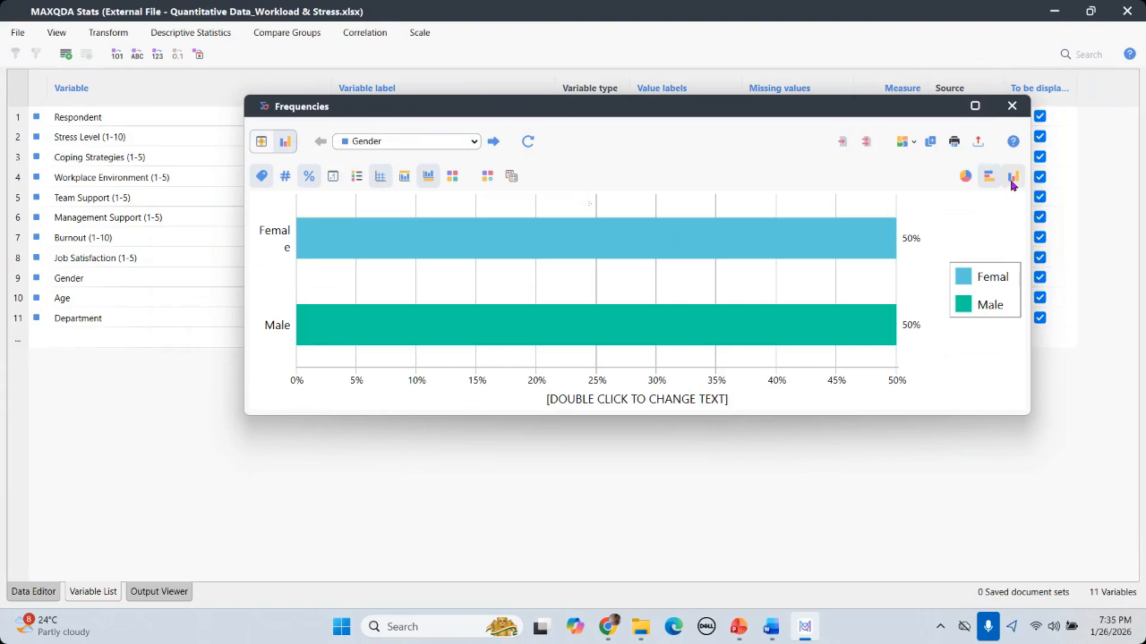
click(1013, 183)
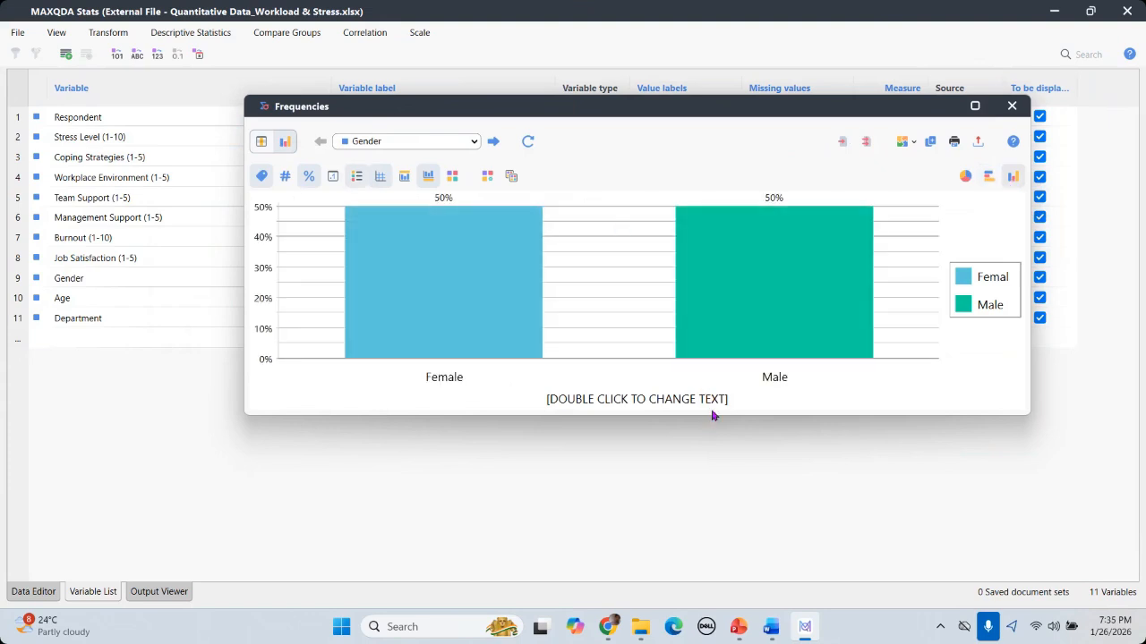
drag(714, 414, 708, 519)
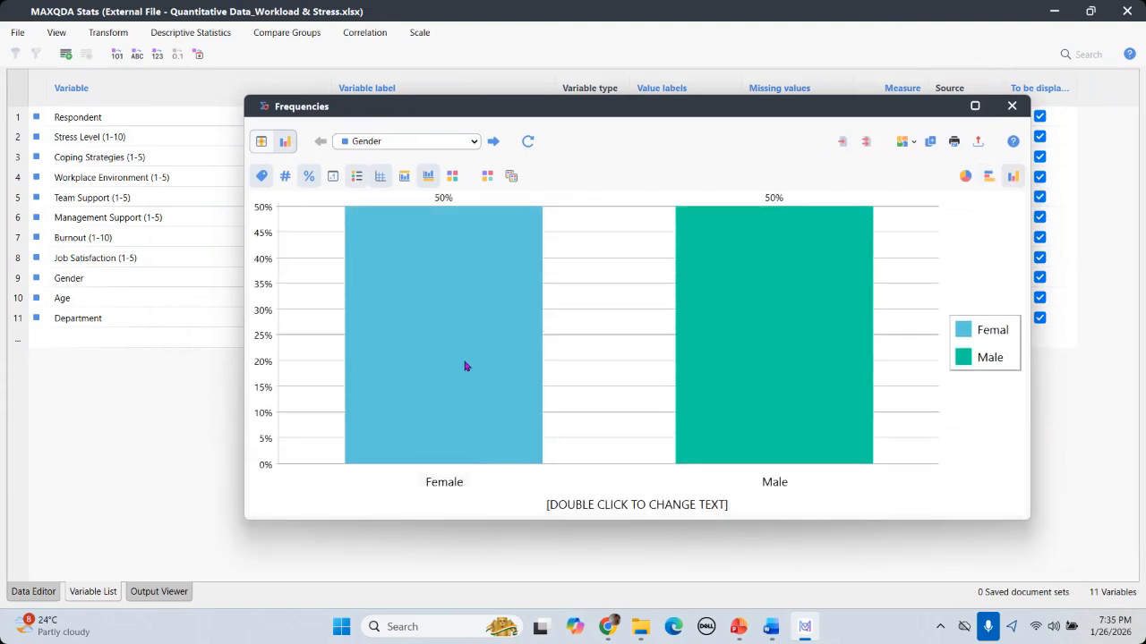
Try the Gender chart without its legend and without its axis gridlines, restoring each
click(308, 179)
click(356, 180)
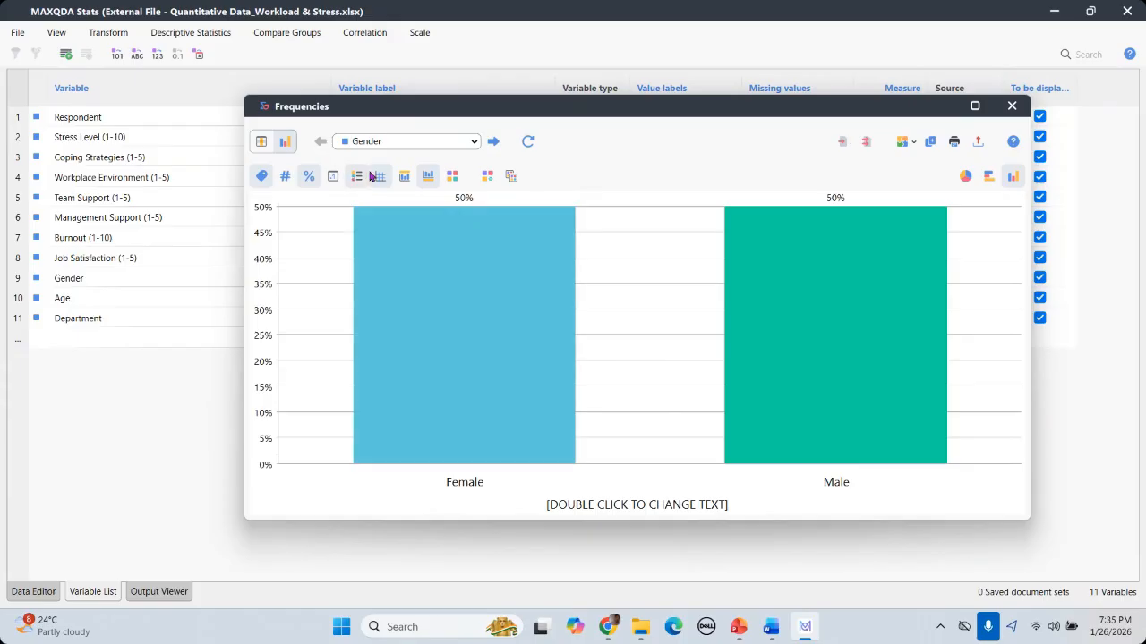
click(355, 178)
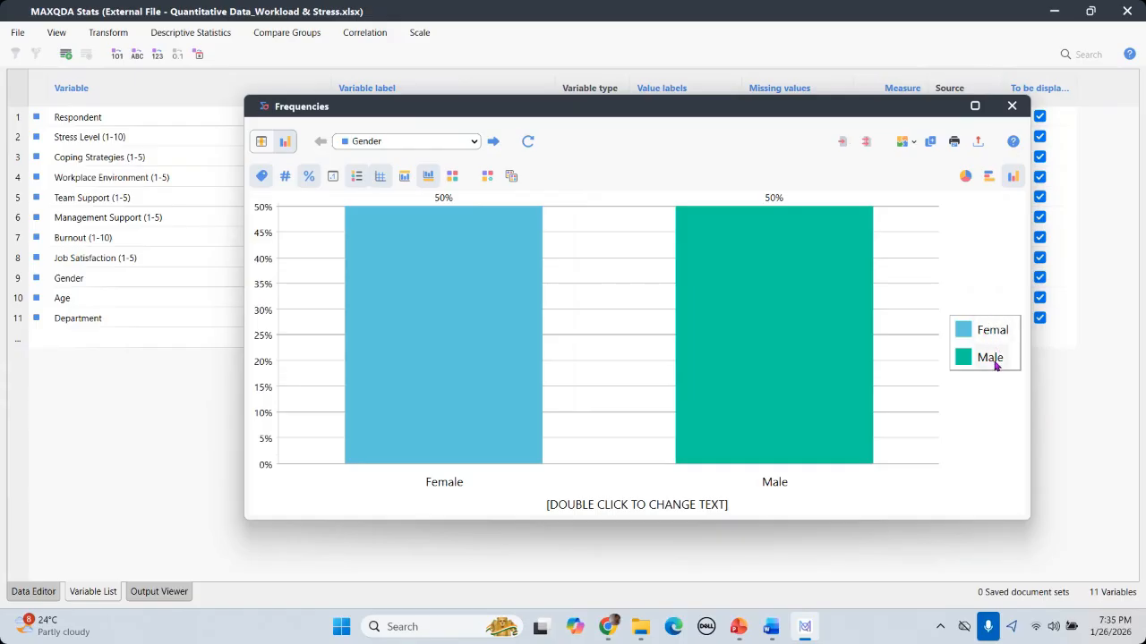
click(357, 179)
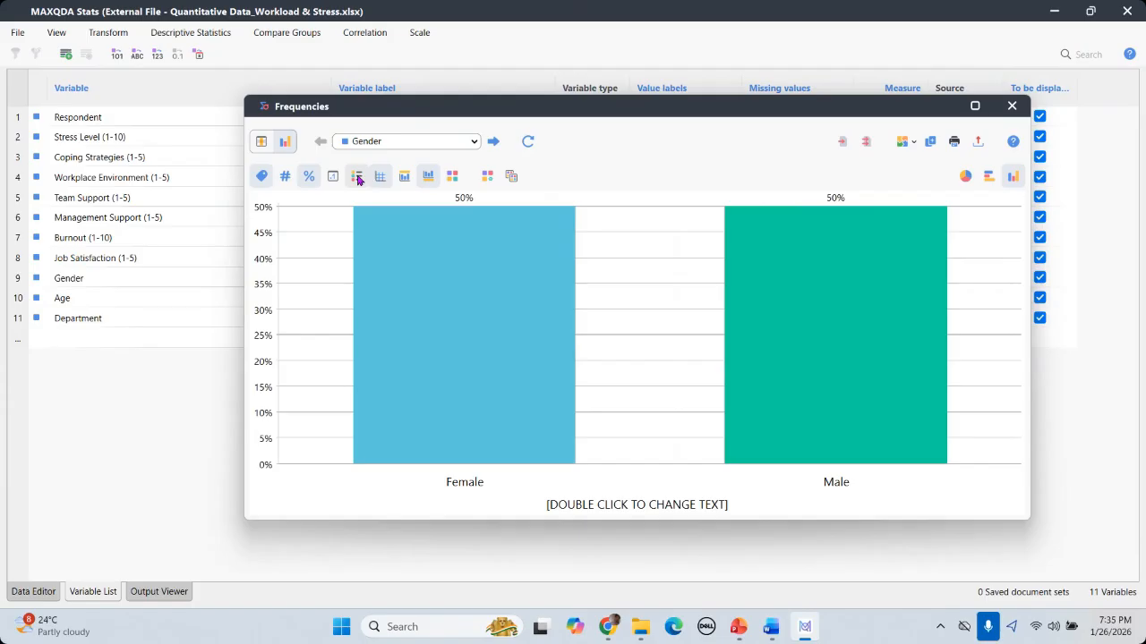
click(357, 179)
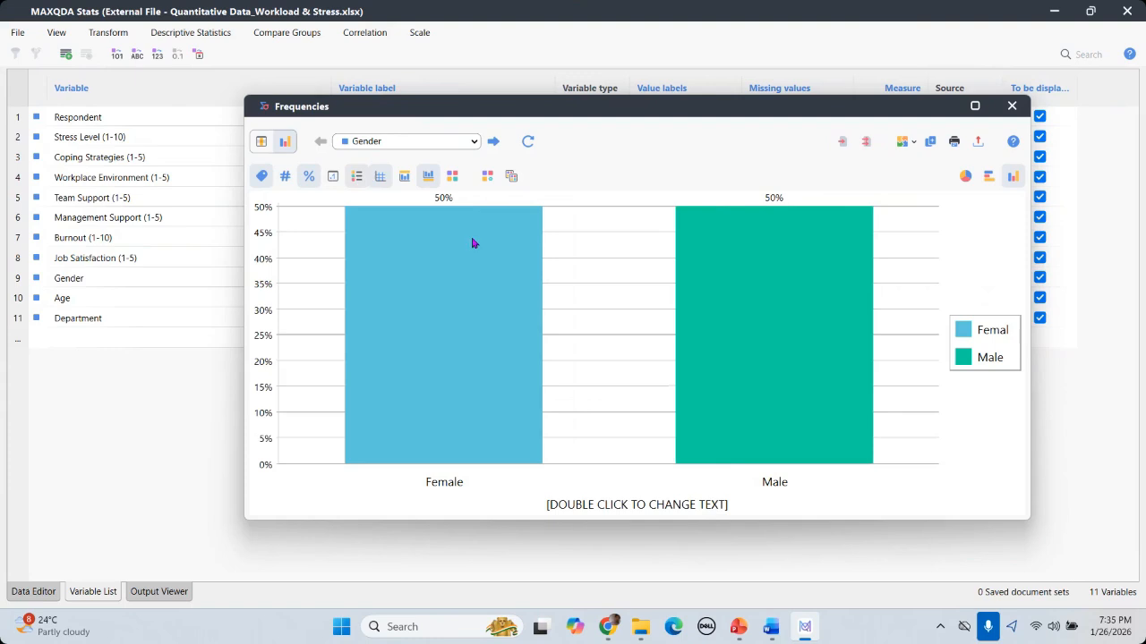
click(380, 177)
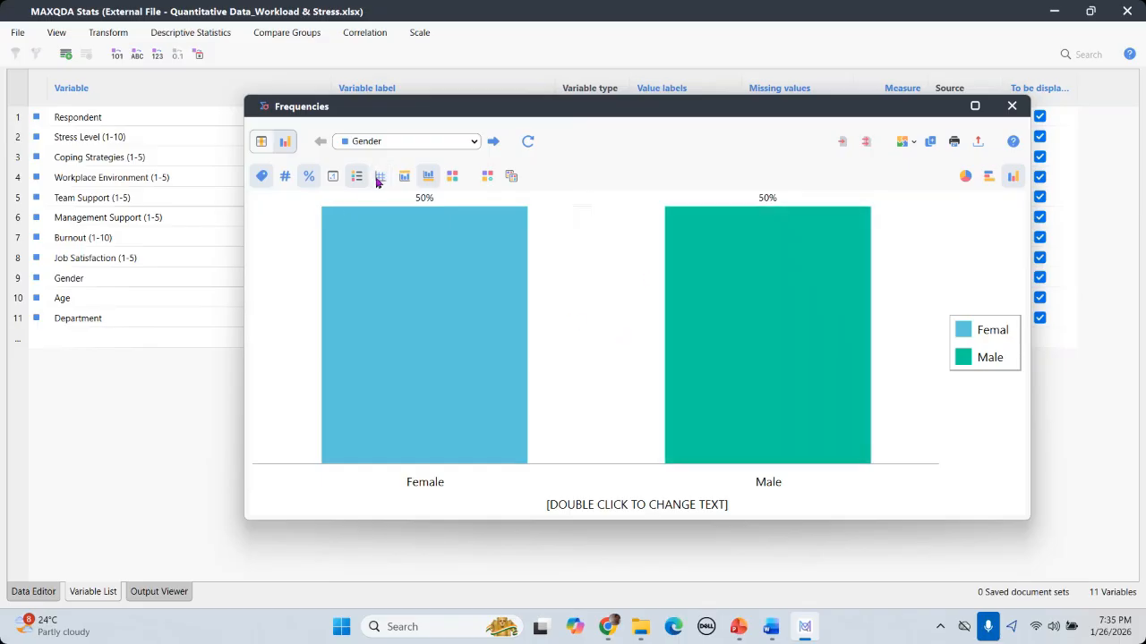
click(379, 177)
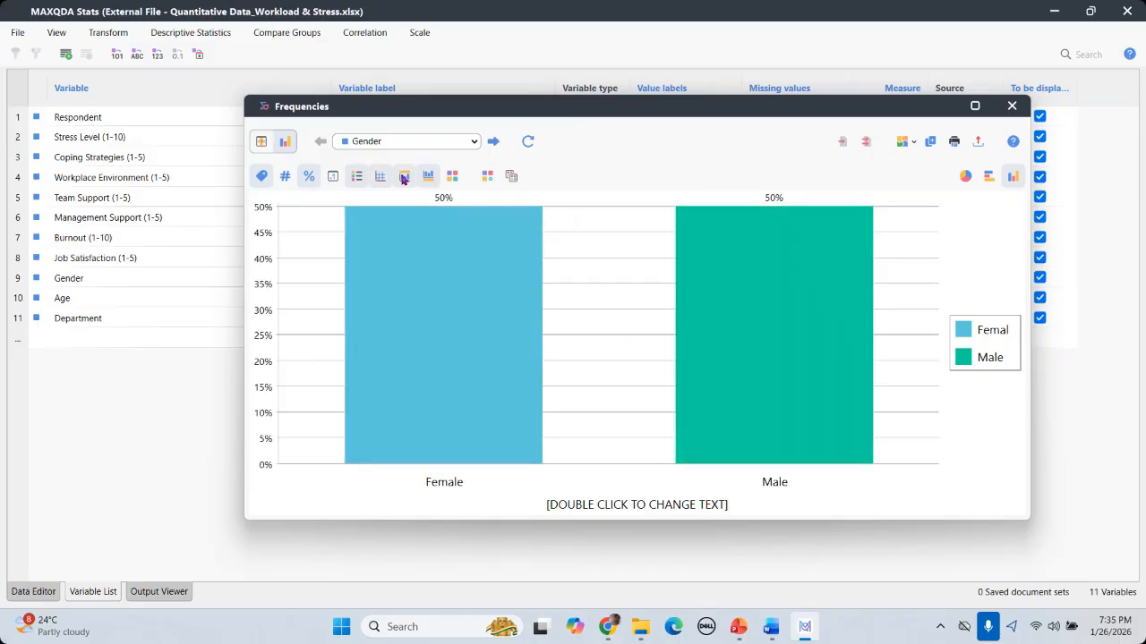
Show the title above the Gender chart and remove the placeholder caption below it
click(404, 177)
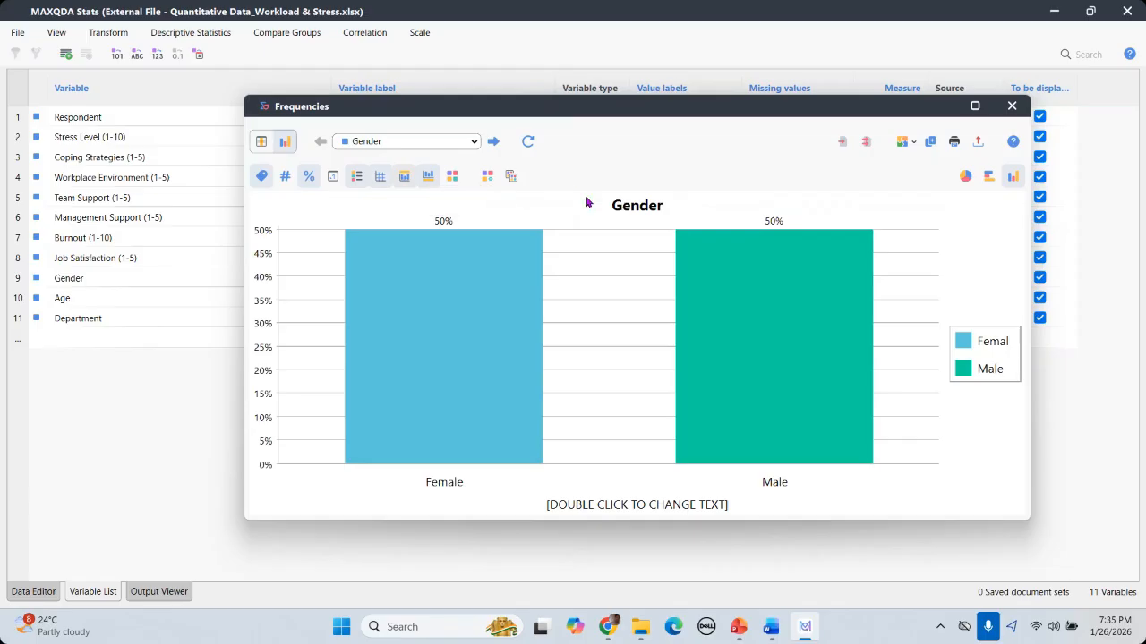
click(405, 179)
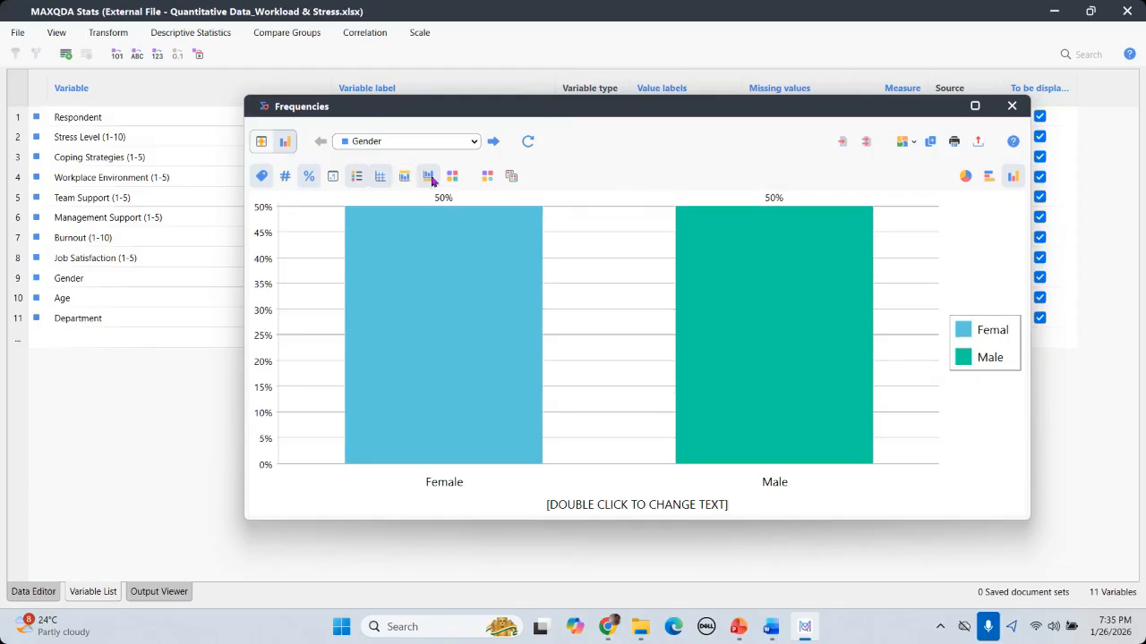
click(428, 178)
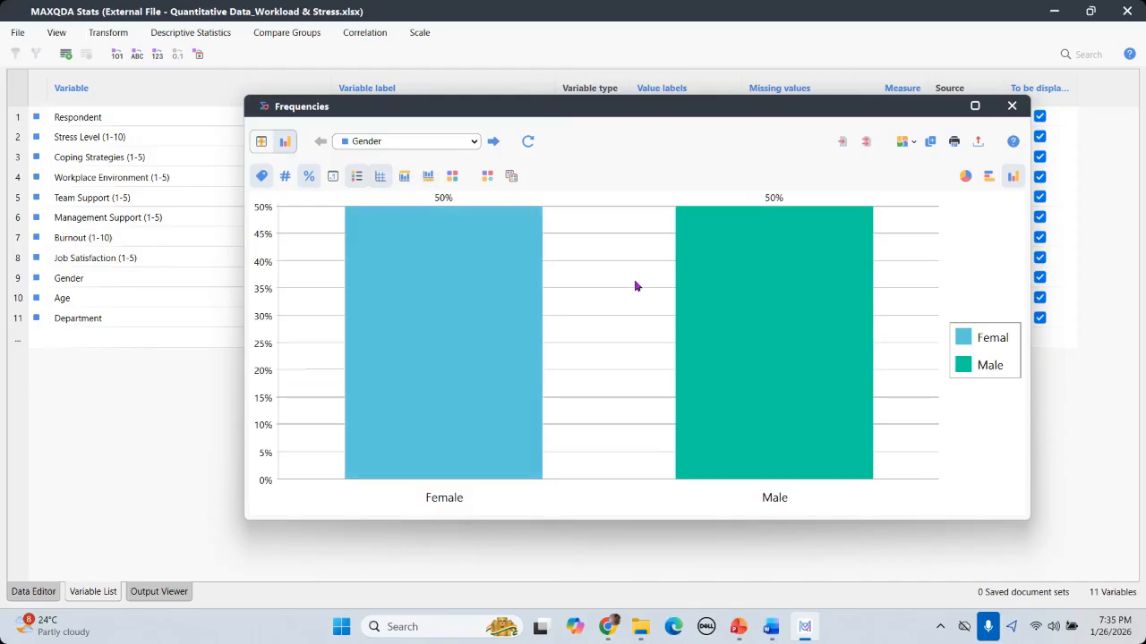
click(405, 177)
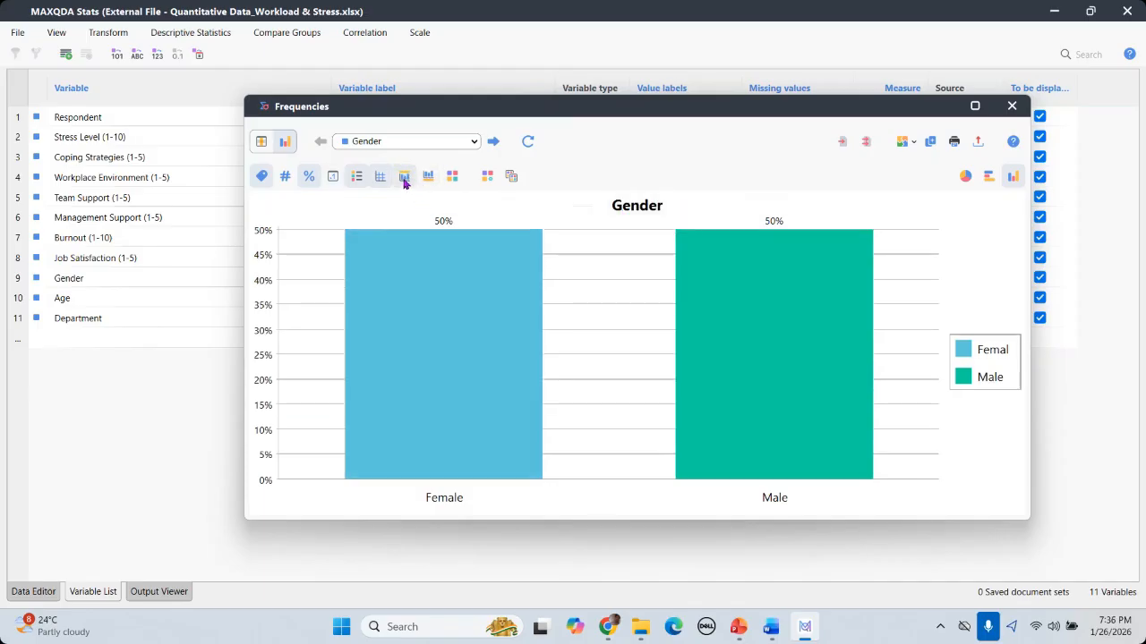
Save the current chart design, try other color themes, and recolor the Gender chart with the blue, purple and pink theme
click(455, 179)
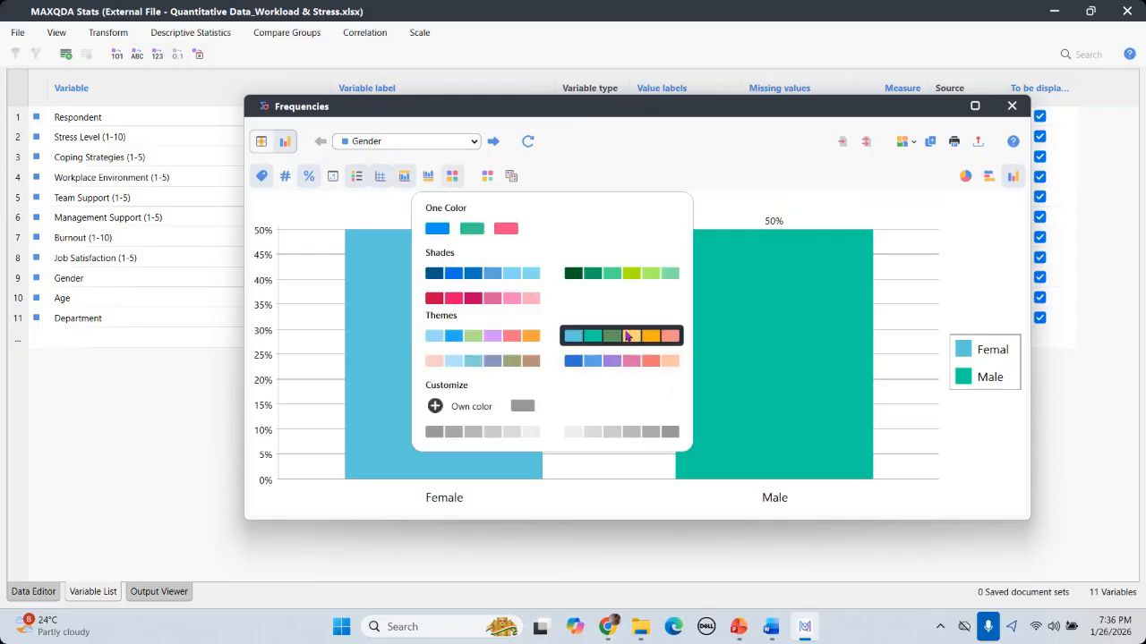
click(627, 336)
click(487, 178)
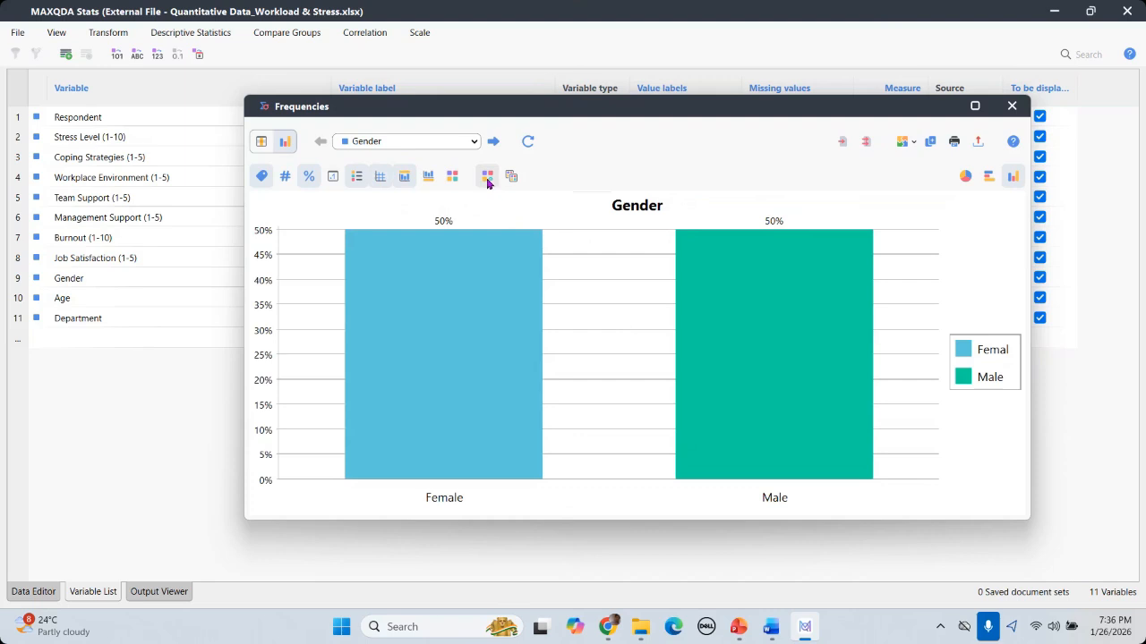
click(453, 179)
click(489, 336)
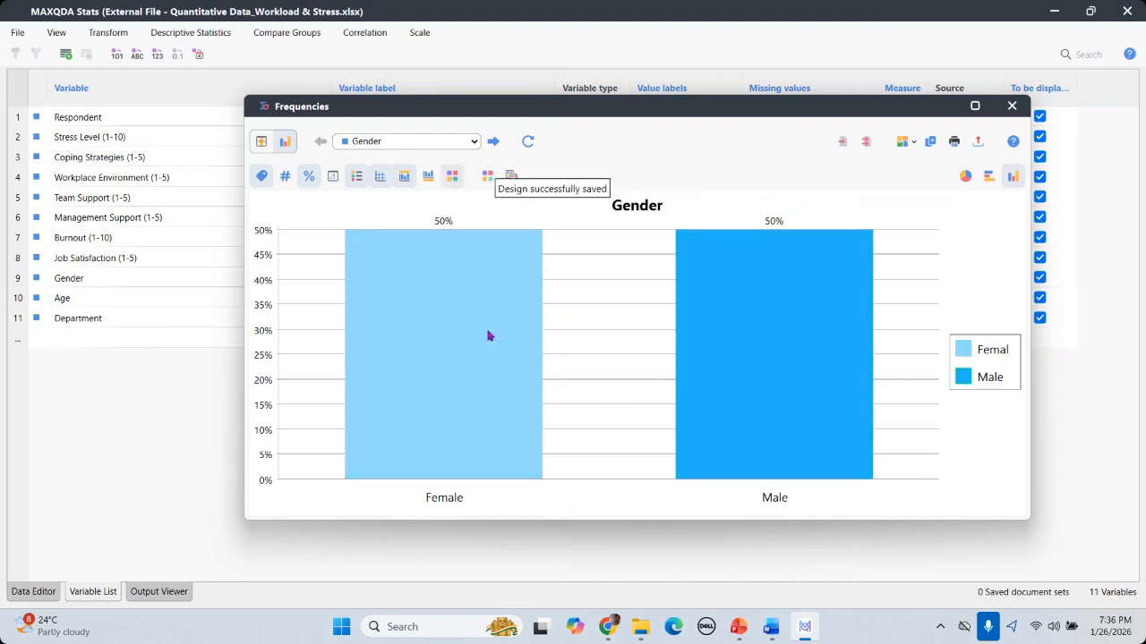
click(453, 178)
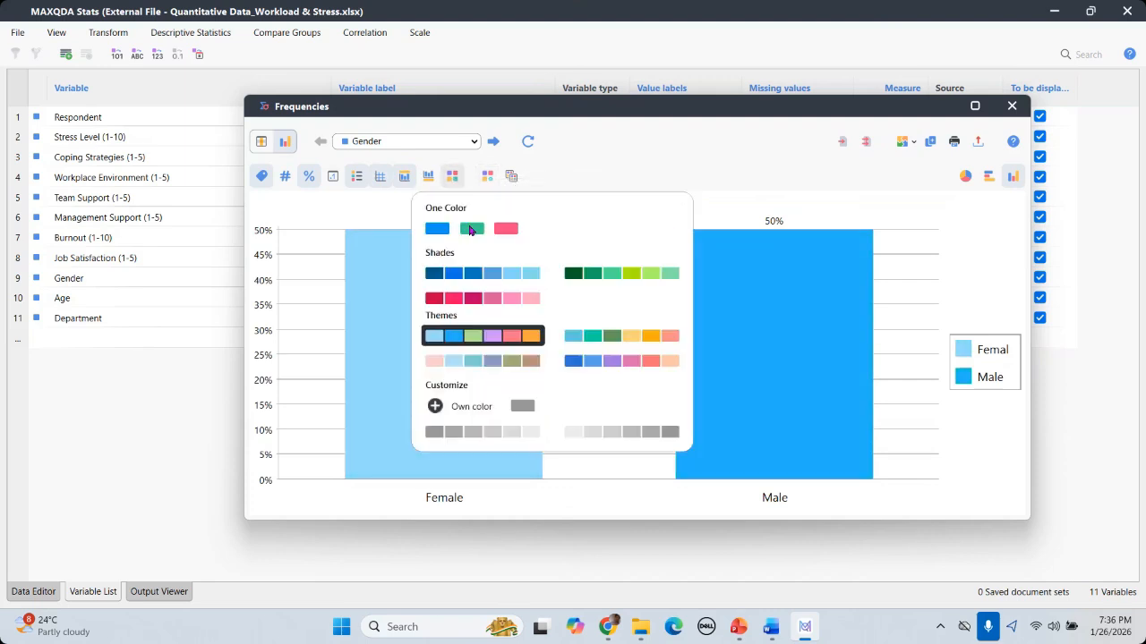
click(609, 363)
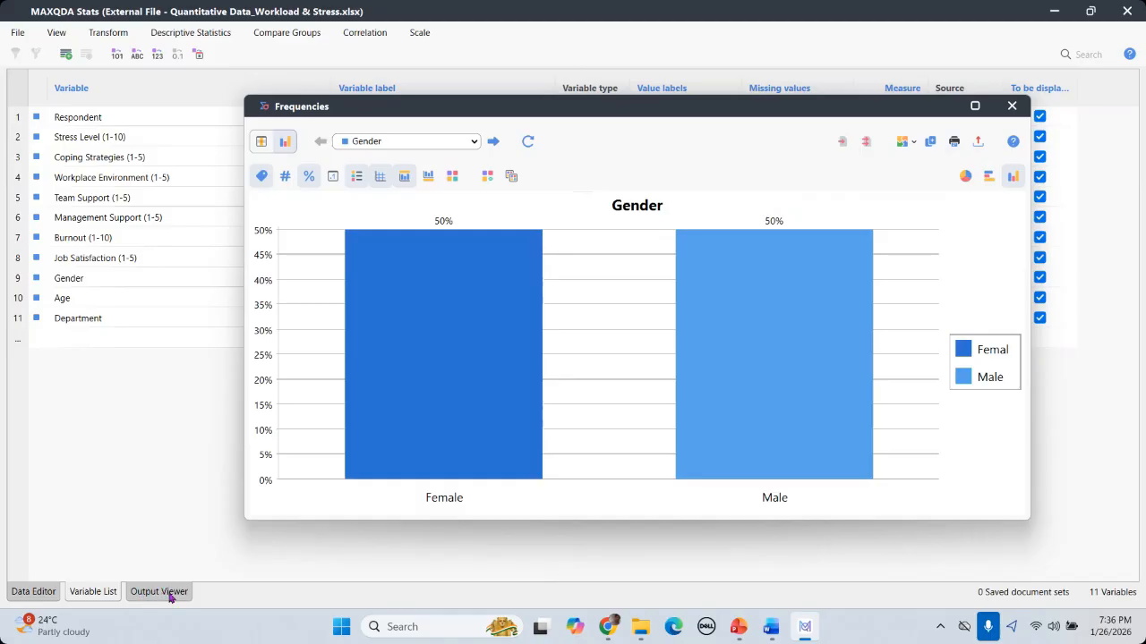
Insert the Gender chart into the Output Viewer and switch the displayed frequency chart to Department
click(841, 143)
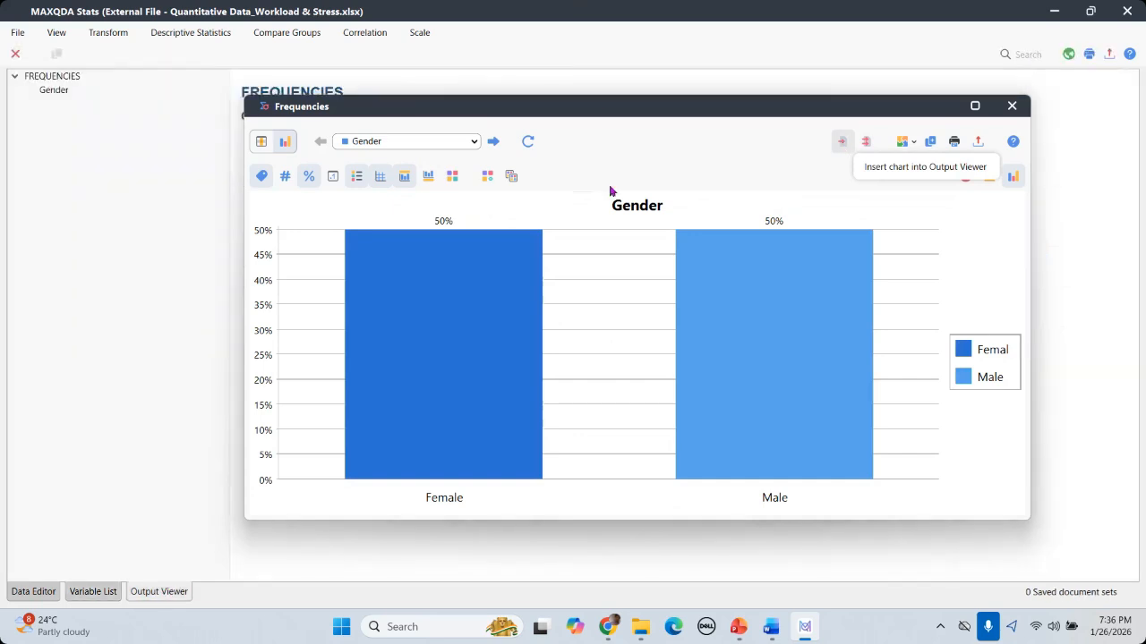
click(475, 143)
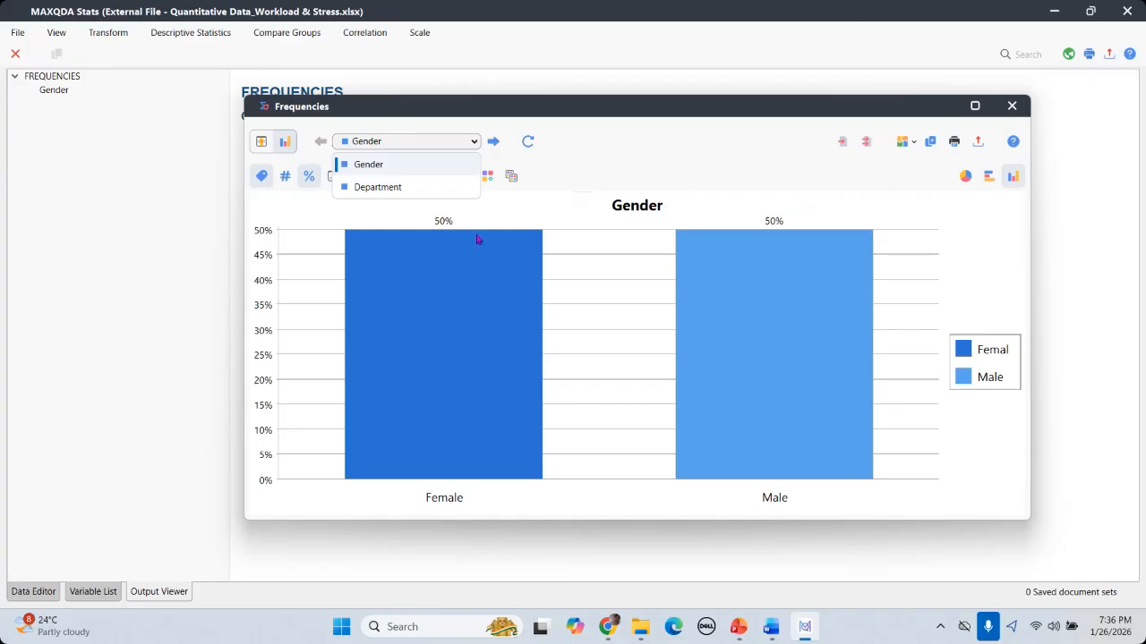
click(400, 188)
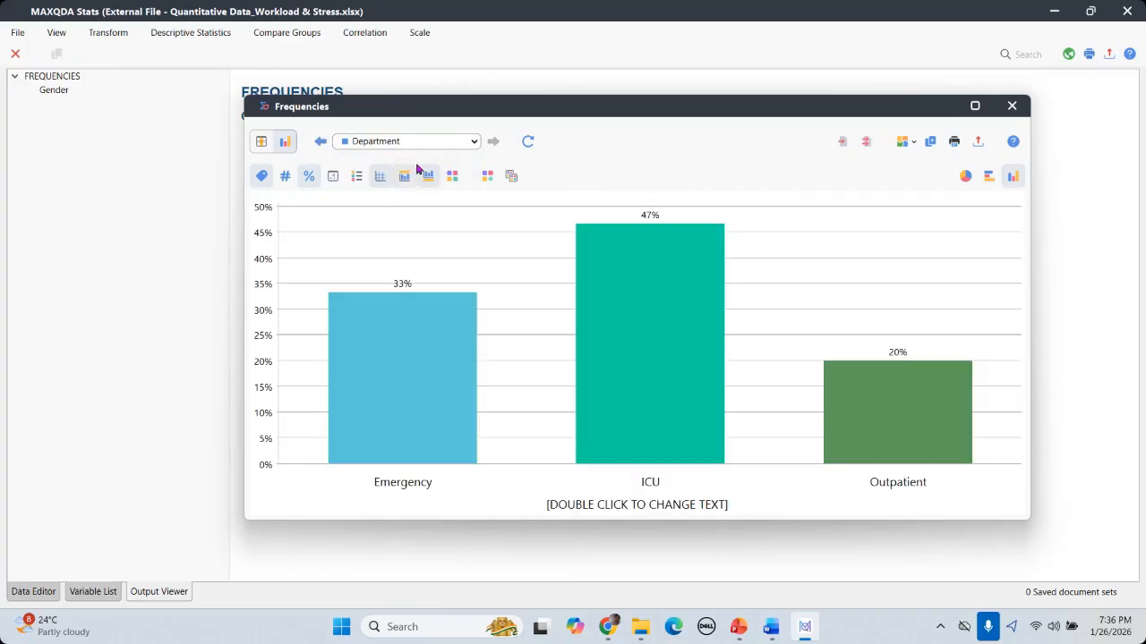
click(474, 143)
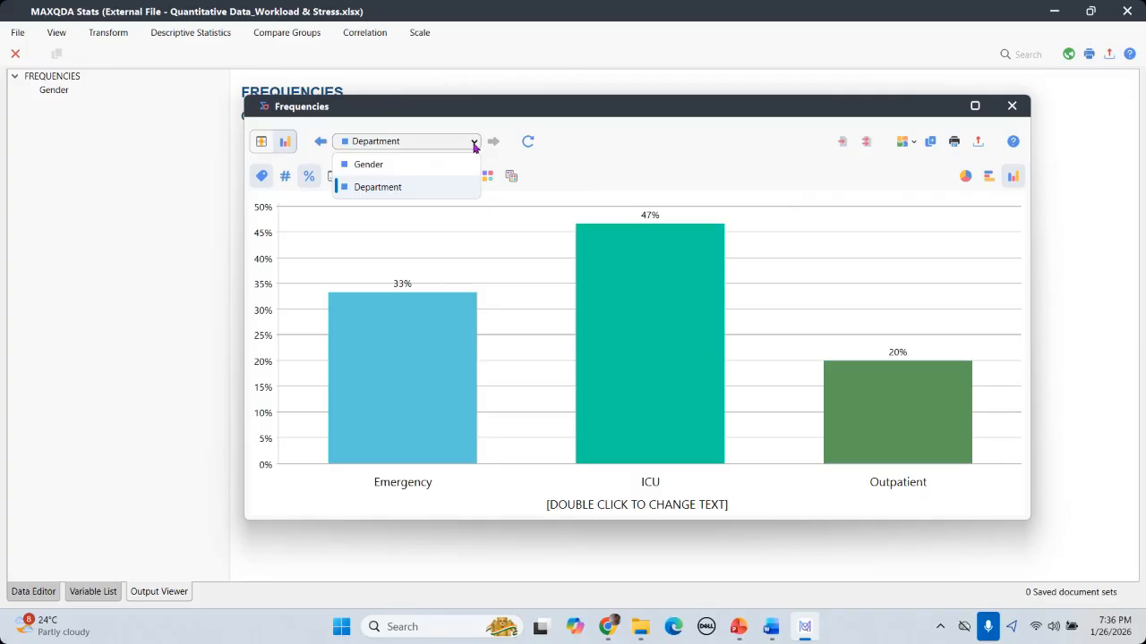
click(403, 188)
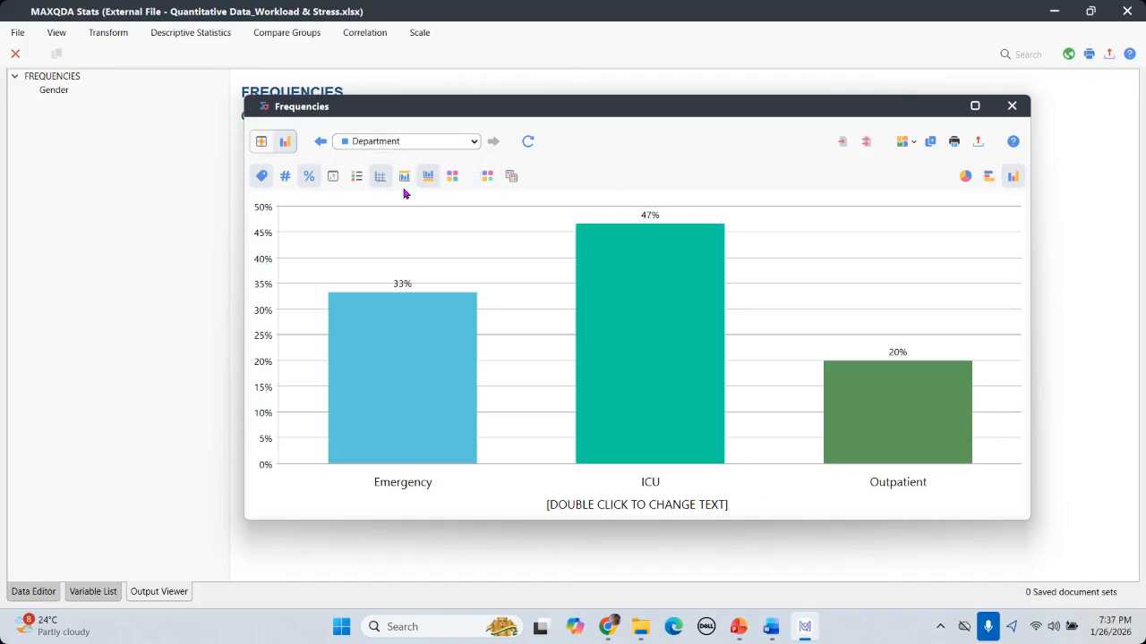
Apply the blue, purple and pink color theme to the Department chart and show its title
click(452, 179)
click(599, 335)
click(452, 178)
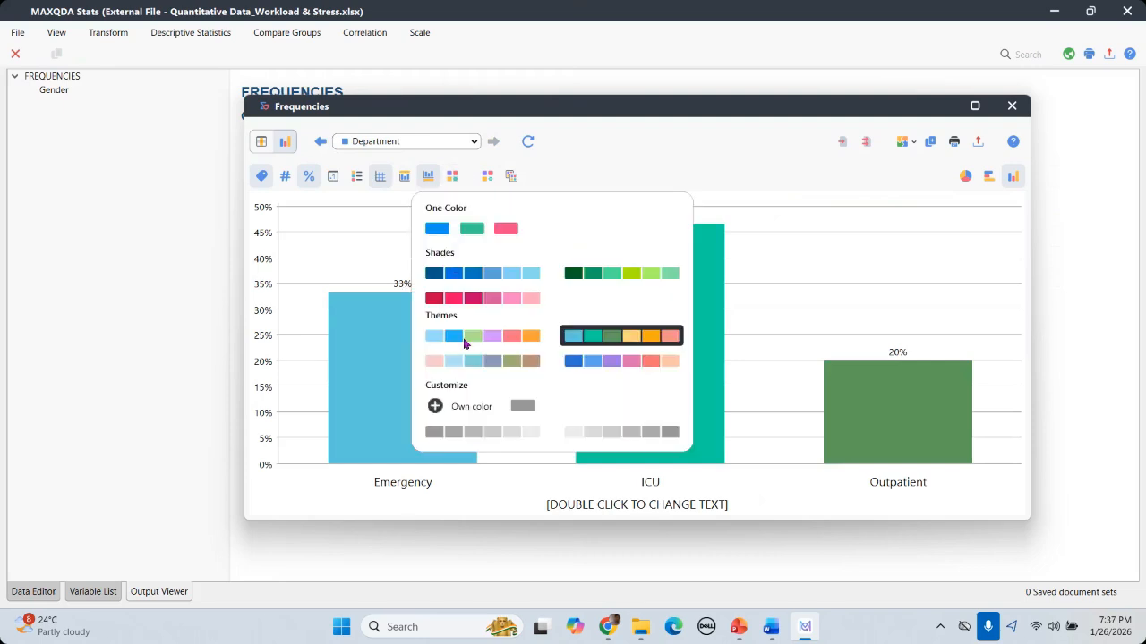
click(653, 365)
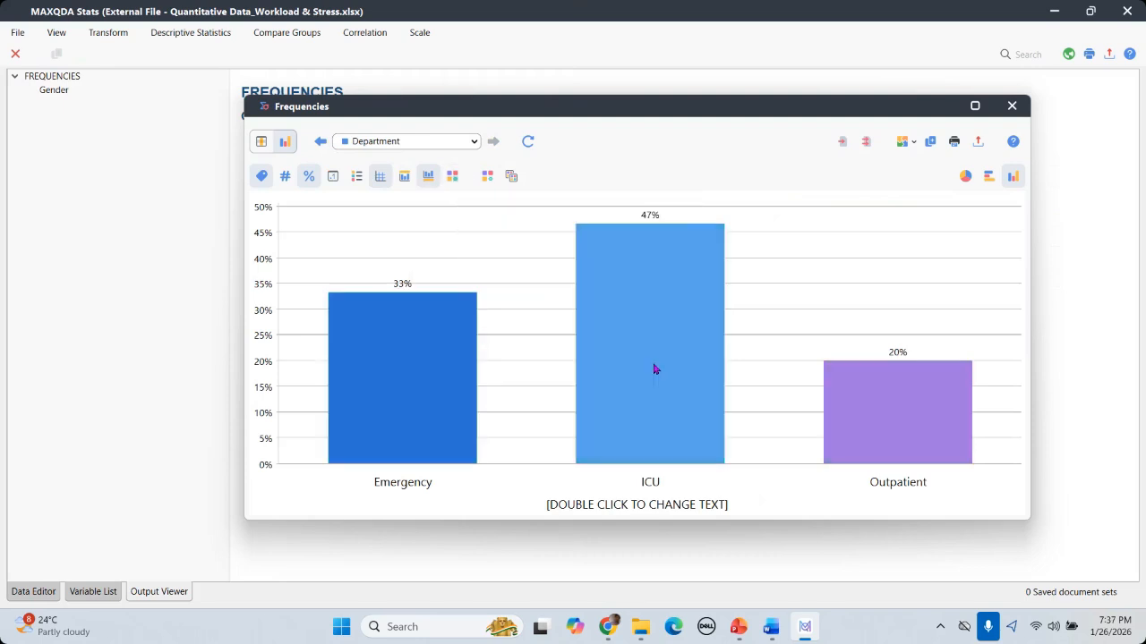
click(405, 178)
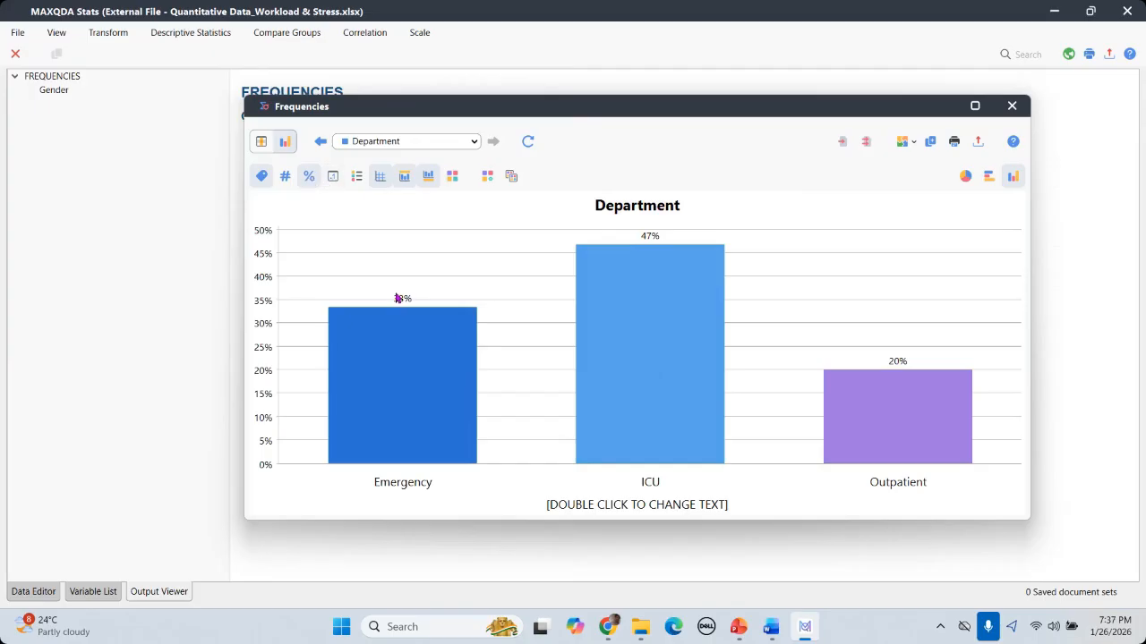
Try one decimal place on the Department chart's percentages, and hide the category labels under the bars
click(332, 179)
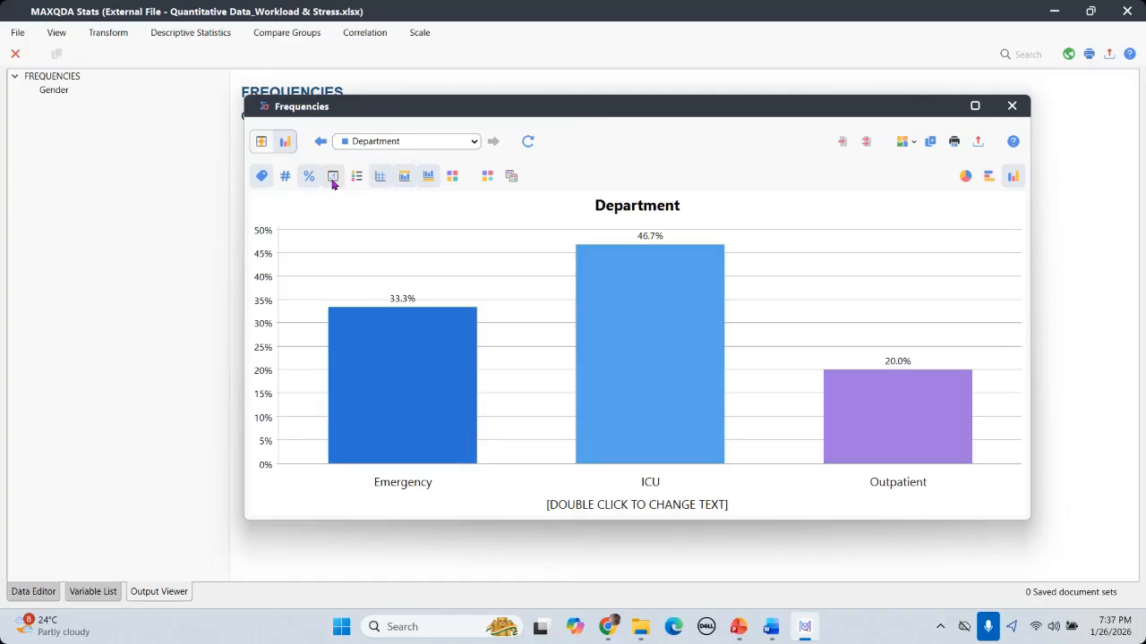
click(333, 181)
click(263, 181)
click(263, 180)
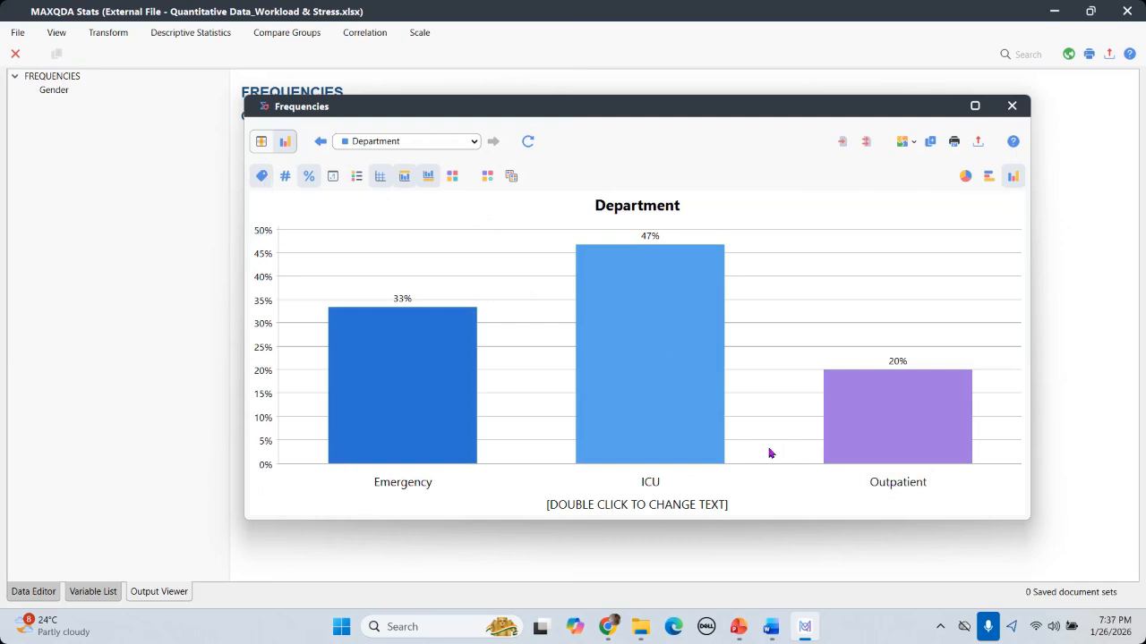
click(263, 181)
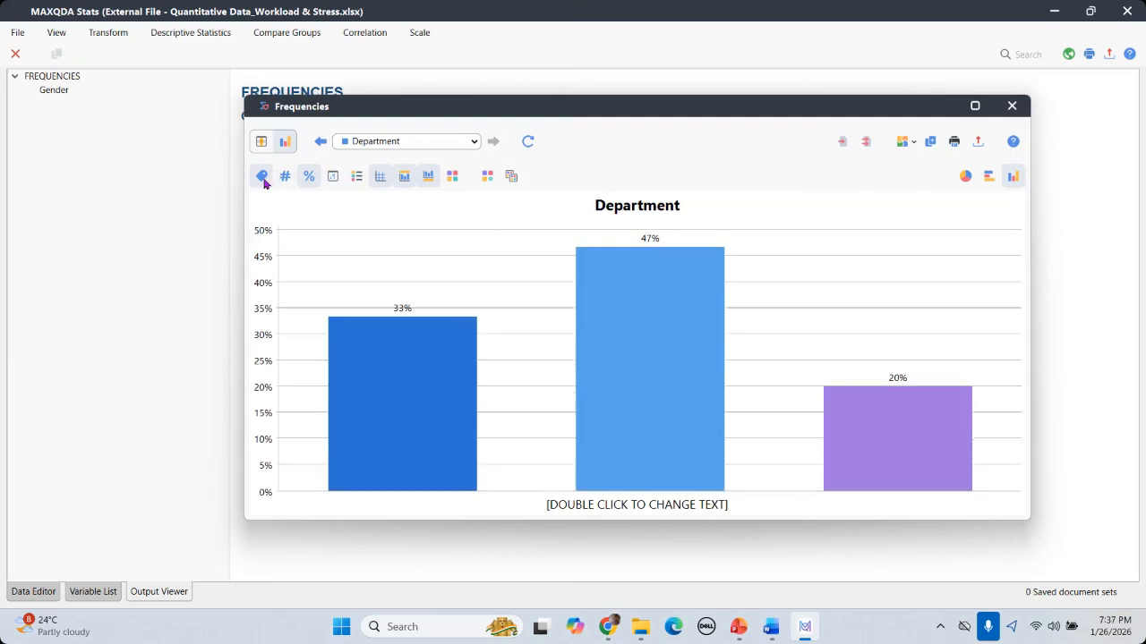
Show the category labels on the Department chart again and try displaying counts beside the percentages
click(263, 179)
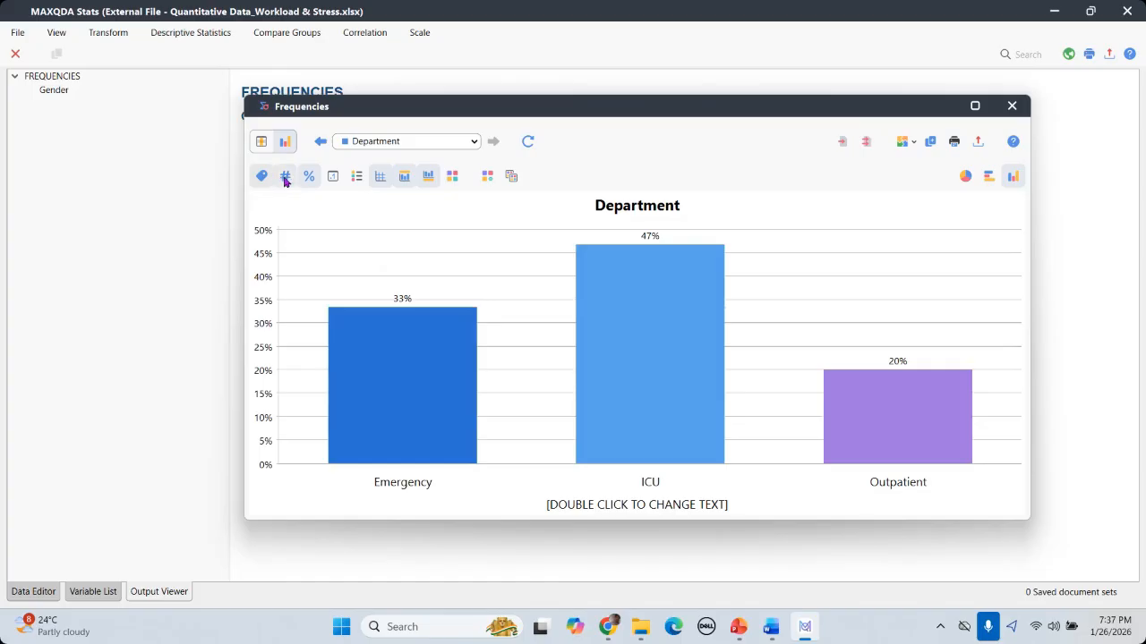
click(285, 178)
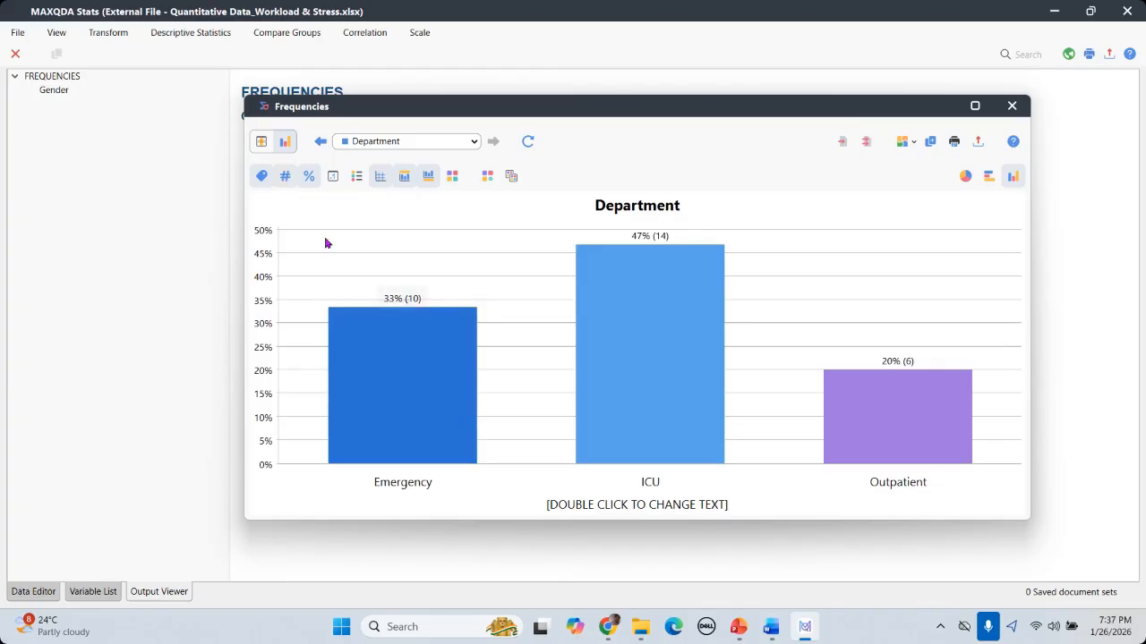
click(287, 179)
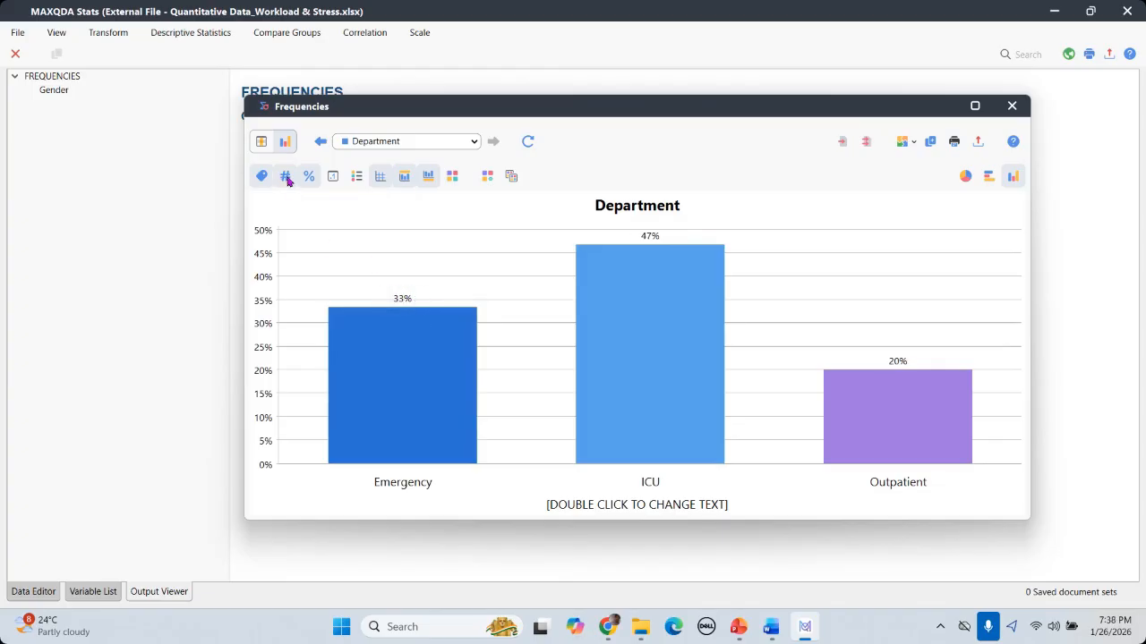
Try the pie and vertical bar chart types for Department and switch the chart to horizontal bars
click(988, 178)
click(1012, 177)
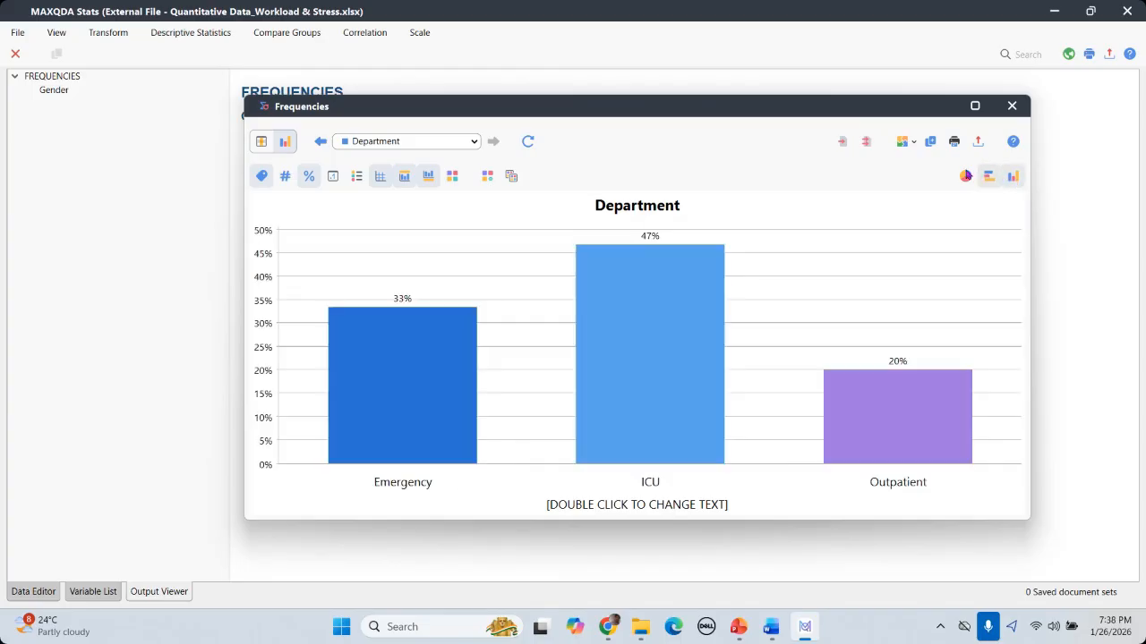
click(965, 176)
click(988, 177)
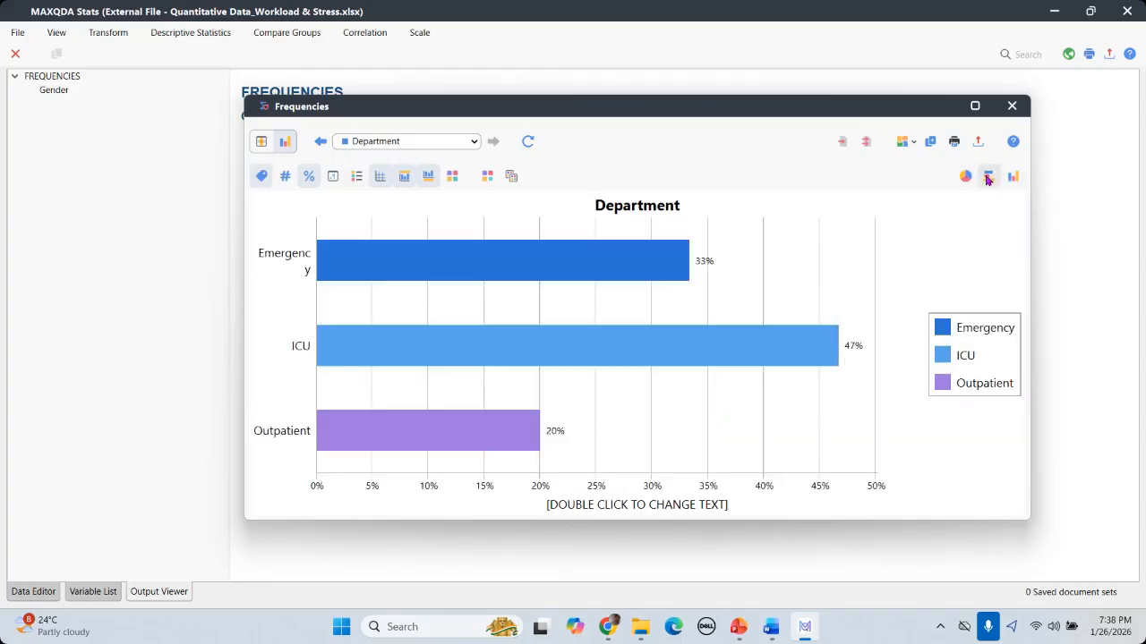
Insert all frequency charts into the Output Viewer, close the Frequencies results and review the inserted charts
click(865, 143)
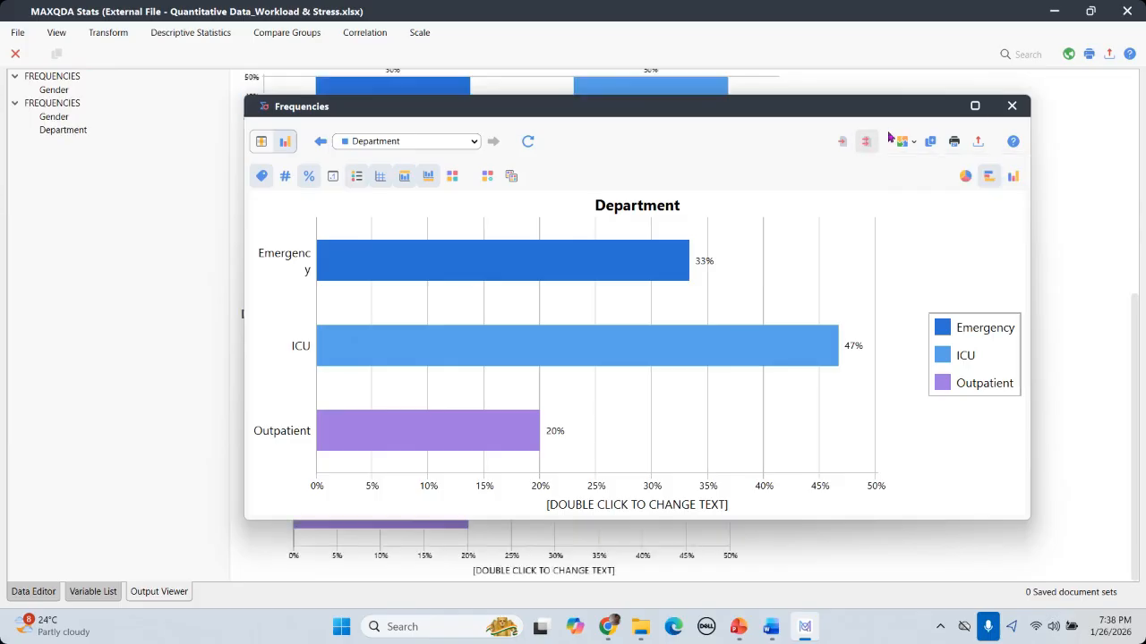
click(1013, 106)
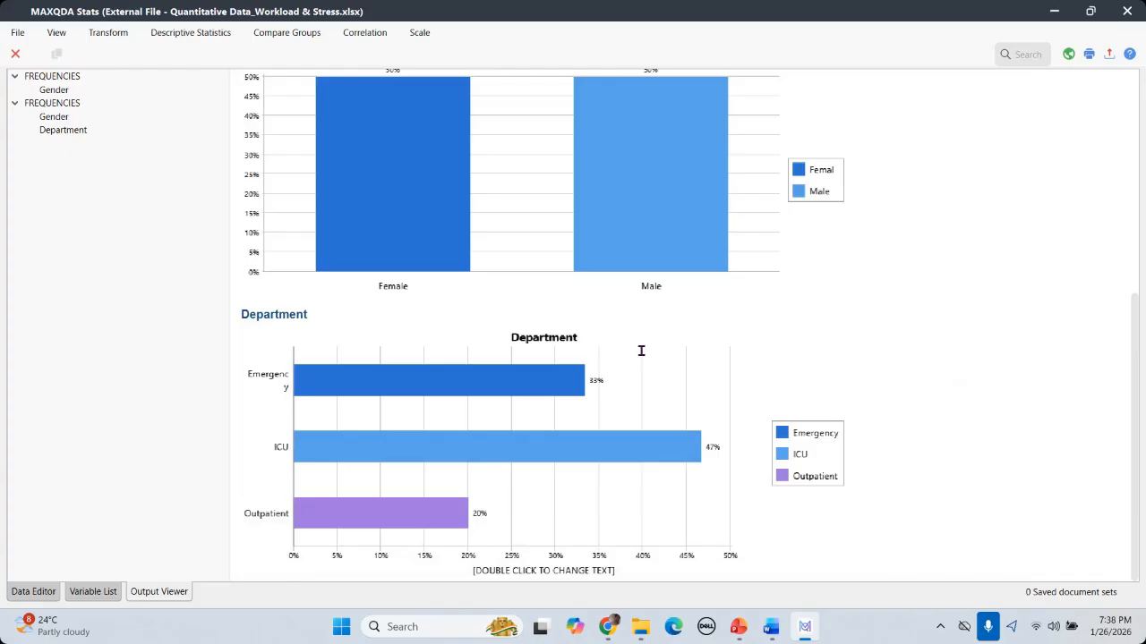
scroll(609, 331, up, 3)
scroll(448, 304, down, 2)
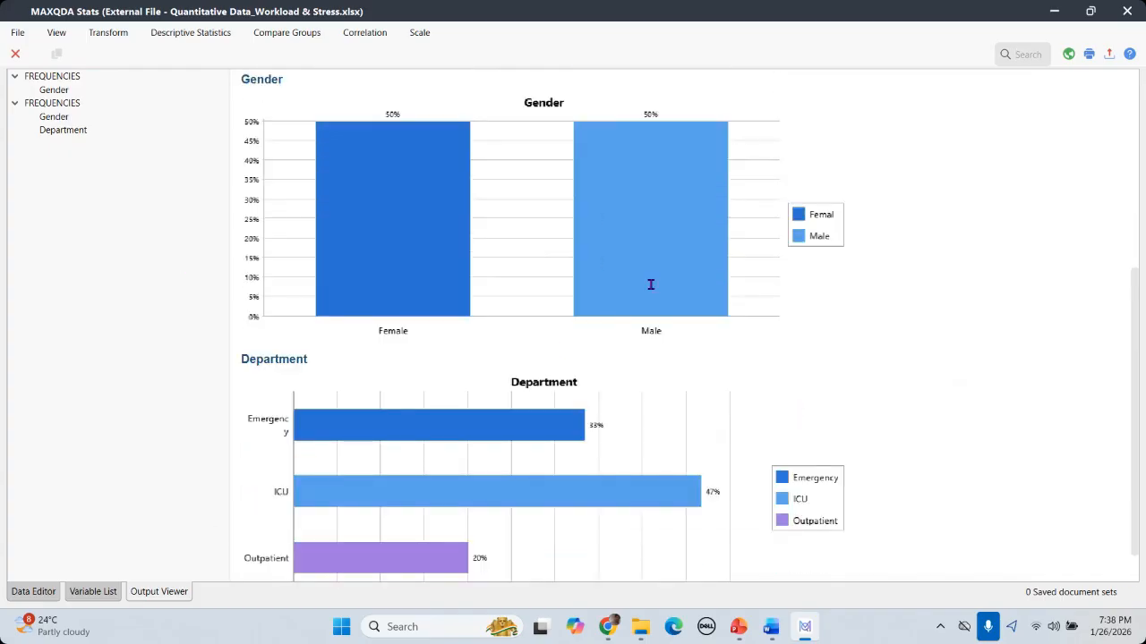
scroll(465, 291, up, 3)
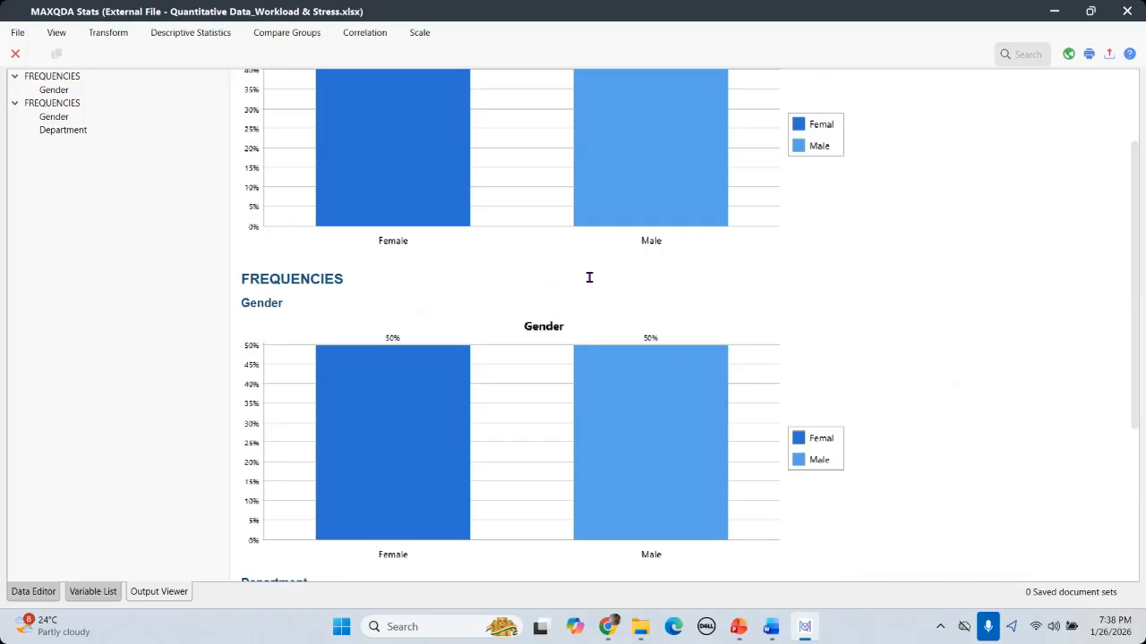
Check the export dialog and the print preview for the Output Viewer contents without exporting or printing
click(1108, 55)
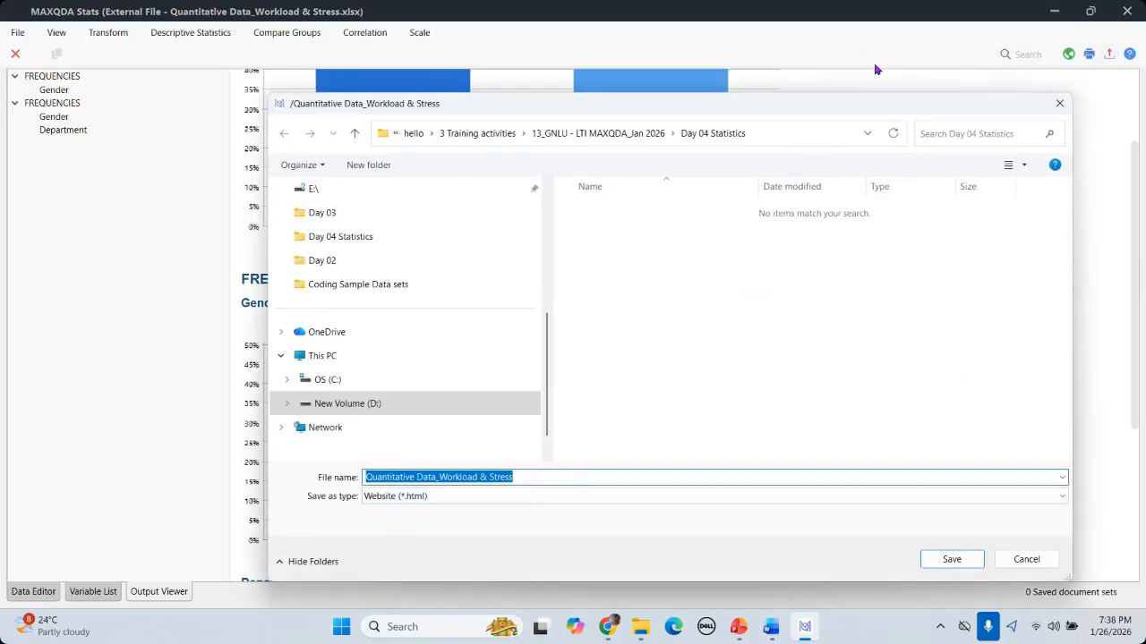
key(Escape)
scroll(527, 191, down, 2)
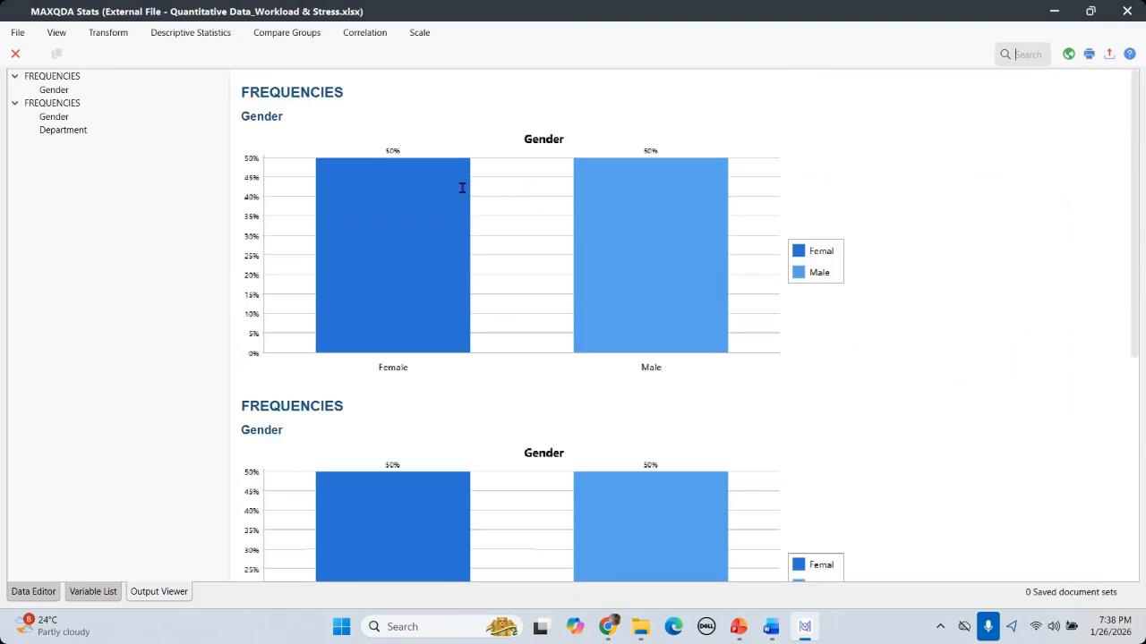
click(1089, 55)
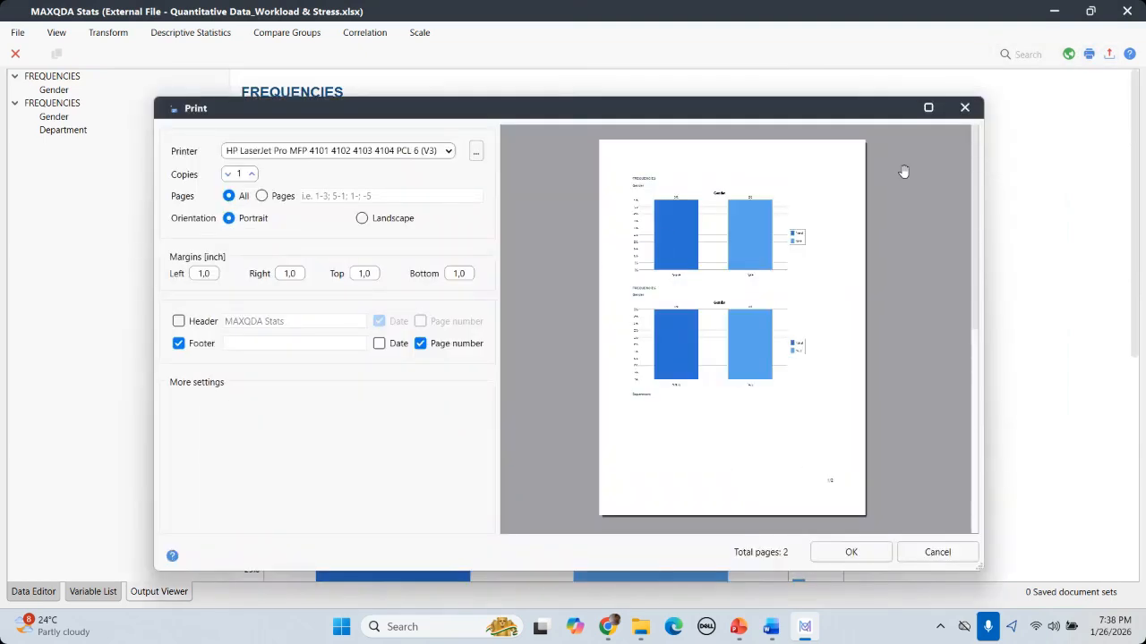
click(965, 108)
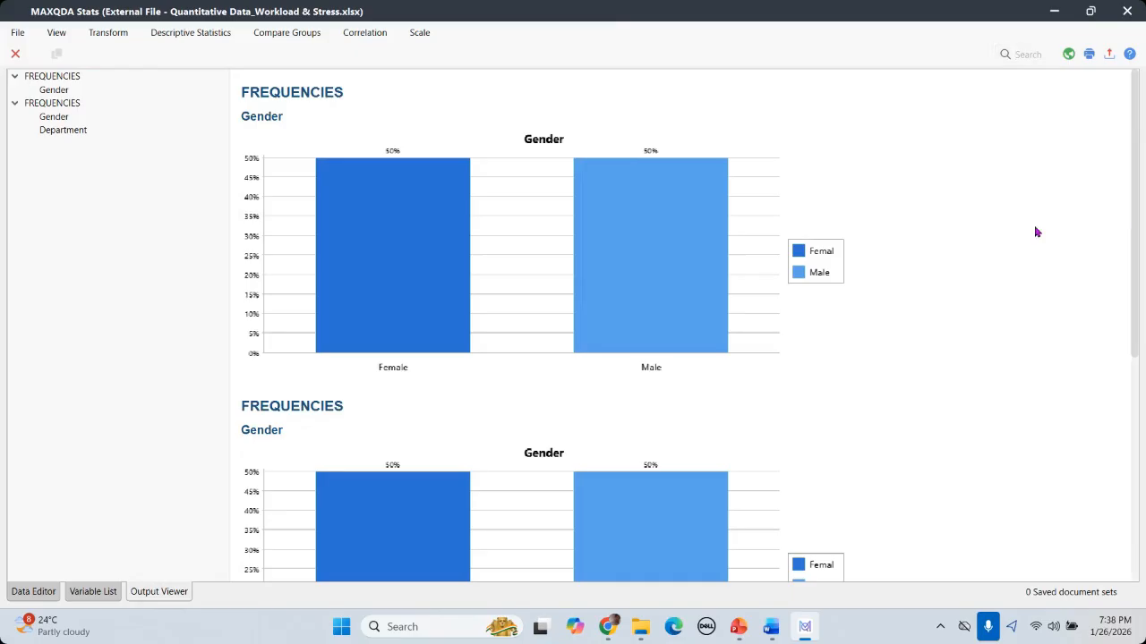
Check which file types the Output Viewer contents can be exported to, without saving a file
drag(986, 14, 775, 63)
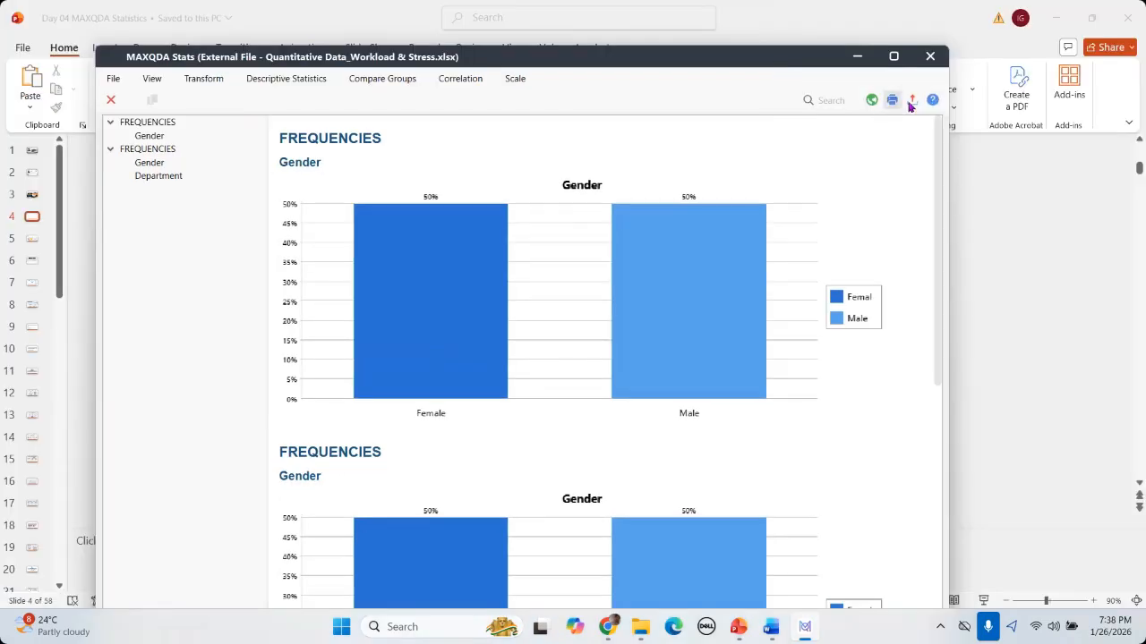
click(911, 100)
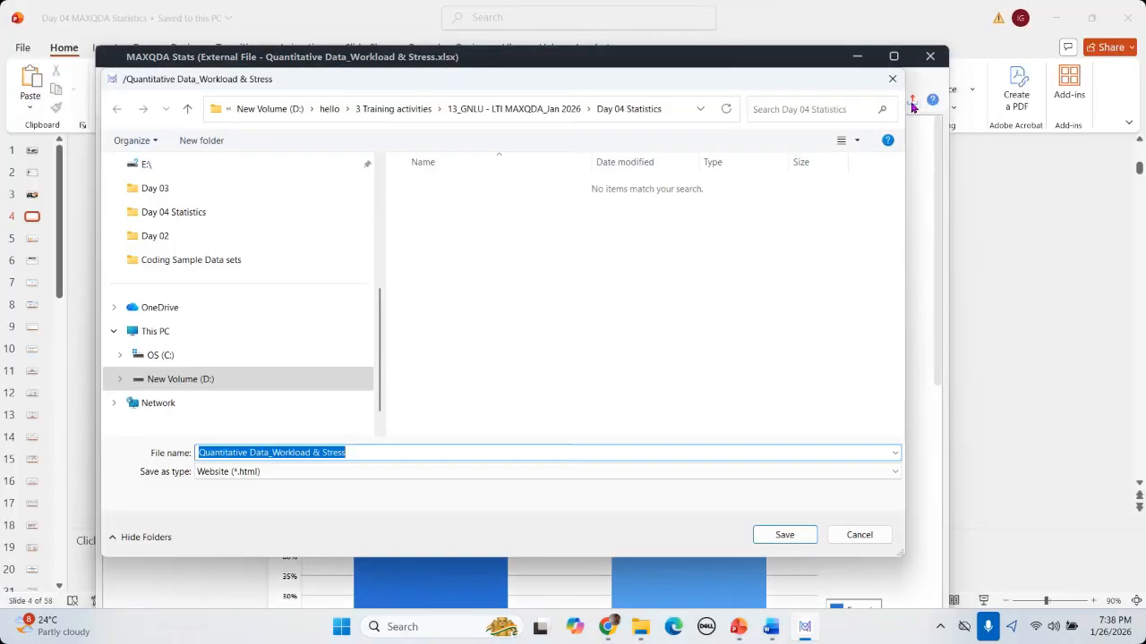
click(896, 472)
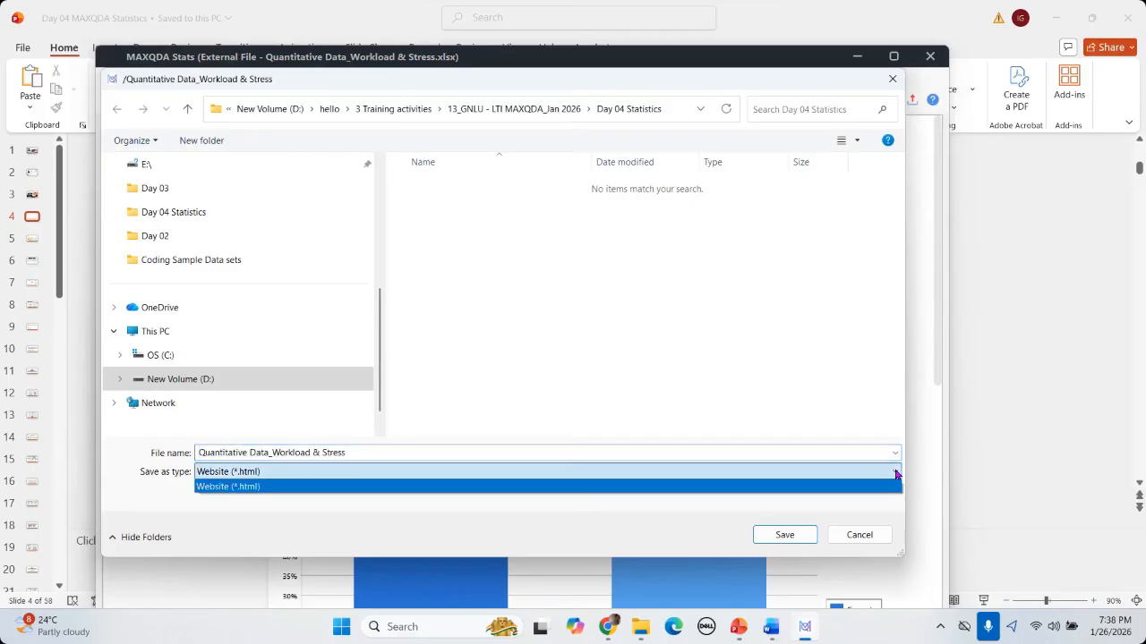
click(896, 472)
click(889, 79)
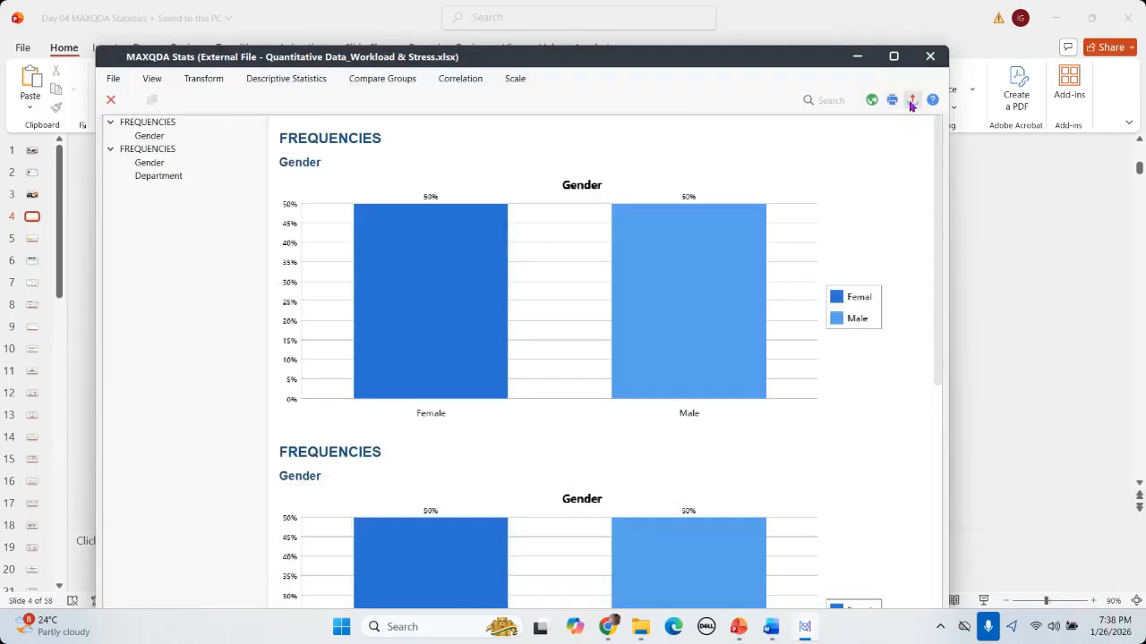
Select and copy the entire contents of the Output Viewer
drag(741, 64, 880, 48)
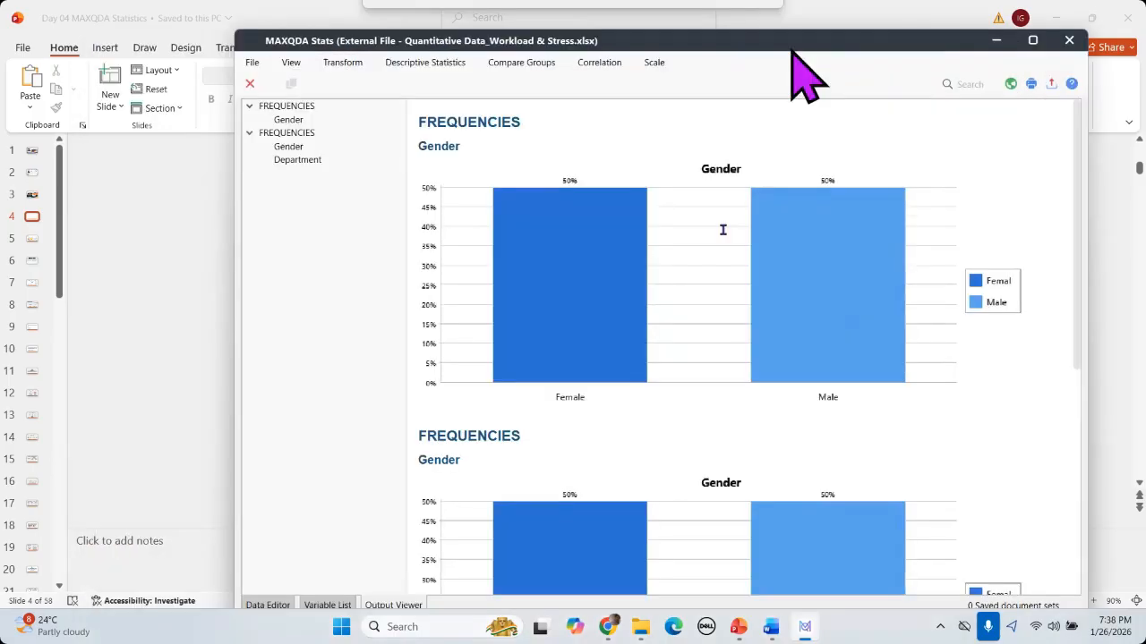
right_click(673, 259)
click(744, 291)
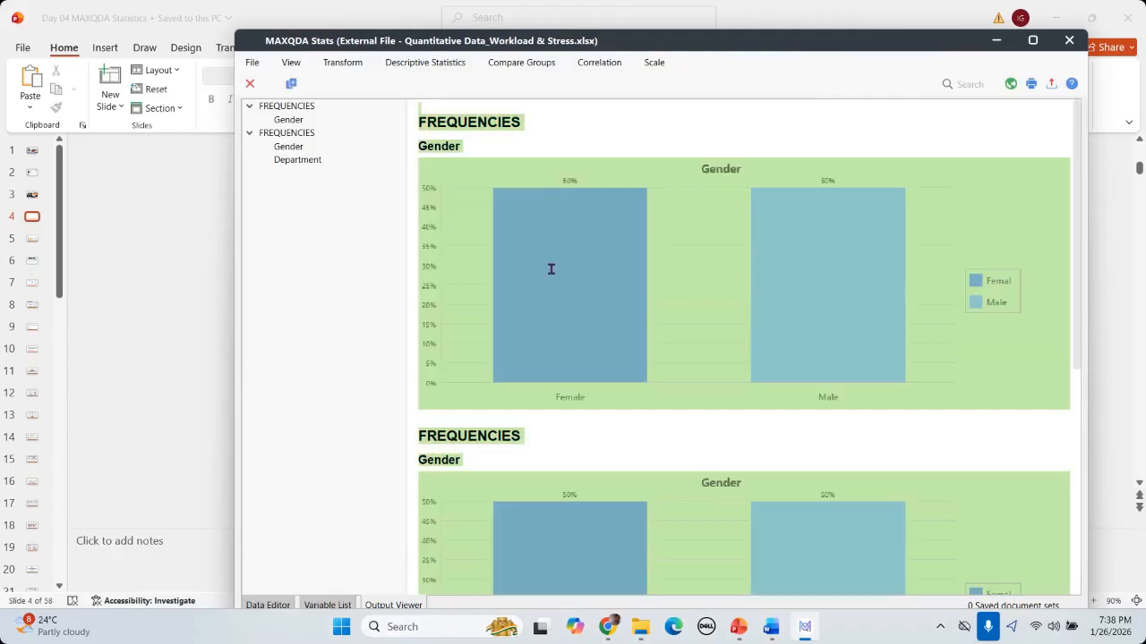
right_click(552, 275)
click(614, 289)
Switch to Word and paste the copied frequency charts into a new blank document
mouse_move(771, 625)
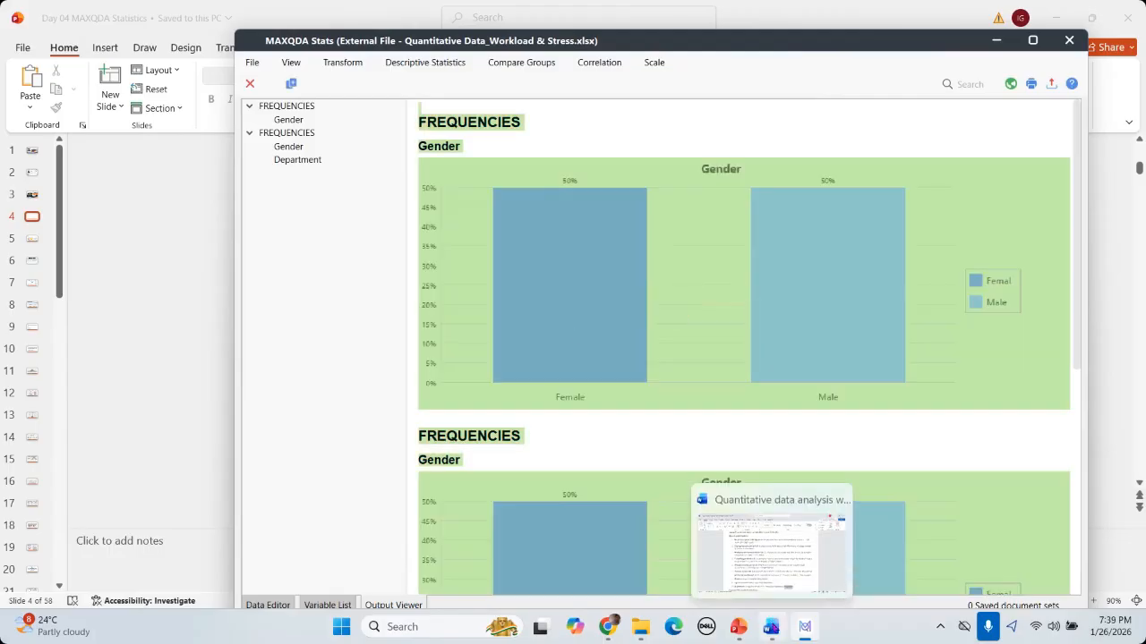
click(771, 546)
key(ctrl+n)
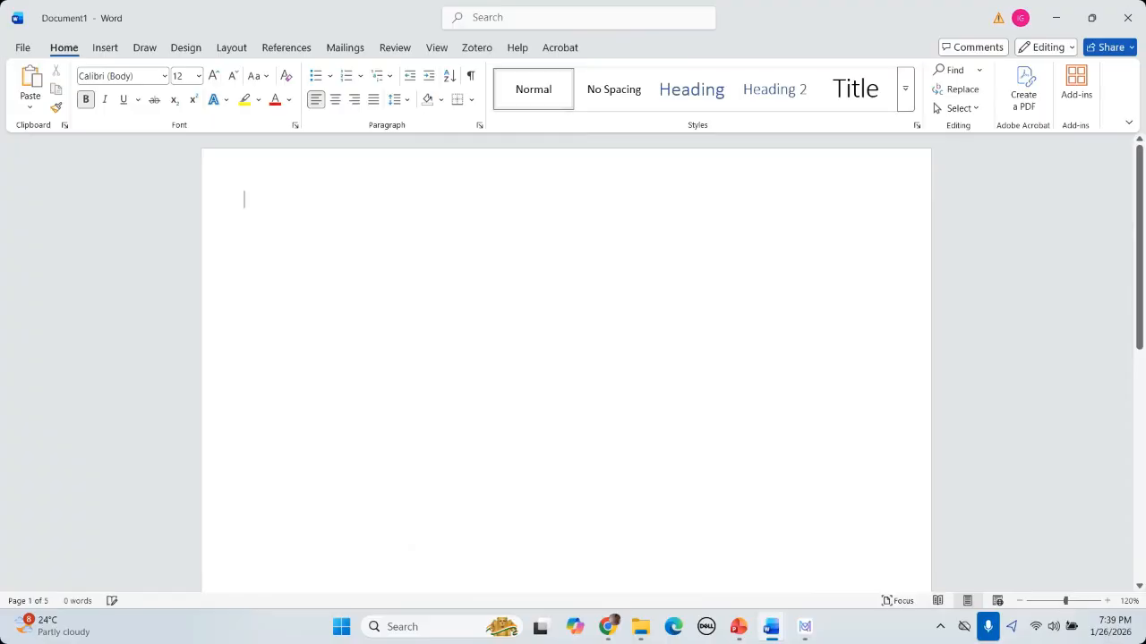
key(ctrl+v)
Examine the headings and the Gender charts pasted into the Word document
scroll(647, 376, up, 8)
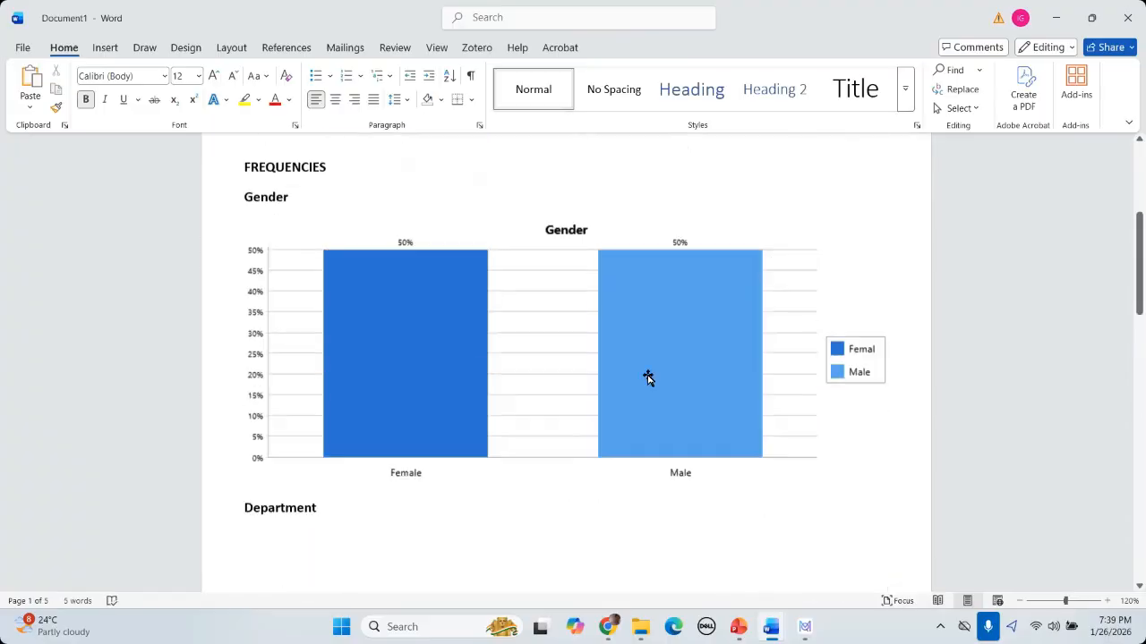
click(575, 464)
scroll(466, 300, up, 3)
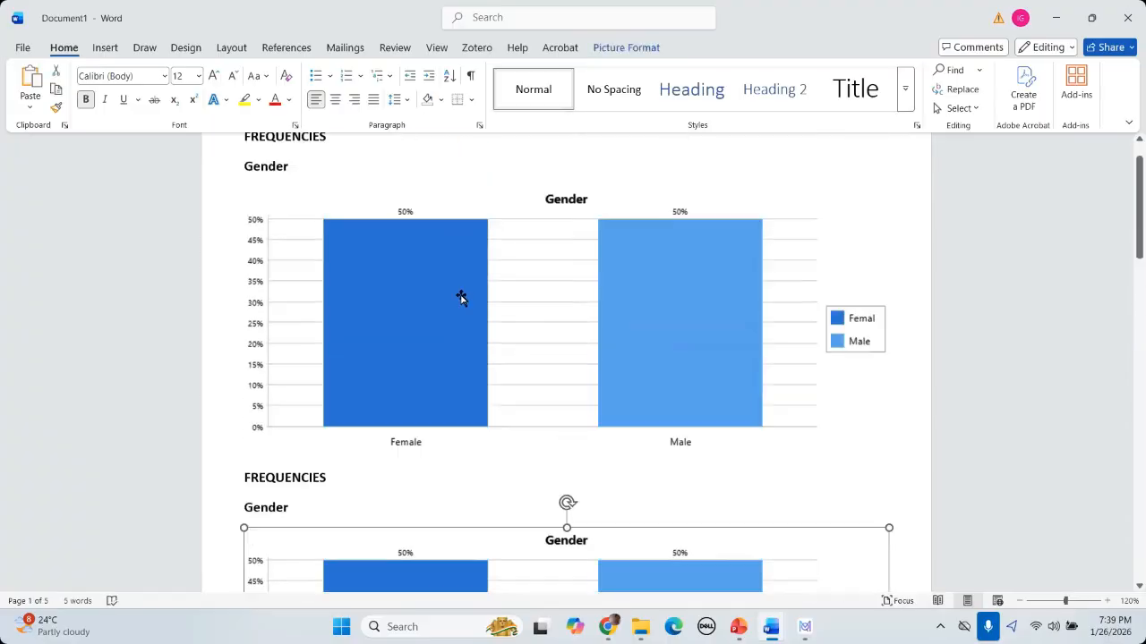
click(475, 300)
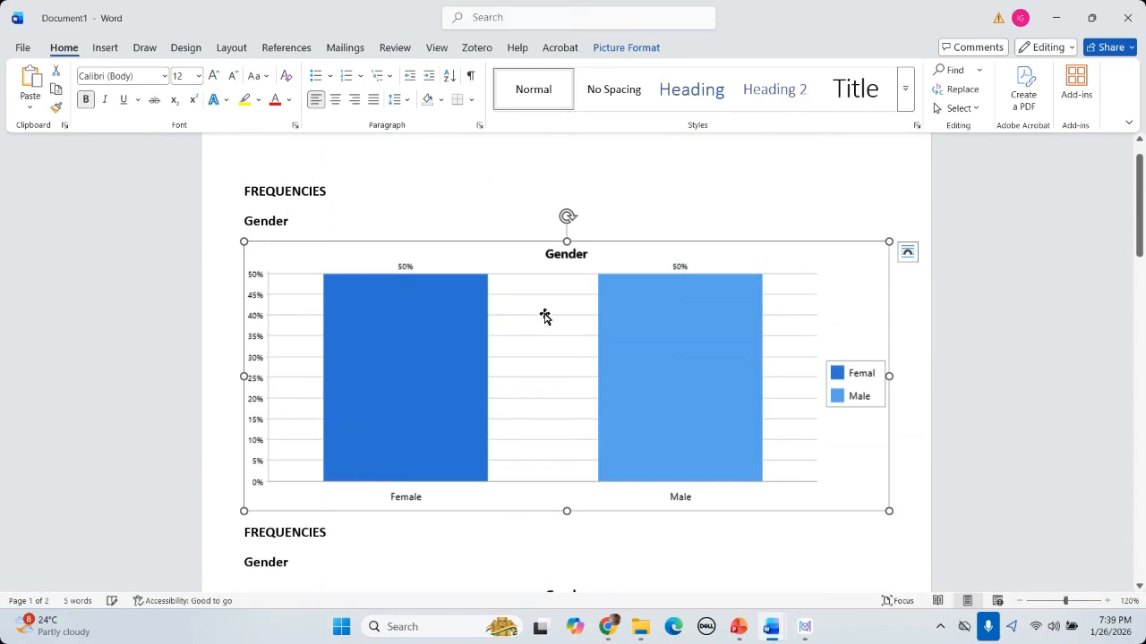
scroll(545, 317, up, 1)
click(289, 233)
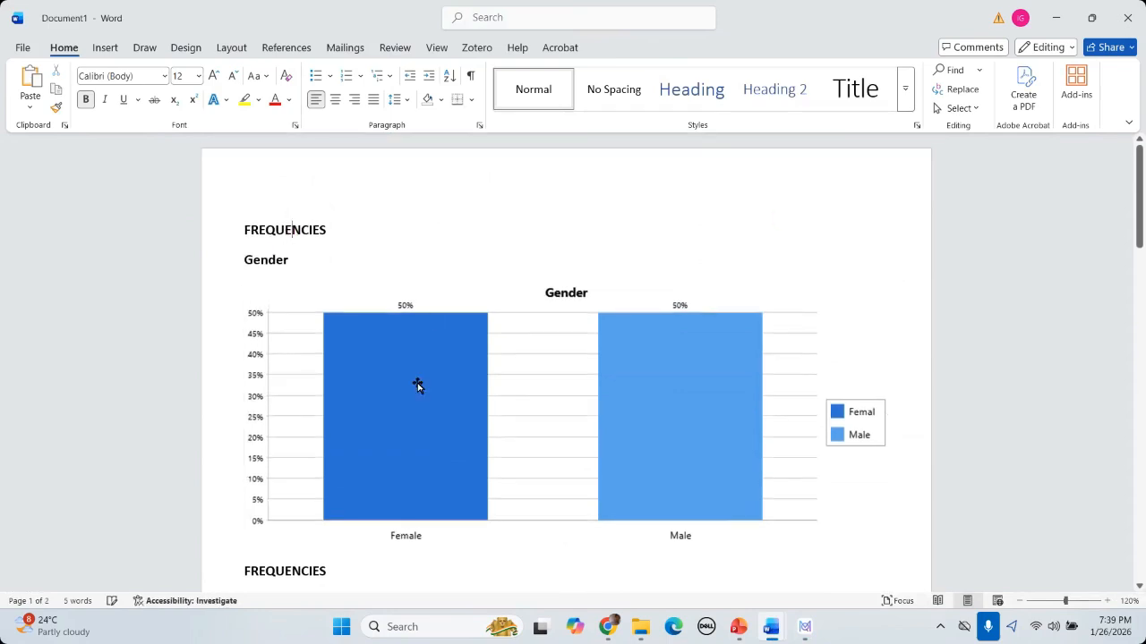
scroll(447, 358, down, 3)
scroll(451, 351, down, 5)
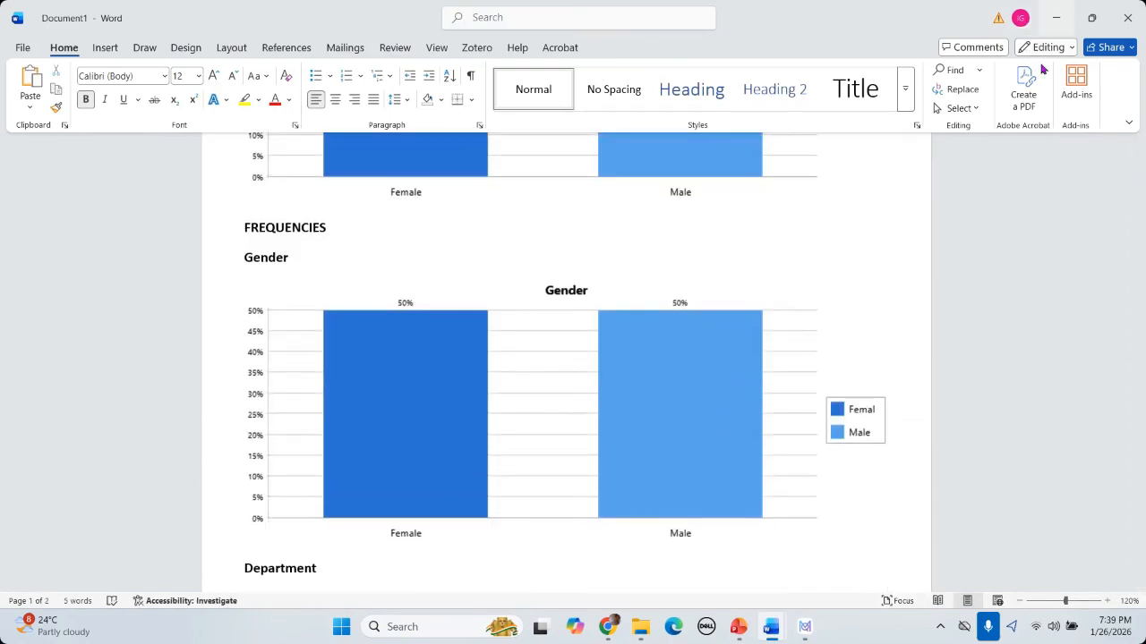
Minimize both Word documents, return to MAXQDA Stats and close the Workload & Stress file without saving
click(1055, 18)
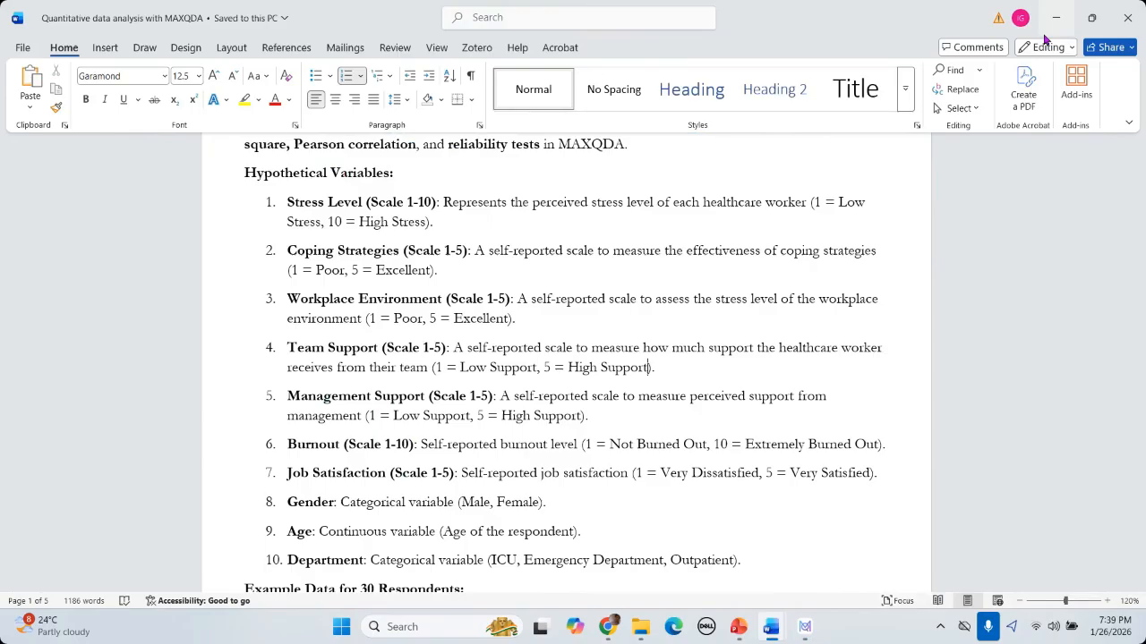
click(1055, 18)
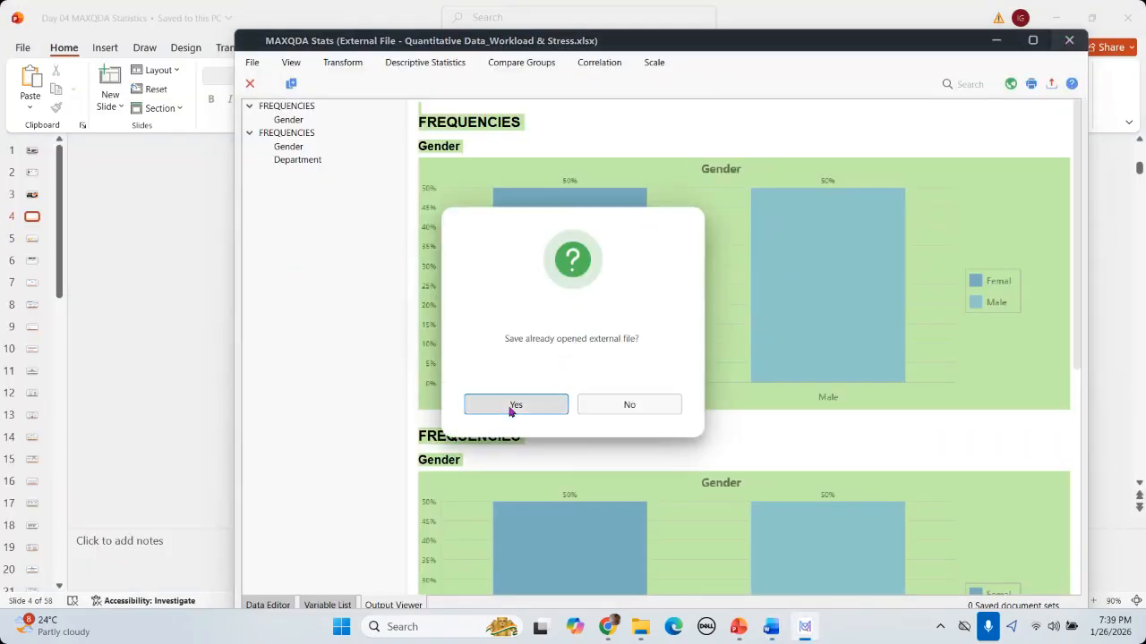
click(516, 405)
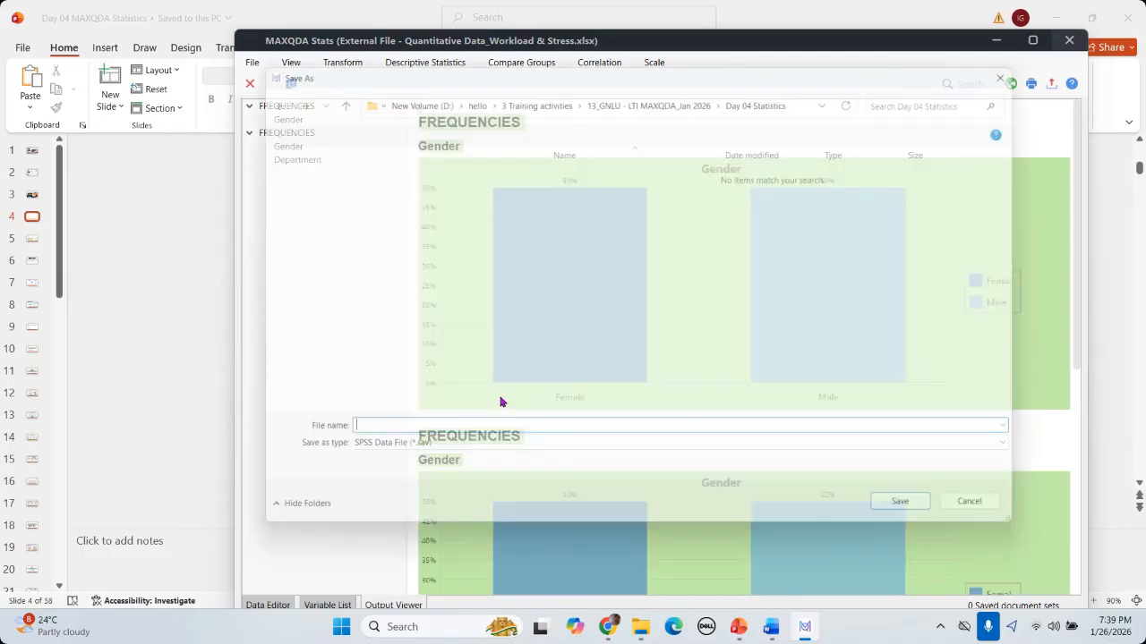
click(1032, 62)
click(1069, 40)
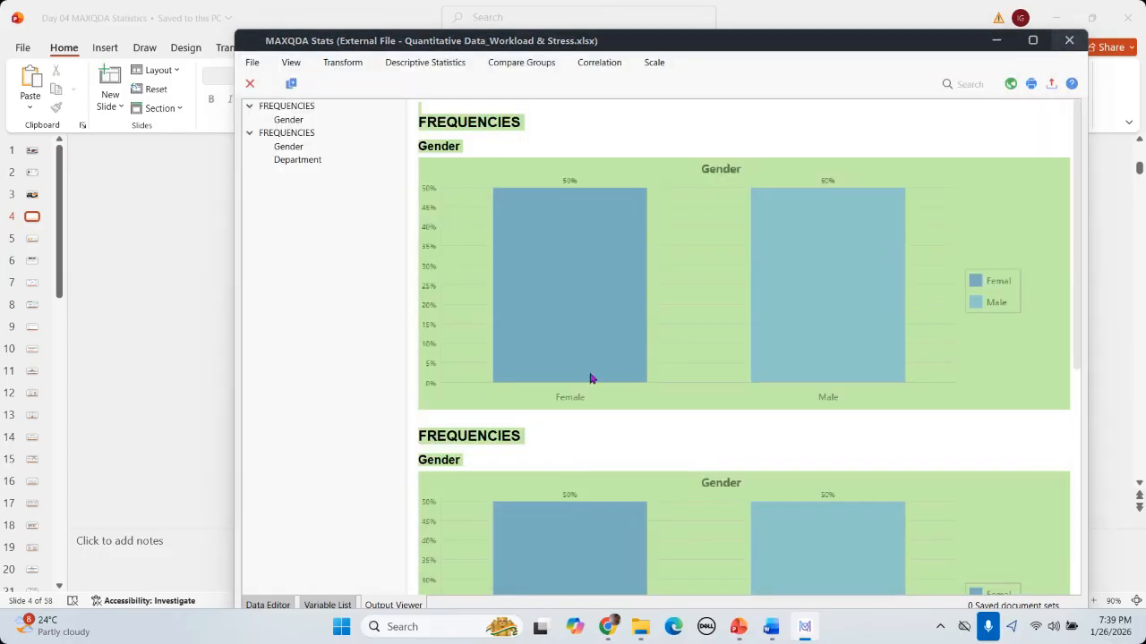
click(627, 405)
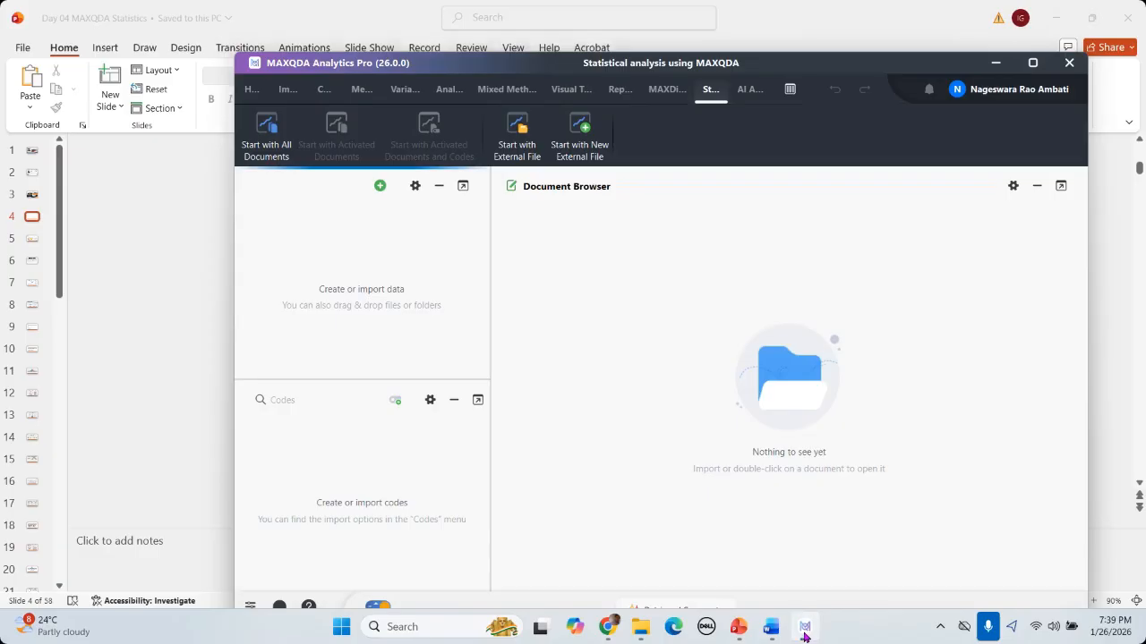
Maximize the MAXQDA window and start Stats with the external file Quantitative Data_Workload & Stress
click(1033, 63)
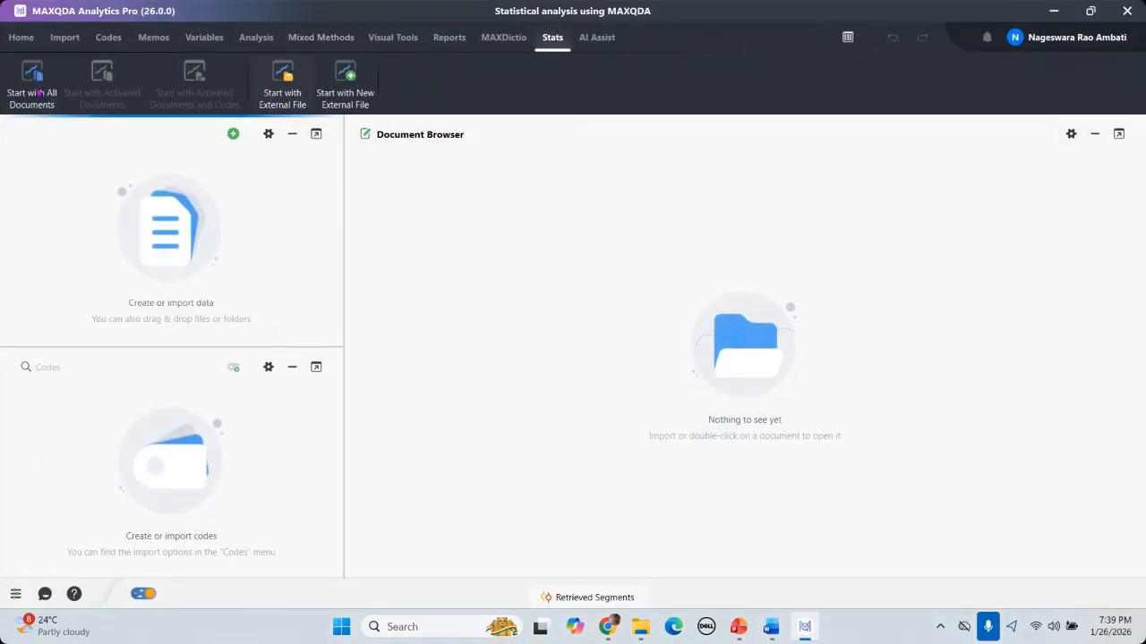
click(292, 101)
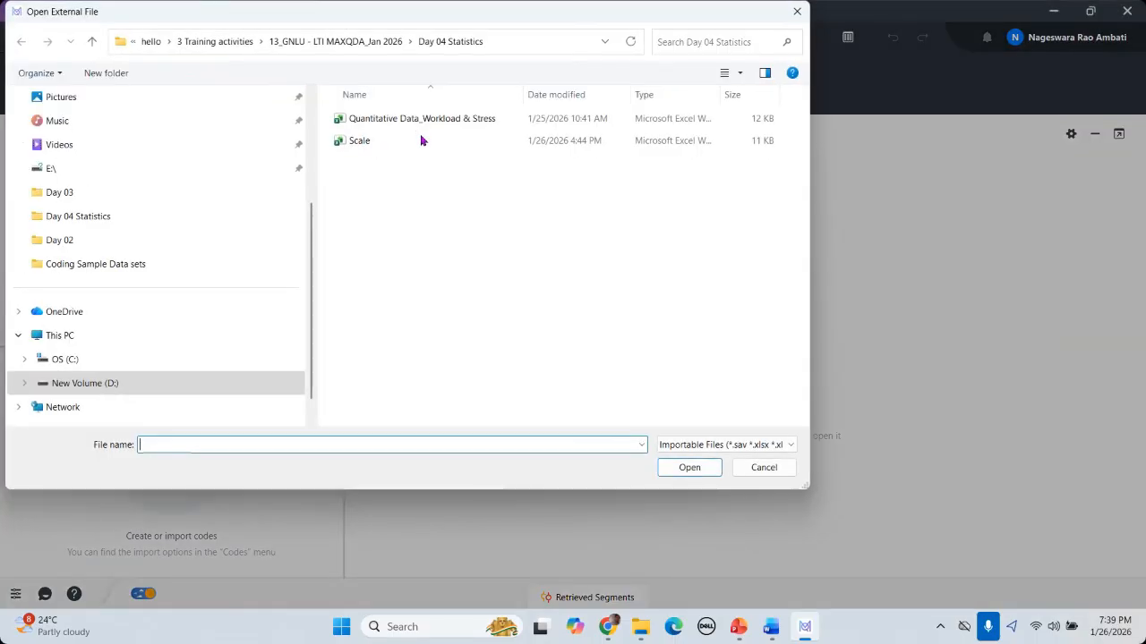
click(397, 119)
click(688, 467)
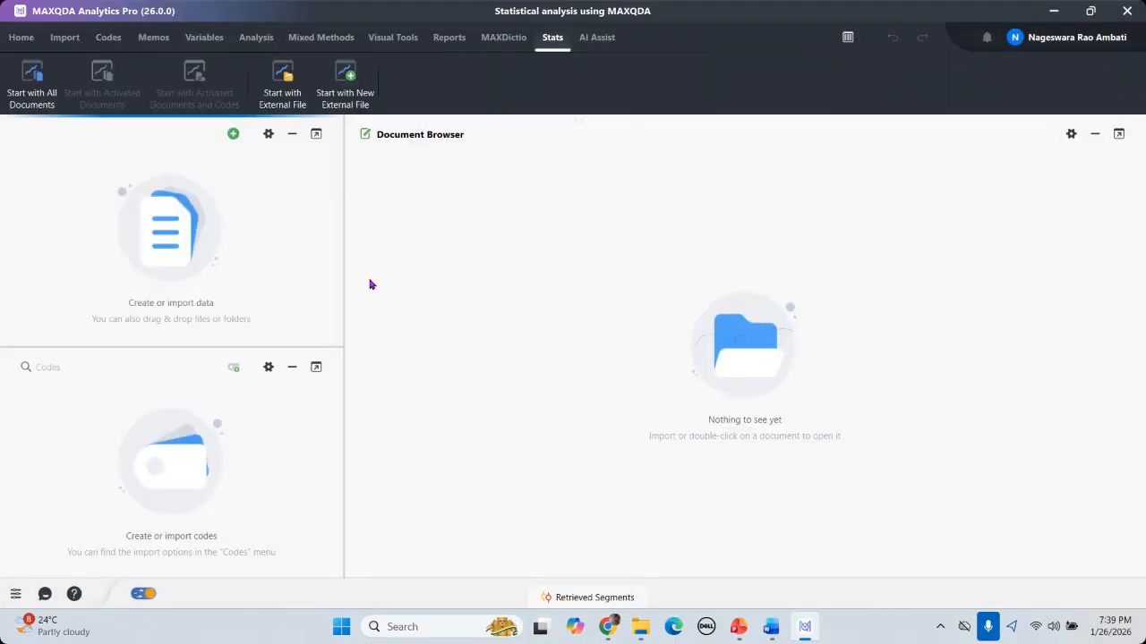
click(961, 512)
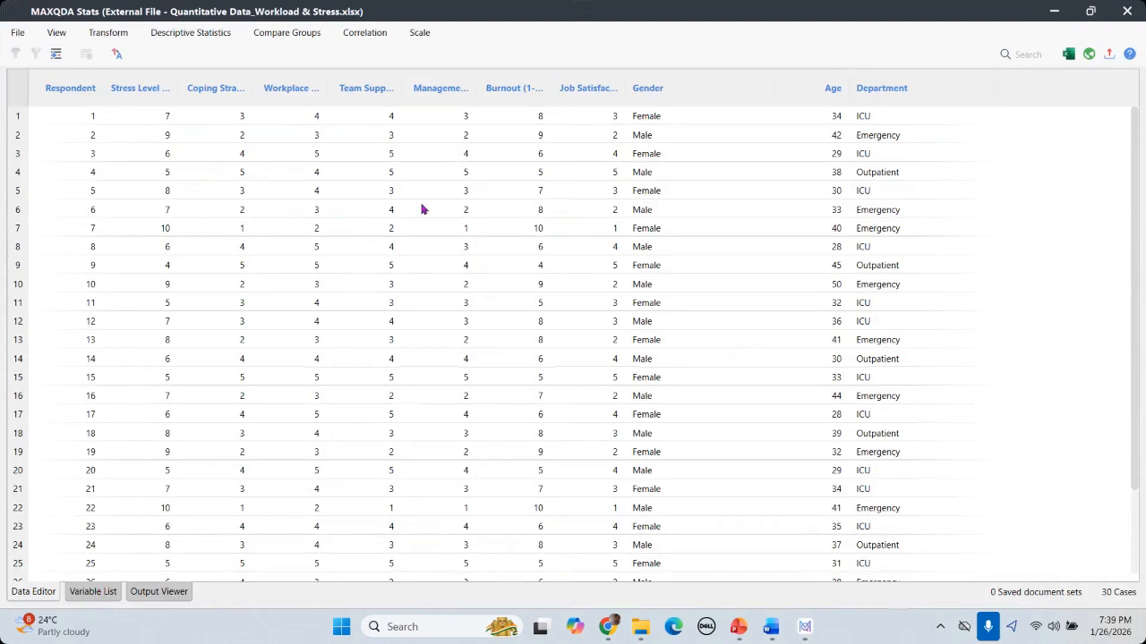
Change the Gender value to Male for respondents 1, 9 and 19 in the data table
click(678, 123)
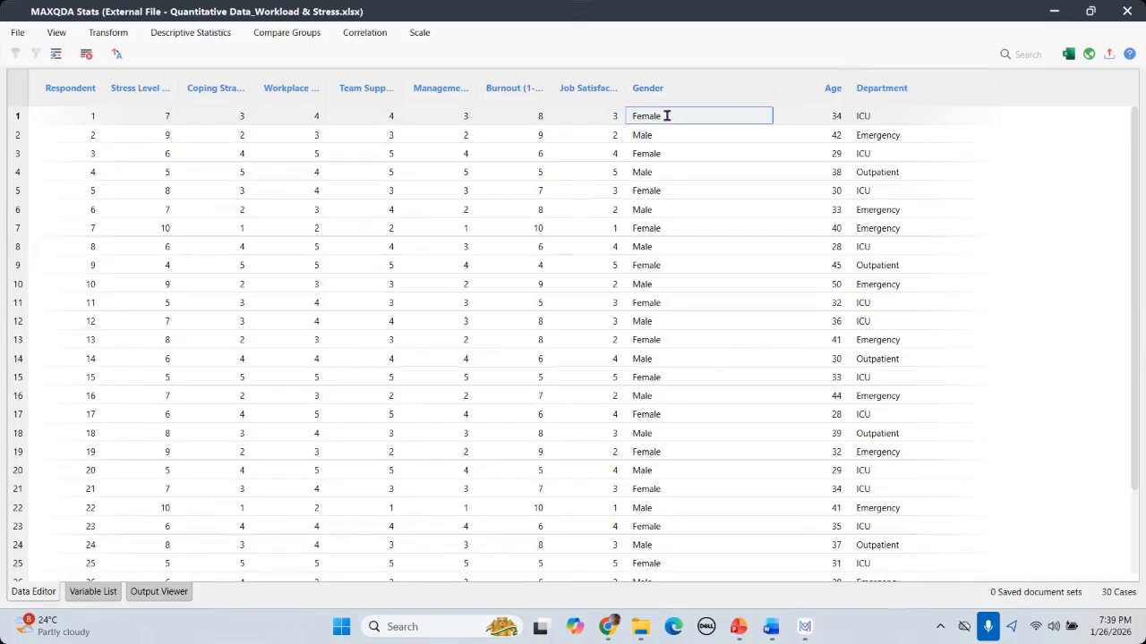
text(M)
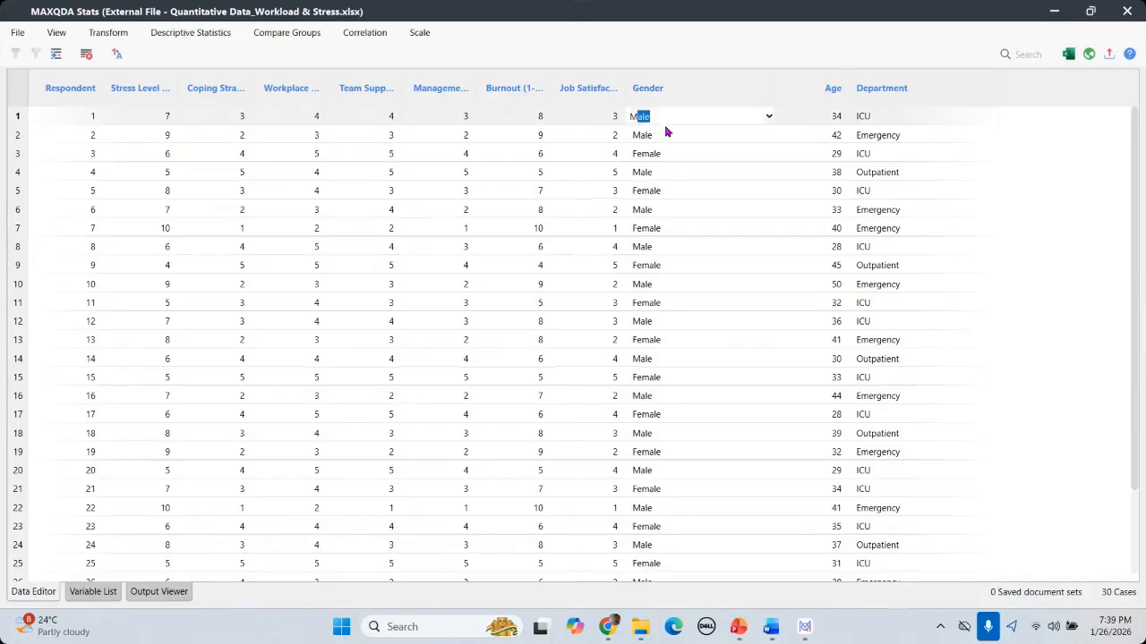
click(659, 248)
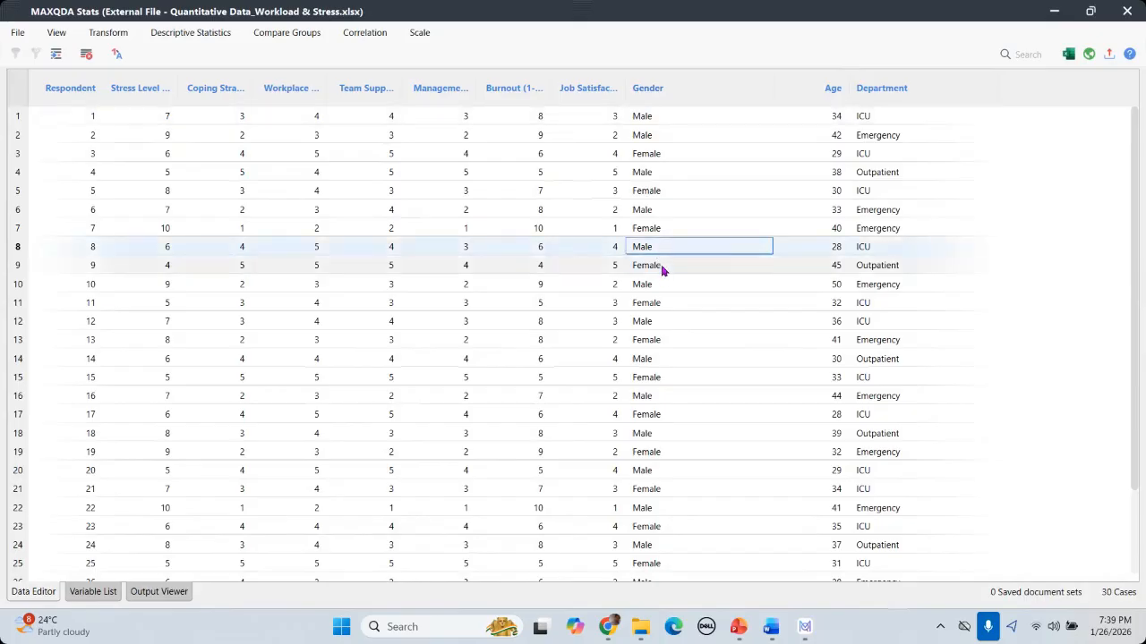
click(660, 269)
text(MA)
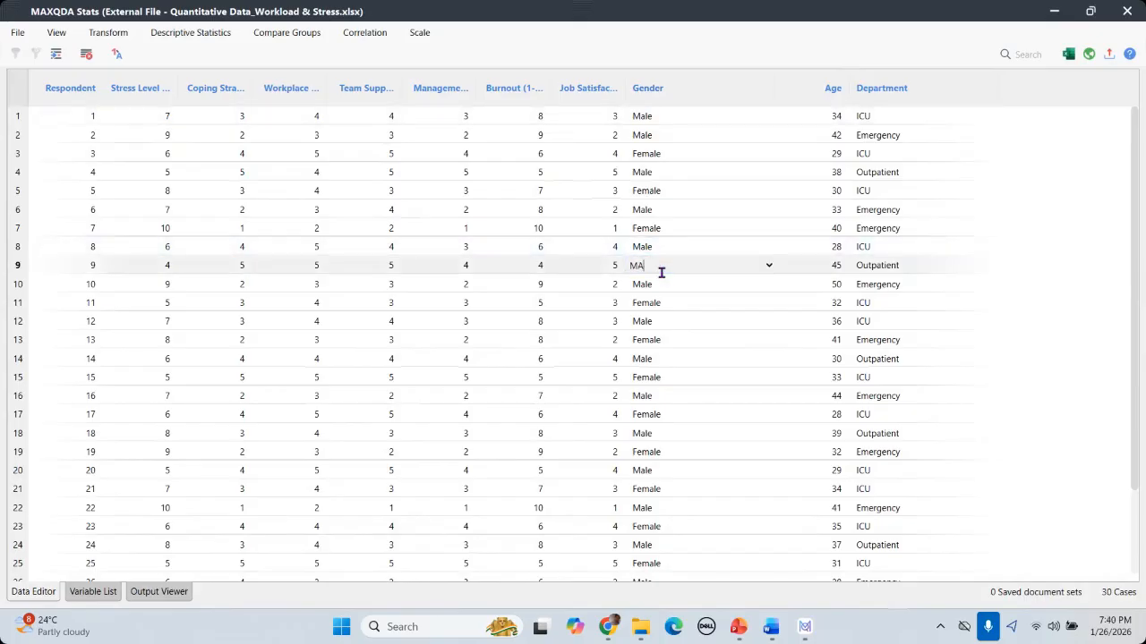
key(BackSpace)
text(ale)
click(675, 340)
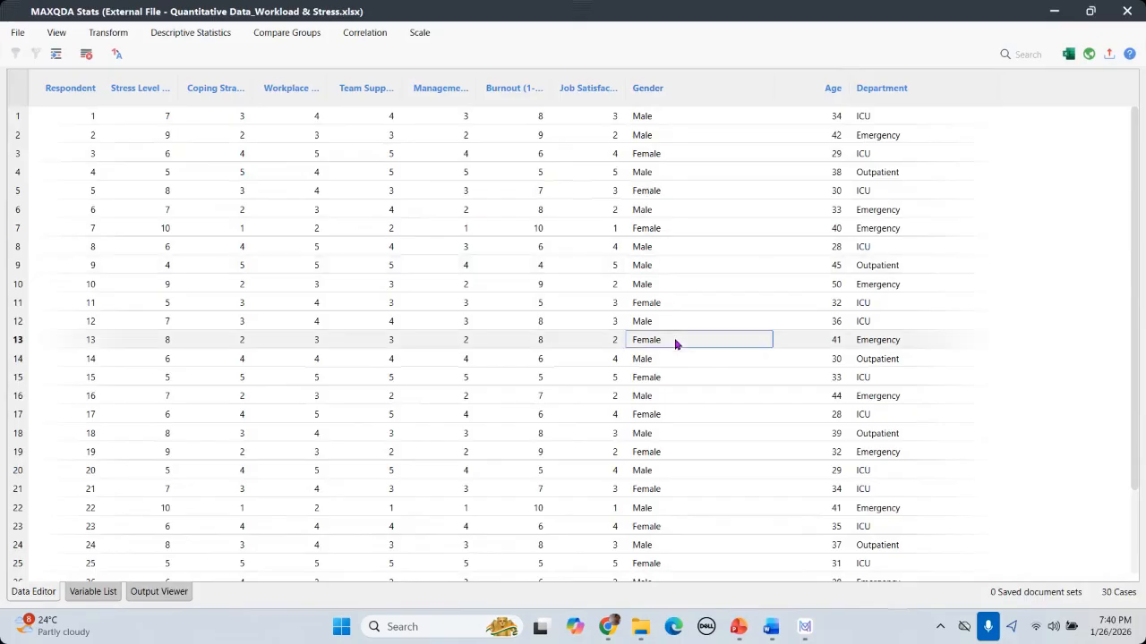
click(663, 452)
text(Ma)
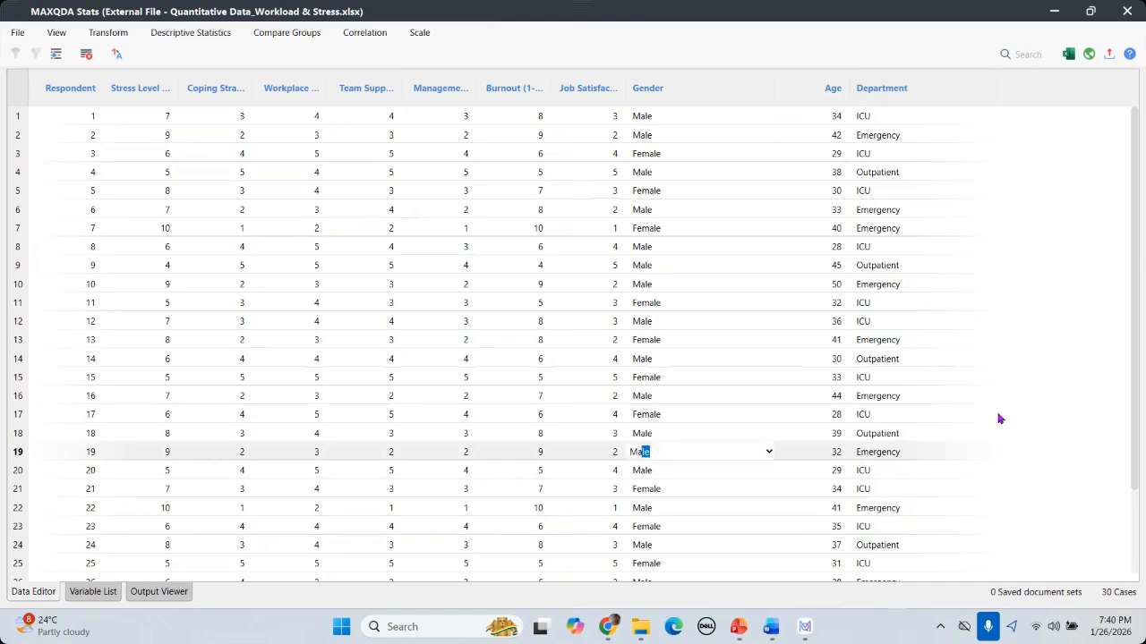
key(Return)
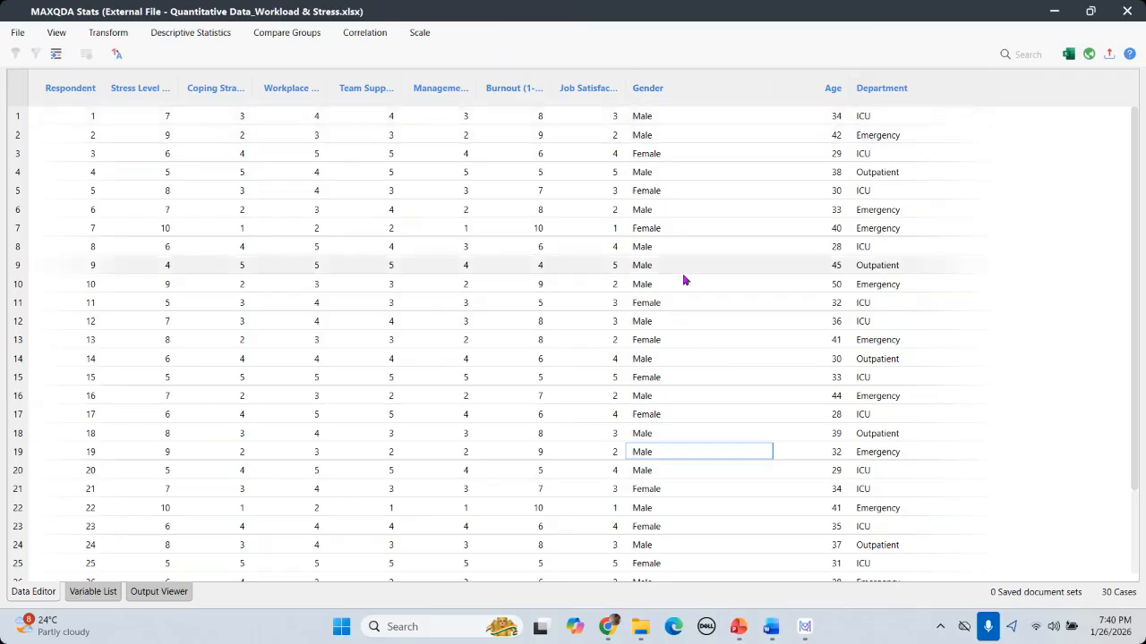
Start a Descriptive Statistics analysis and add the variables Stress Level (1-10), Burnout (1-10) and Age
scroll(707, 356, down, 2)
scroll(972, 340, up, 2)
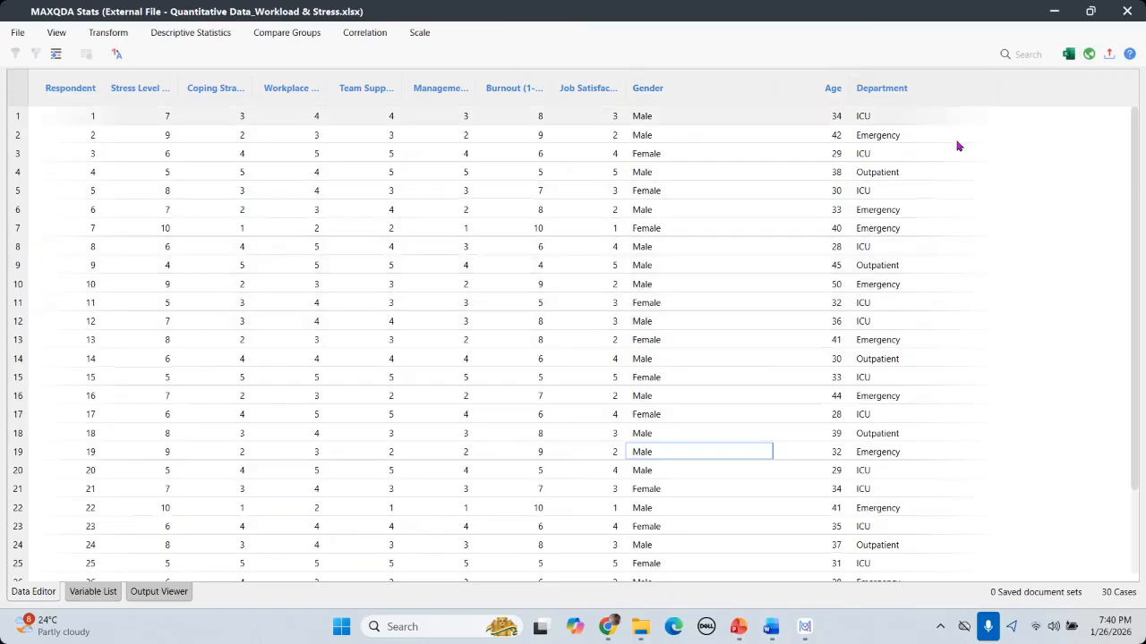
click(189, 35)
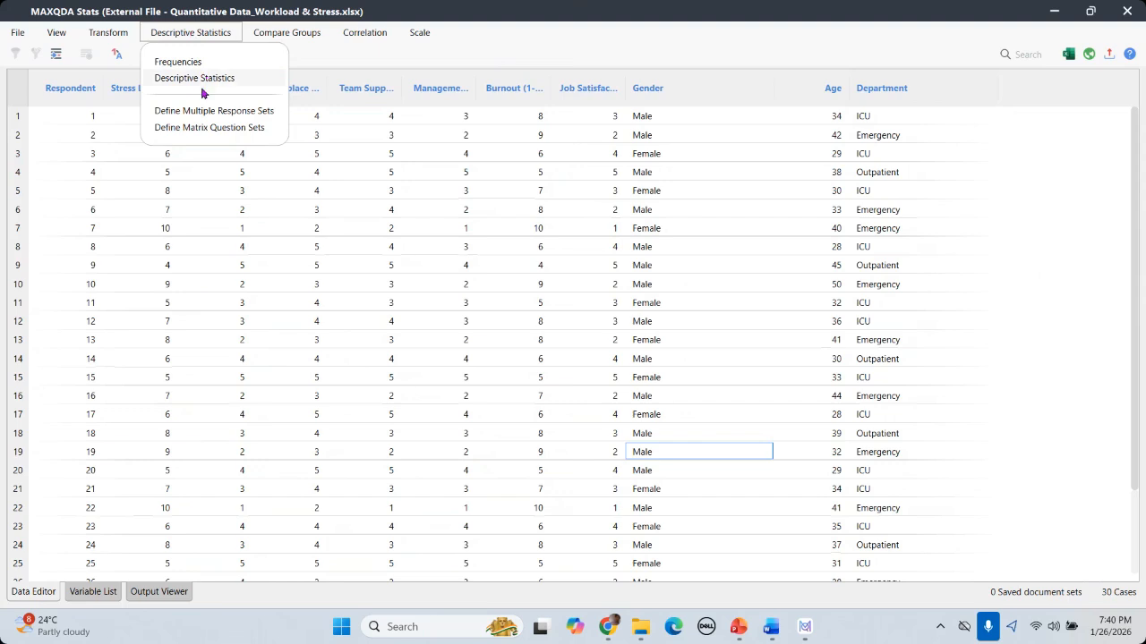
click(206, 78)
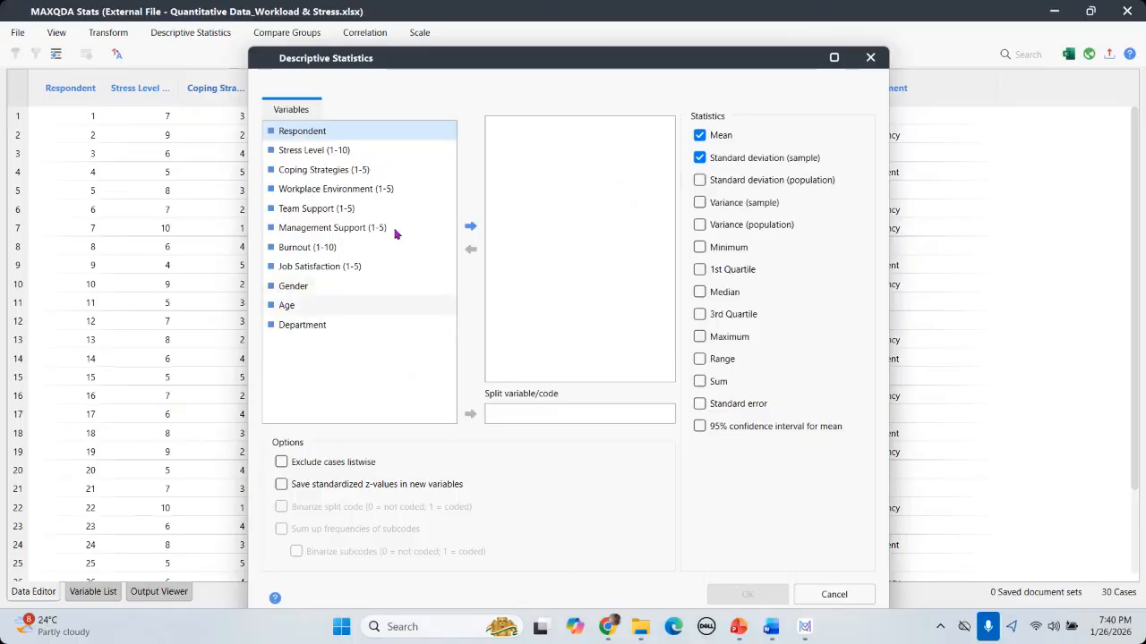
click(324, 156)
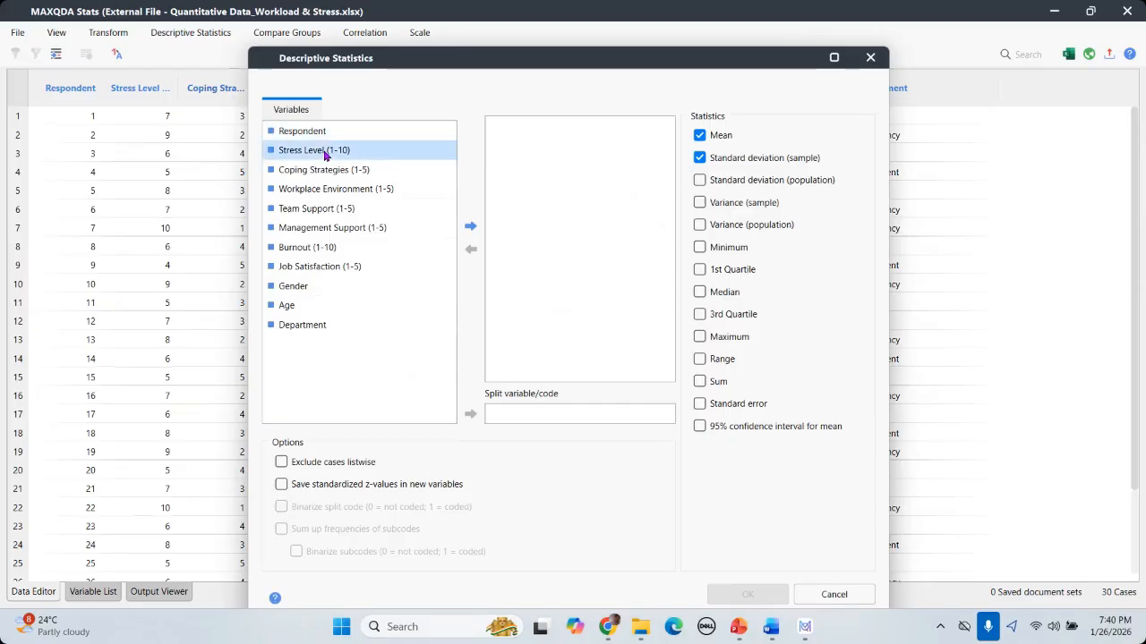
click(471, 230)
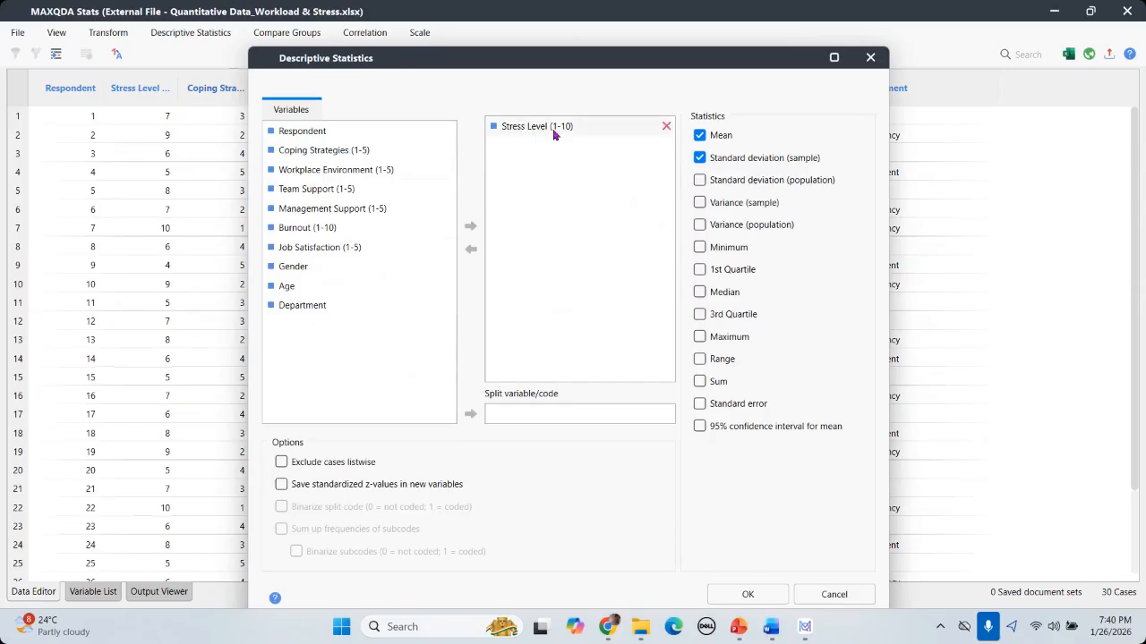
click(299, 229)
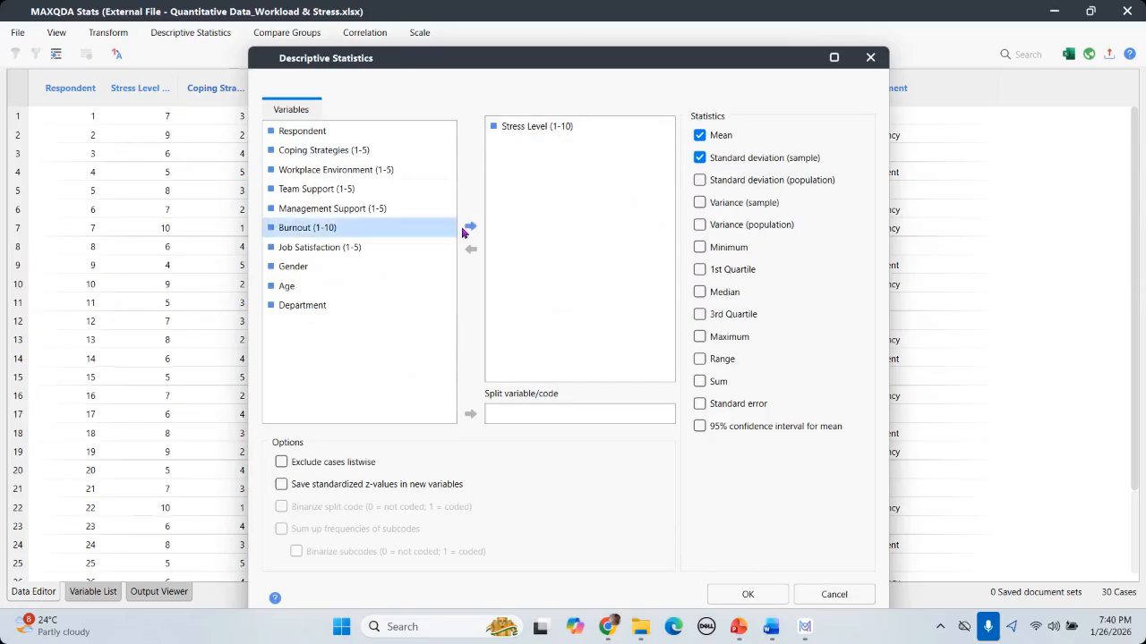
click(471, 229)
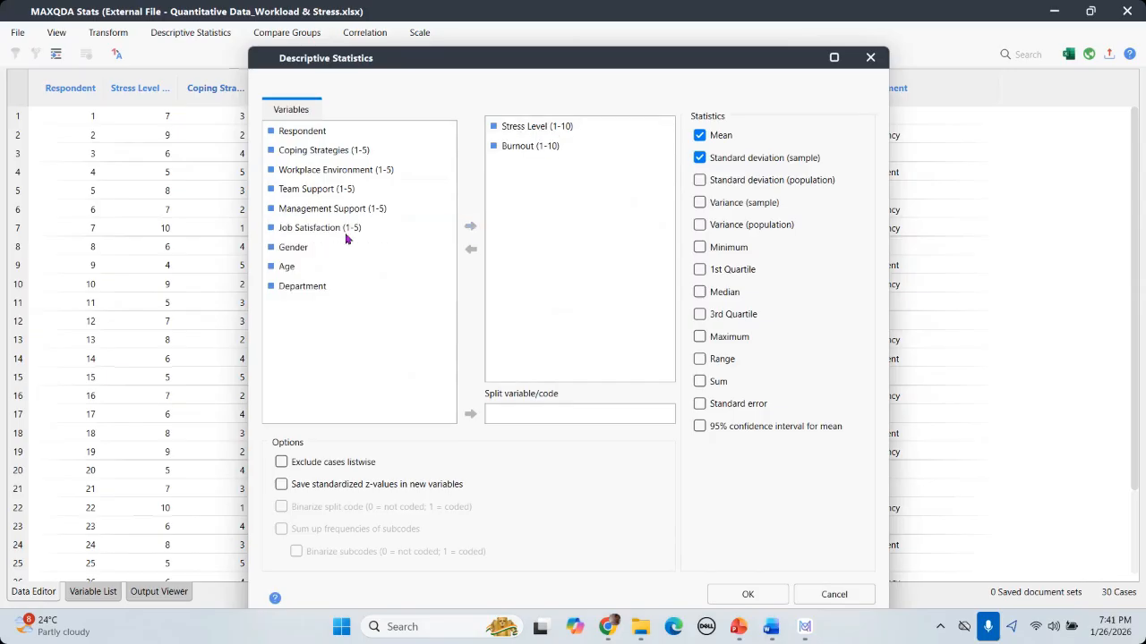
click(294, 267)
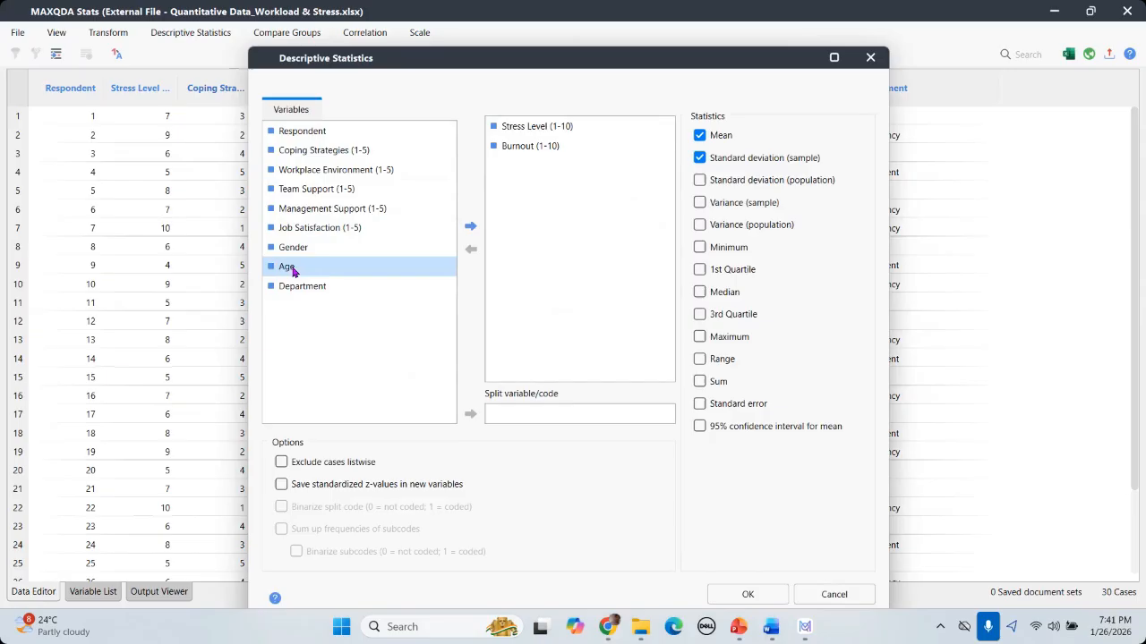
click(472, 229)
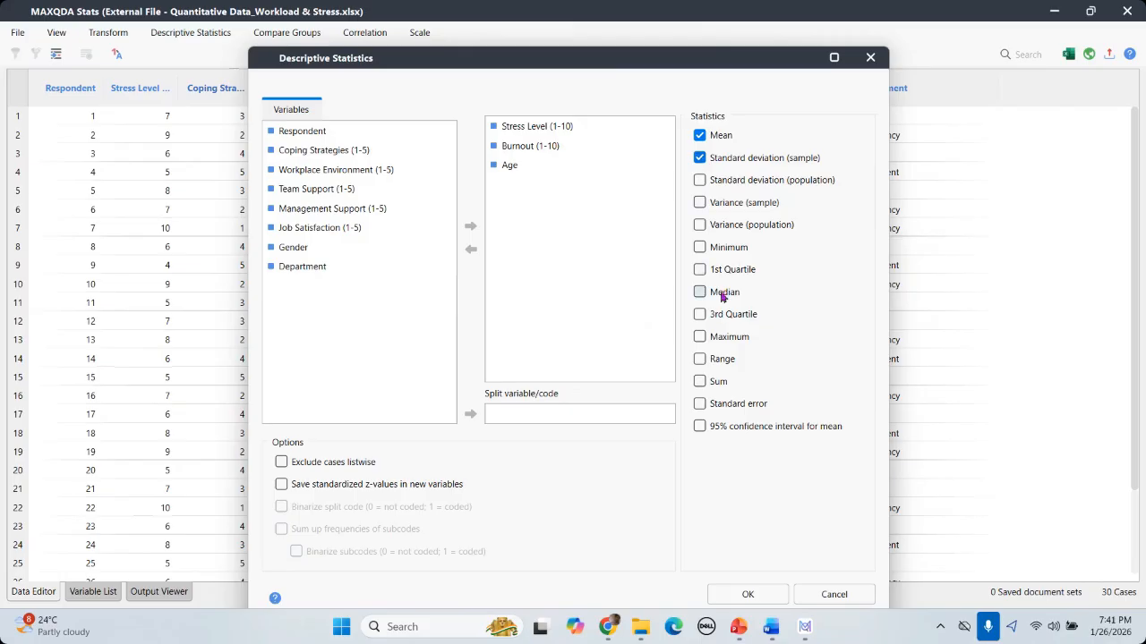
Add Minimum and Maximum to the selected statistics and run the analysis
click(699, 249)
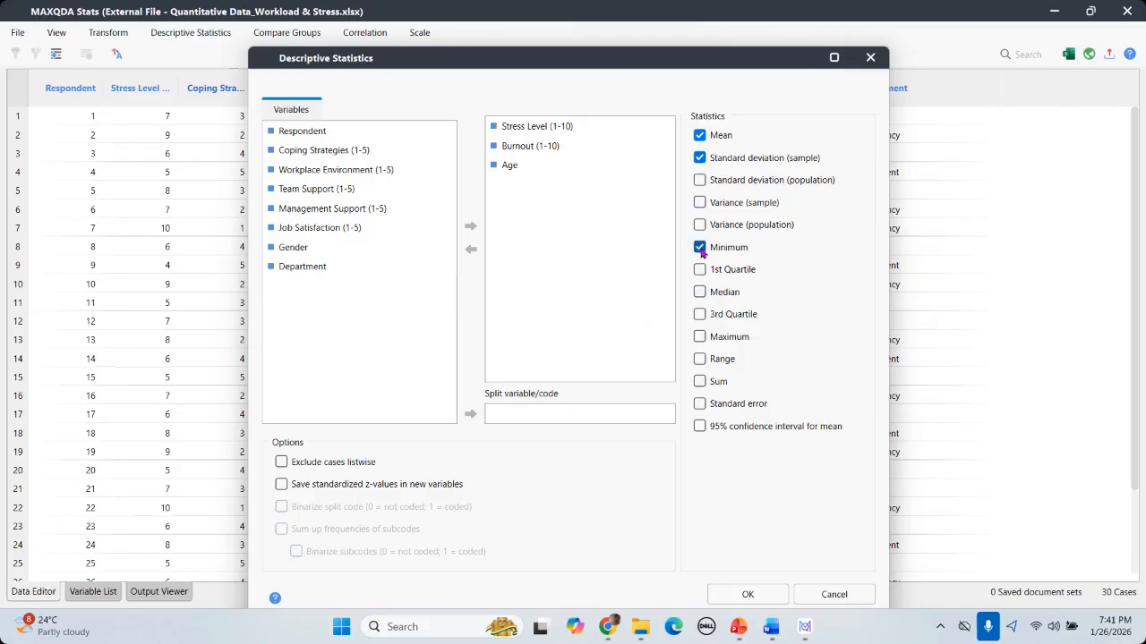
click(700, 339)
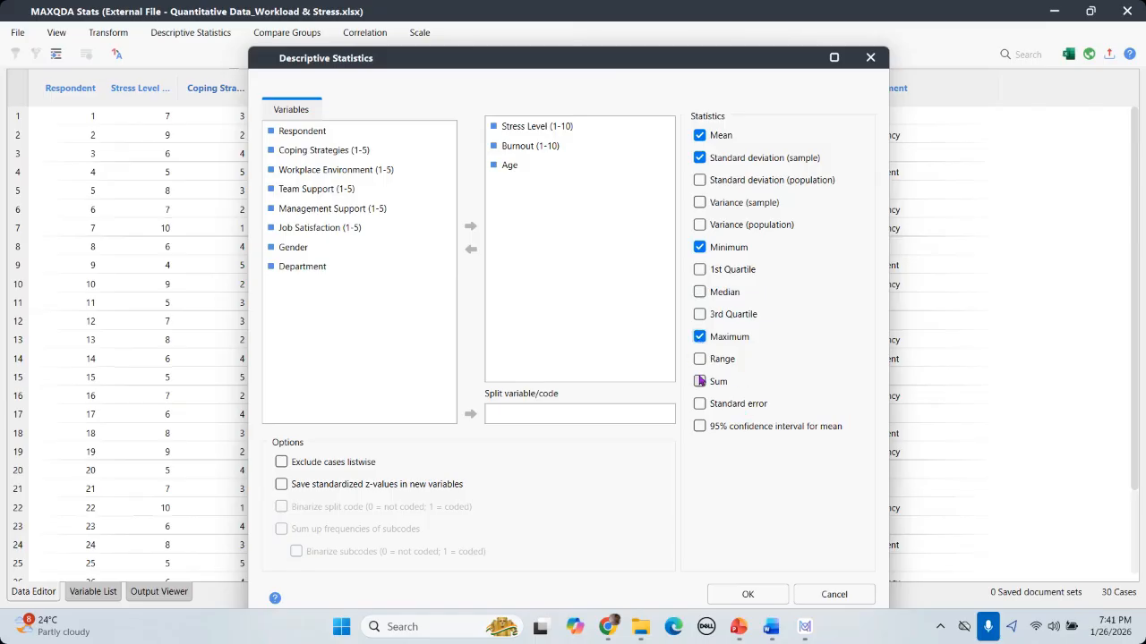
click(749, 594)
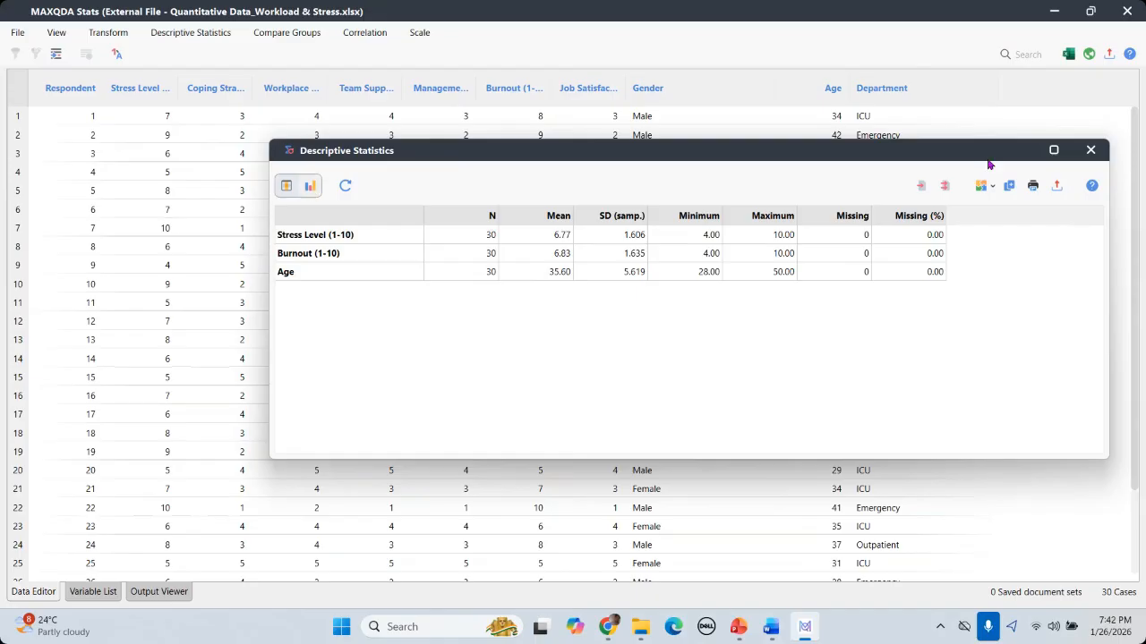
Switch the descriptive results to a histogram and display it for Stress Level (1-10) and Age
click(310, 186)
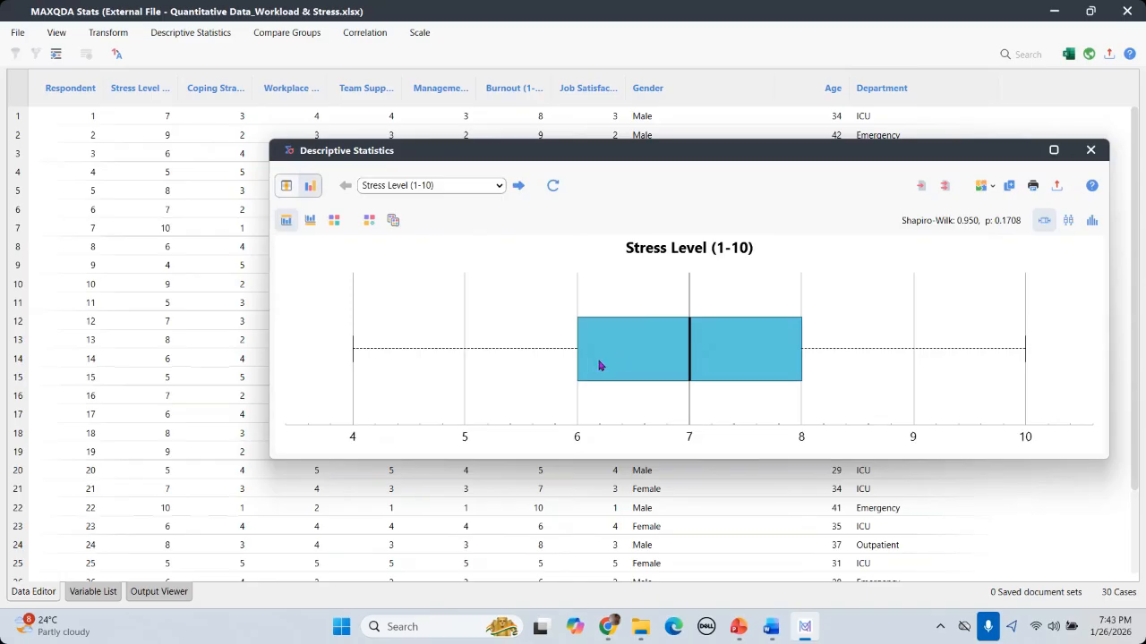
click(1091, 221)
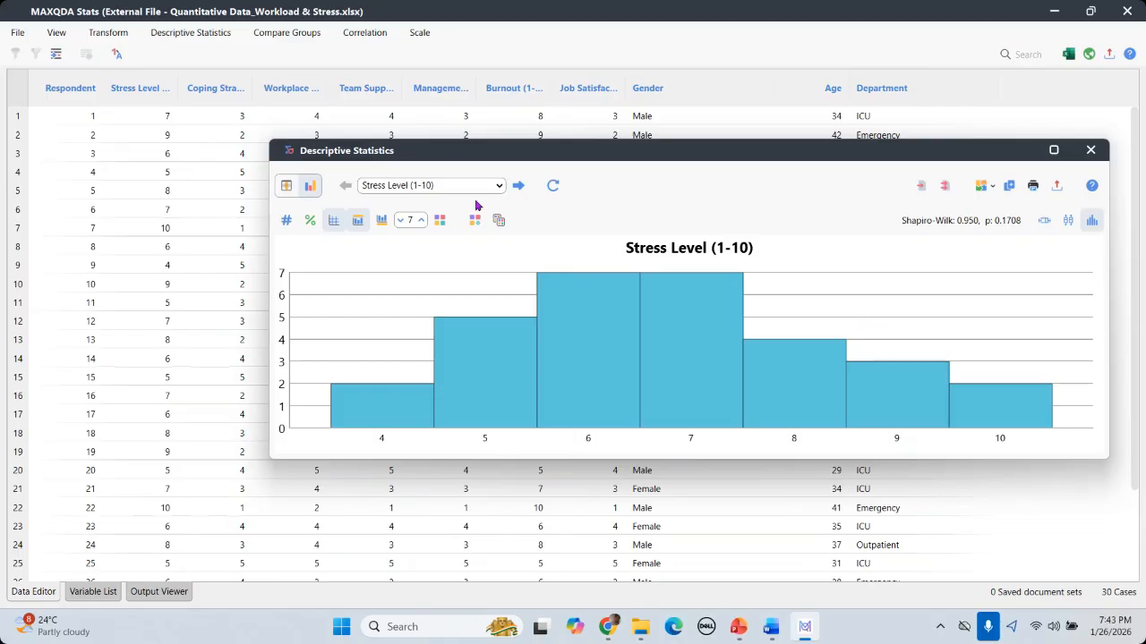
click(500, 186)
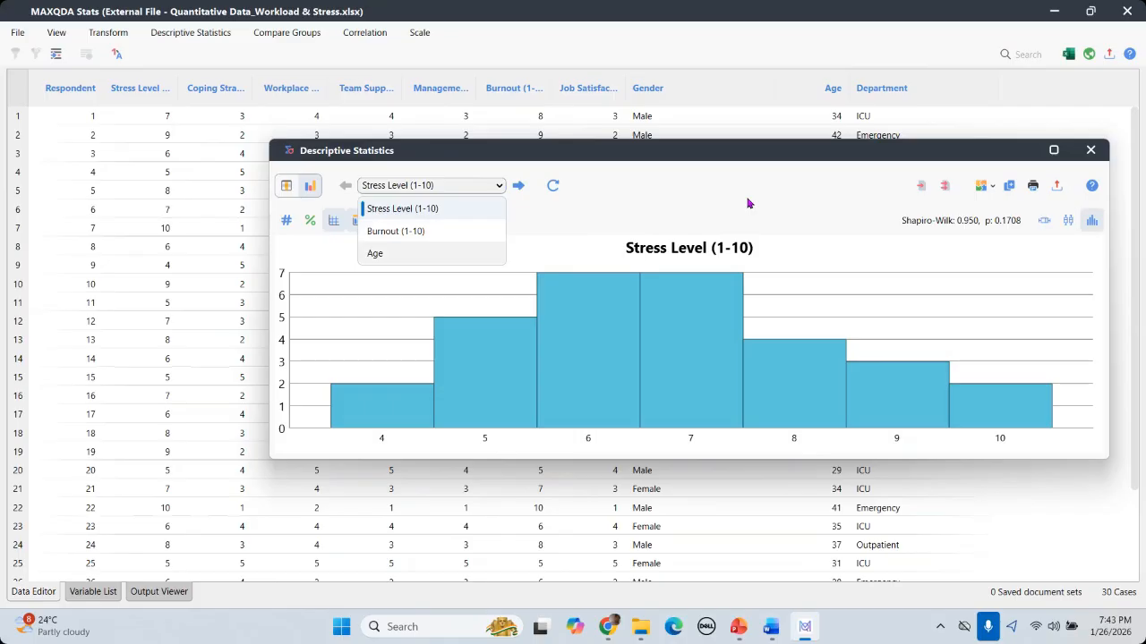
click(853, 275)
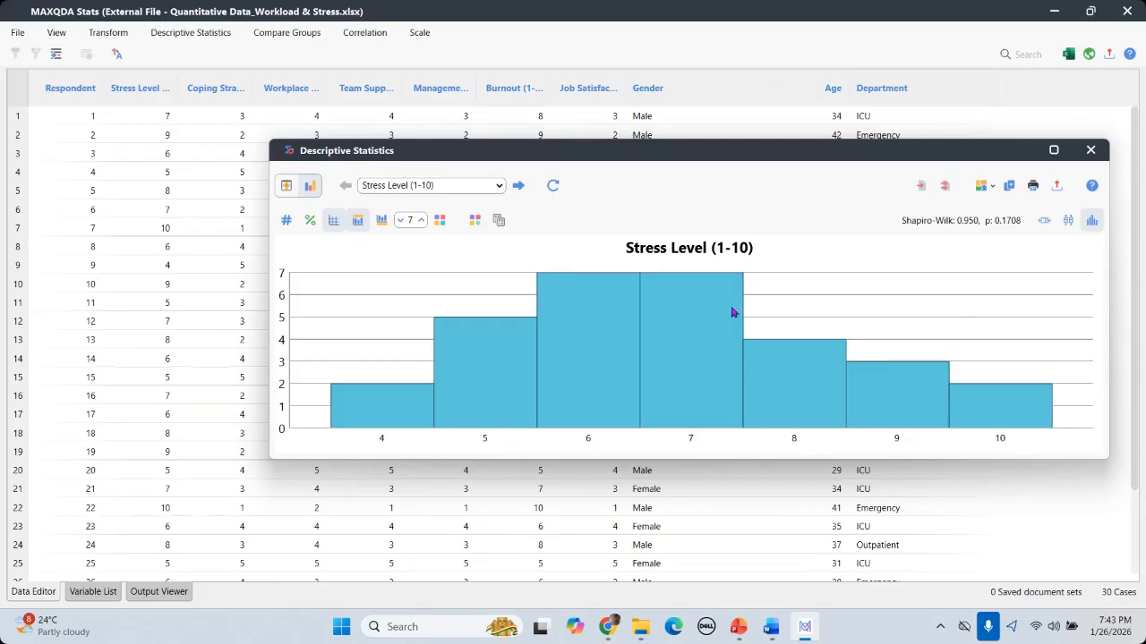
click(1043, 221)
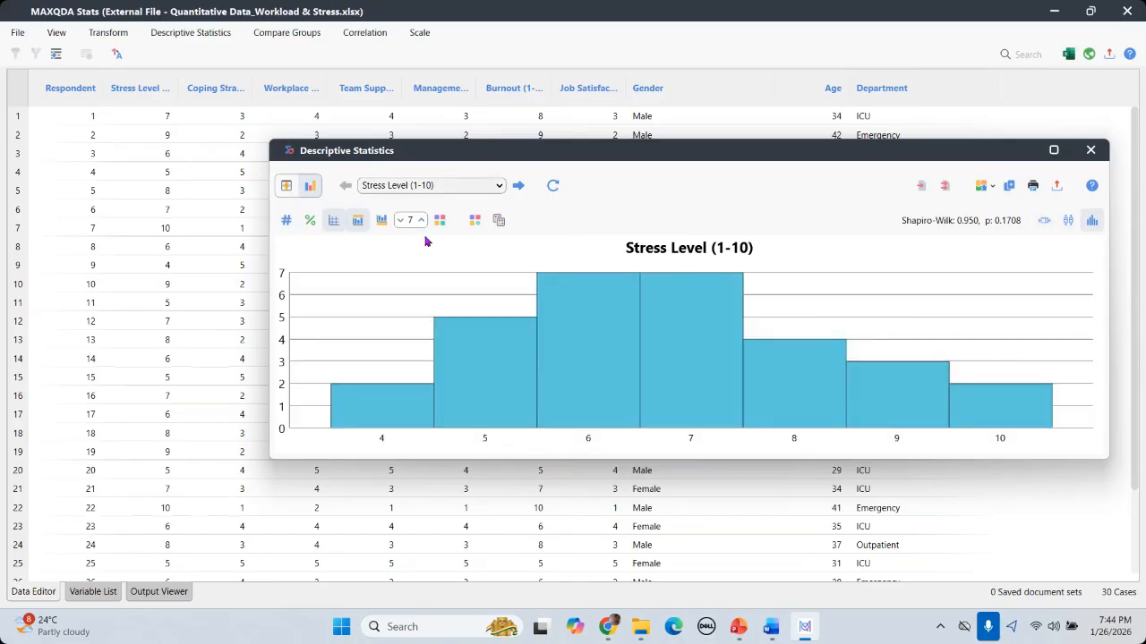
click(430, 186)
click(376, 254)
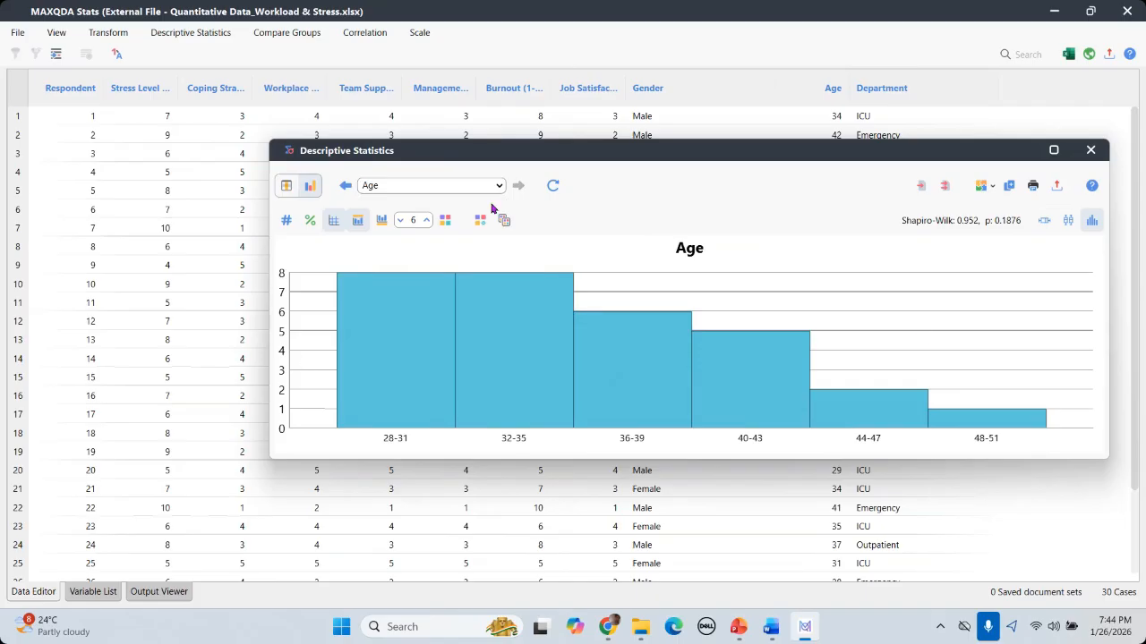
Show the Burnout (1-10) histogram in percentages, without the value axis and gridlines
click(470, 186)
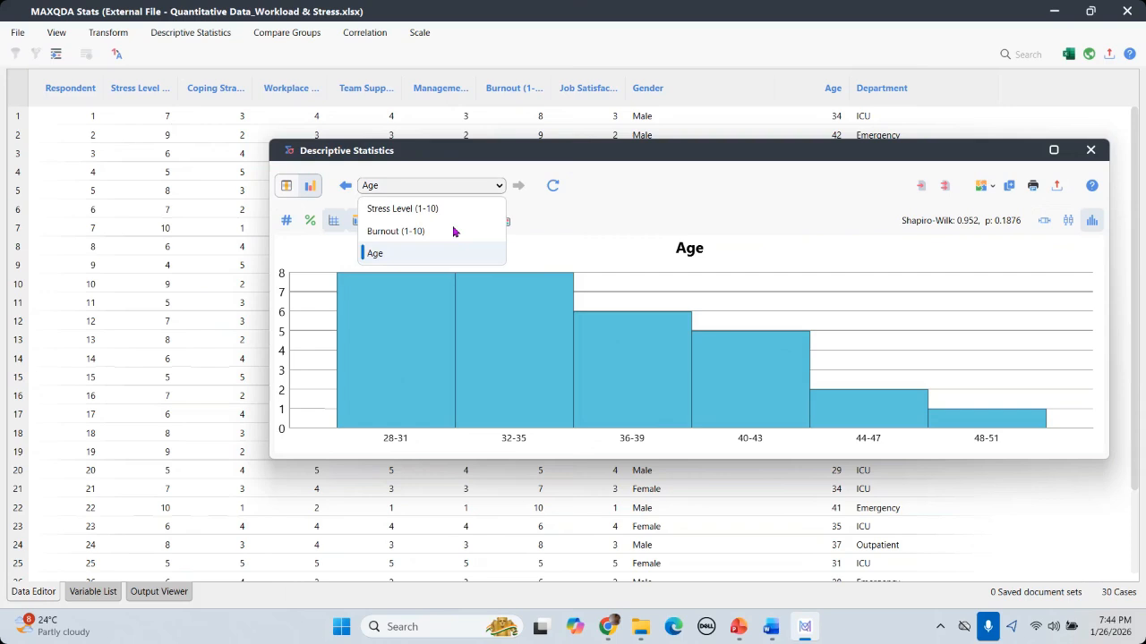
click(447, 231)
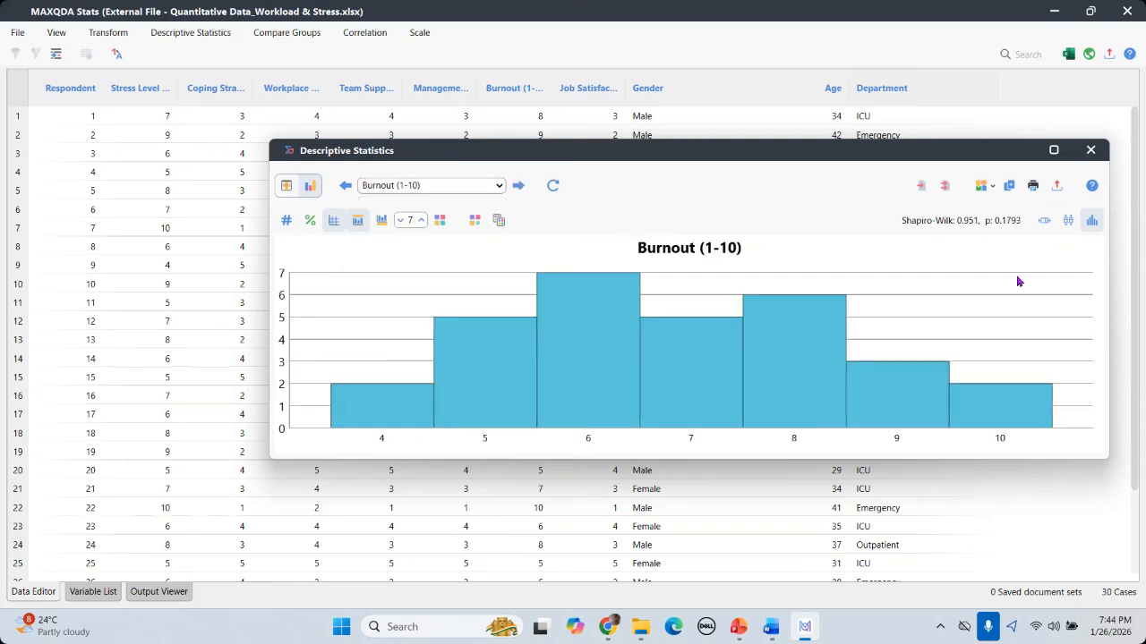
click(310, 221)
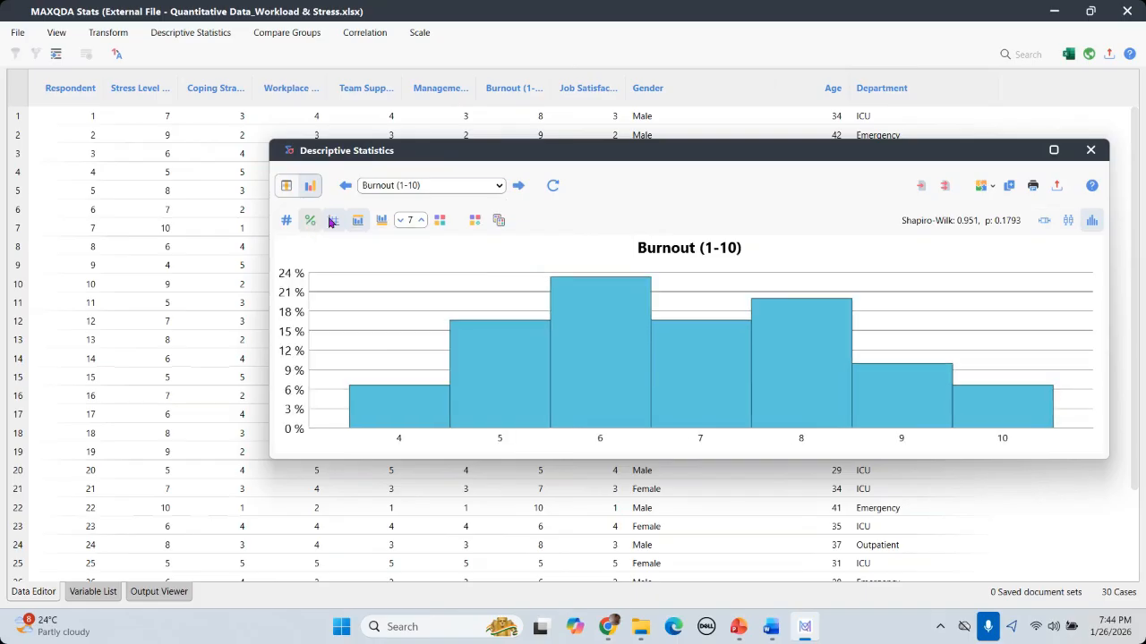
click(359, 223)
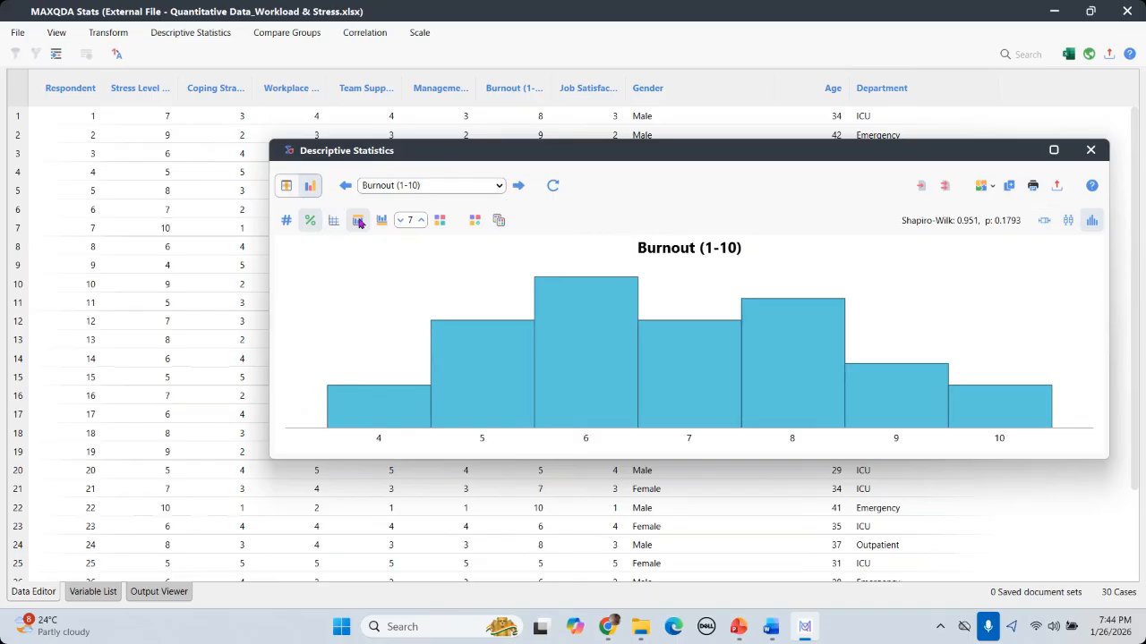
Try the blue theme and the green shades on the Burnout histogram and return its bars to light blue
click(440, 221)
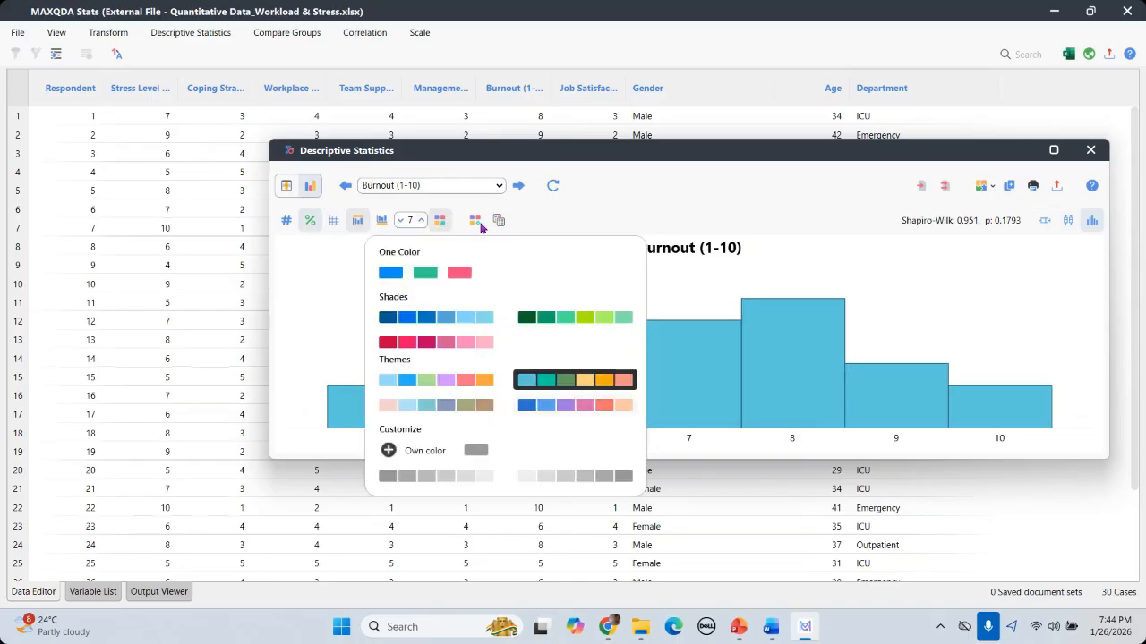
click(527, 405)
click(440, 220)
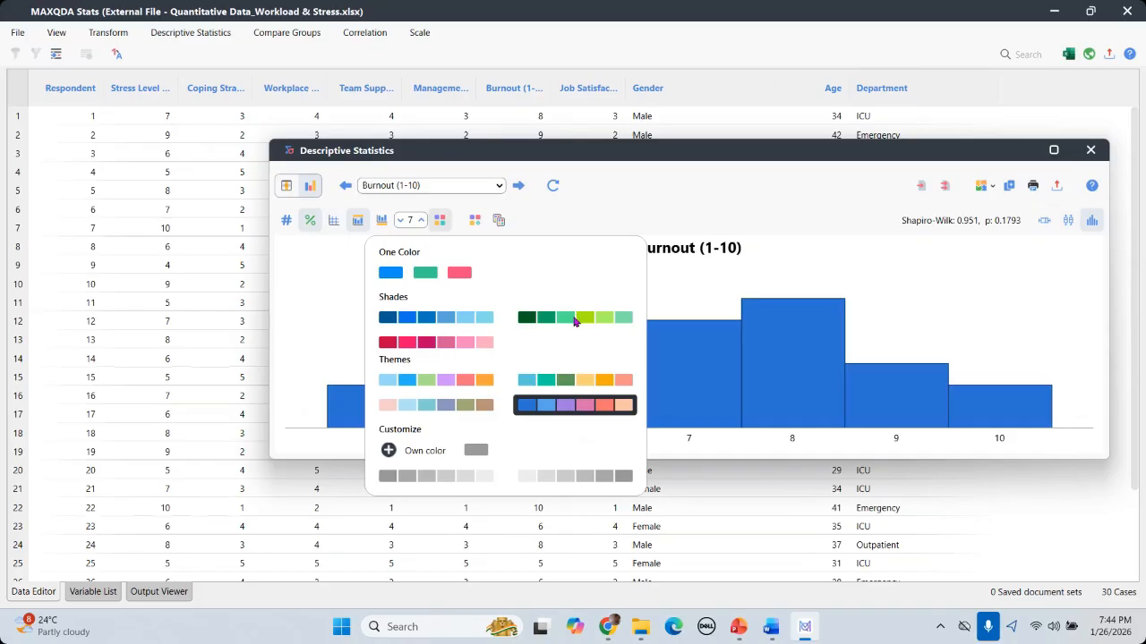
click(574, 319)
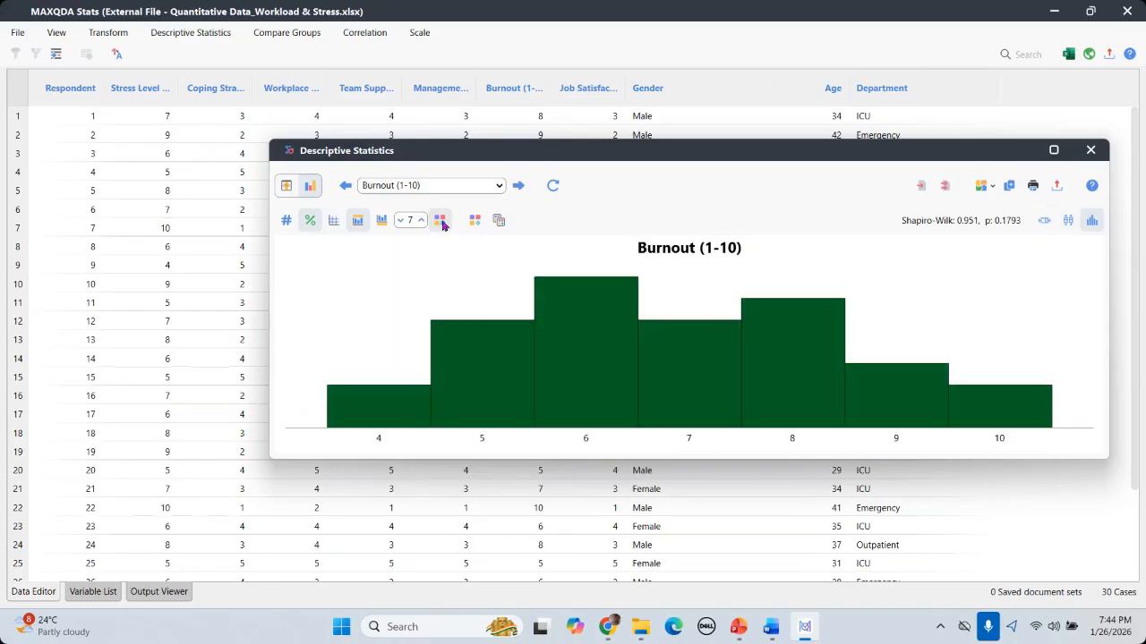
click(439, 221)
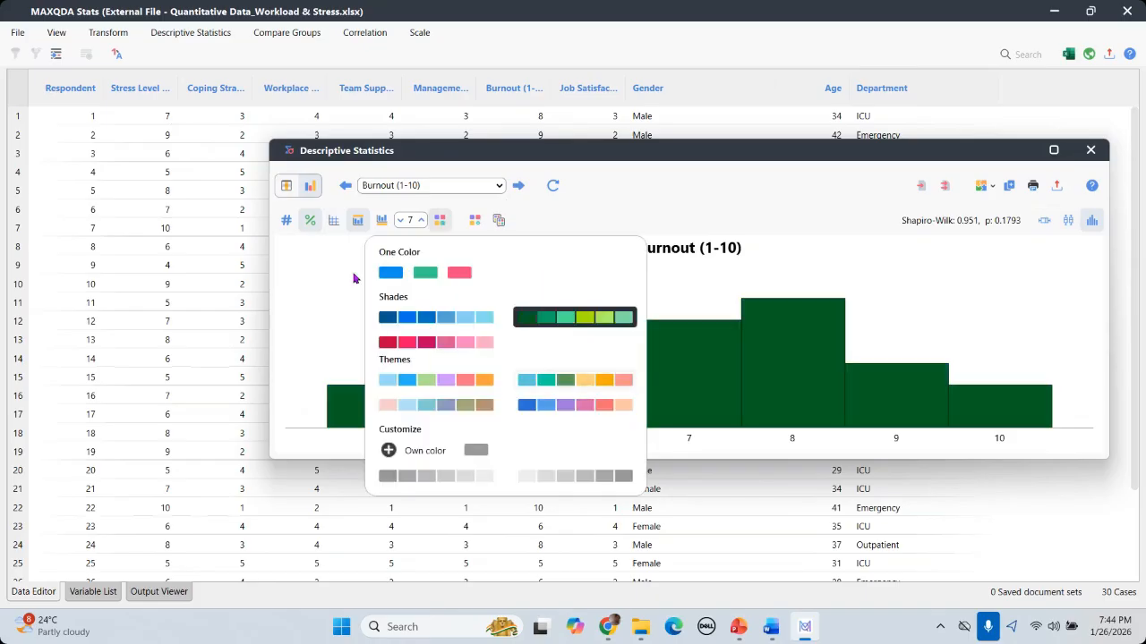
click(390, 272)
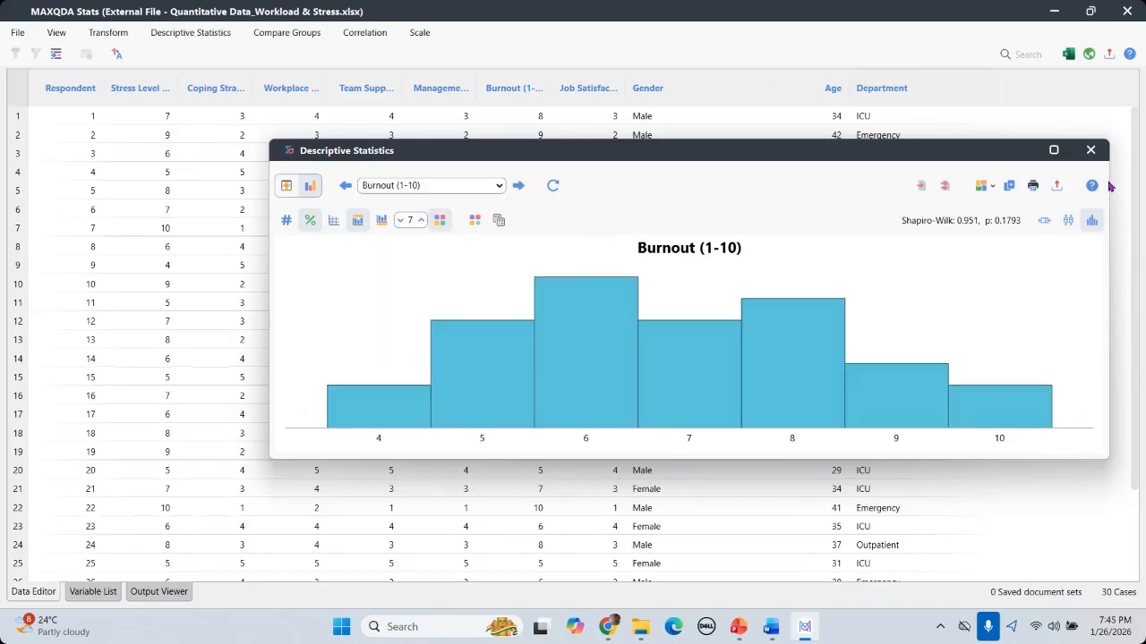
Add the Burnout (1-10) histogram to the Output Viewer
click(922, 187)
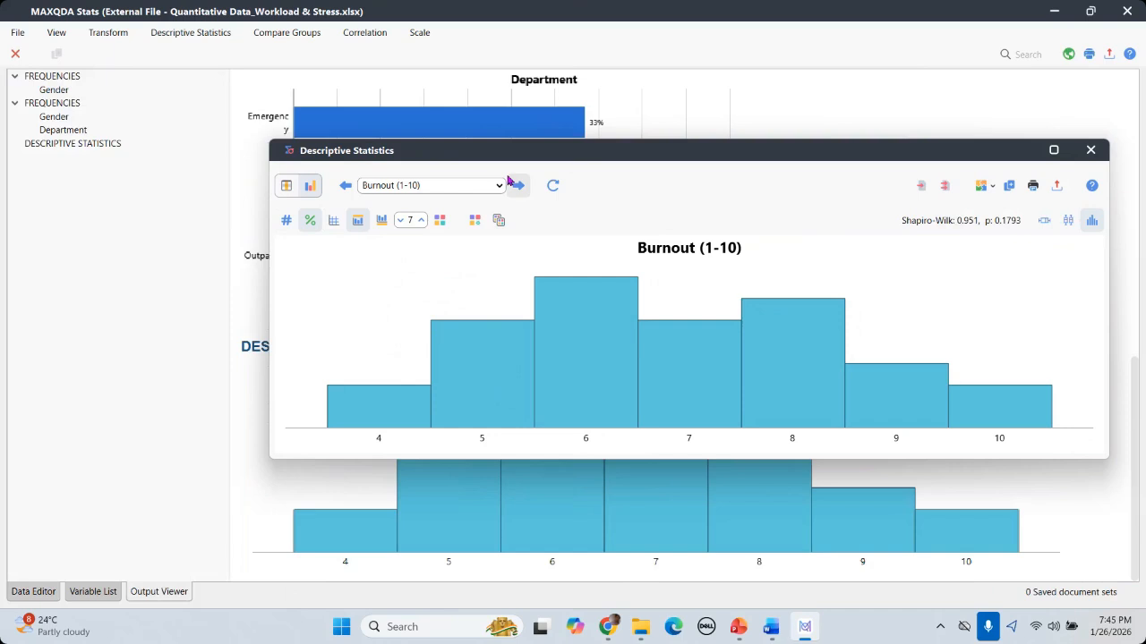
Add the histograms of all three descriptive variables to the Output Viewer and look through the collected charts
click(429, 186)
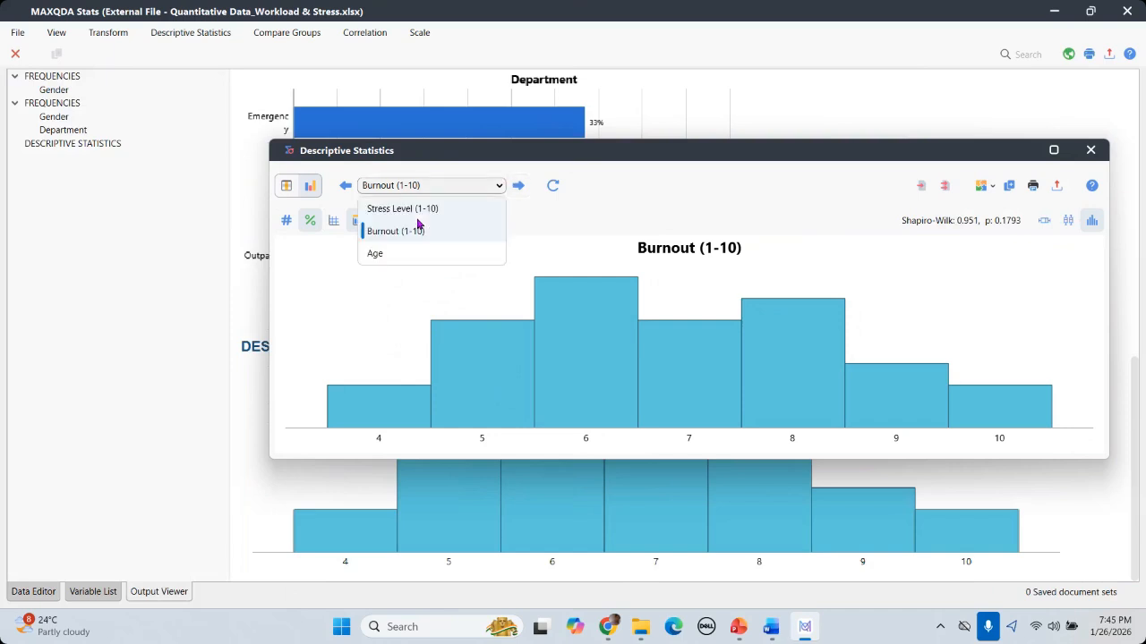
click(979, 188)
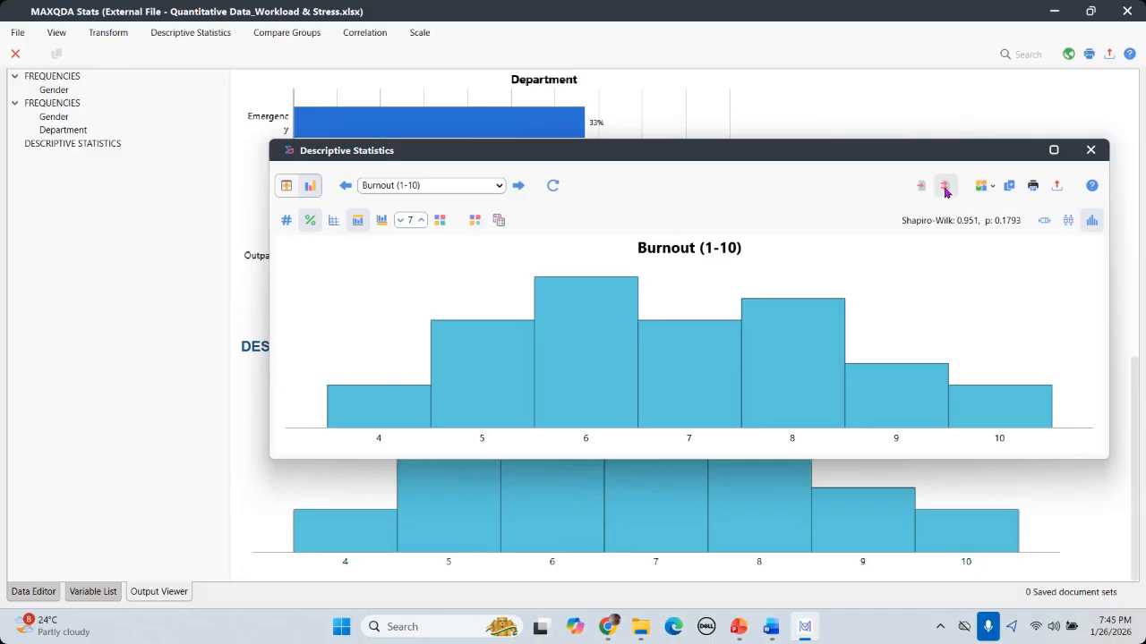
click(946, 187)
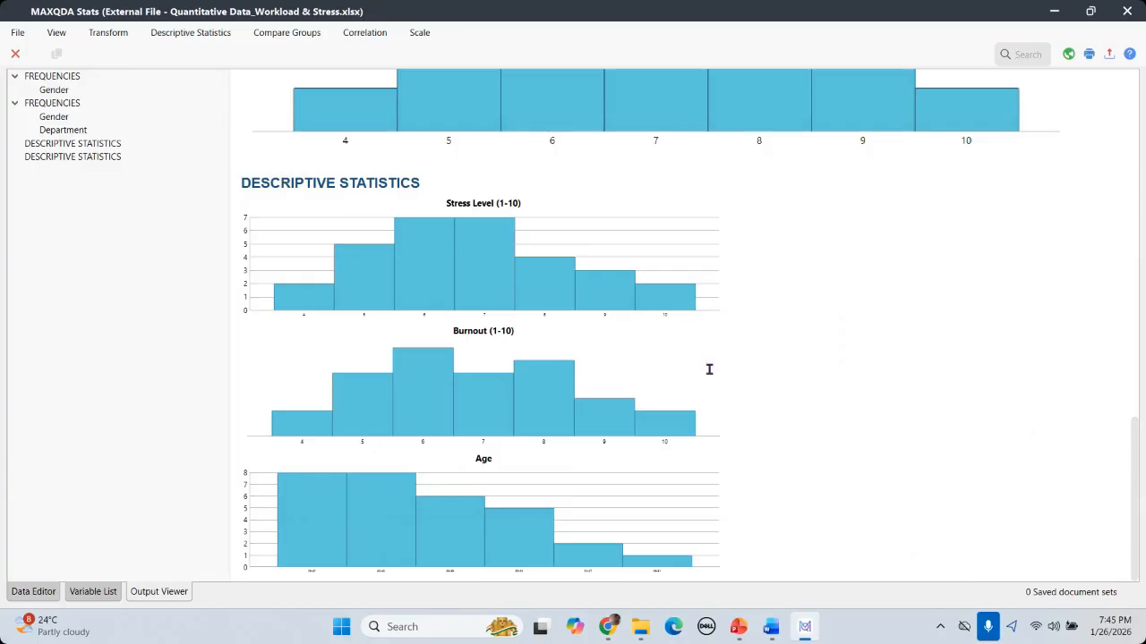
click(460, 376)
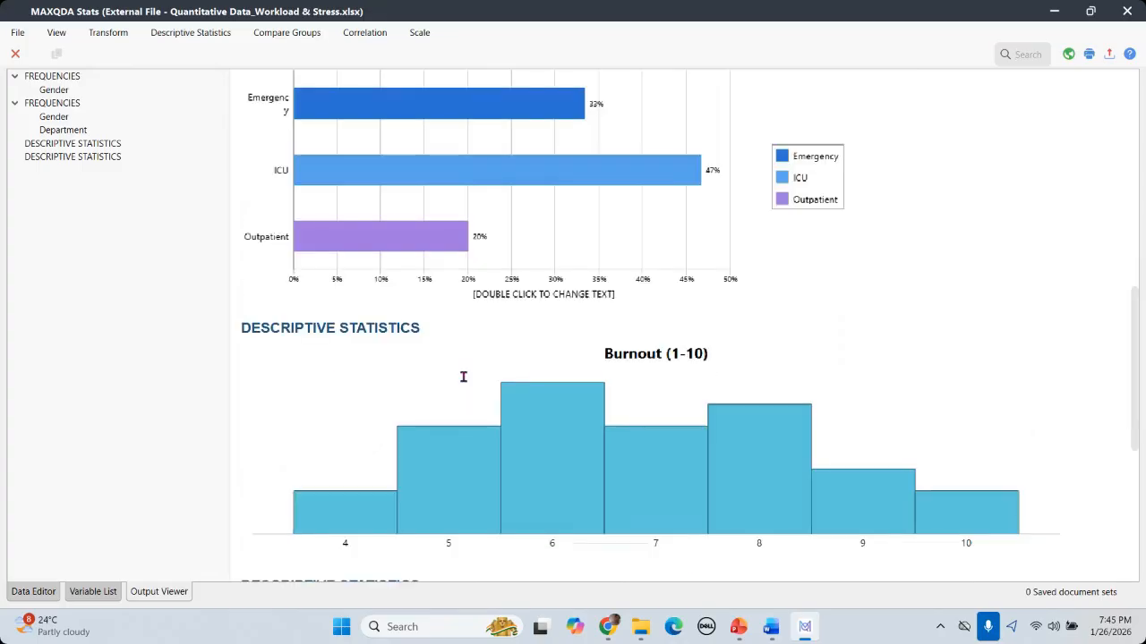
scroll(463, 377, down, 1)
scroll(597, 314, down, 3)
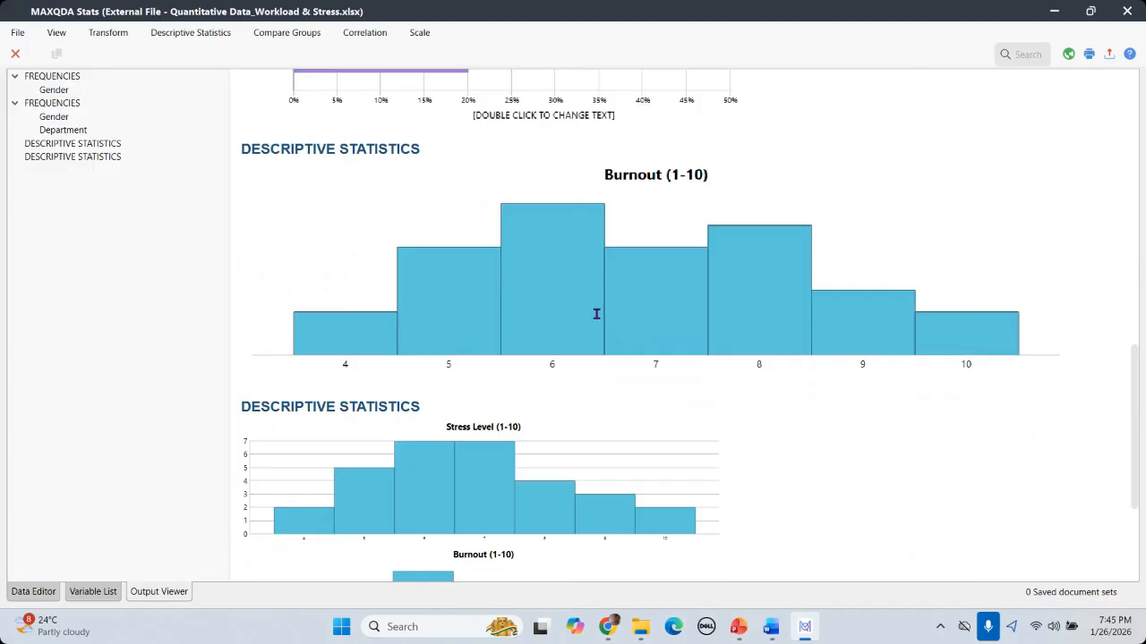
scroll(520, 311, up, 4)
scroll(520, 311, up, 9)
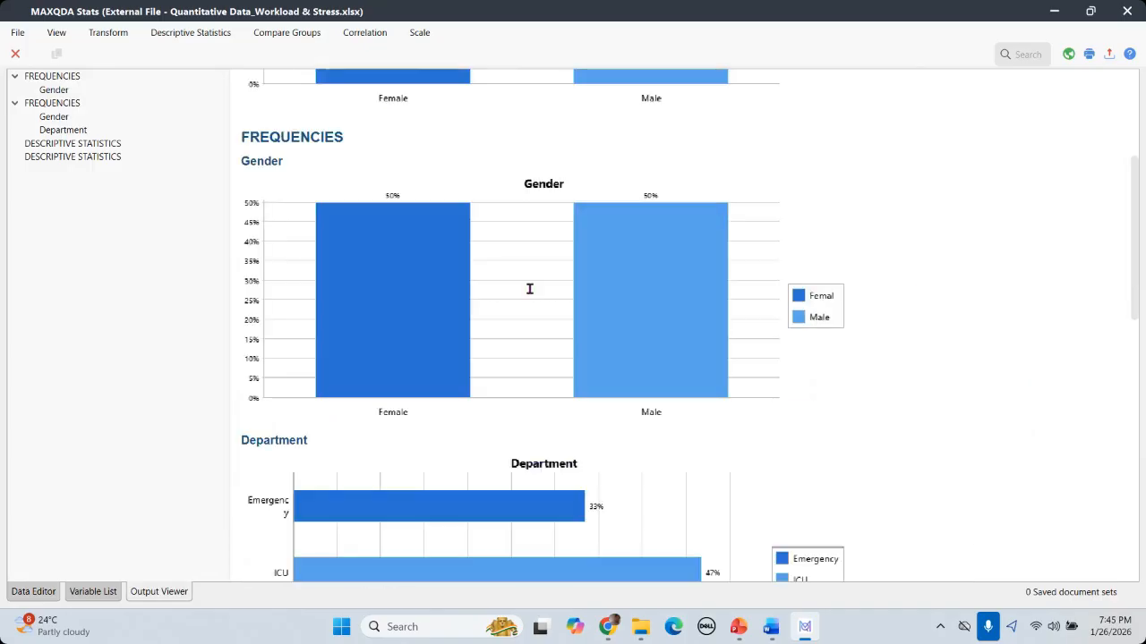
Switch to the Day 04 MAXQDA Statistics presentation in PowerPoint and show the Crosstabs & Chi-Square Test slide
click(740, 632)
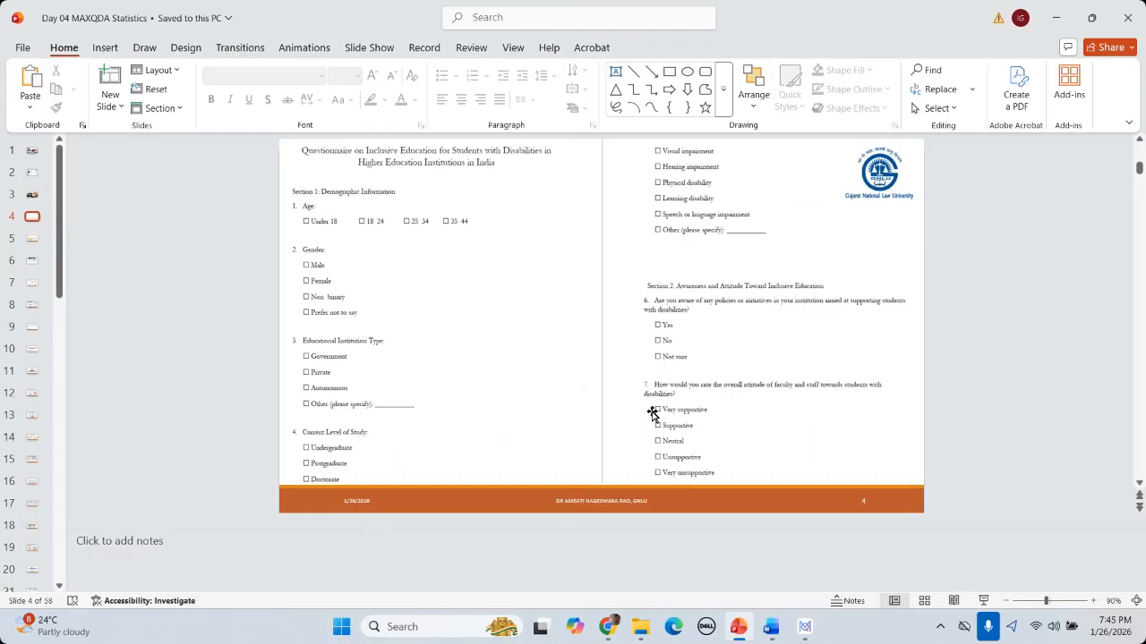
scroll(652, 413, down, 2)
scroll(652, 413, down, 2)
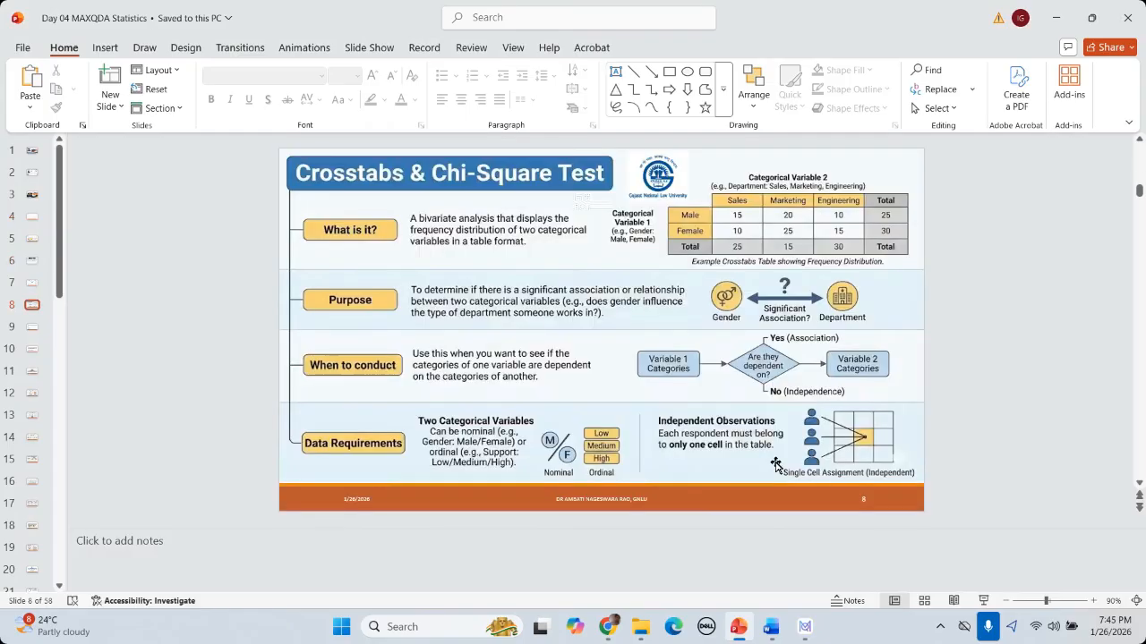
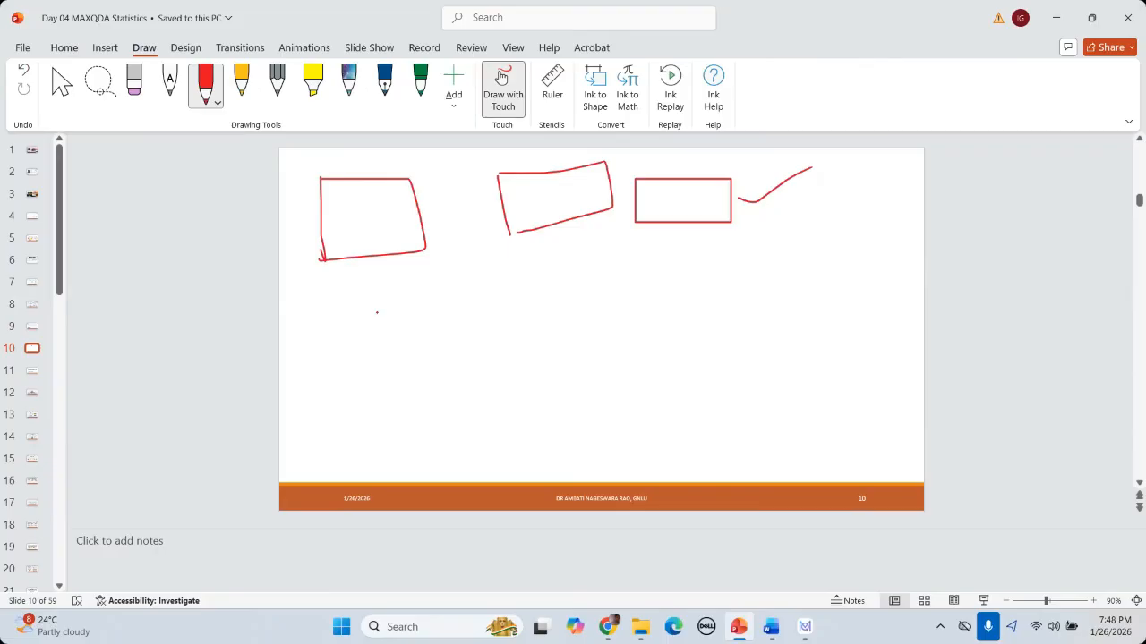
Sketch a large red box below the small boxes on slide 10 and divide it with one vertical and one horizontal line
drag(378, 311, 384, 432)
drag(749, 409, 378, 311)
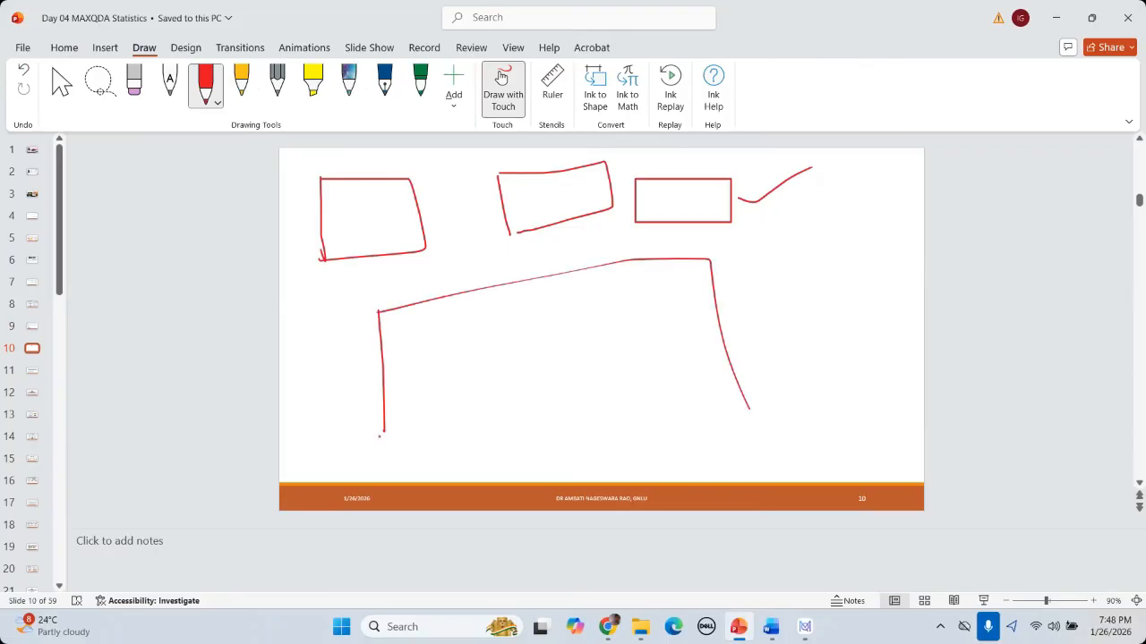
drag(384, 436, 754, 418)
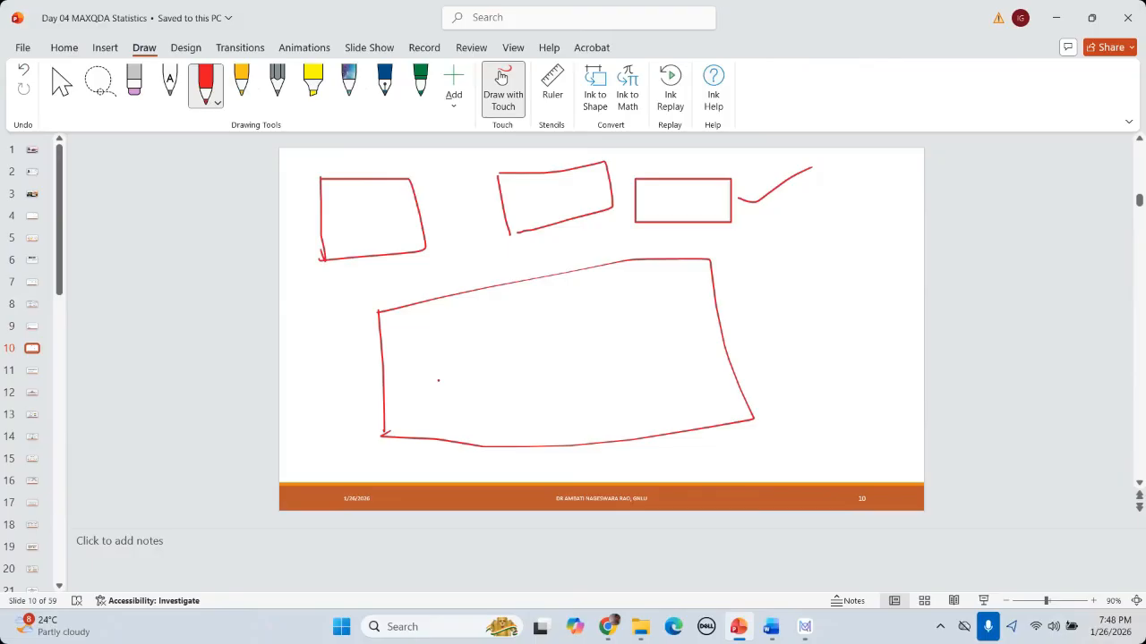
drag(520, 282, 545, 448)
drag(726, 303, 383, 355)
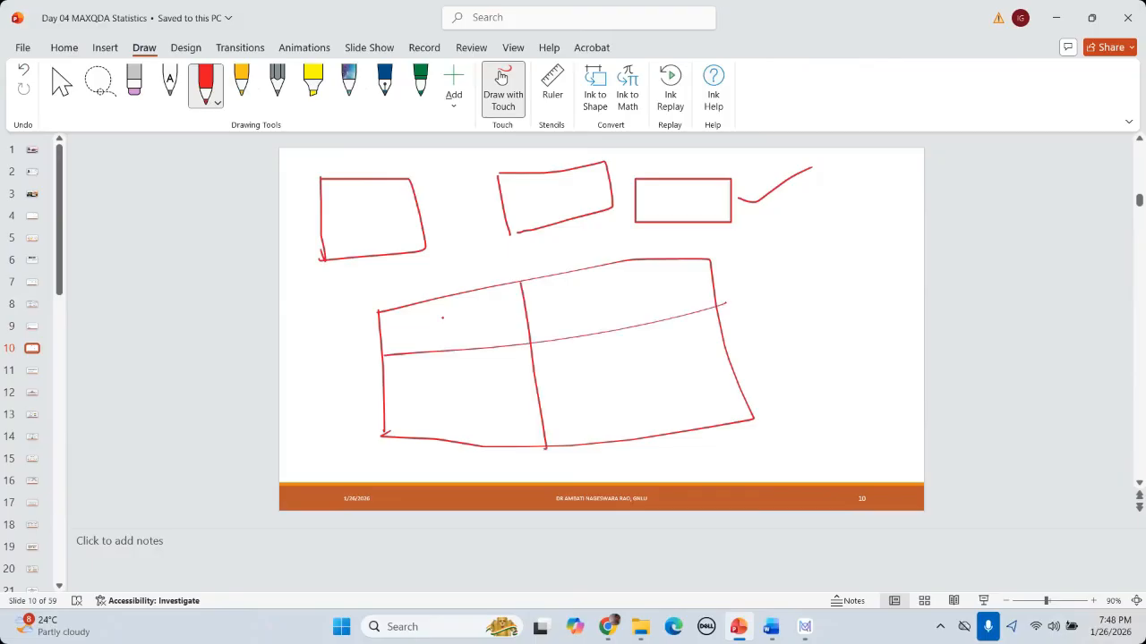
Write "G" and "A.L" in the sketched table's two header cells and draw two row lines beneath them
drag(443, 318, 457, 353)
mouse_move(574, 320)
mouse_down()
mouse_move(597, 313)
mouse_move(596, 302)
mouse_move(625, 324)
mouse_up()
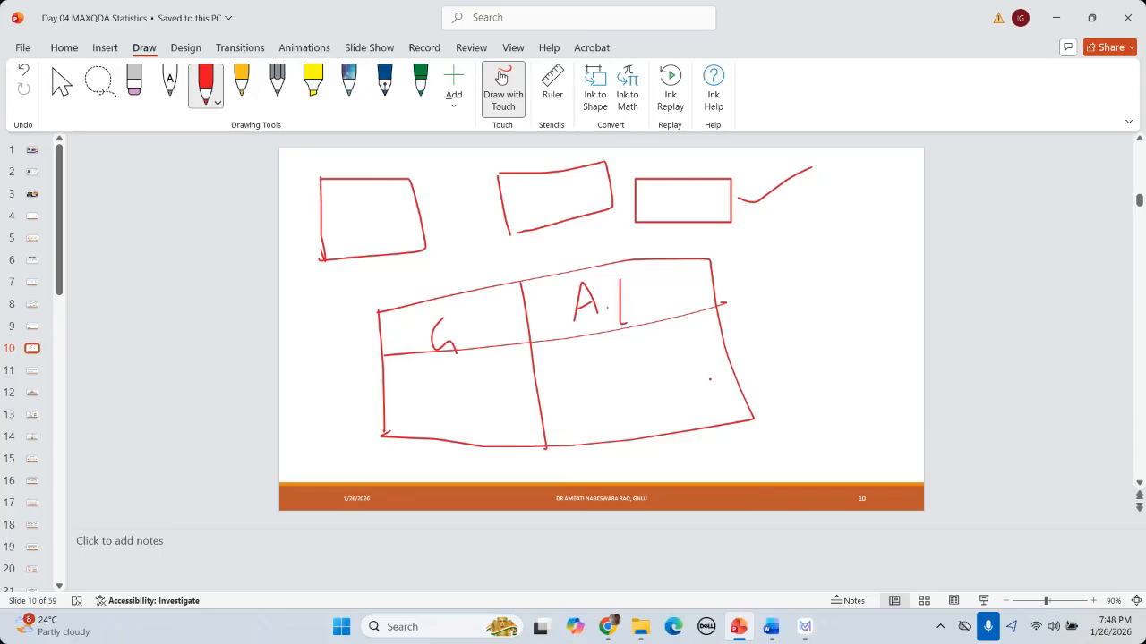
drag(417, 391, 819, 348)
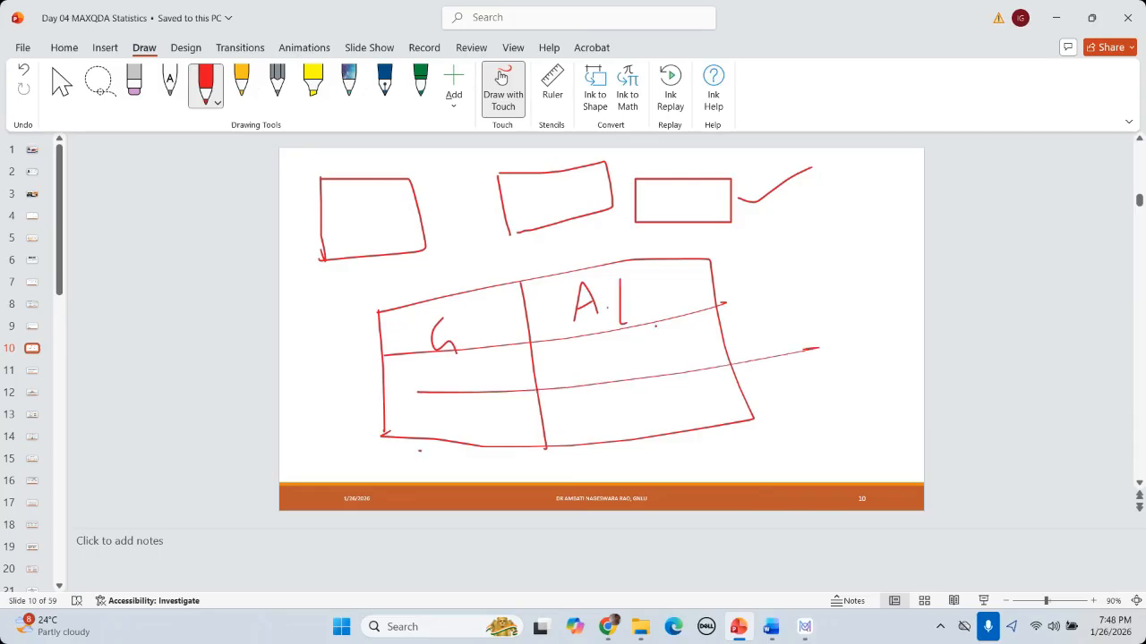
drag(419, 450, 771, 414)
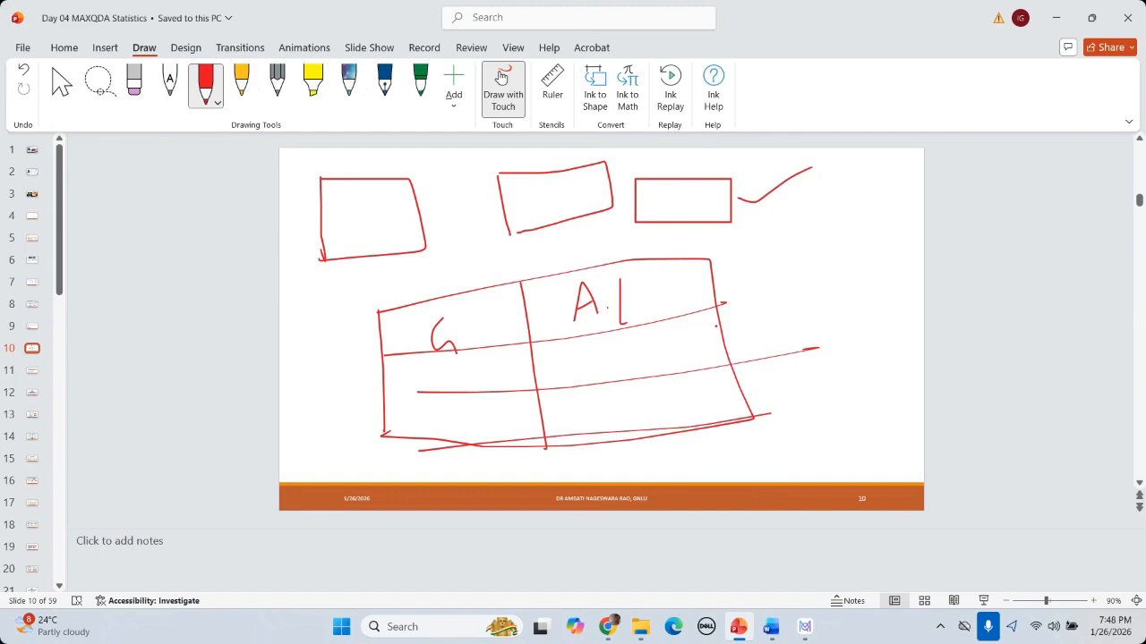
Switch back to MAXQDA Stats and run a Crosstabs analysis with Gender as rows and Department as columns
scroll(607, 308, up, 2)
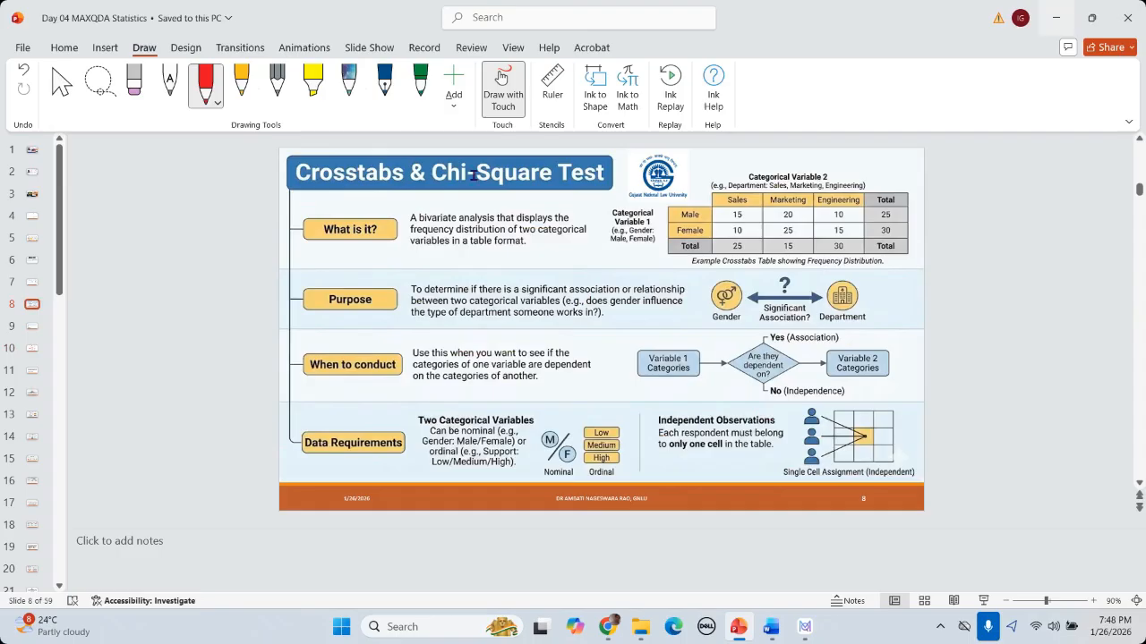
key(alt+Tab)
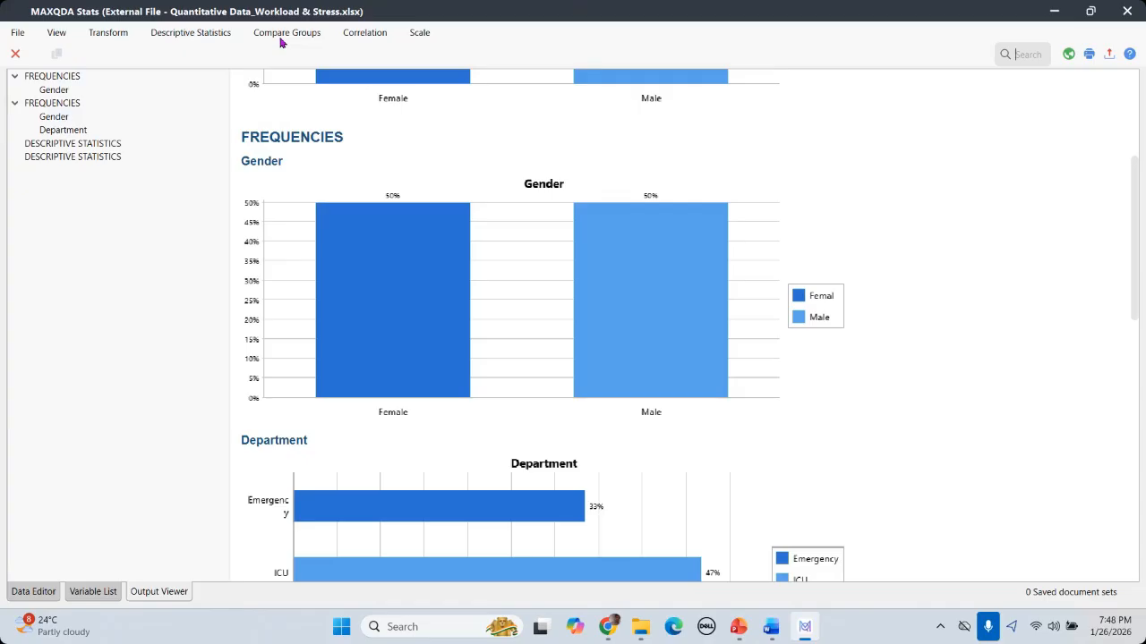
click(281, 36)
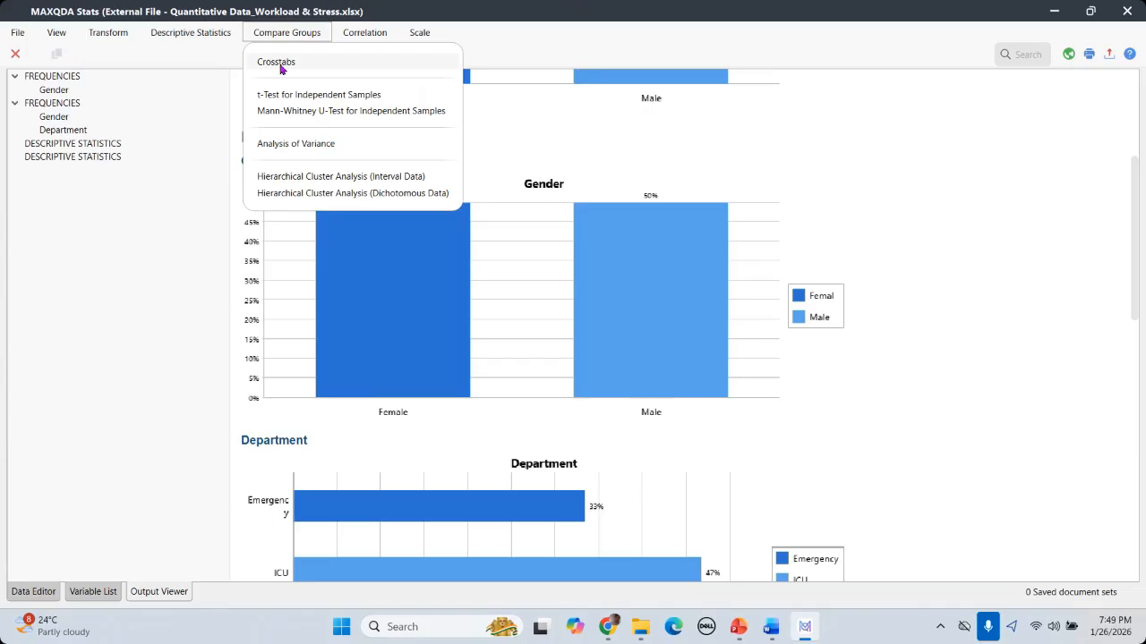
click(280, 63)
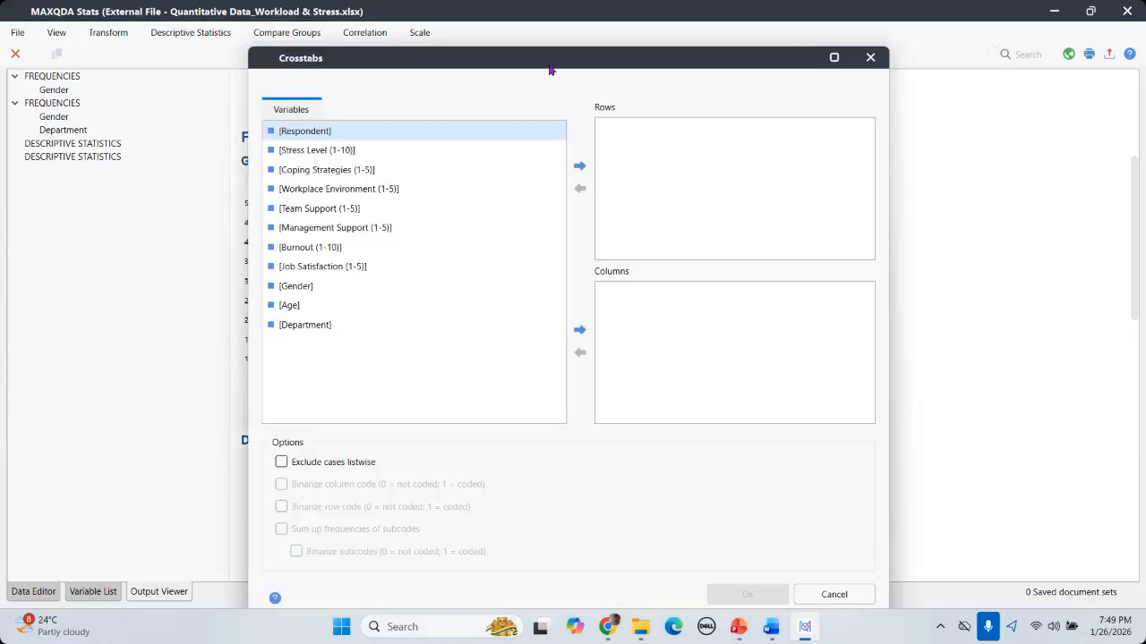
drag(481, 58, 412, 46)
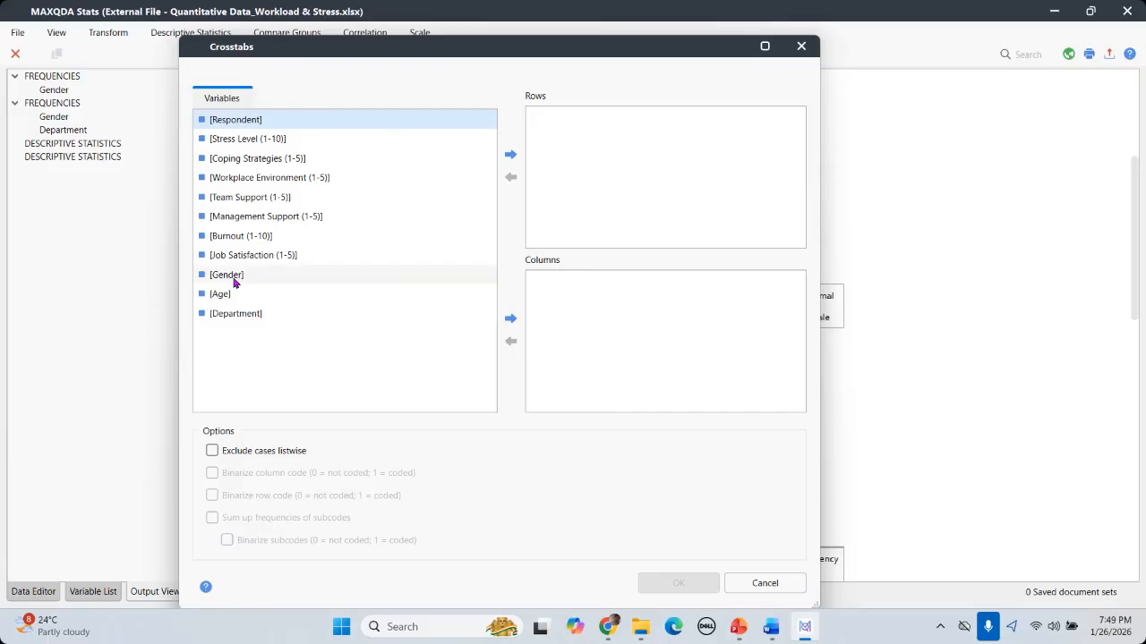
click(235, 279)
click(512, 157)
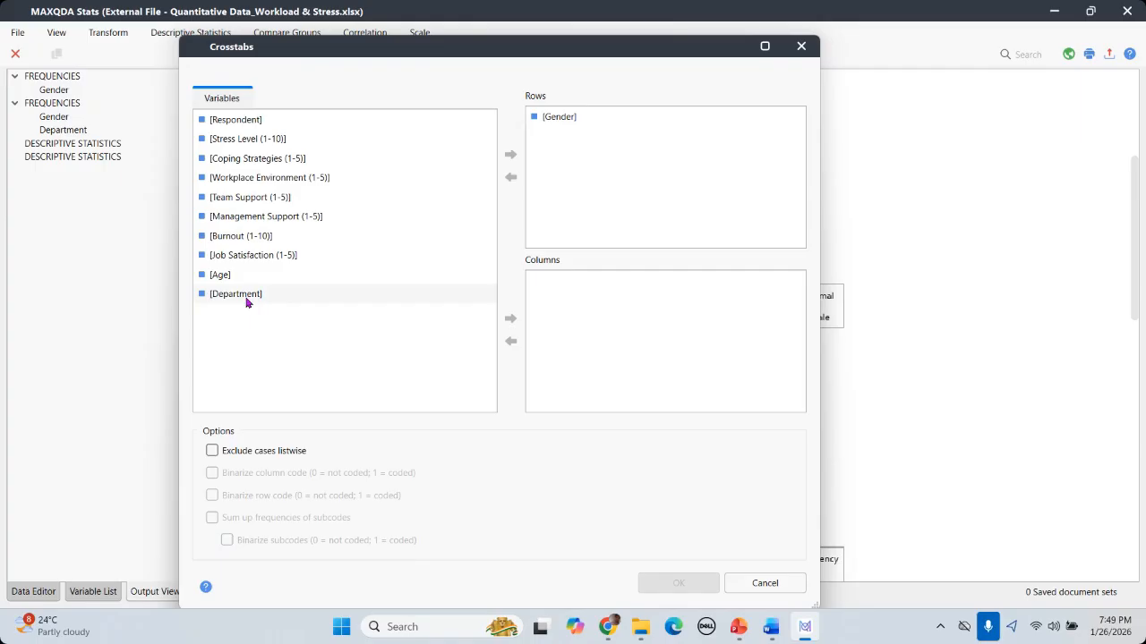
click(247, 302)
click(512, 321)
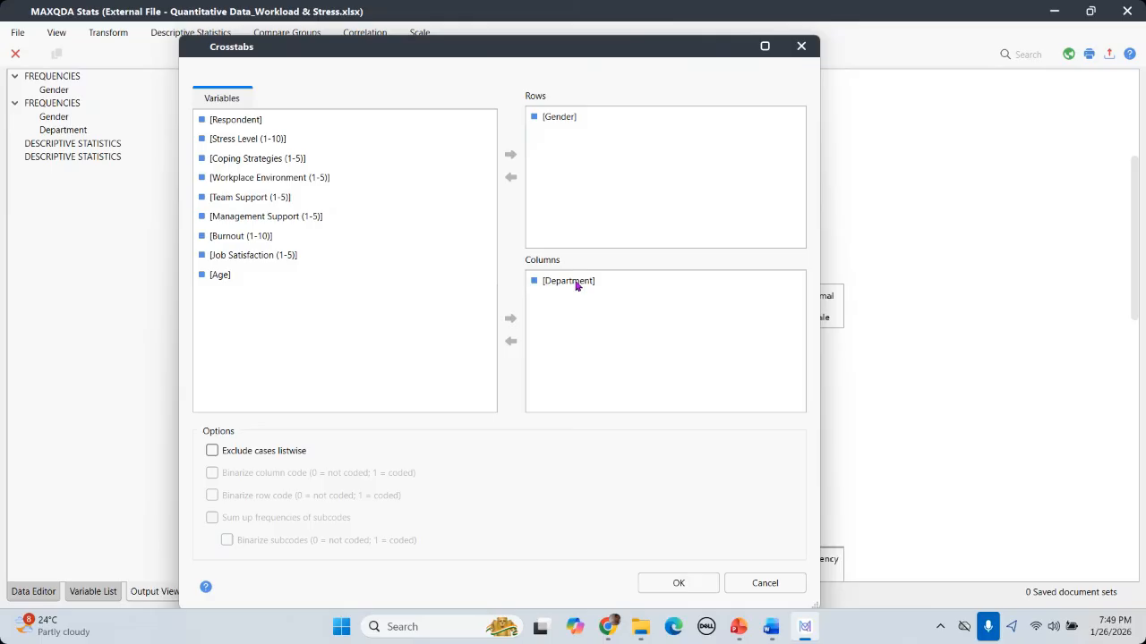
mouse_move(576, 284)
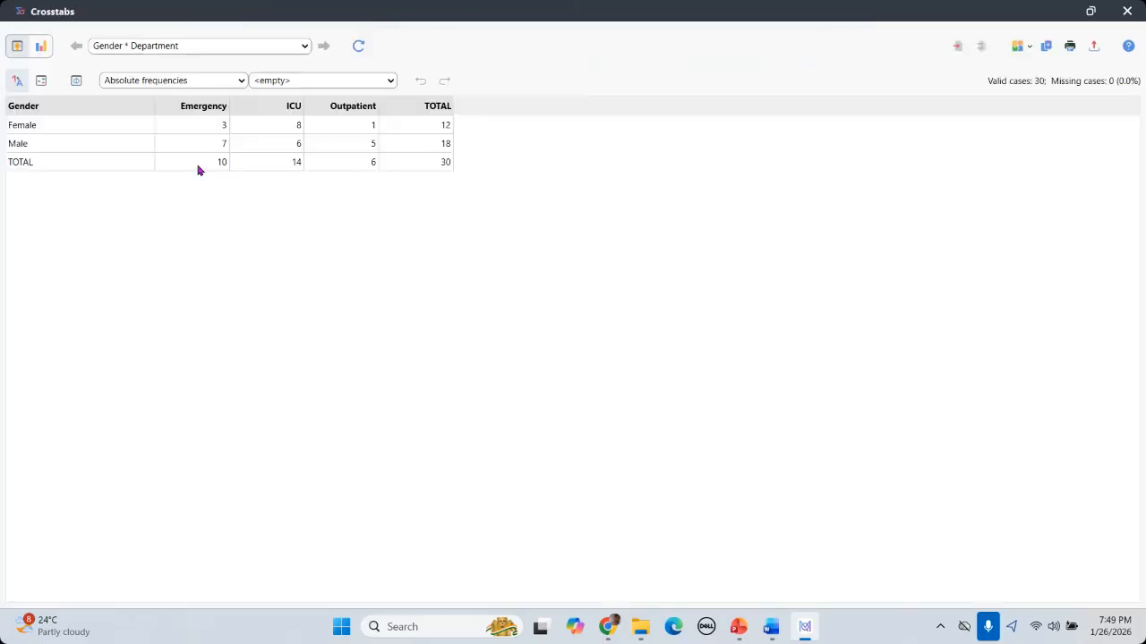
Examine the absolute frequencies and the row and column totals in the Gender by Department crosstab
click(198, 169)
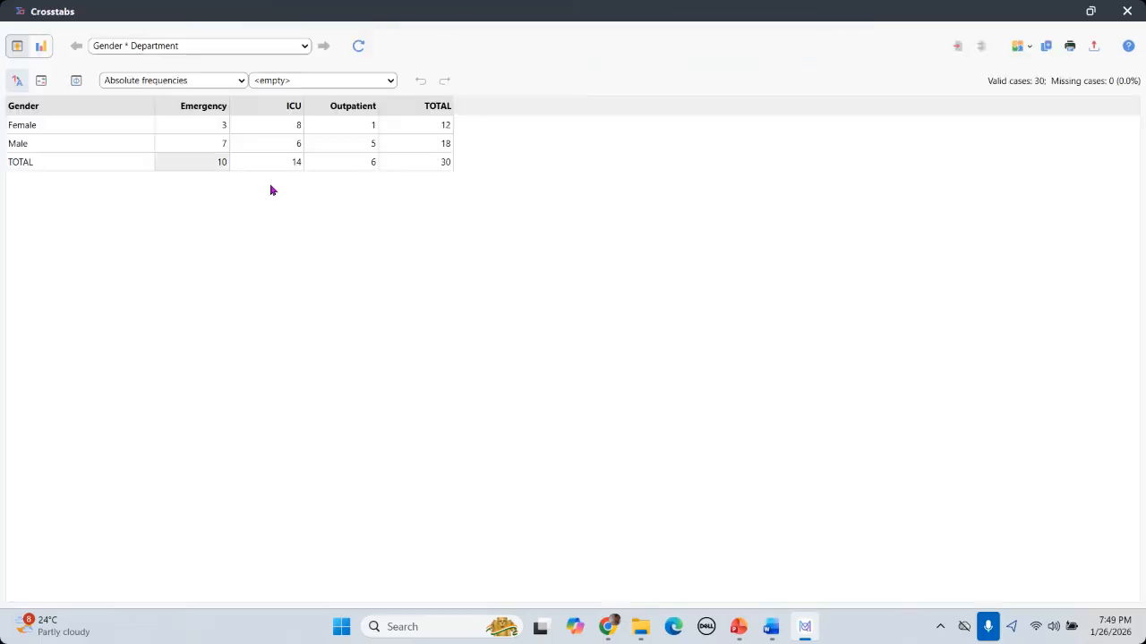
click(451, 170)
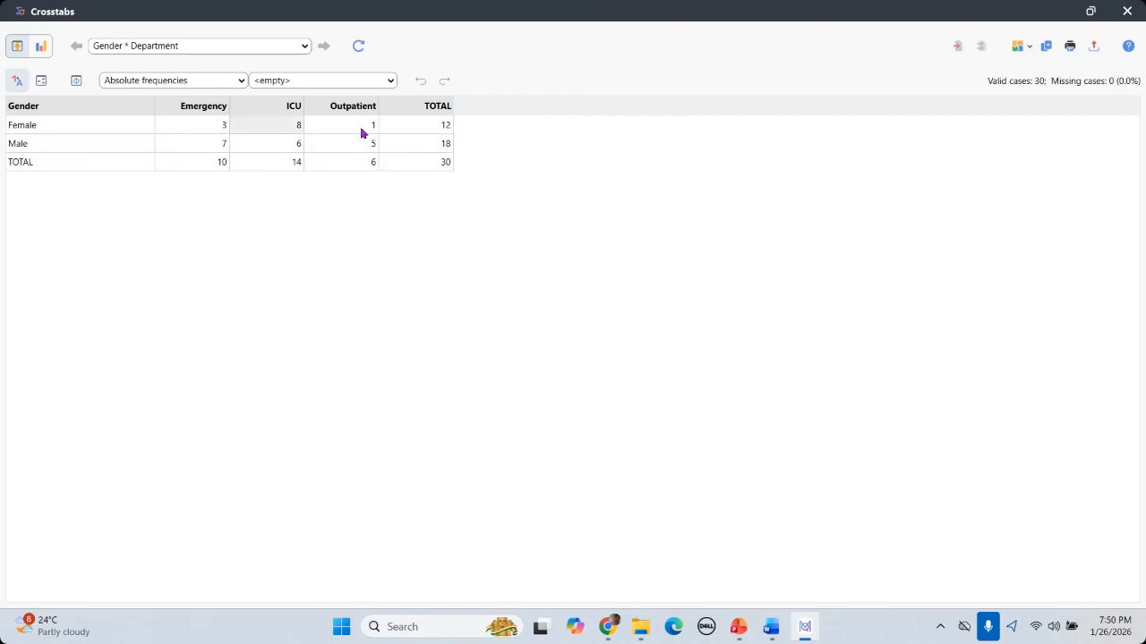
click(210, 165)
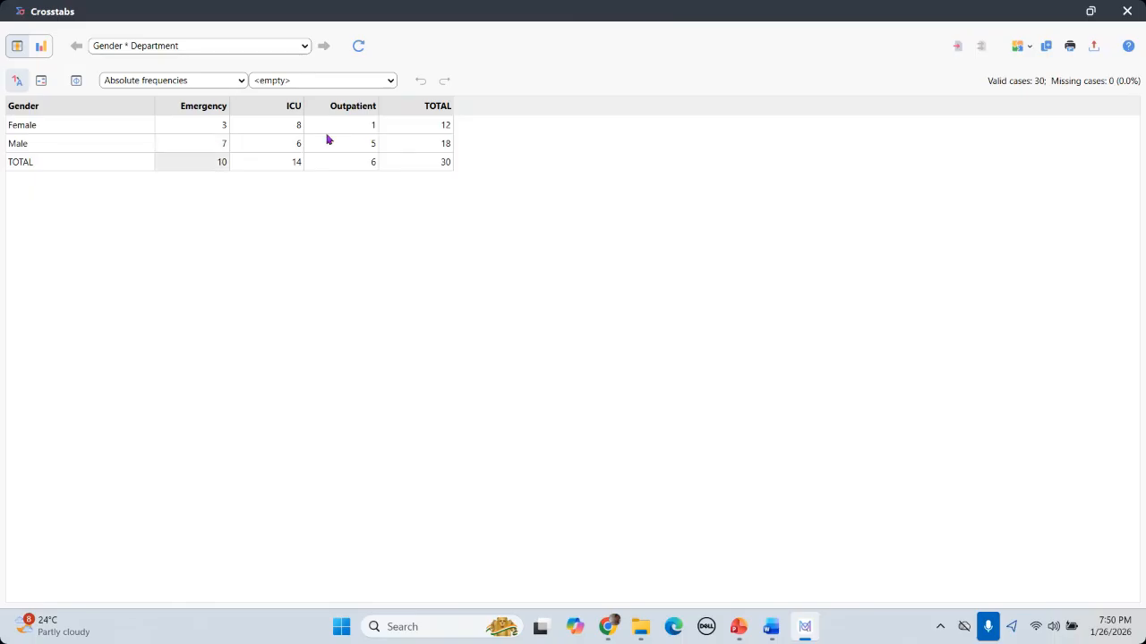
click(328, 140)
click(461, 119)
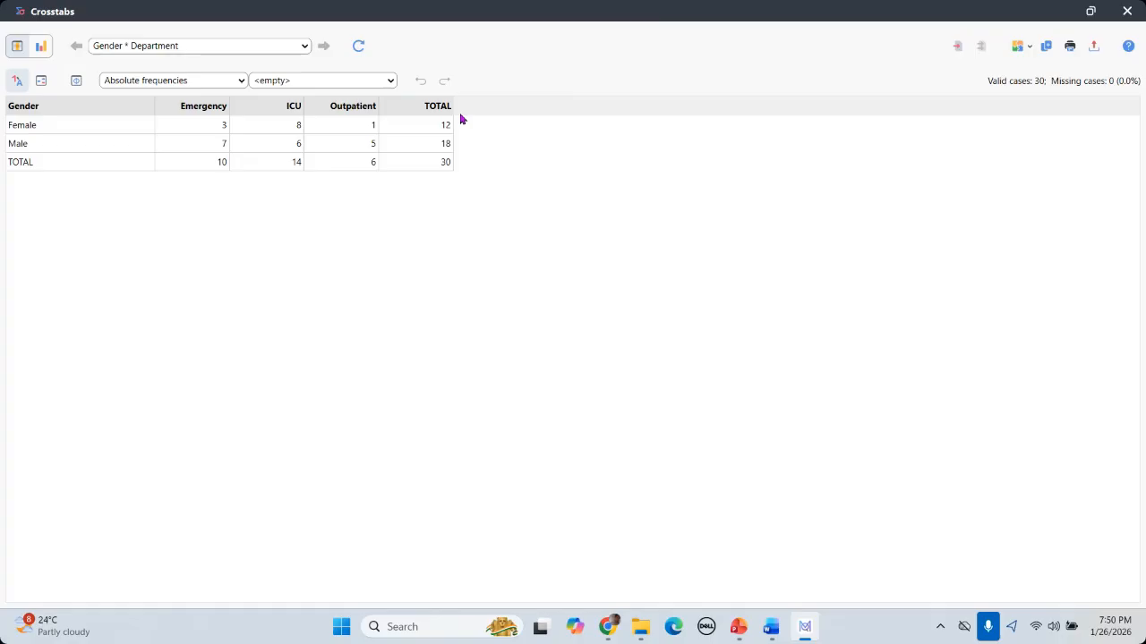
click(449, 151)
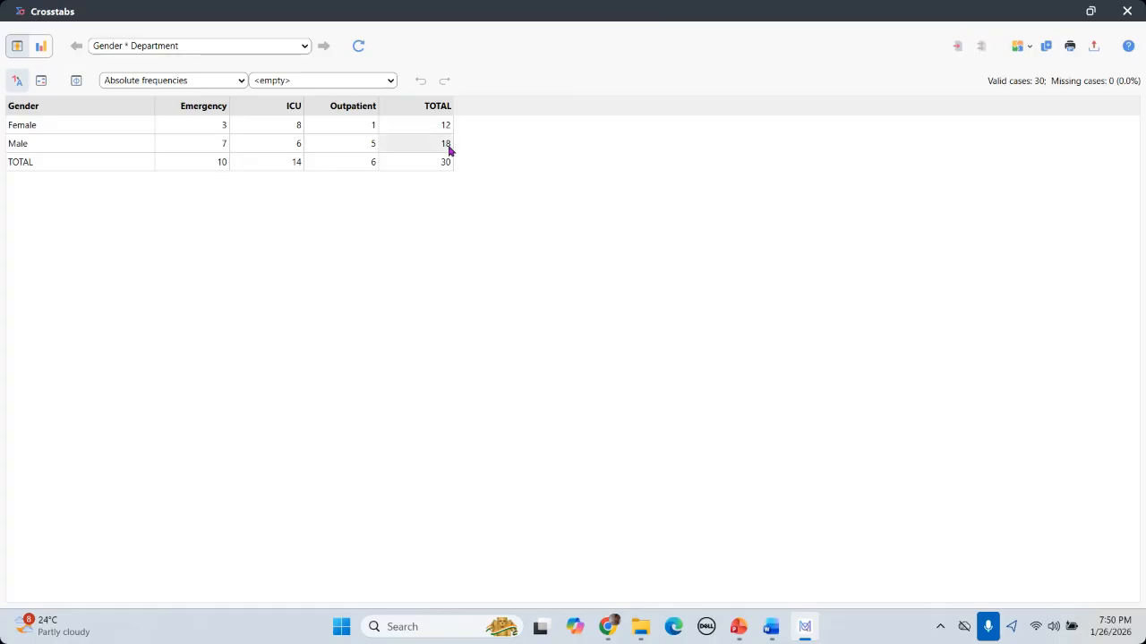
click(216, 167)
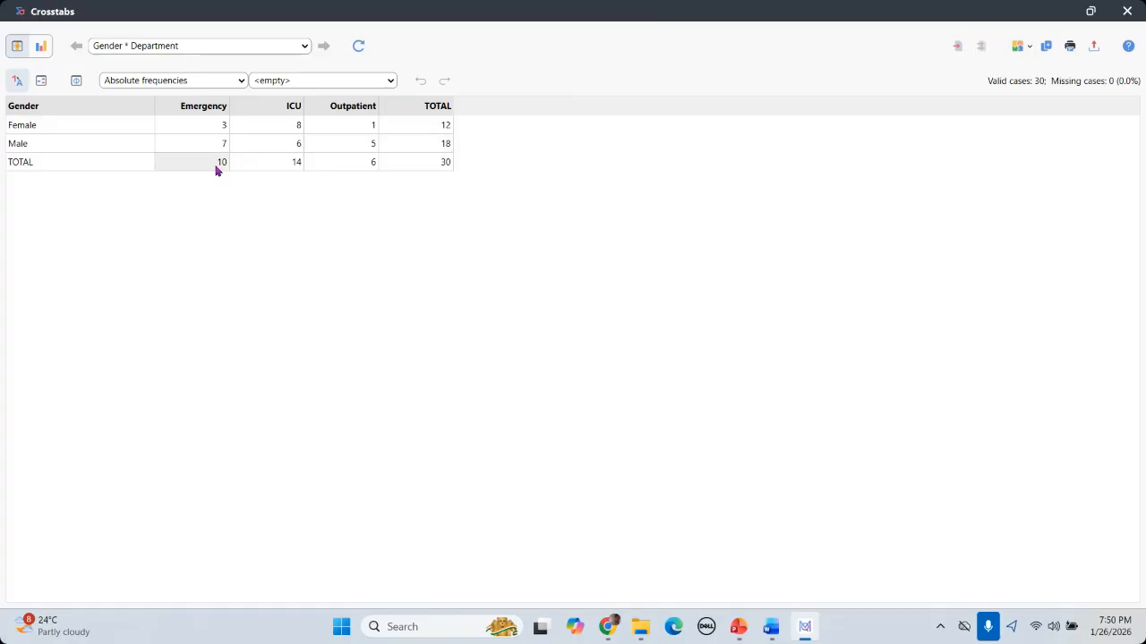
click(289, 169)
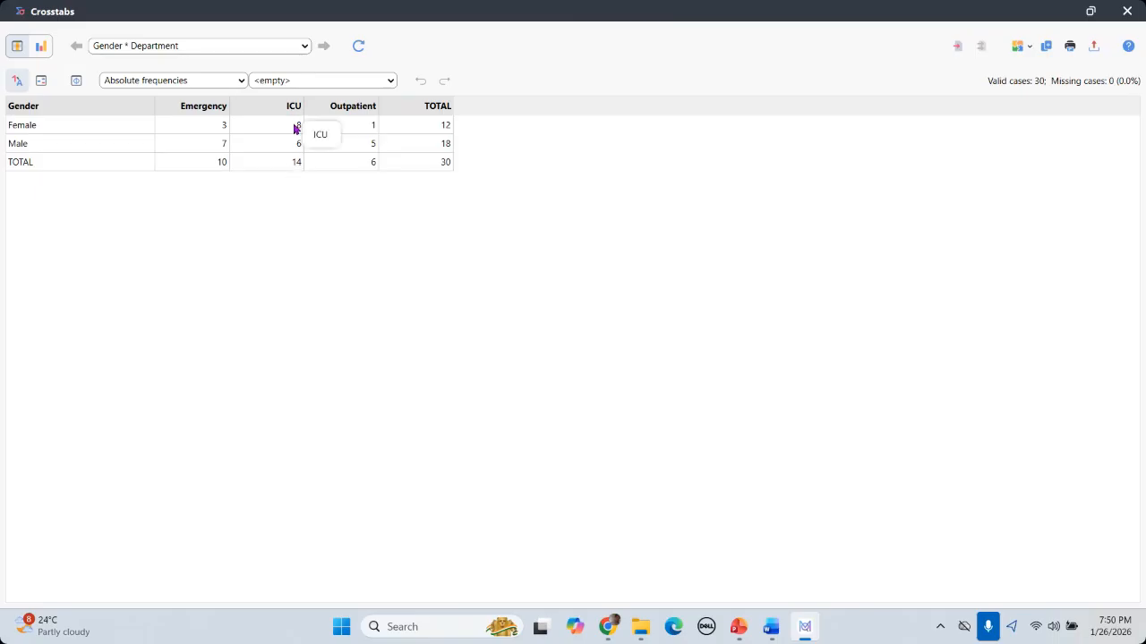
click(295, 129)
click(137, 150)
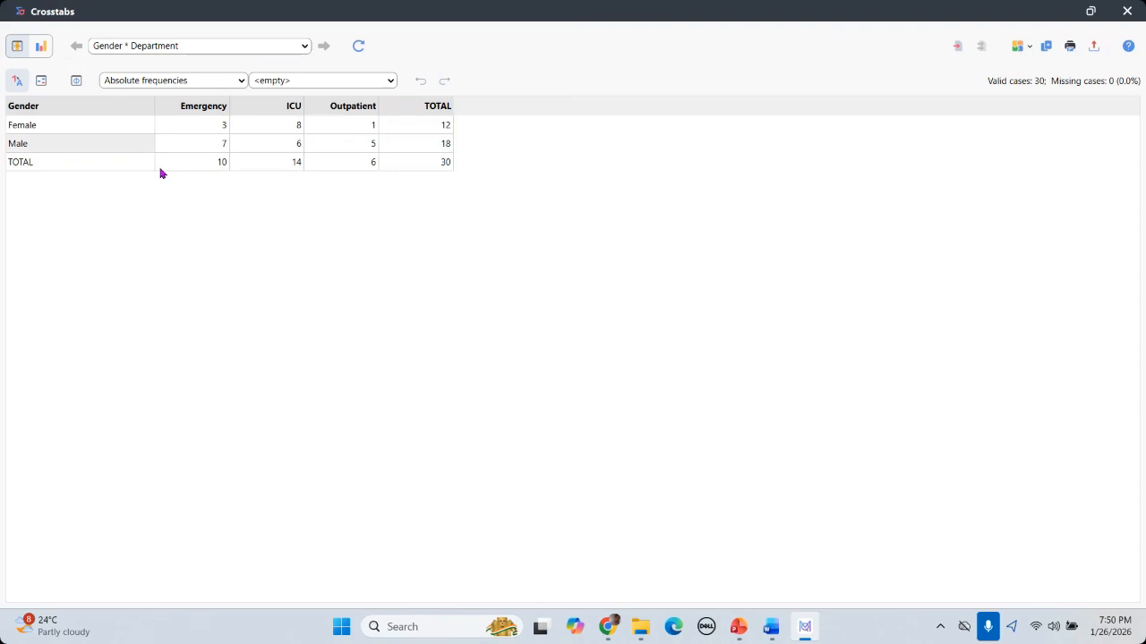
click(161, 169)
click(192, 229)
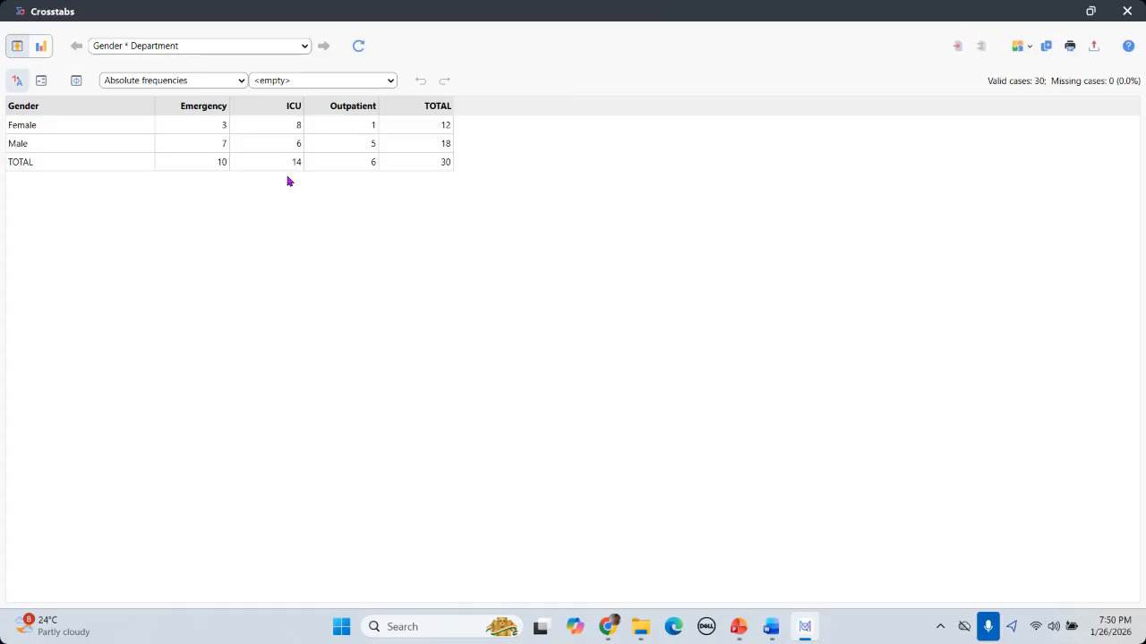
View the Gender by Department crosstab as a horizontal bar chart and return to its table
click(43, 48)
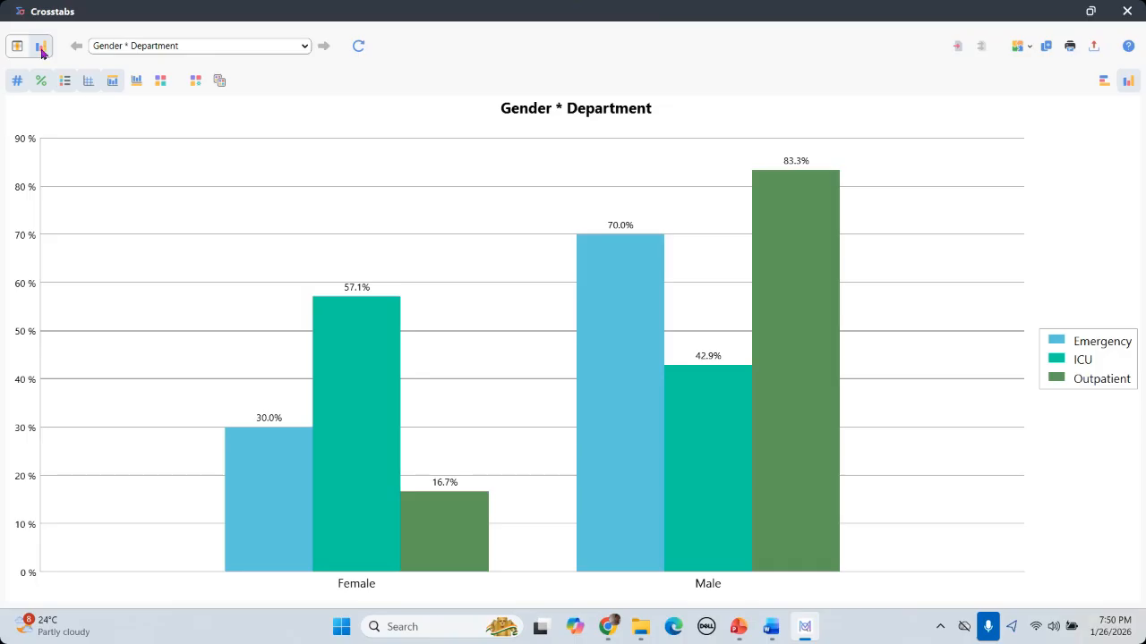
click(1104, 82)
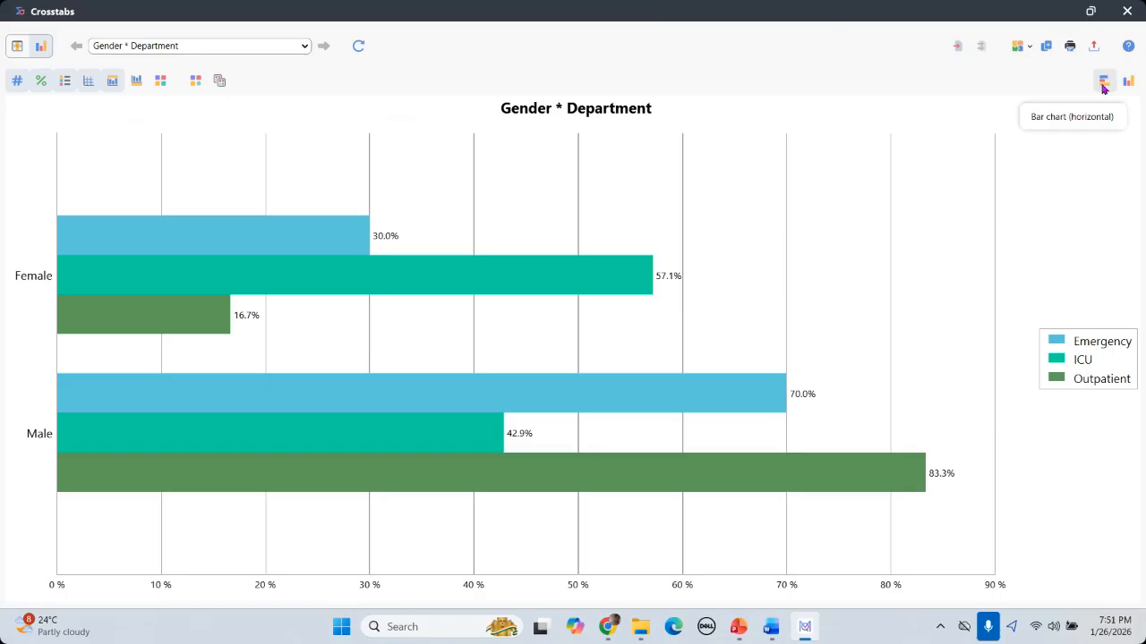
click(40, 50)
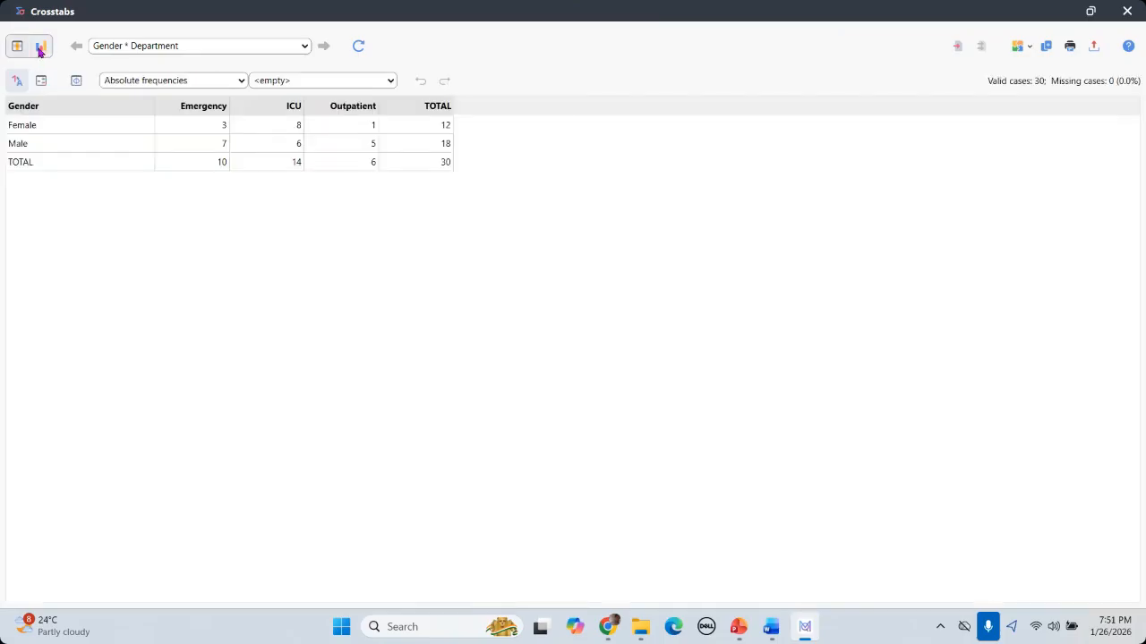
View the Gender by Department crosstab as a bar chart and switch its bars to absolute counts and back to percentages
click(40, 49)
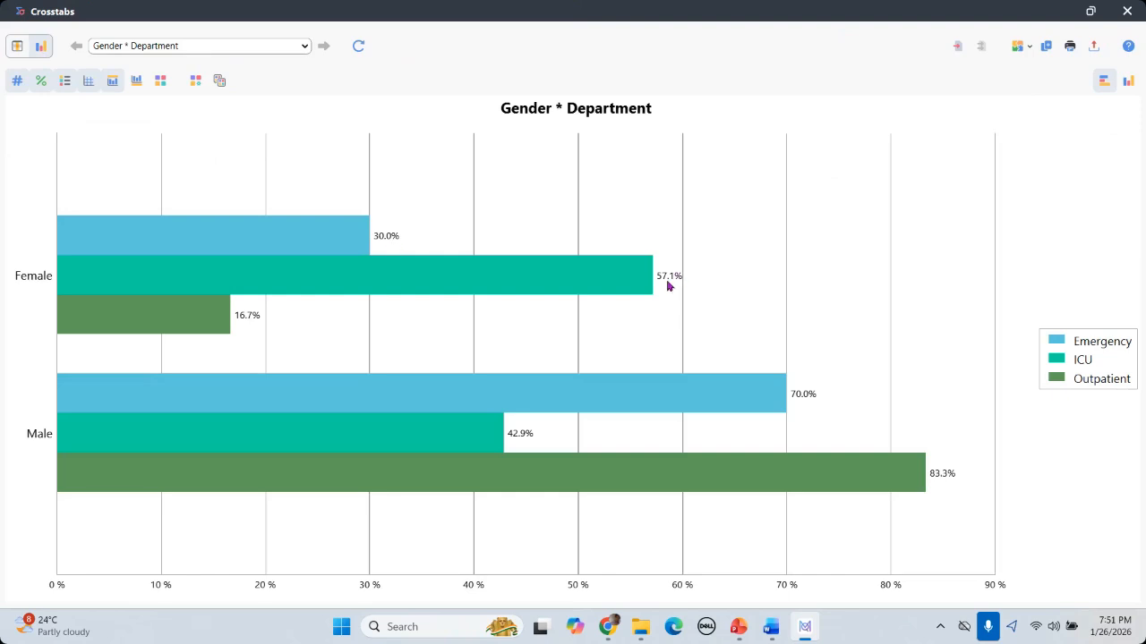
click(43, 83)
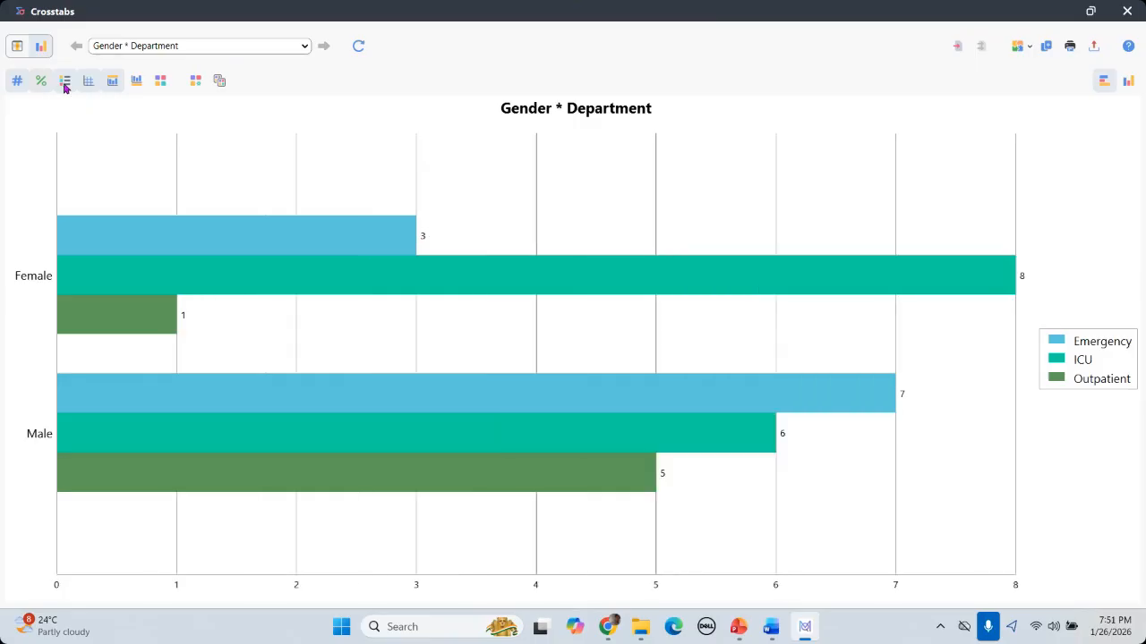
click(64, 84)
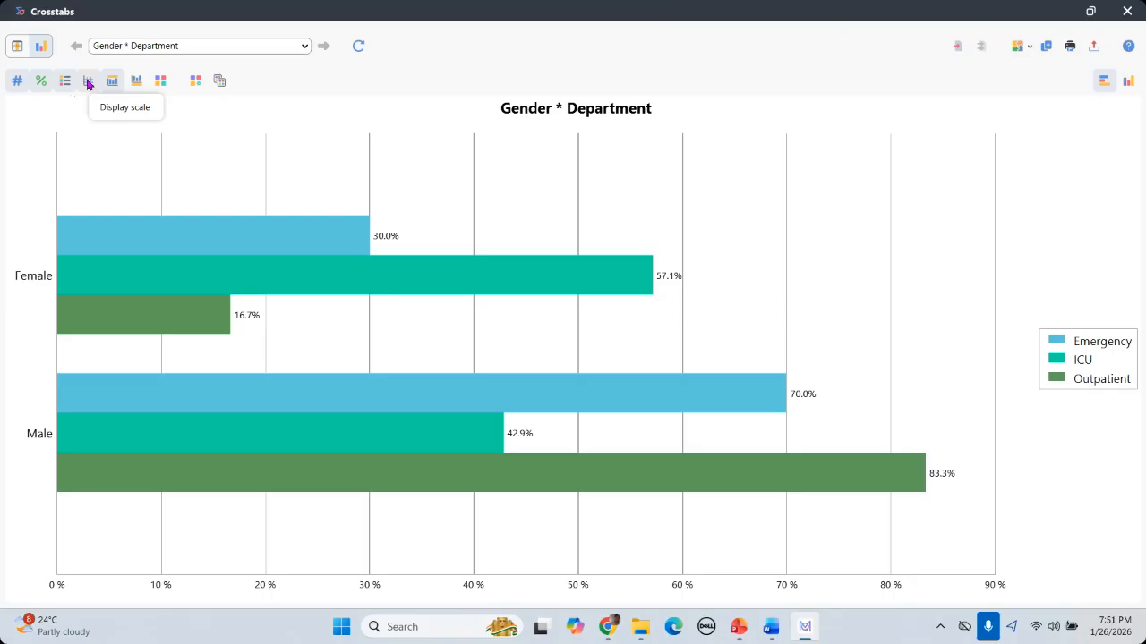
Hide the scale of the Gender by Department chart and apply a blue and purple color scheme to its bars
click(89, 83)
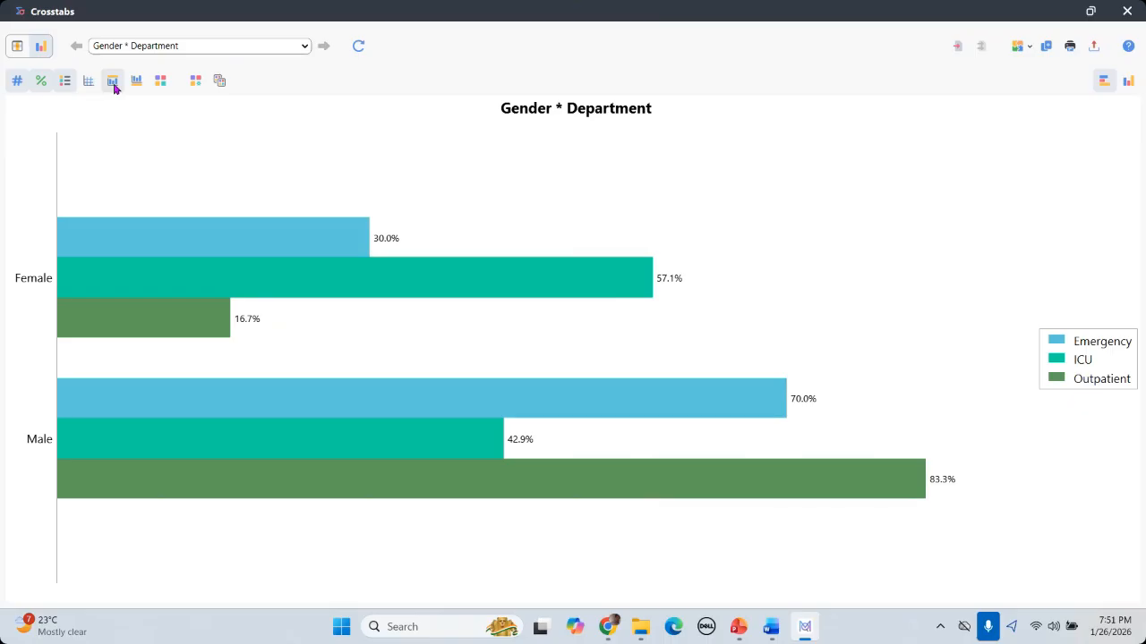
click(113, 82)
click(160, 82)
click(331, 266)
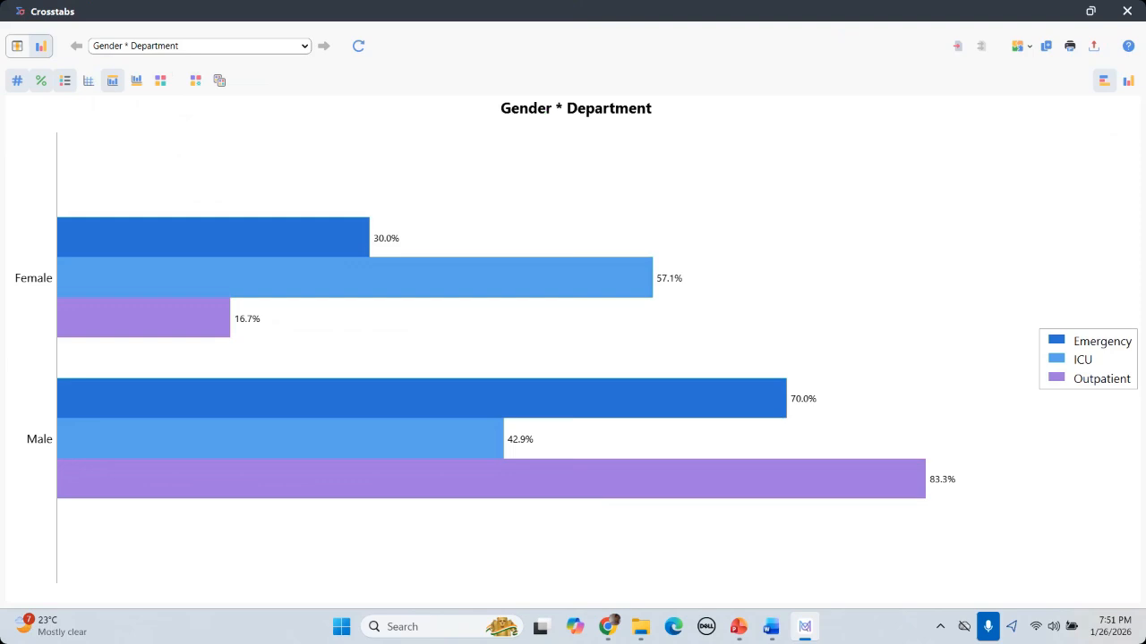
Return to the Gender by Department table and examine the female and male frequencies and totals across the departments
click(275, 51)
click(43, 49)
click(43, 49)
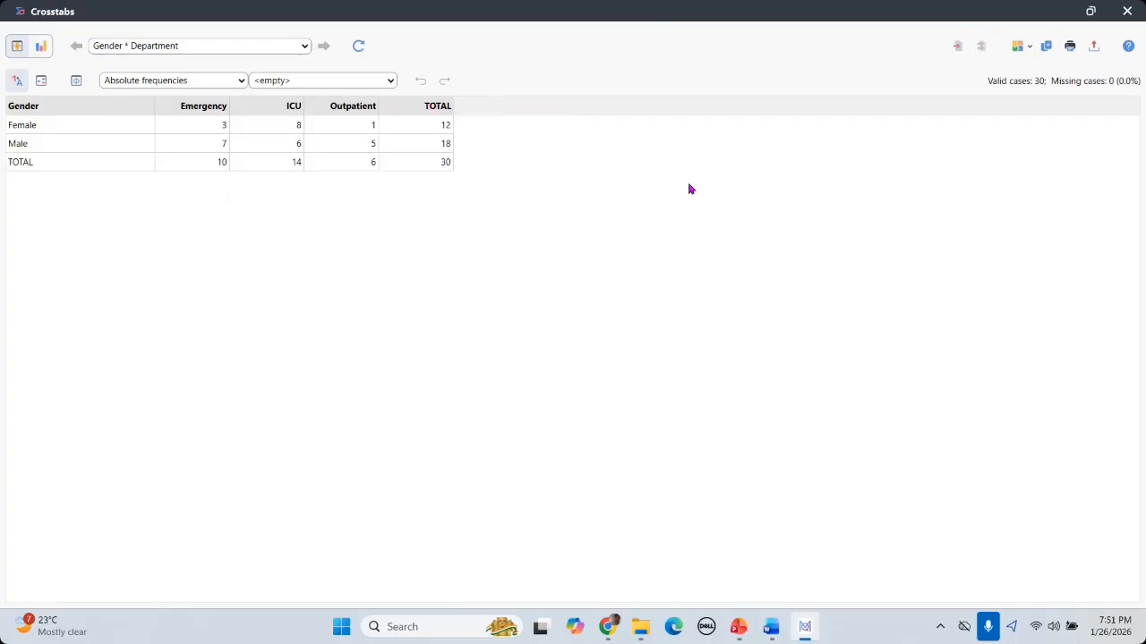
click(176, 132)
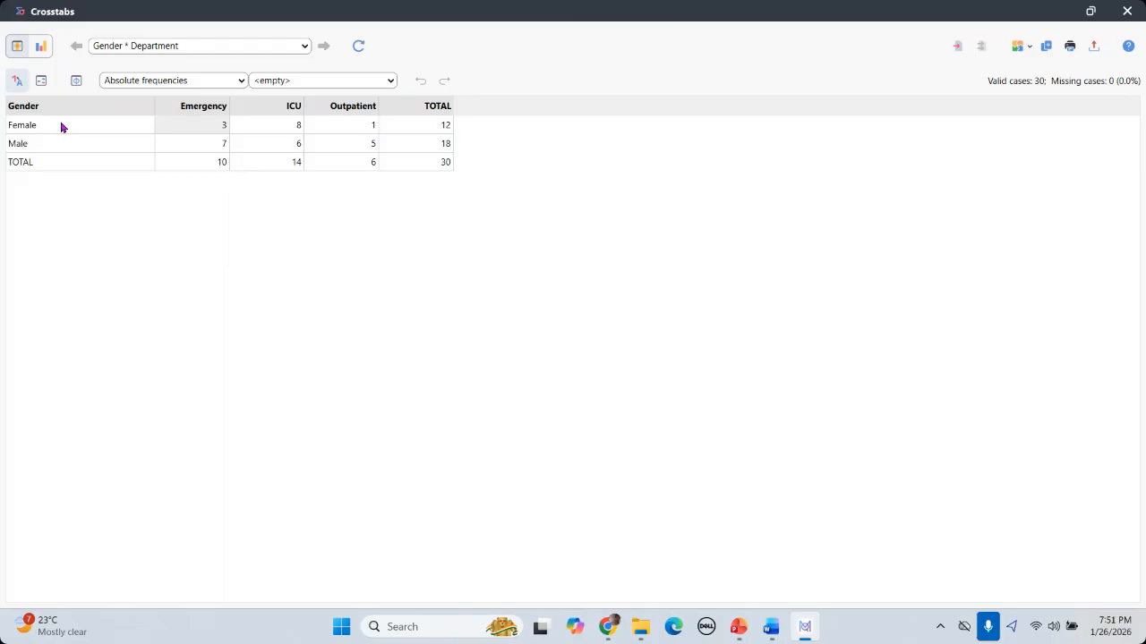
click(61, 127)
click(412, 144)
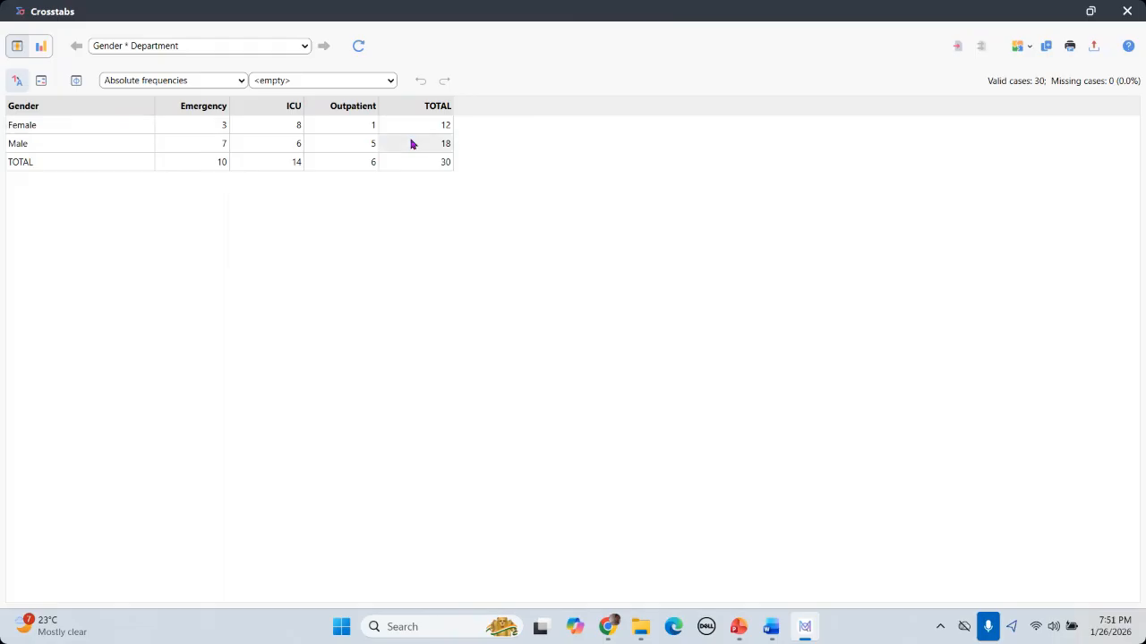
click(564, 197)
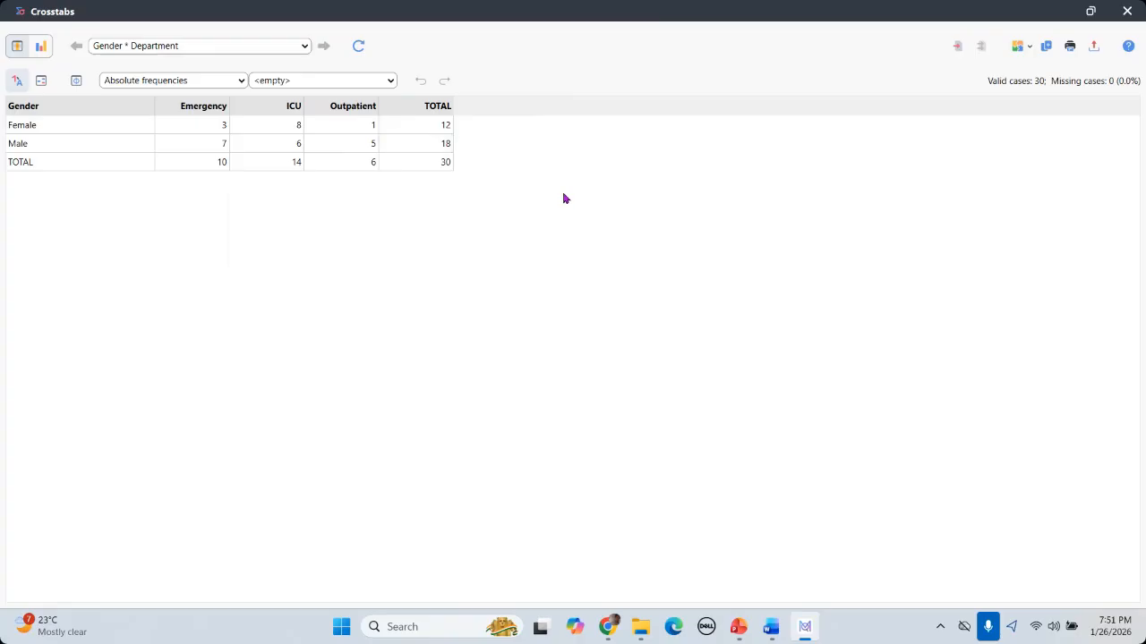
click(424, 125)
click(437, 141)
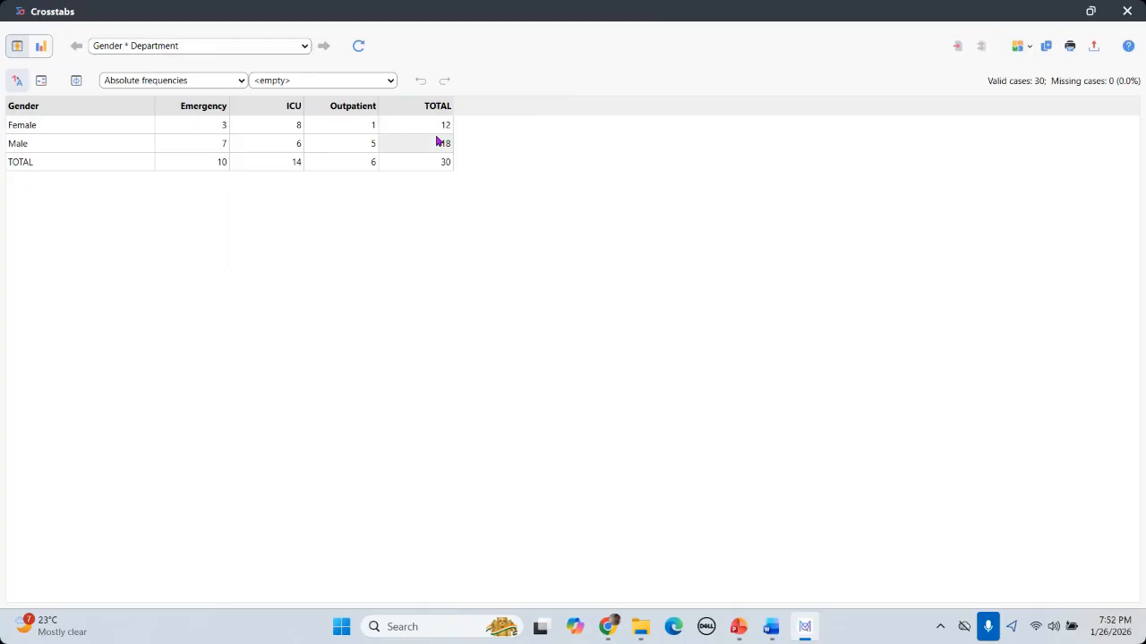
click(32, 133)
click(31, 146)
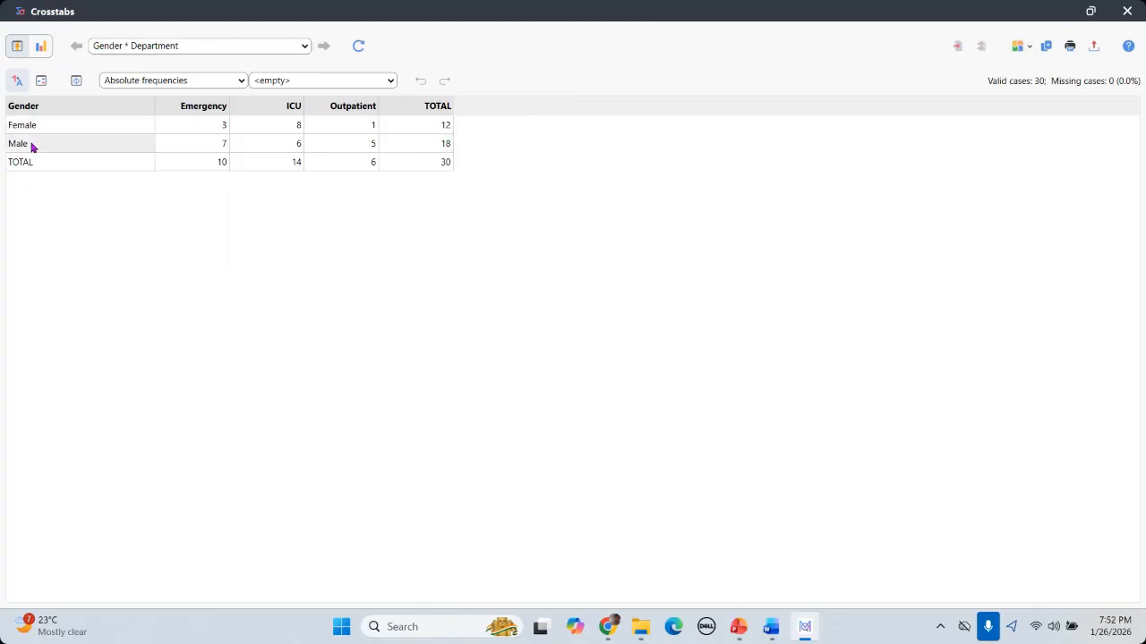
click(218, 124)
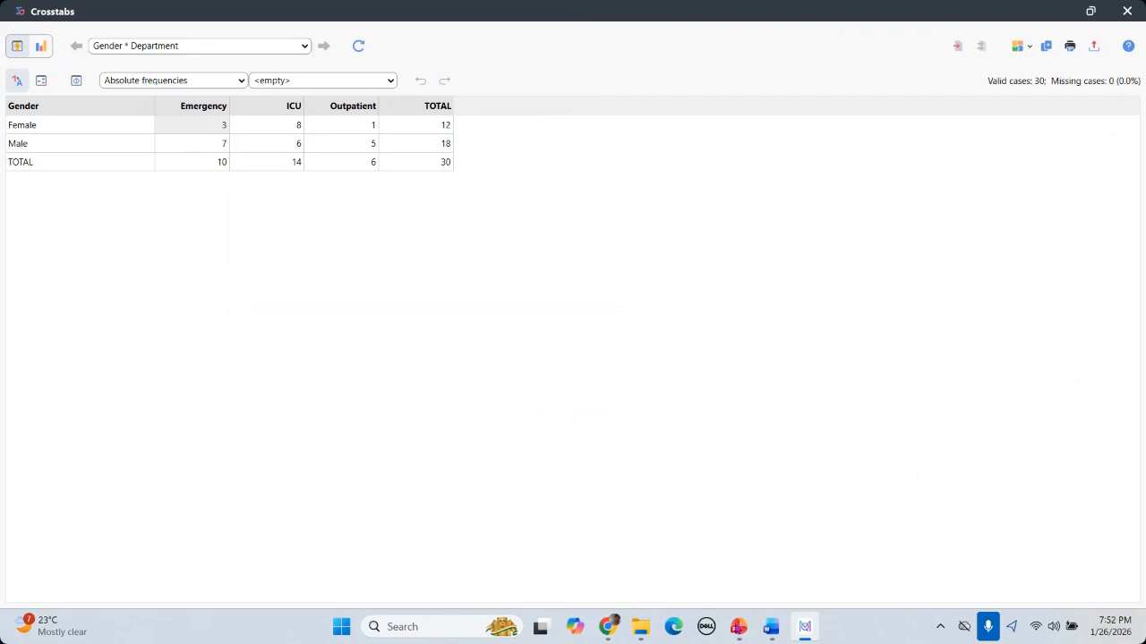
Switch to PowerPoint to view the slide on Crosstabs & Chi-Square Test
click(670, 273)
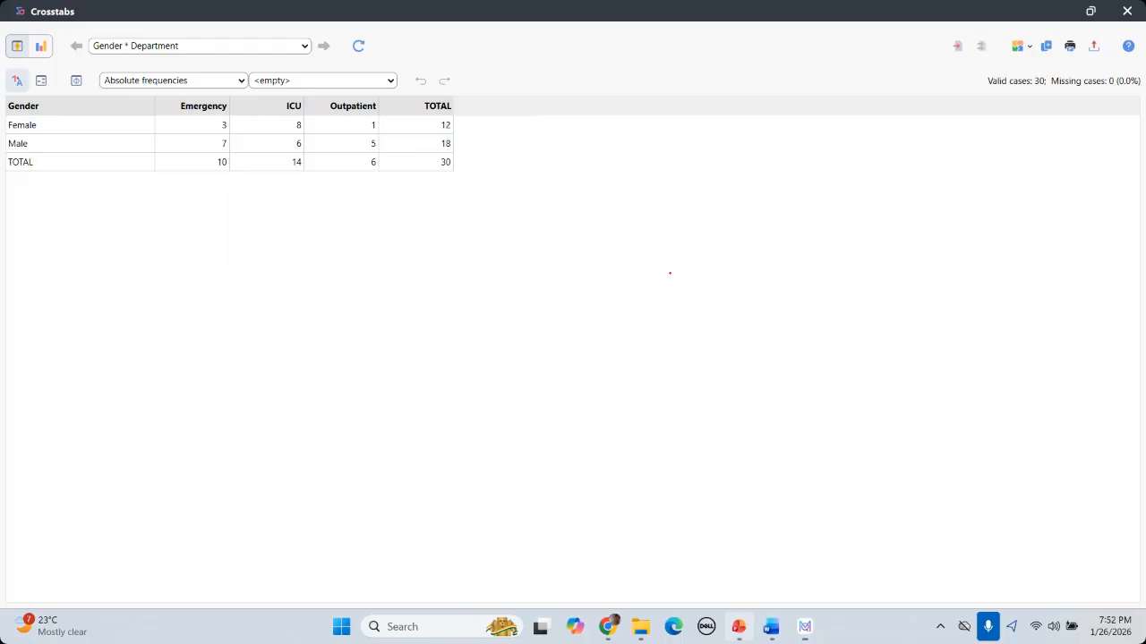
key(alt+Tab)
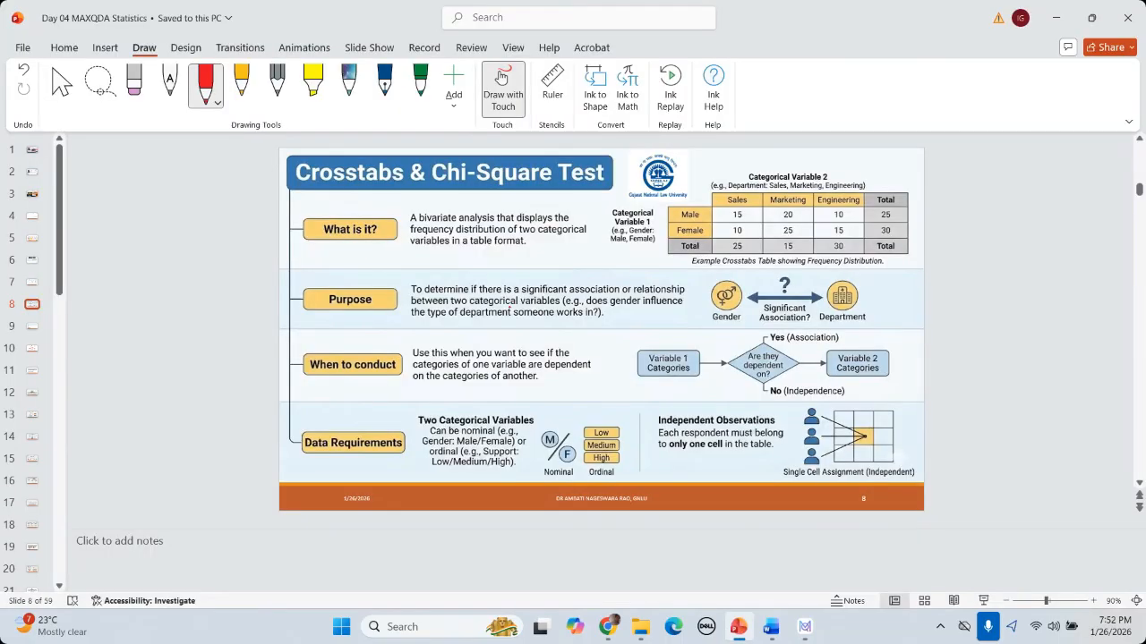
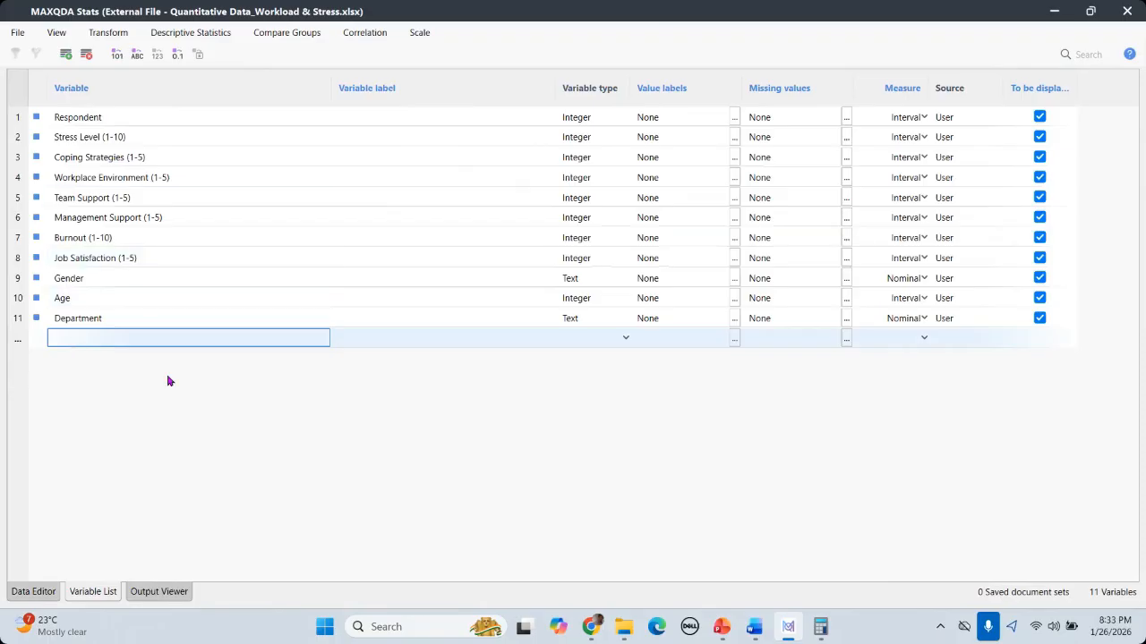
Enter a new variable named "Annual income" in the empty row of the Variable List
click(79, 340)
click(88, 336)
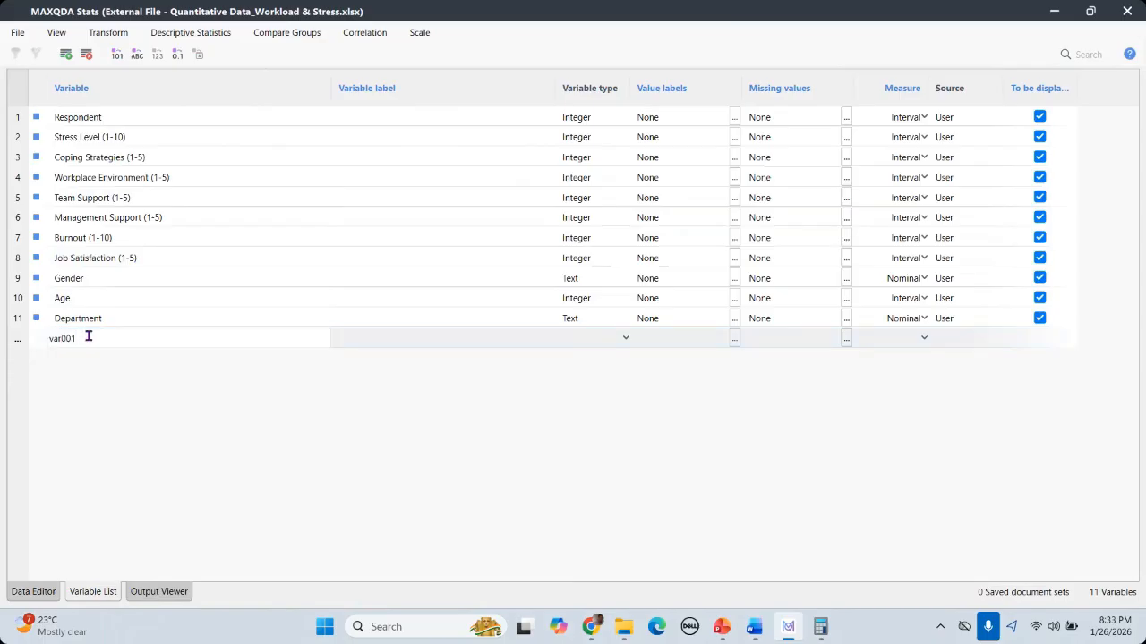
key(BackSpace)
key(BackSpace)
key(BackSpace)
key(BackSpace)
key(BackSpace)
key(BackSpace)
text(Annual incoem)
key(BackSpace)
key(BackSpace)
key(BackSpace)
text(ome)
key(Tab)
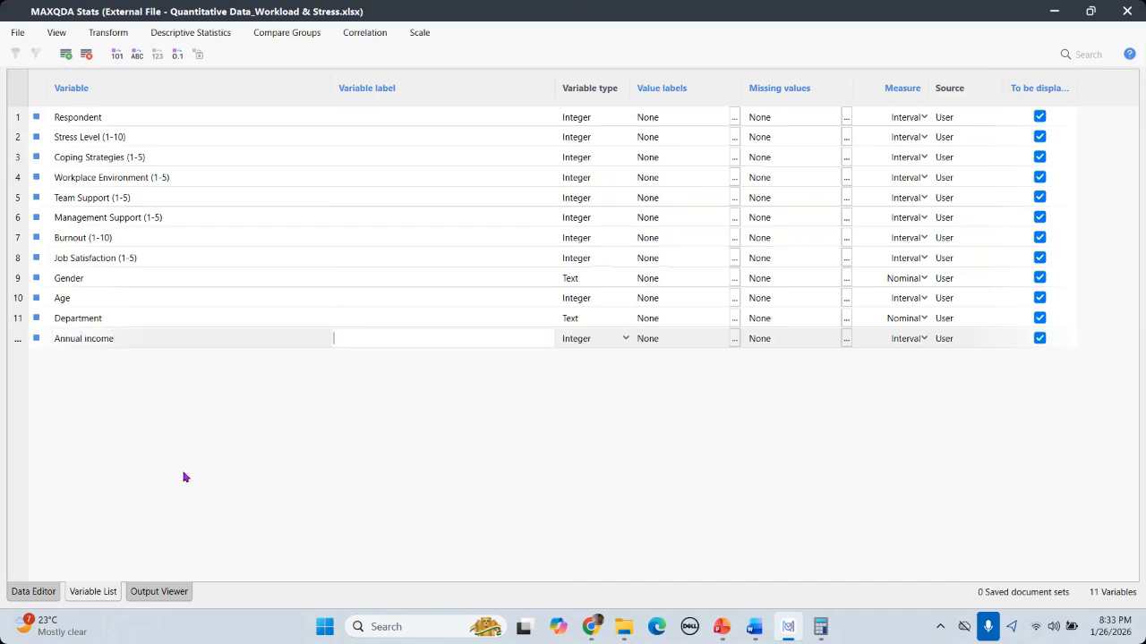
Try Text as the variable type for Annual income and set it back to Integer
click(624, 342)
click(625, 341)
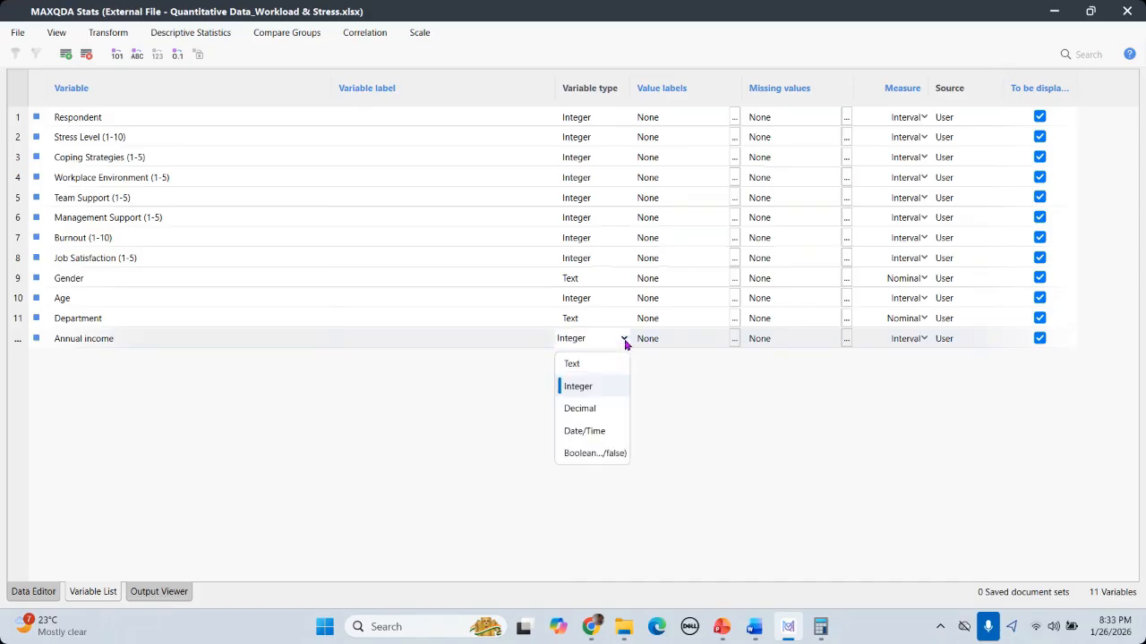
click(582, 365)
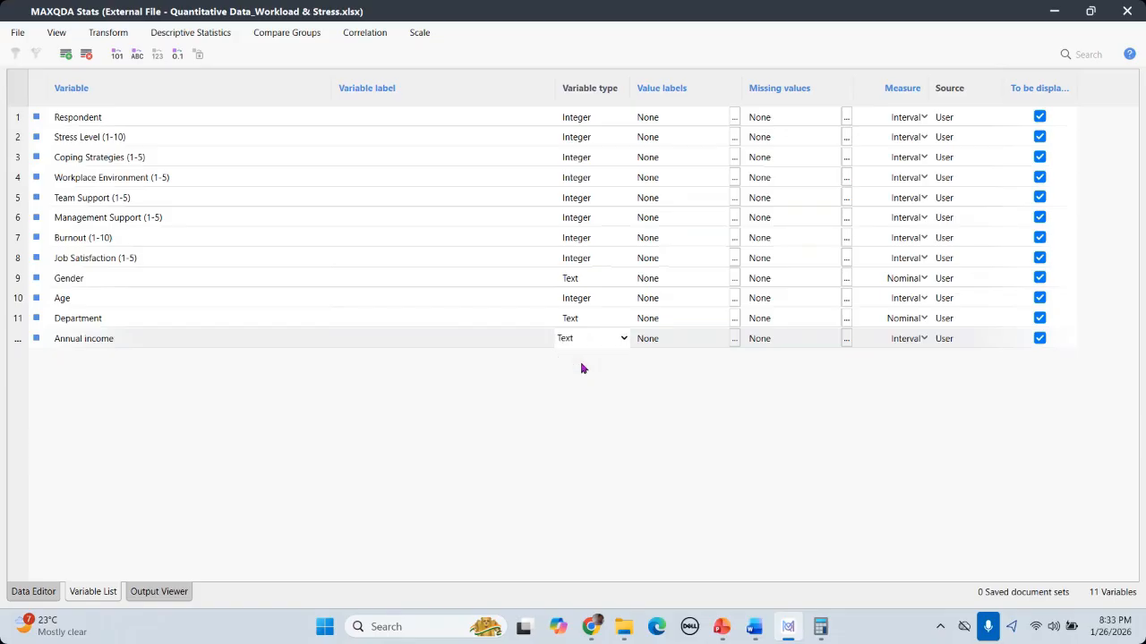
click(624, 340)
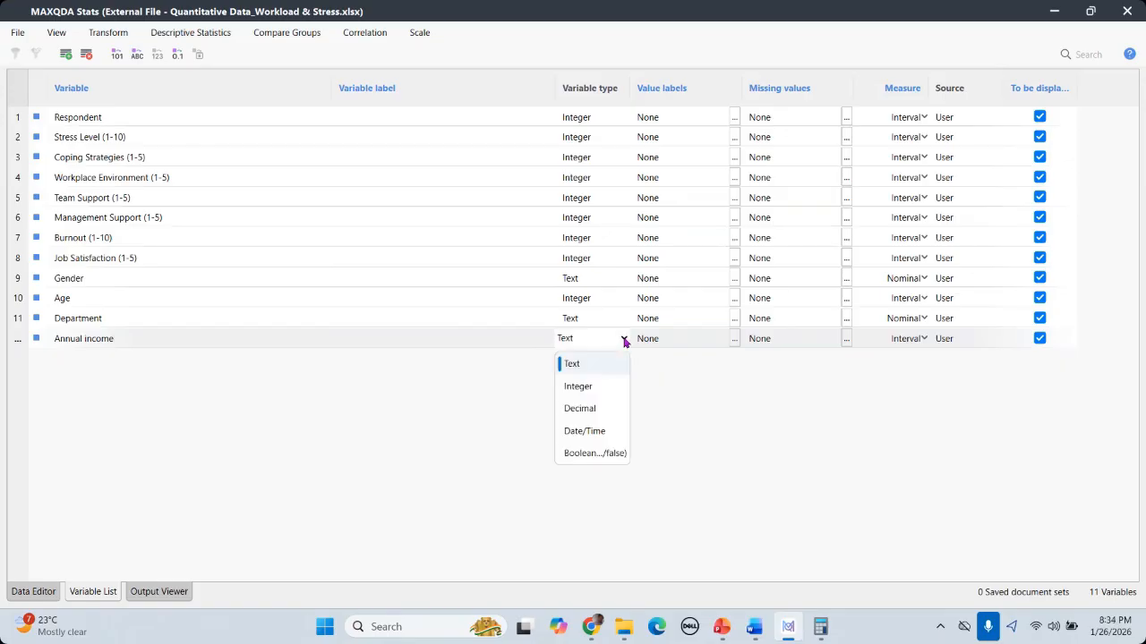
click(578, 387)
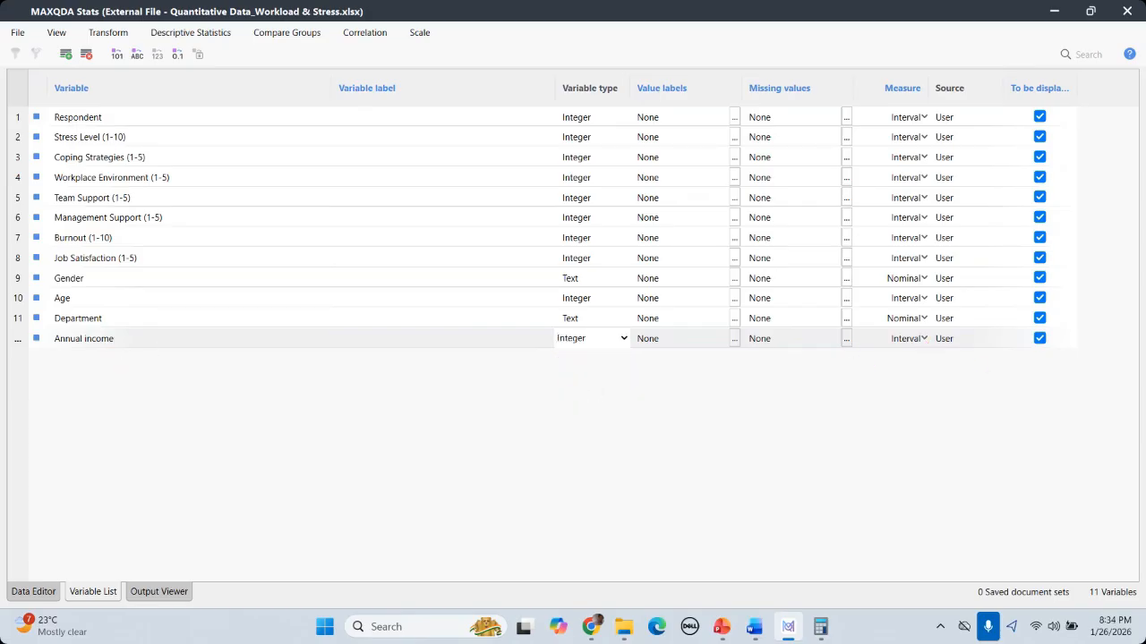
Commit the new Annual income row to the Variable List
click(83, 362)
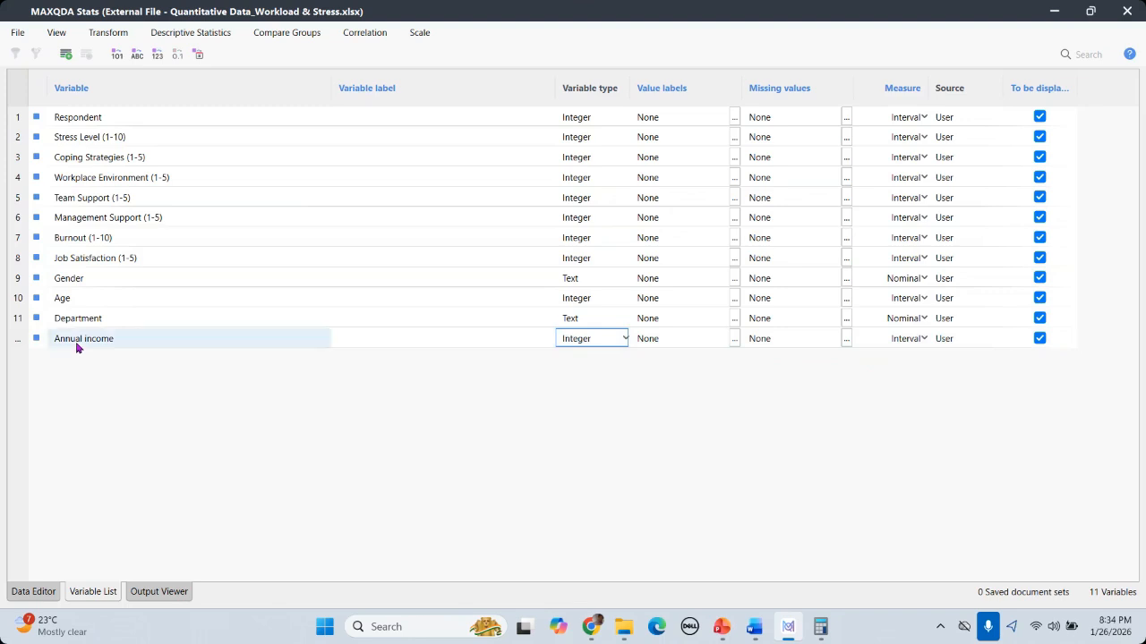
click(77, 342)
click(22, 343)
key(Return)
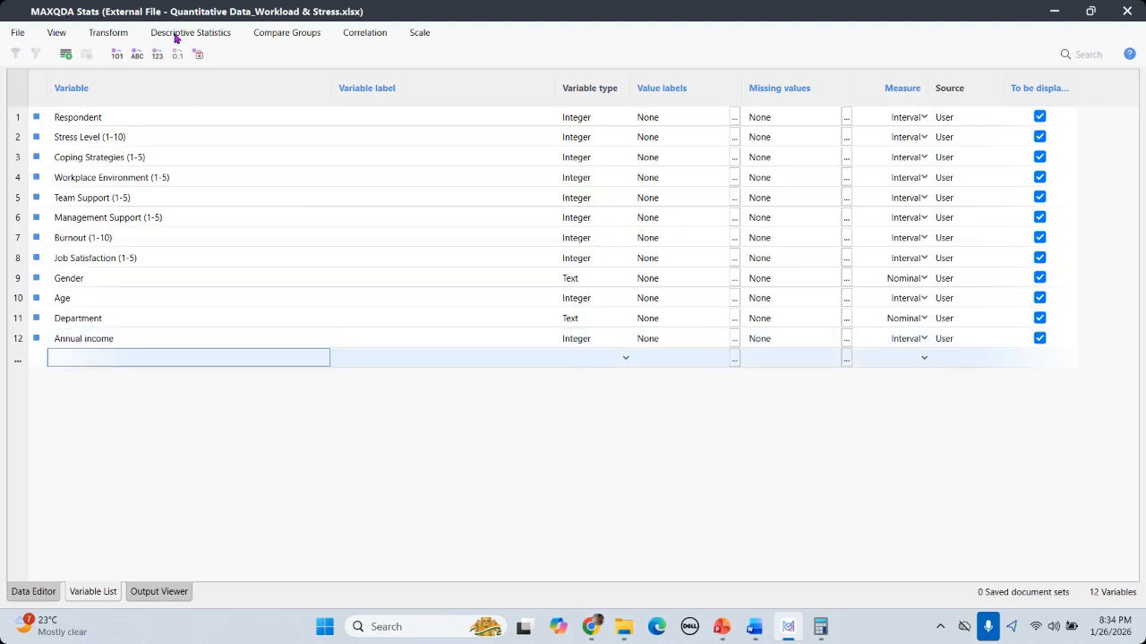
Sort the Variable List alphabetically by variable name
click(18, 34)
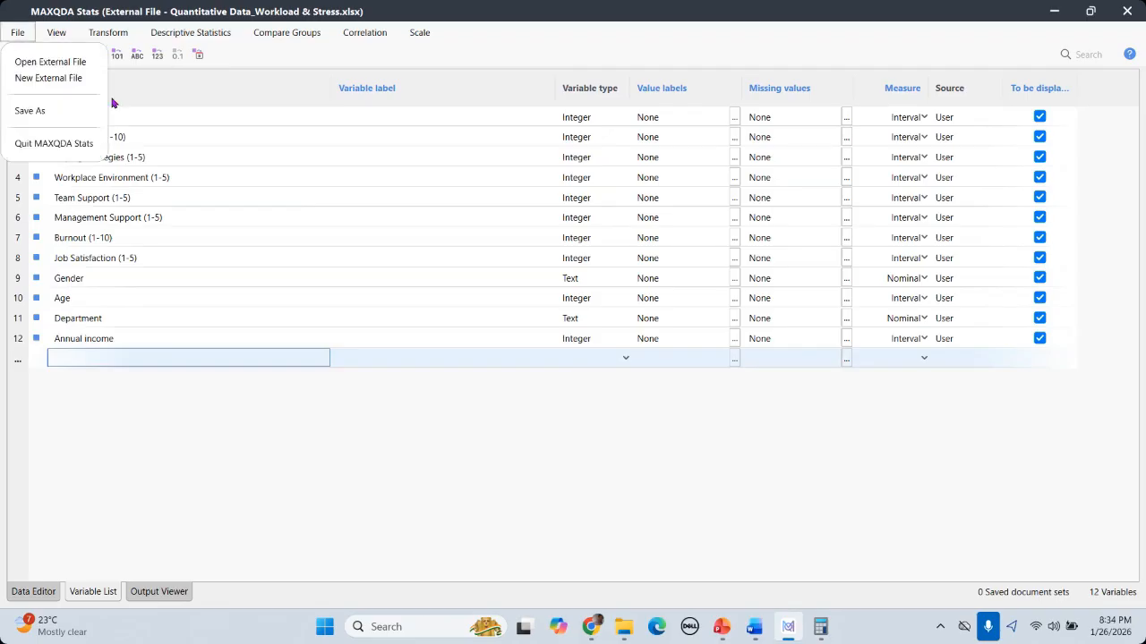
click(57, 32)
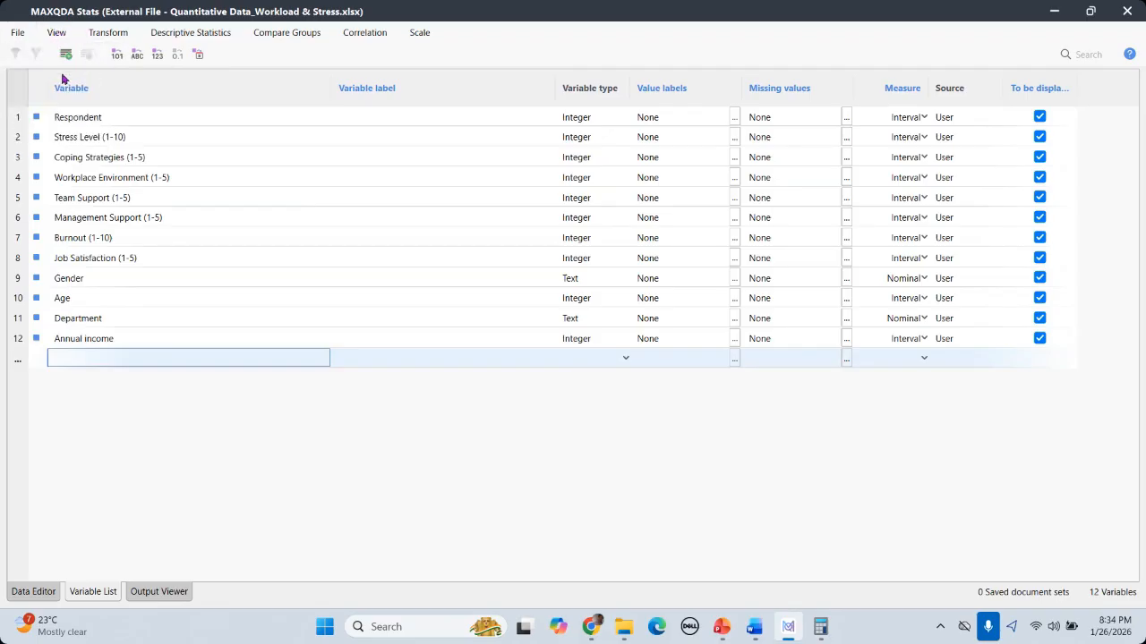
click(69, 88)
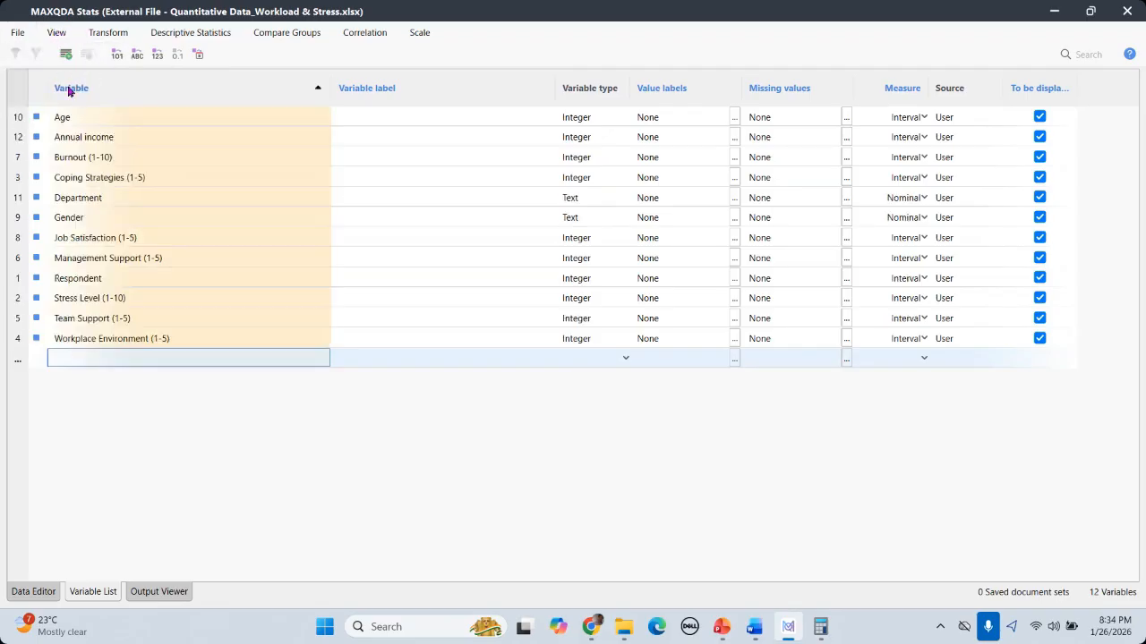
Add another new variable named "API" to the Variable List
click(86, 359)
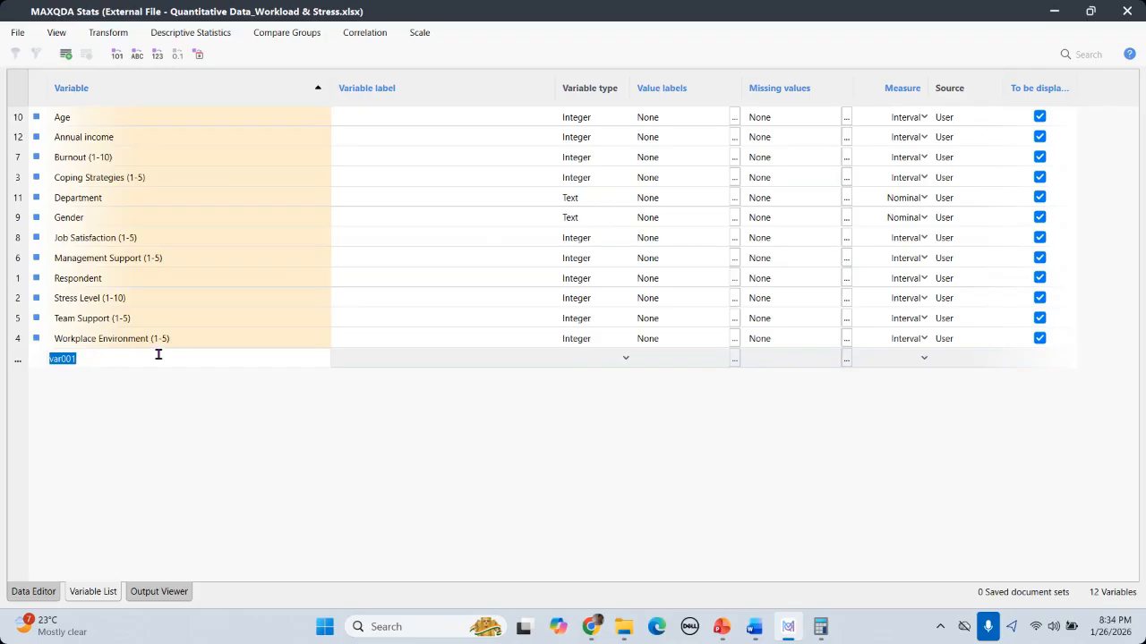
text(APIC)
key(Return)
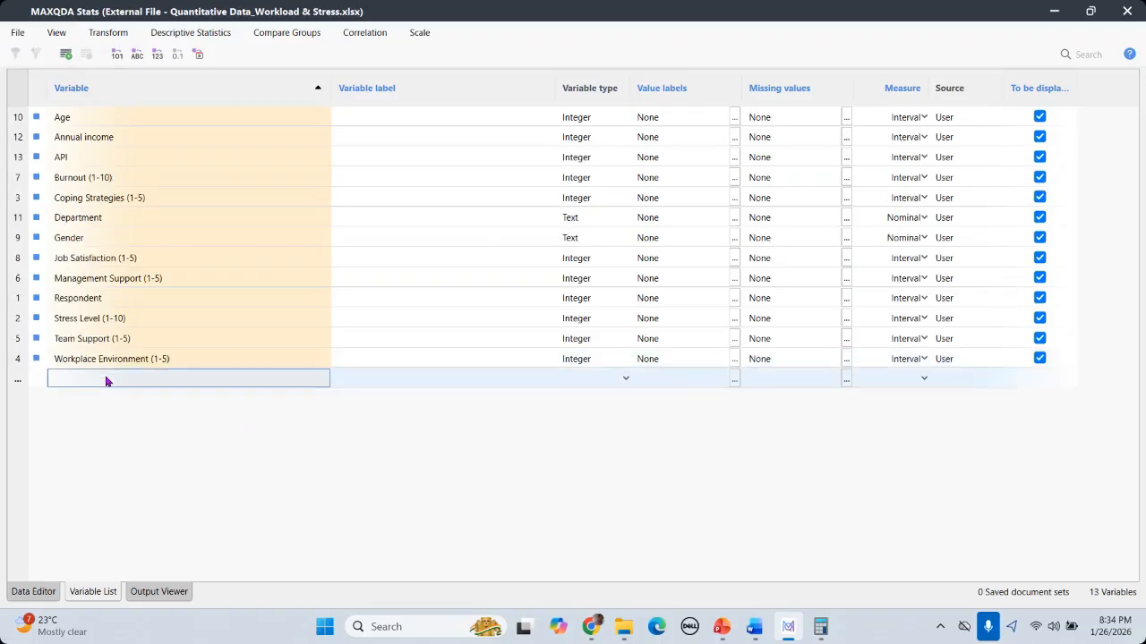
Open the value labels of the API variable and label value 1 as "Assistangt Professor"
click(70, 160)
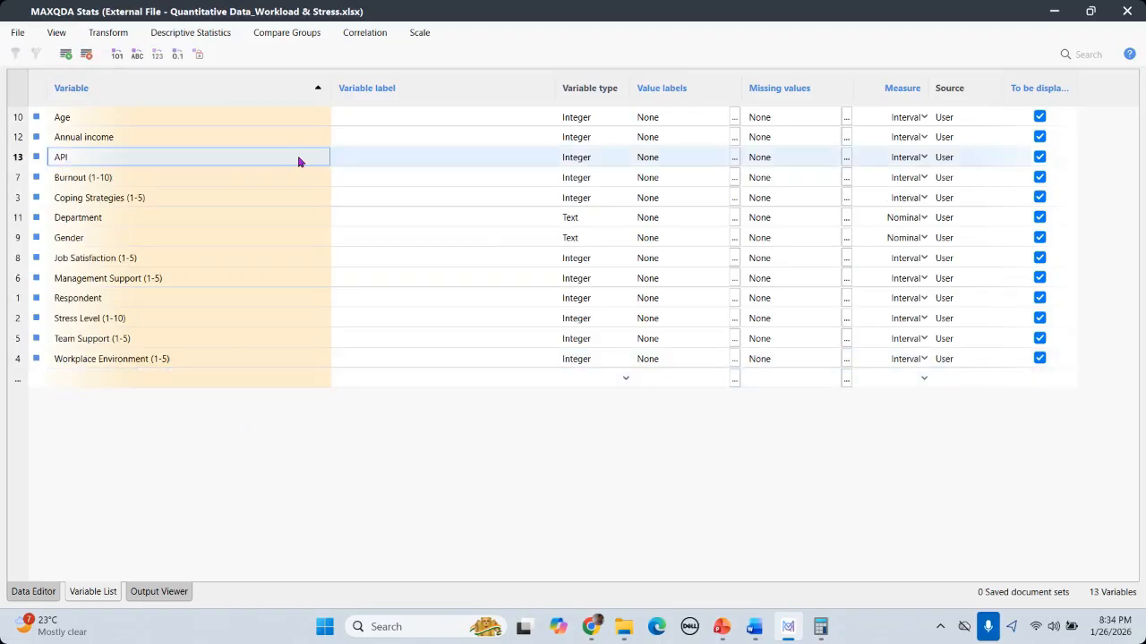
click(732, 161)
click(734, 159)
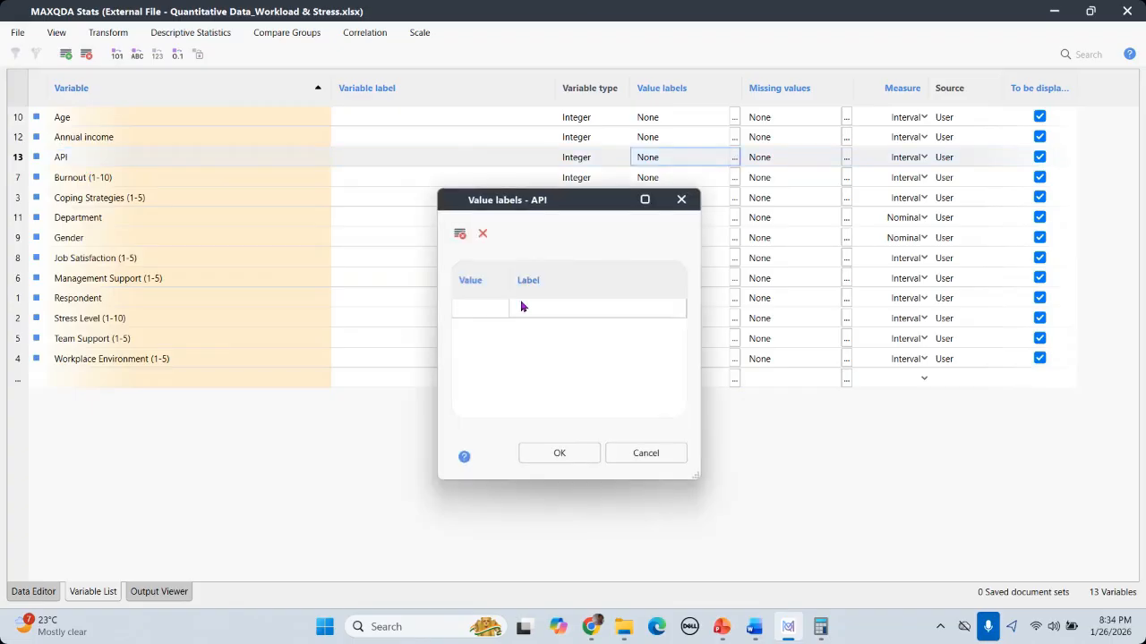
text(1)
click(525, 307)
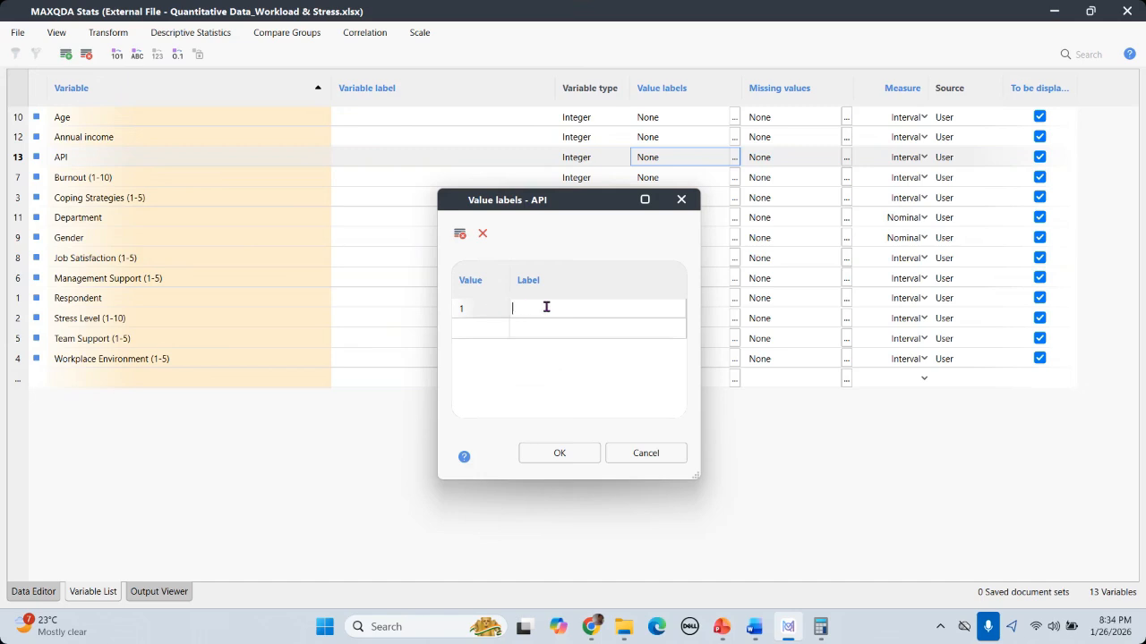
text(Assistangt Professor)
Label the API variable's value 2 as "Assocaite Professor" and value 3 as "Professor", and apply the labels
click(479, 326)
text(2)
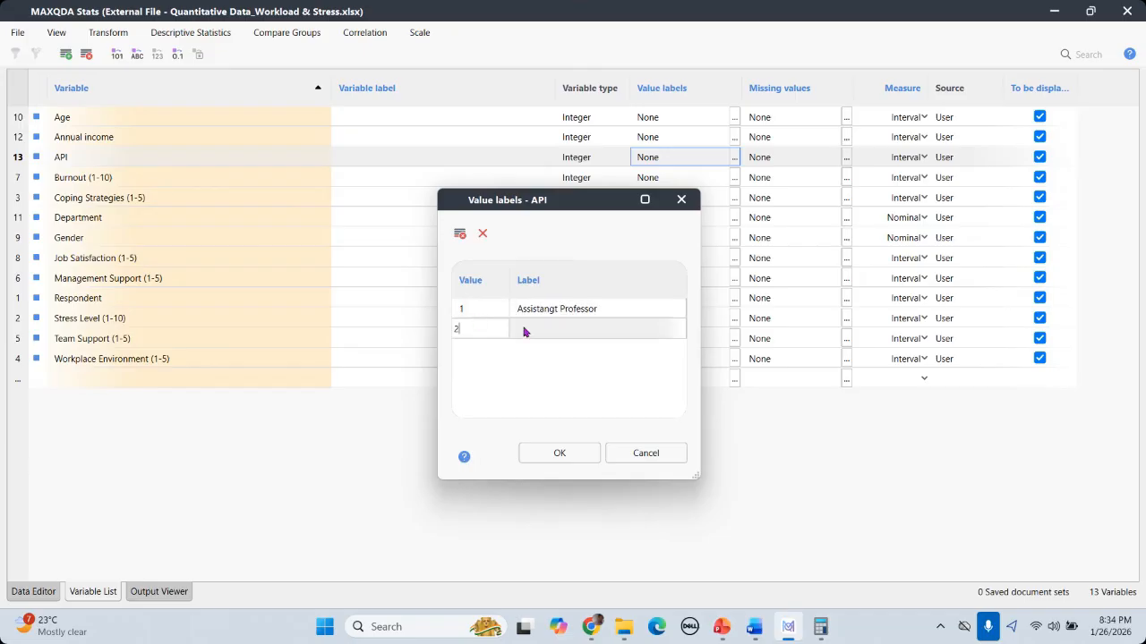
click(523, 328)
text(As)
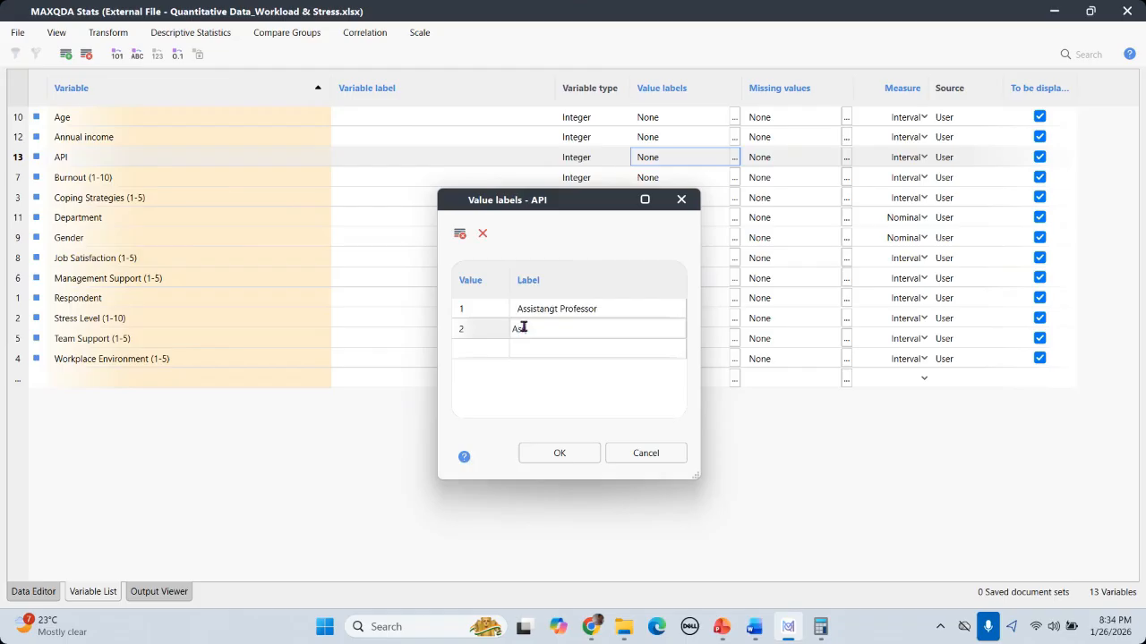
text(socaite Professor)
click(467, 350)
text(3)
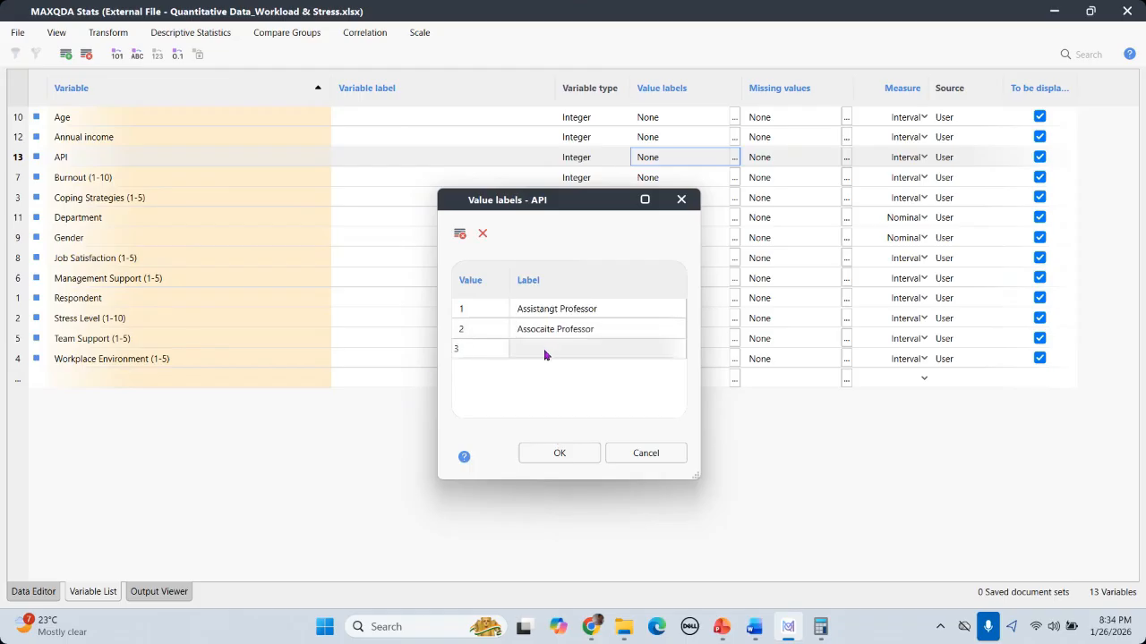
click(543, 349)
text(Professor)
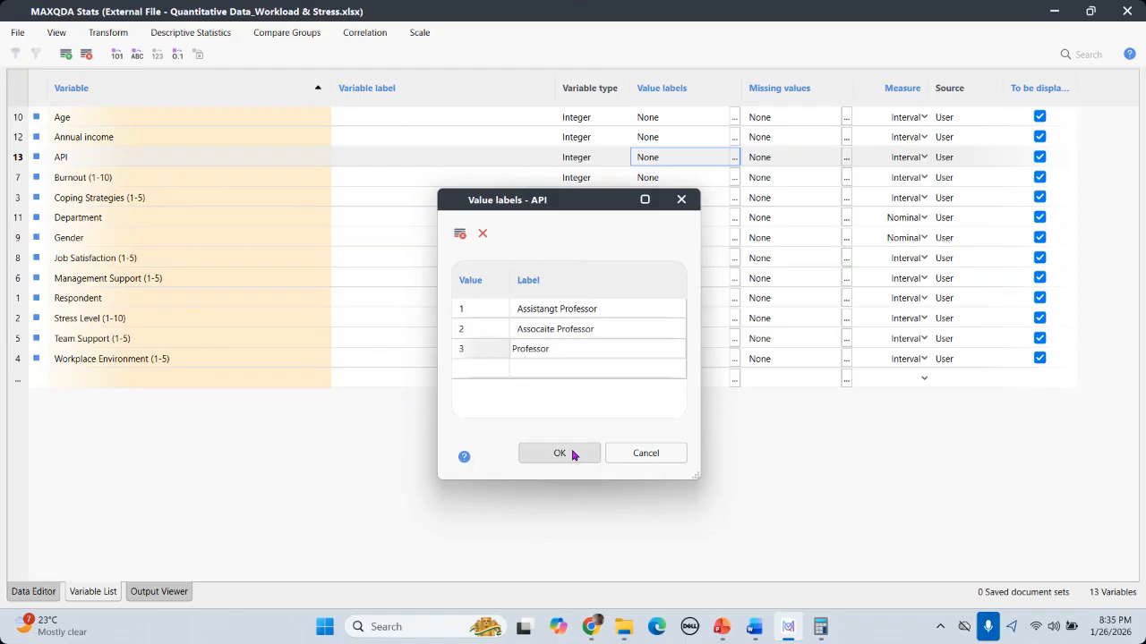
click(573, 454)
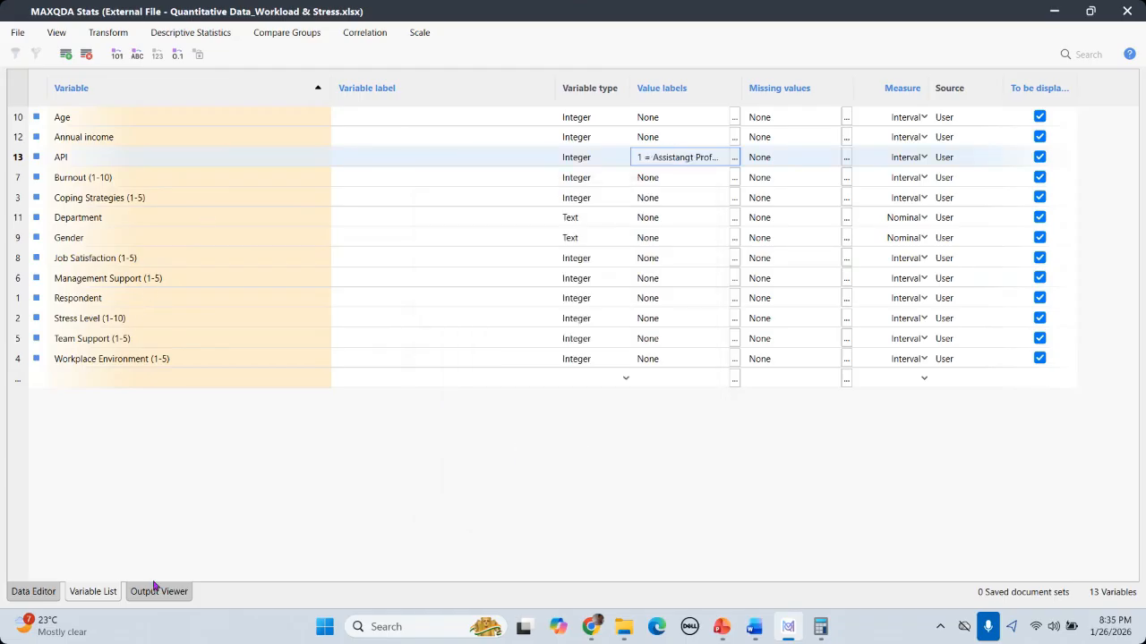
Sort the cases in the Data Editor by ascending Age and set up Age for recoding into a new variable
click(36, 595)
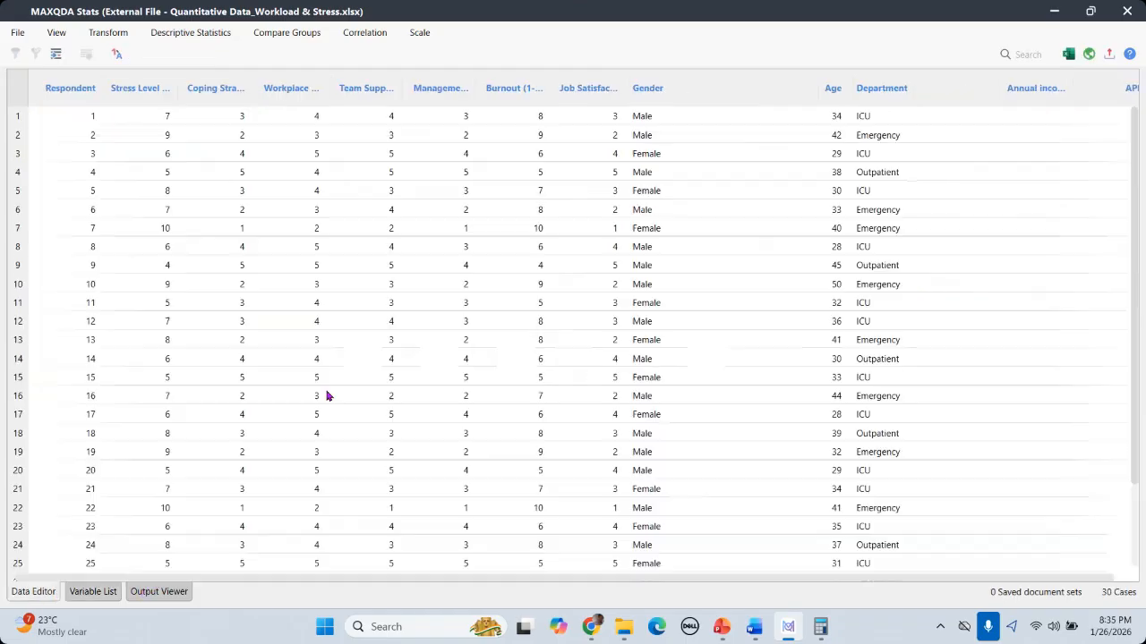
click(832, 99)
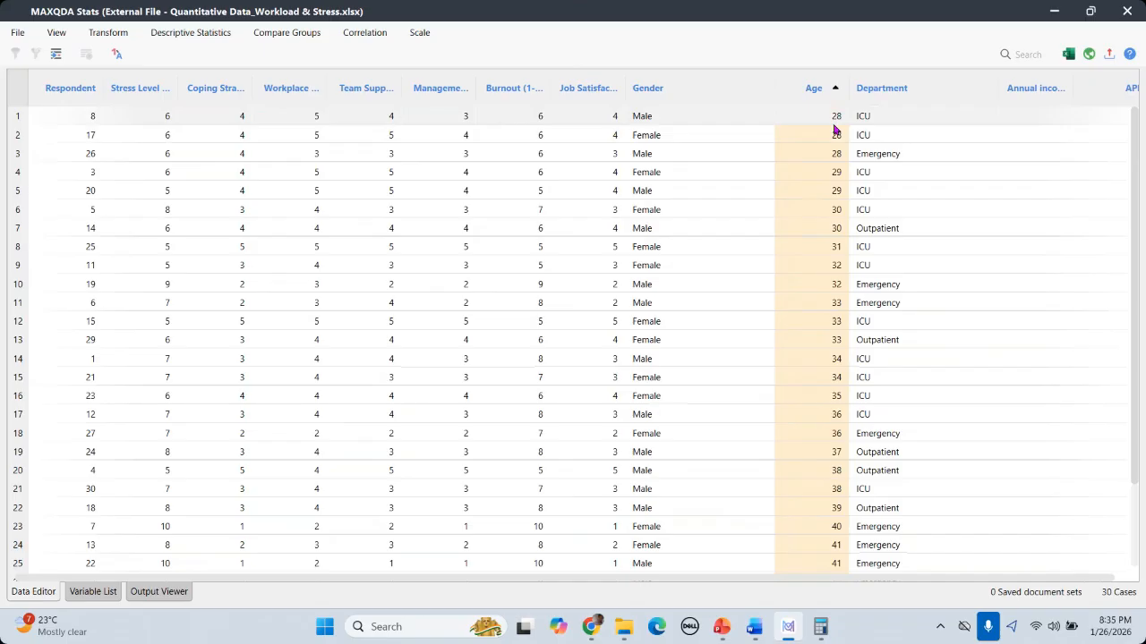
click(110, 36)
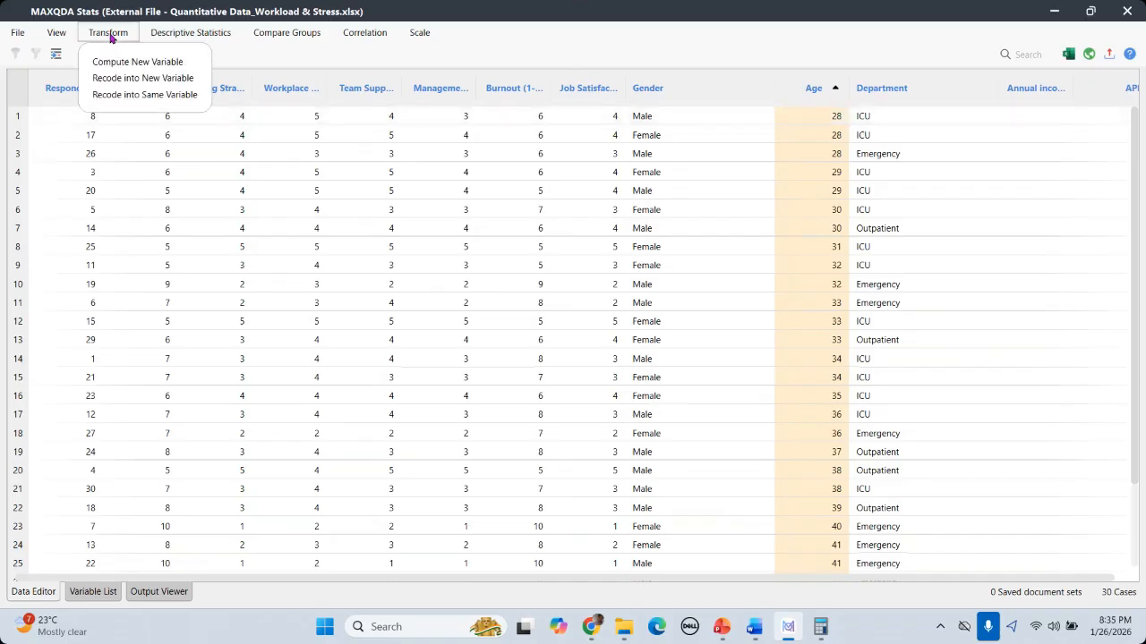
click(138, 80)
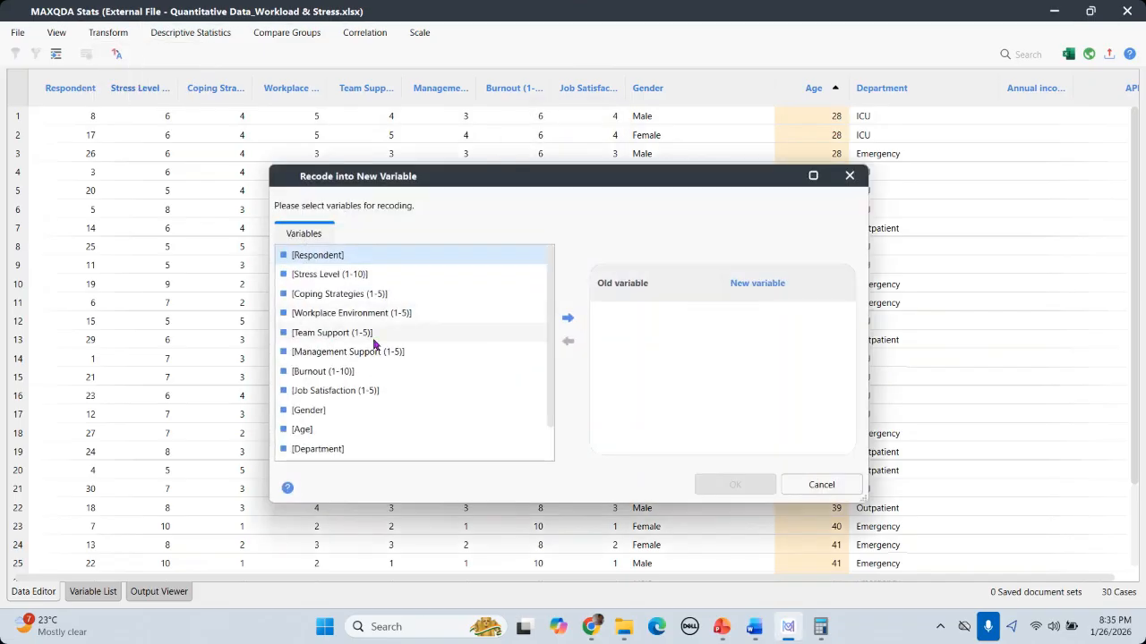
scroll(358, 403, down, 1)
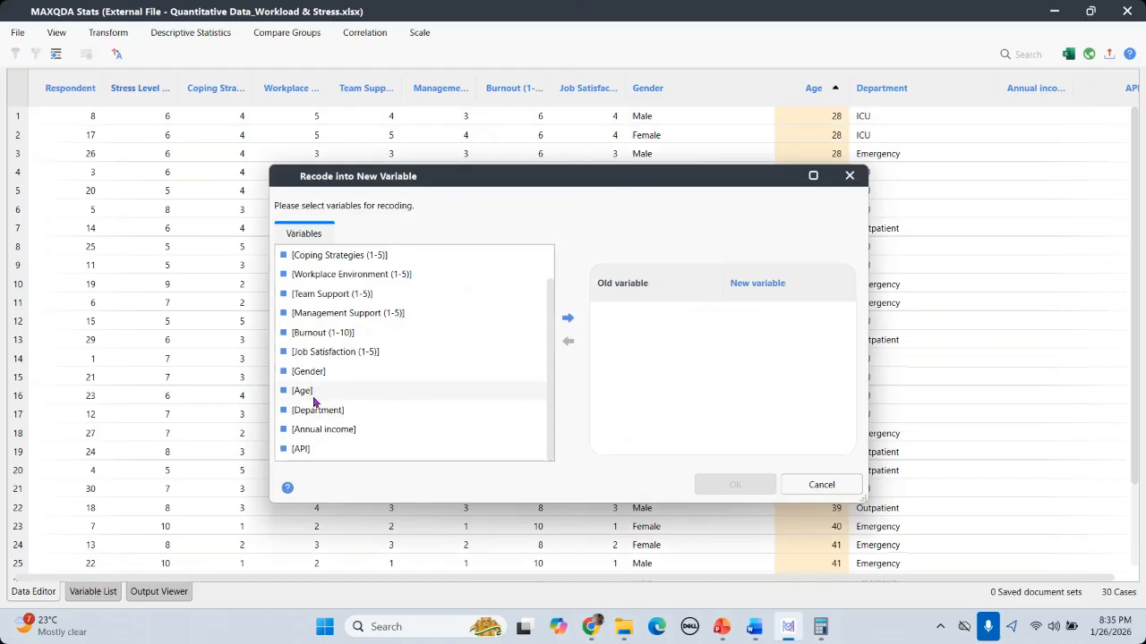
click(314, 390)
click(568, 320)
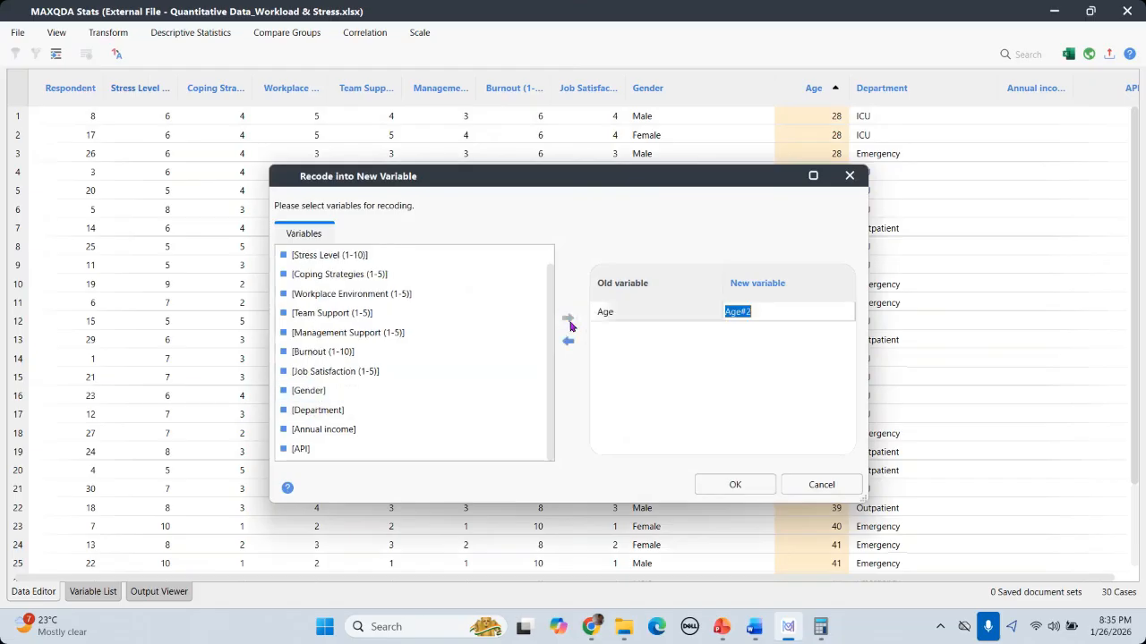
click(778, 312)
click(735, 486)
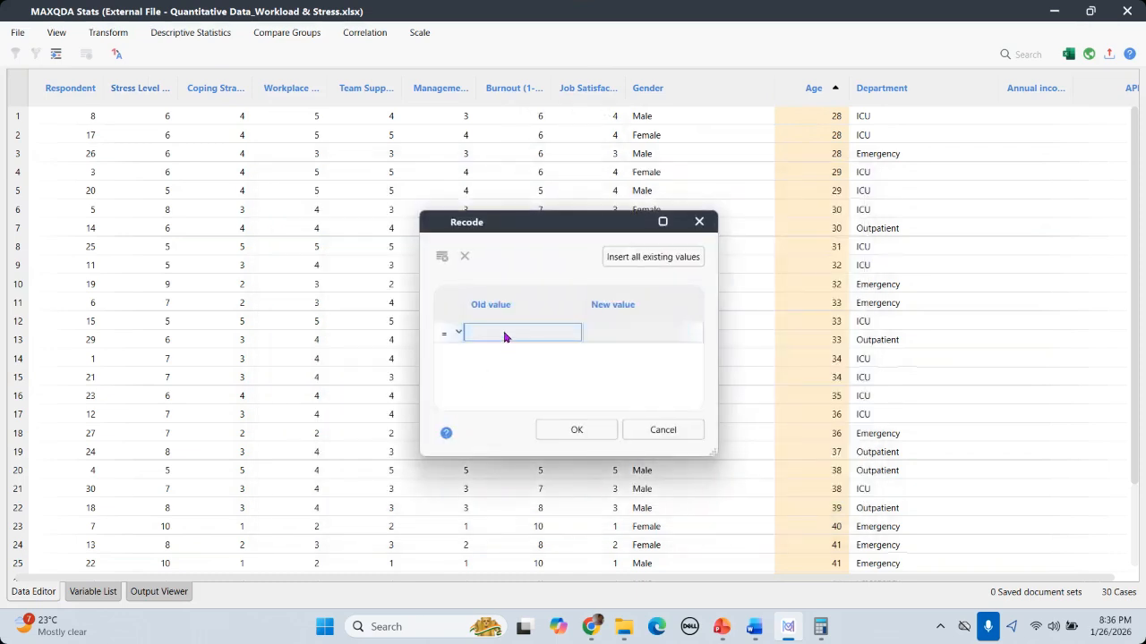
Define a recode rule that turns Age values of 35 or more (≥ 35) into the new value 1
click(458, 334)
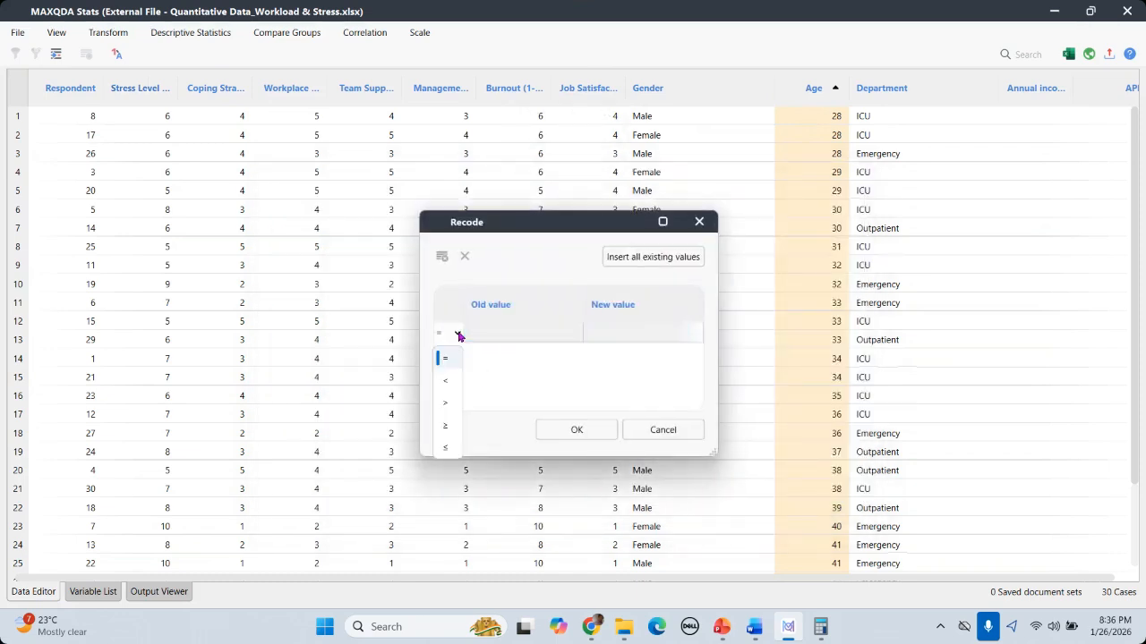
click(445, 427)
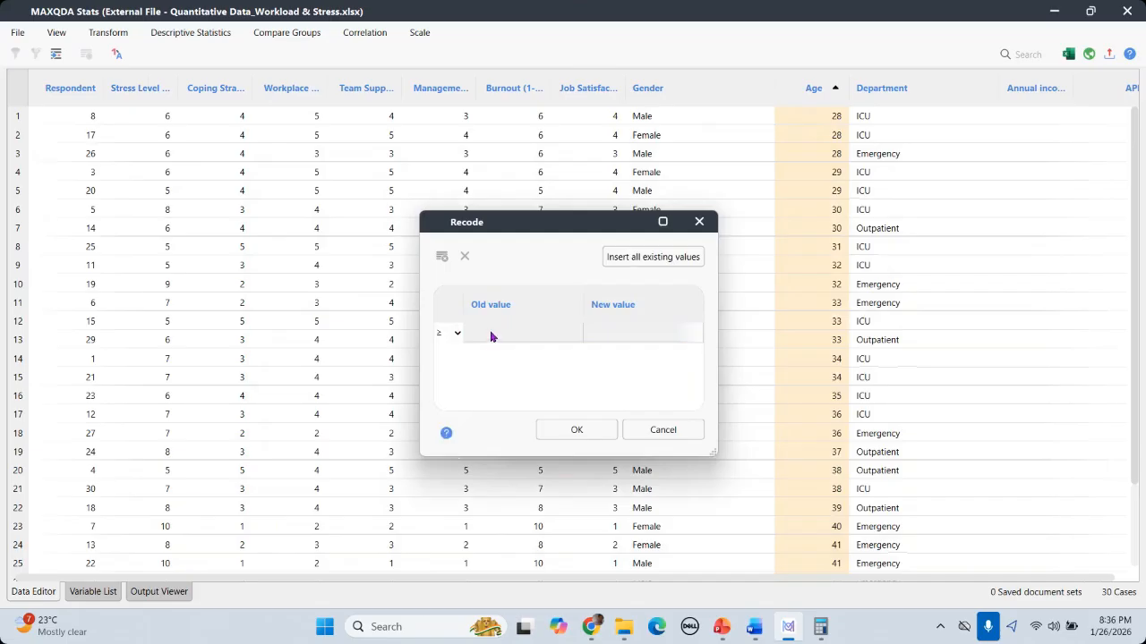
click(489, 332)
text(35)
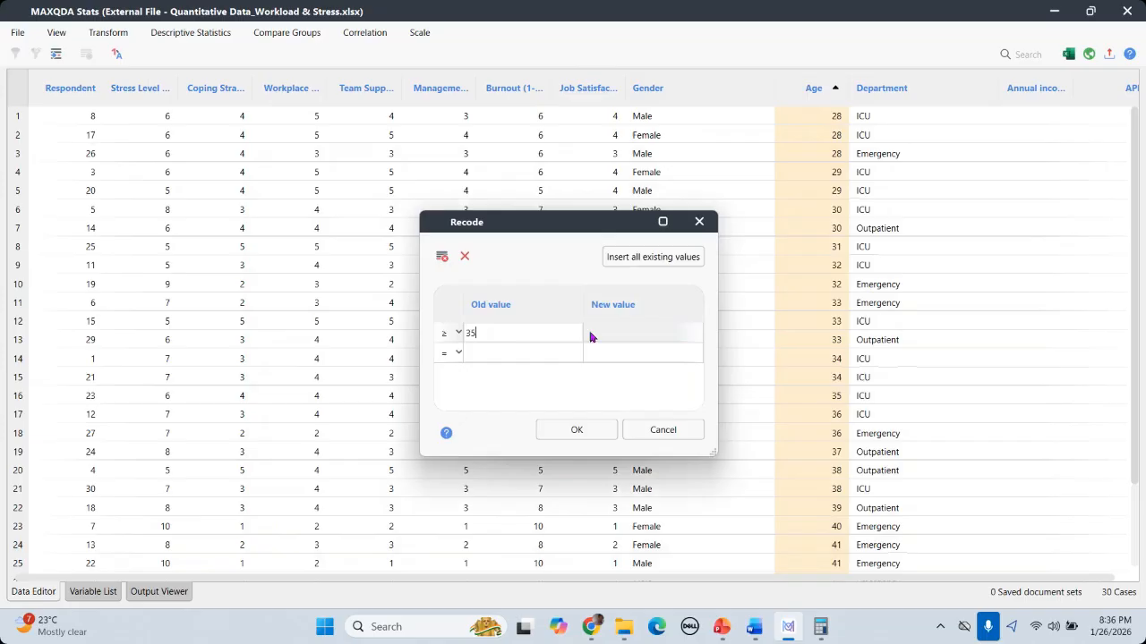
click(616, 330)
text(1)
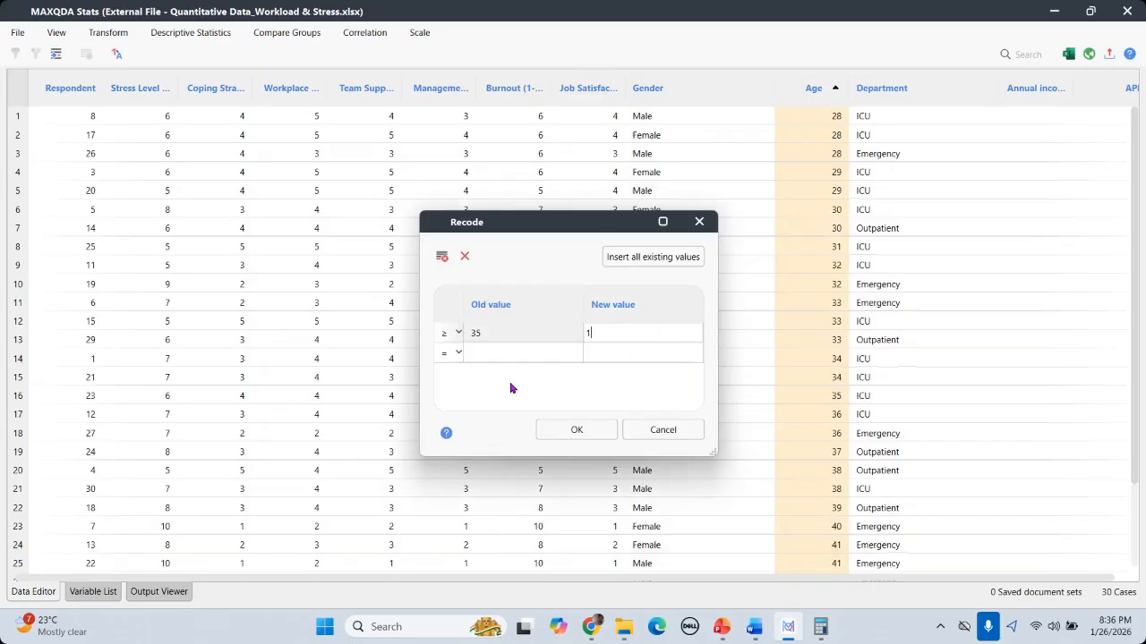
Add a second recode rule turning values of 35 or less (≤ 35) into 2, and apply the recoding
click(456, 354)
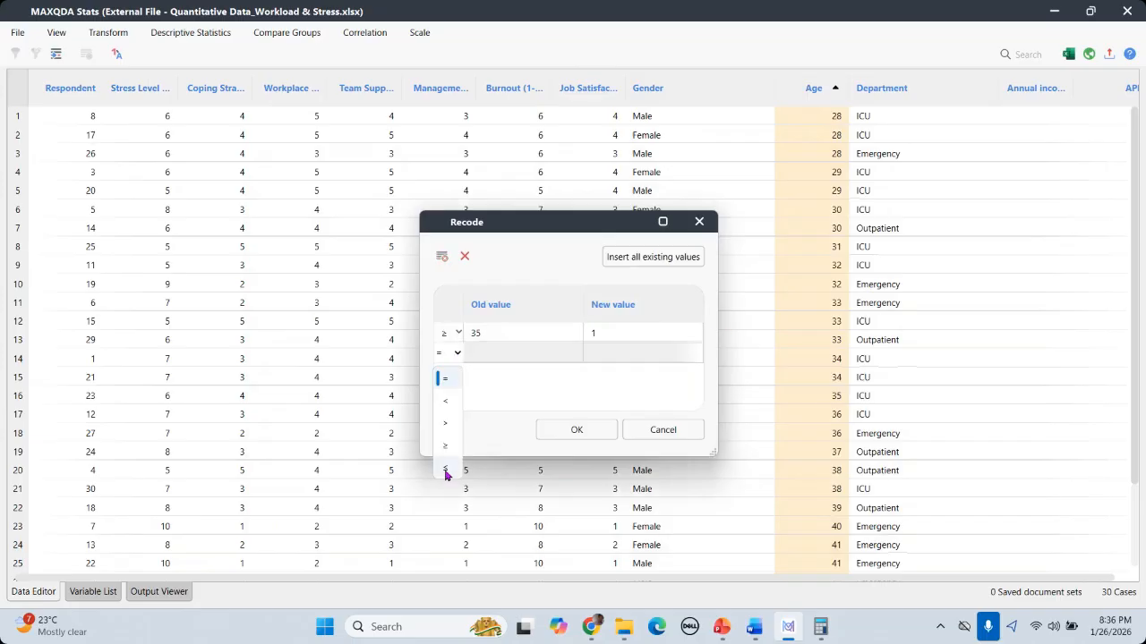
click(445, 472)
click(487, 351)
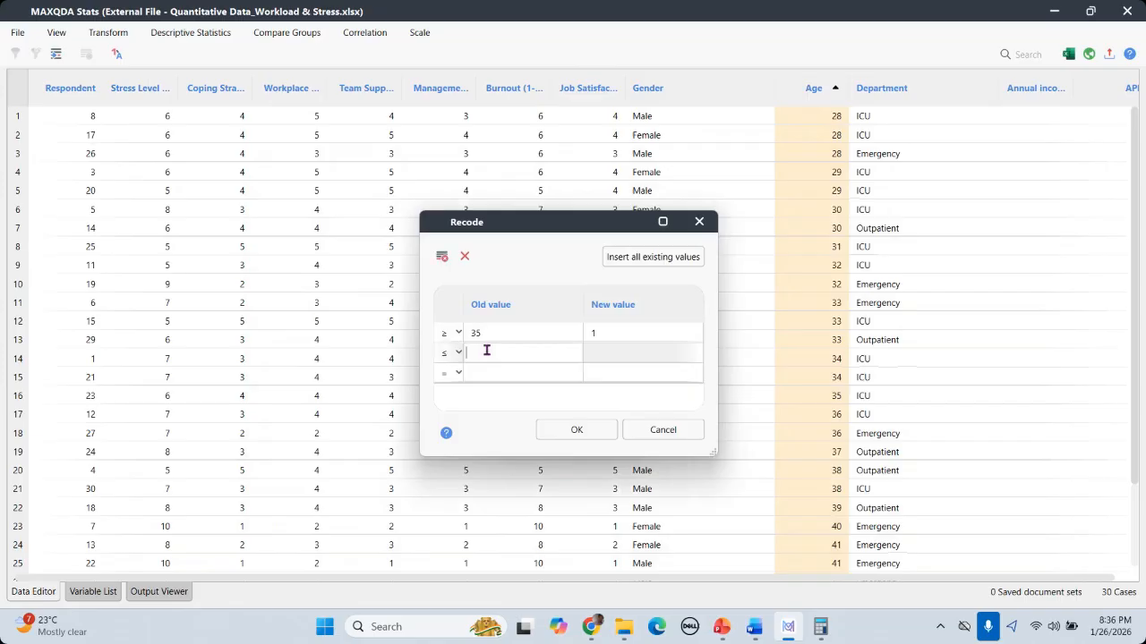
text(35)
click(602, 354)
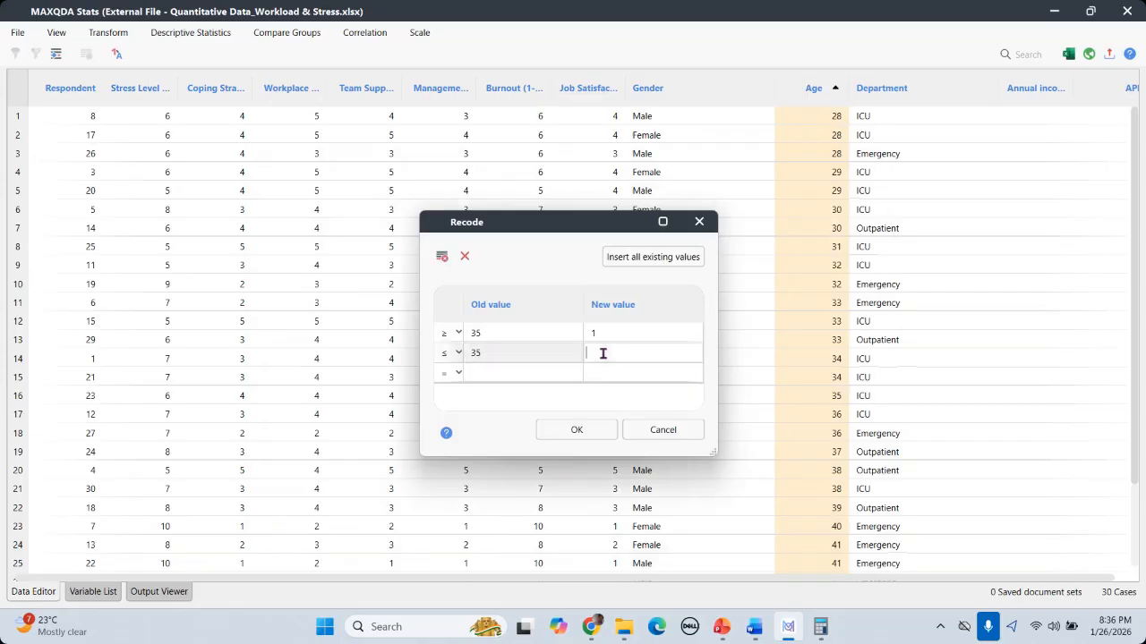
text(2)
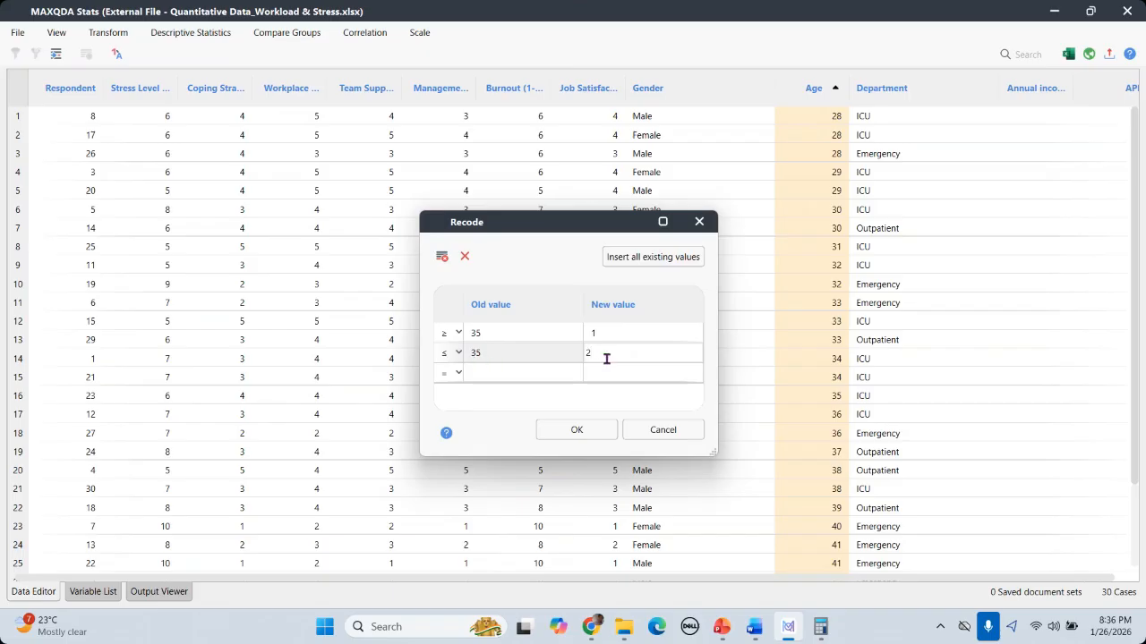
click(578, 430)
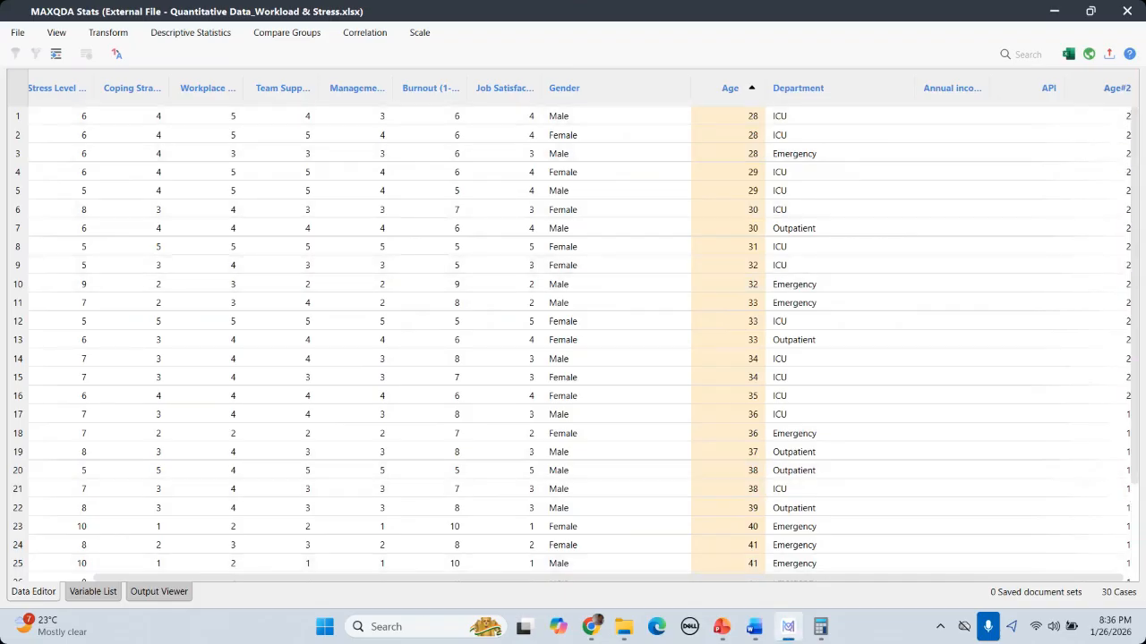
Label the Age#2 values 1 as "Young People" and 2 as "Elderly people", and display value labels in the Data Editor
click(94, 592)
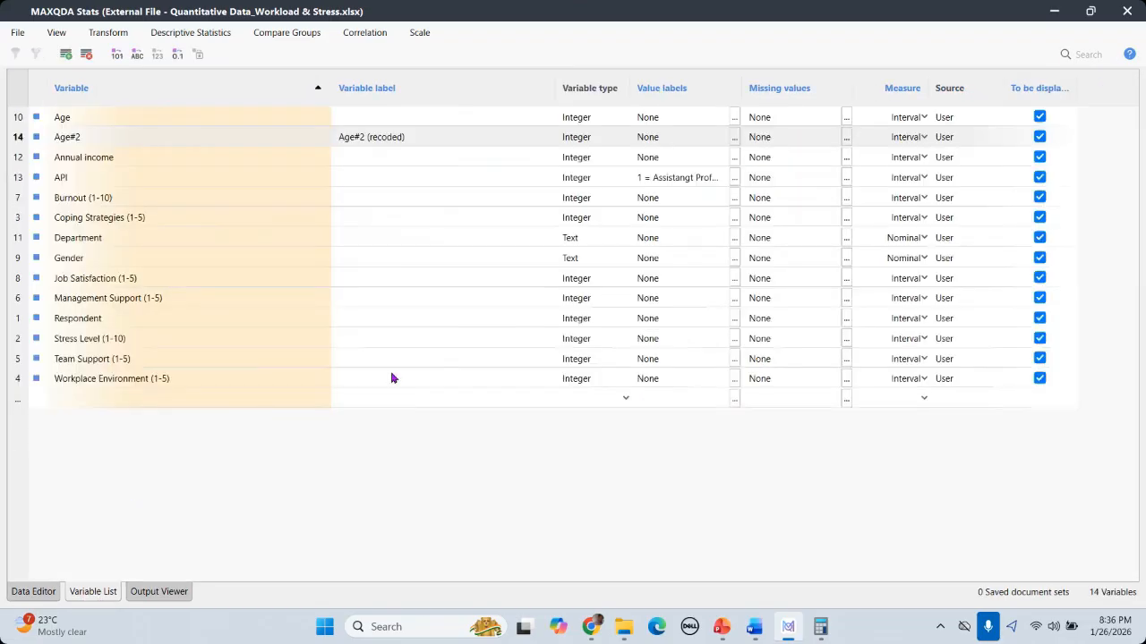
click(734, 137)
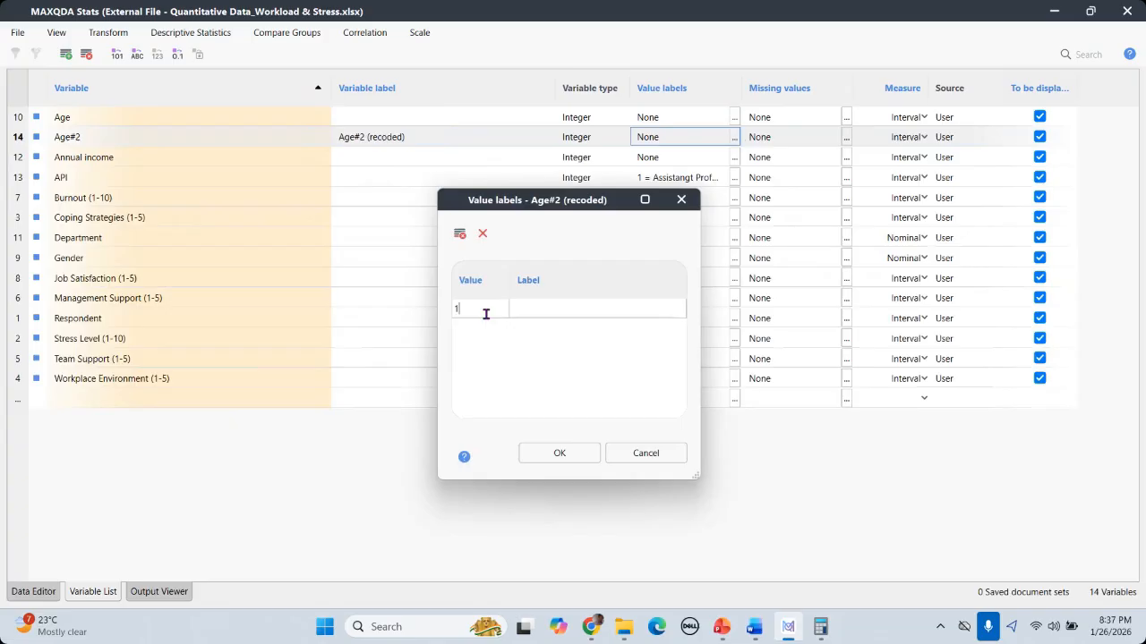
click(535, 309)
text(Young People)
click(482, 327)
text(2)
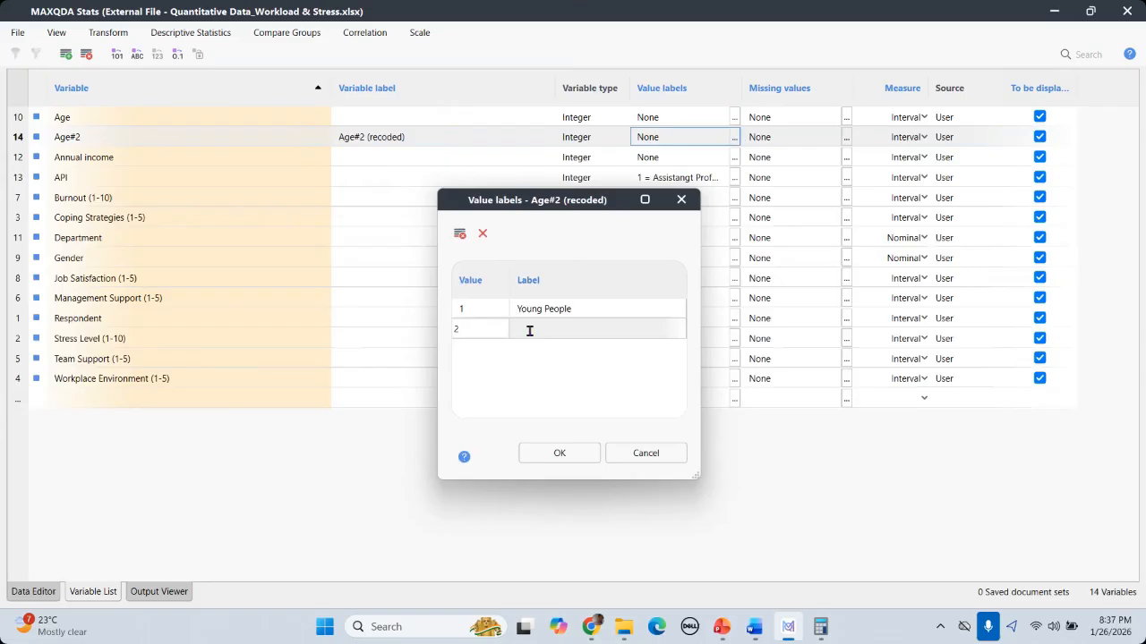
click(529, 331)
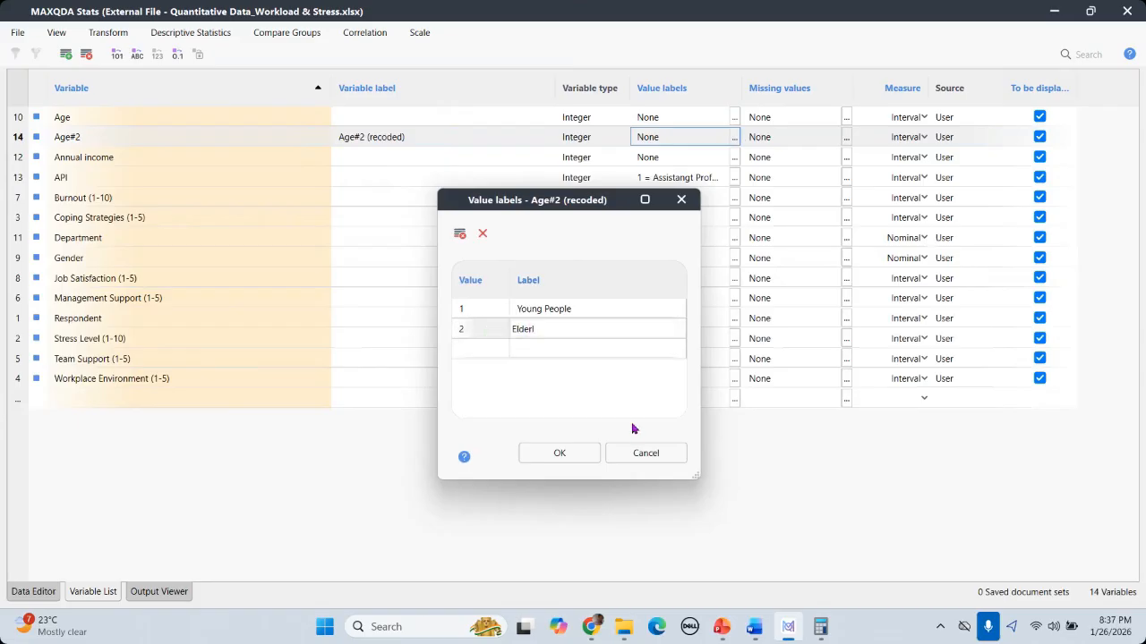
text(Elderly people)
click(554, 460)
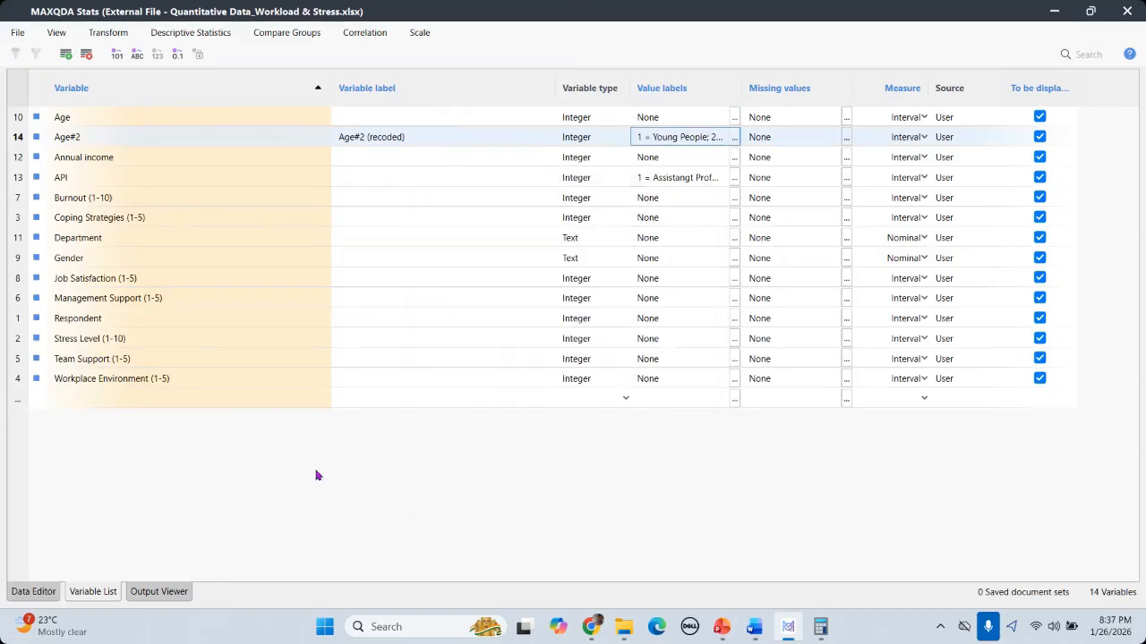
click(15, 595)
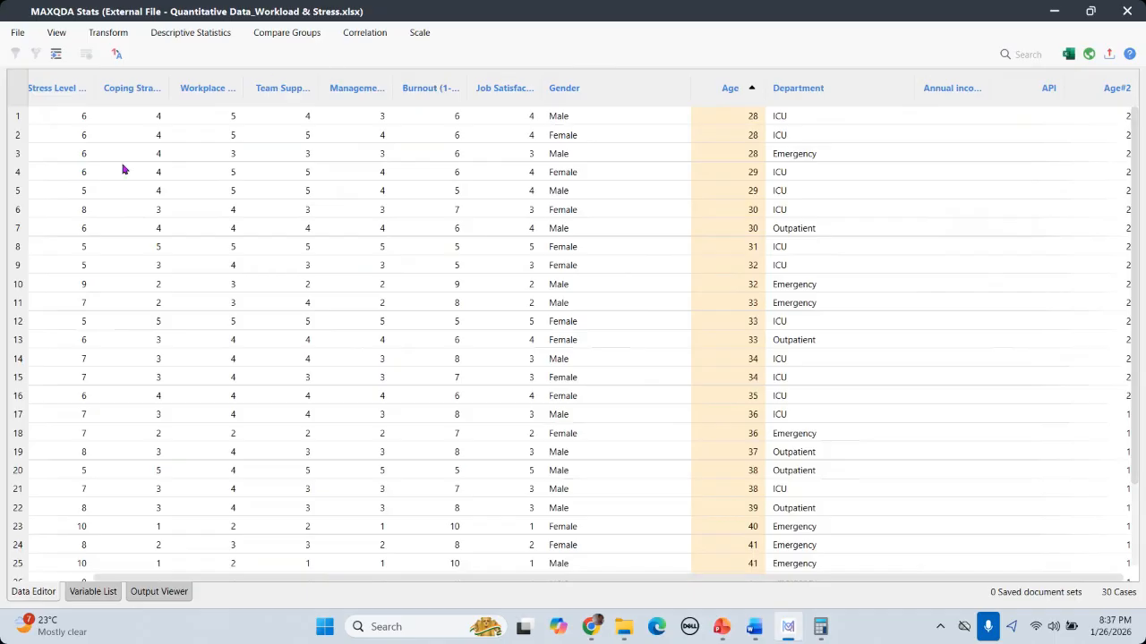
click(117, 54)
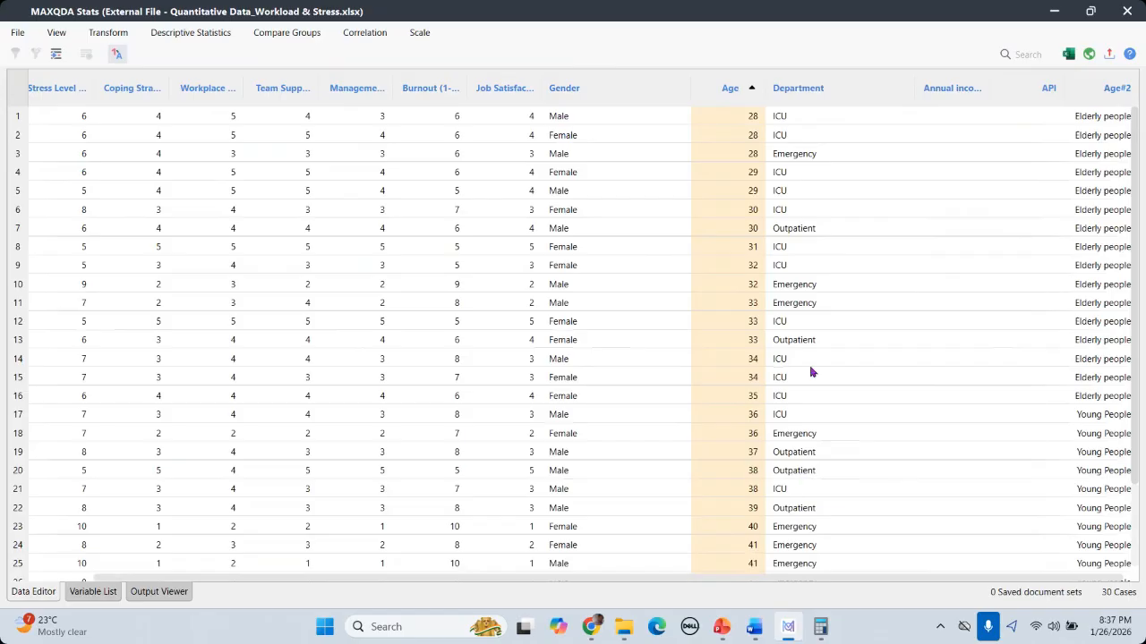
Open the setup for a Descriptive Statistics analysis
click(190, 36)
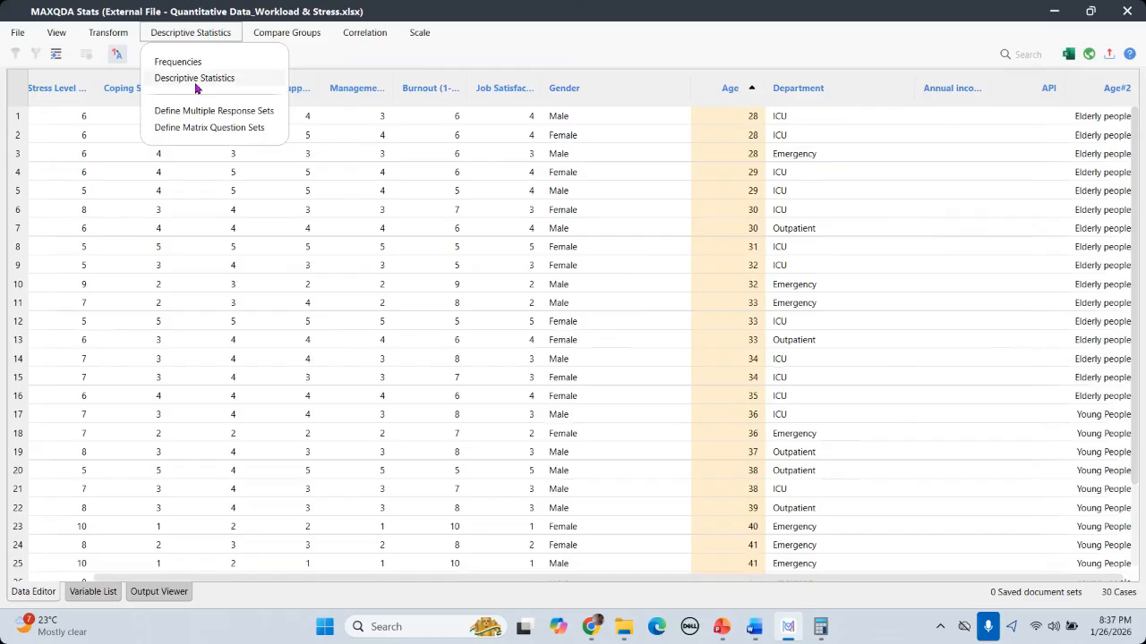
click(194, 78)
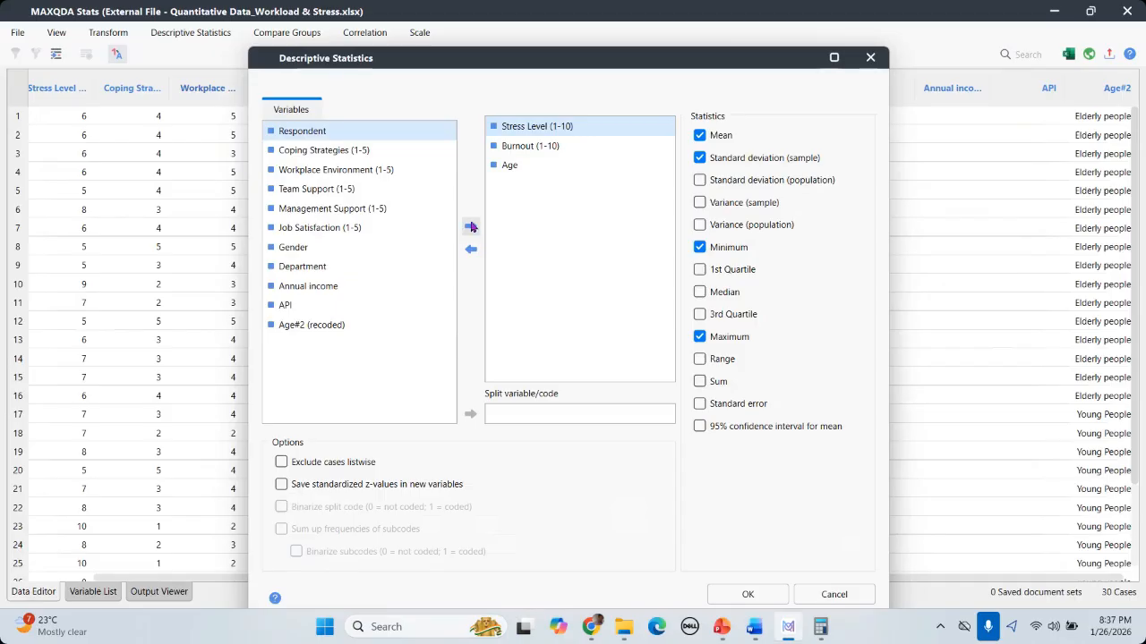
click(470, 227)
click(524, 184)
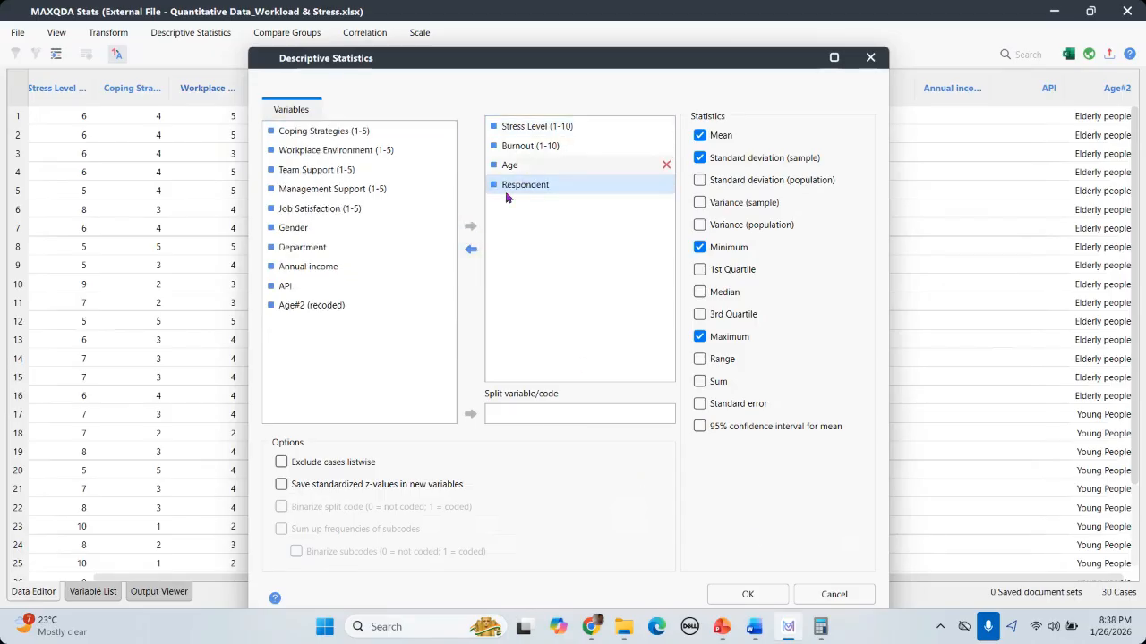
click(666, 184)
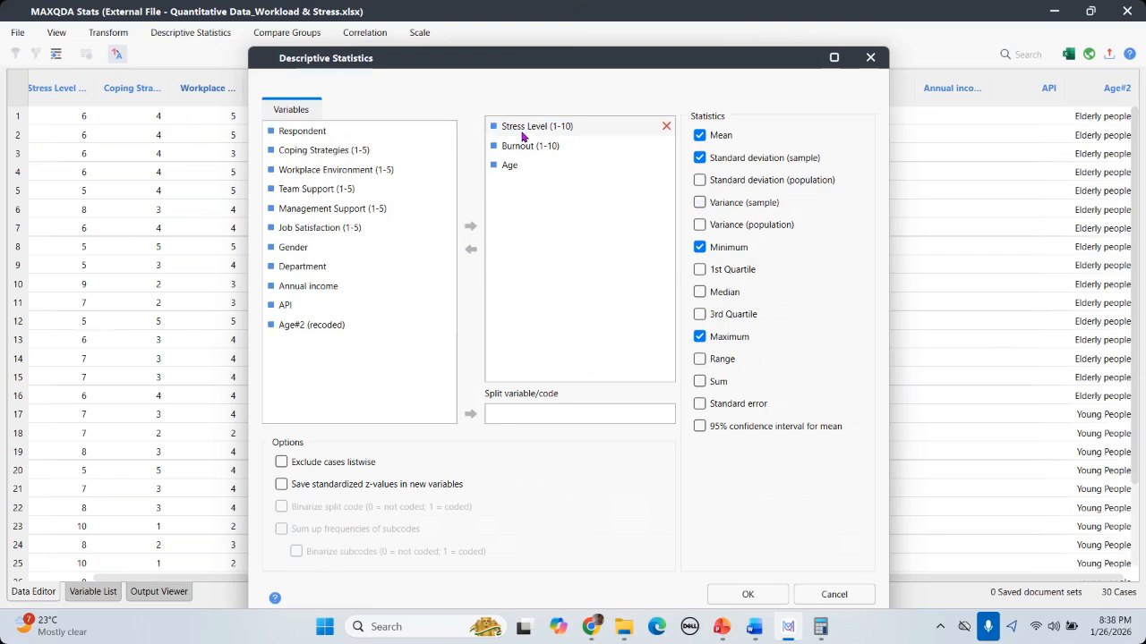
Run Descriptive Statistics for Stress Level, Burnout and Age with mean, sample standard deviation, minimum and maximum, and show the results as charts
drag(580, 58, 572, 5)
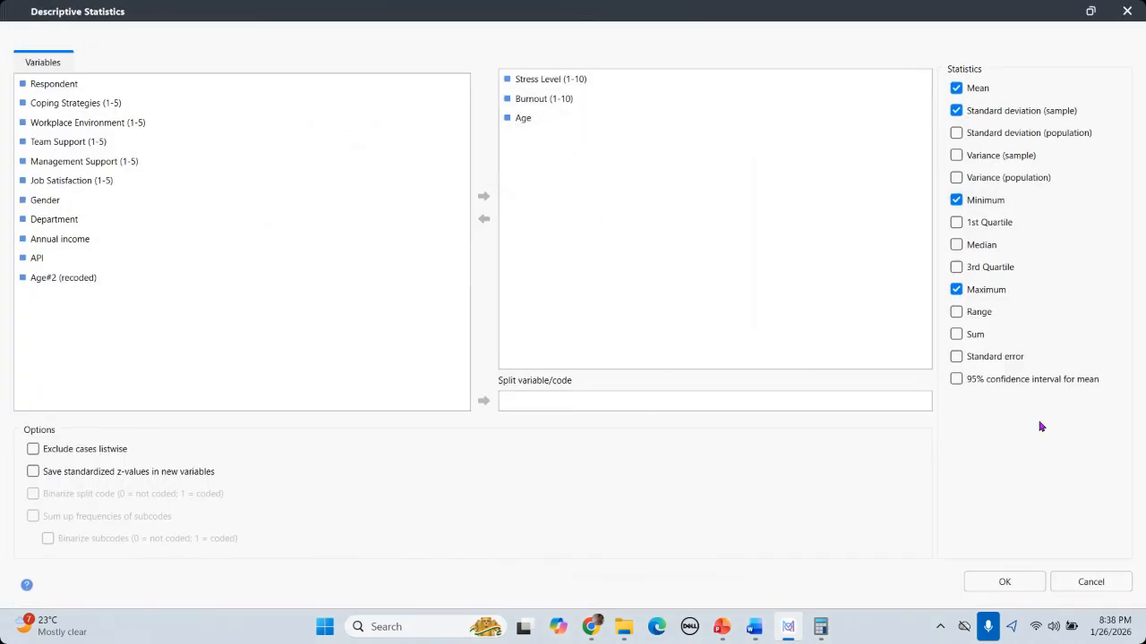
click(1006, 583)
drag(927, 142, 742, 81)
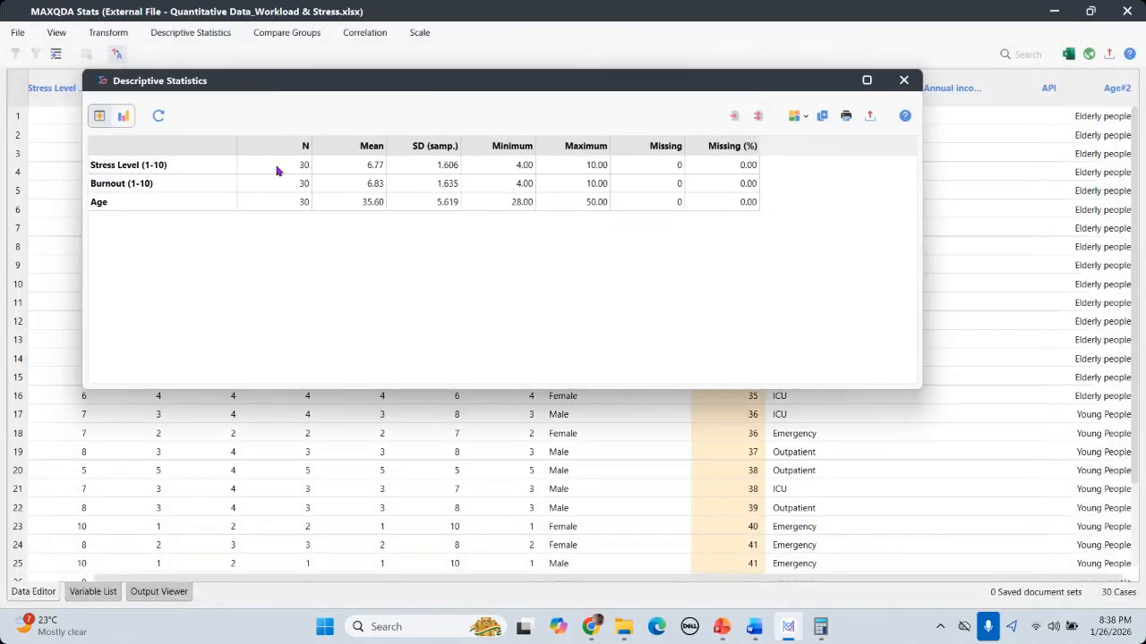
click(123, 117)
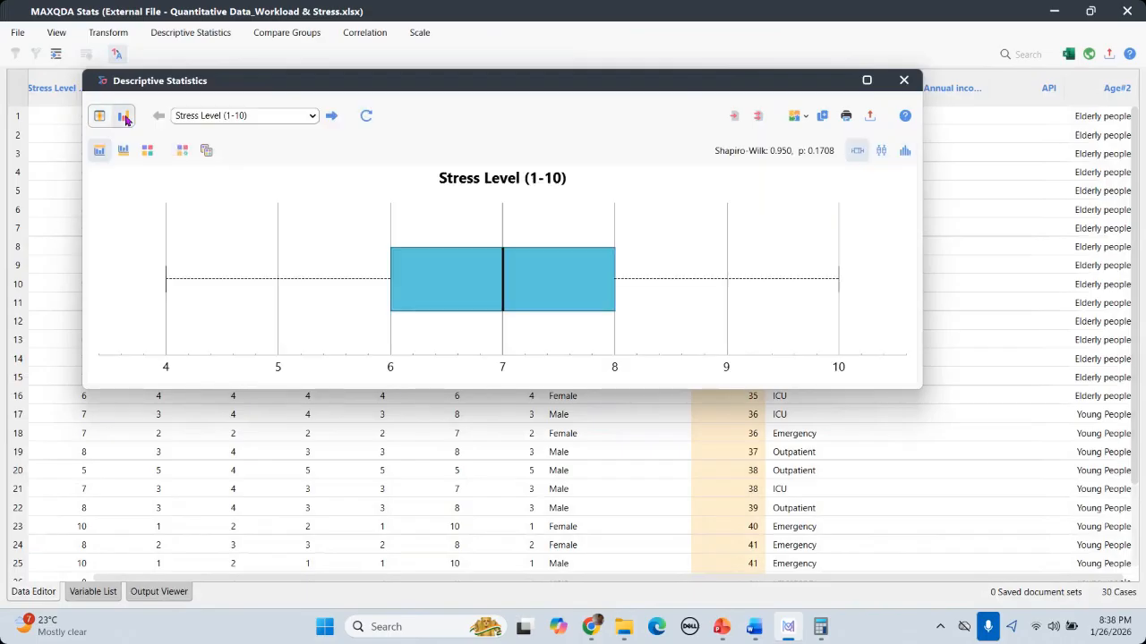
View the descriptive statistics as histograms for Stress Level (1-10), Burnout (1-10) and Age
click(904, 152)
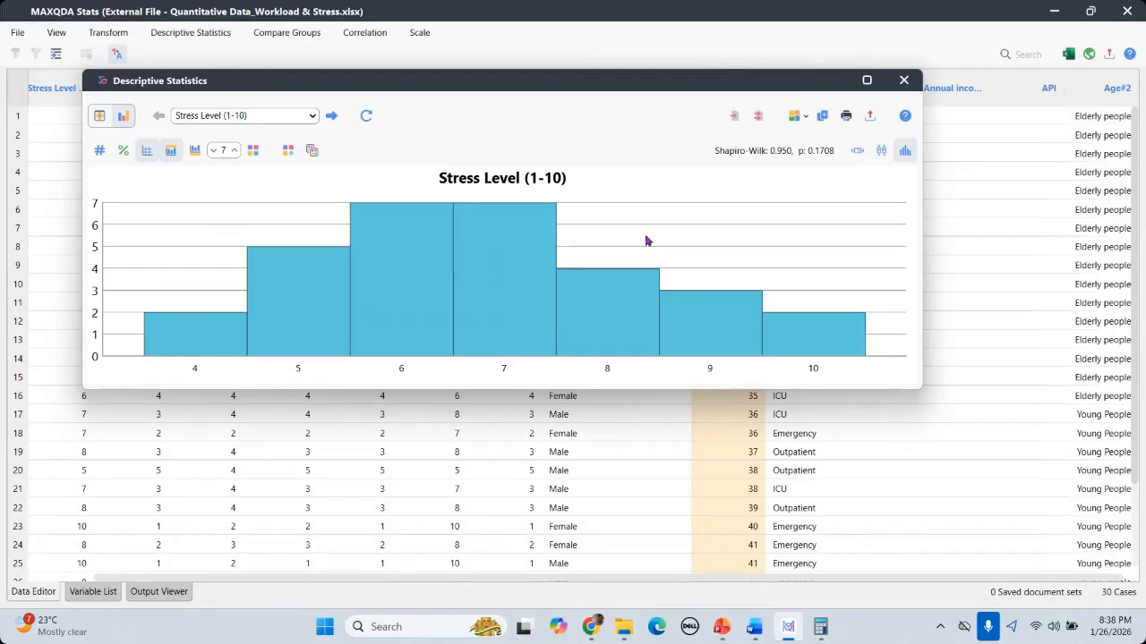
click(312, 119)
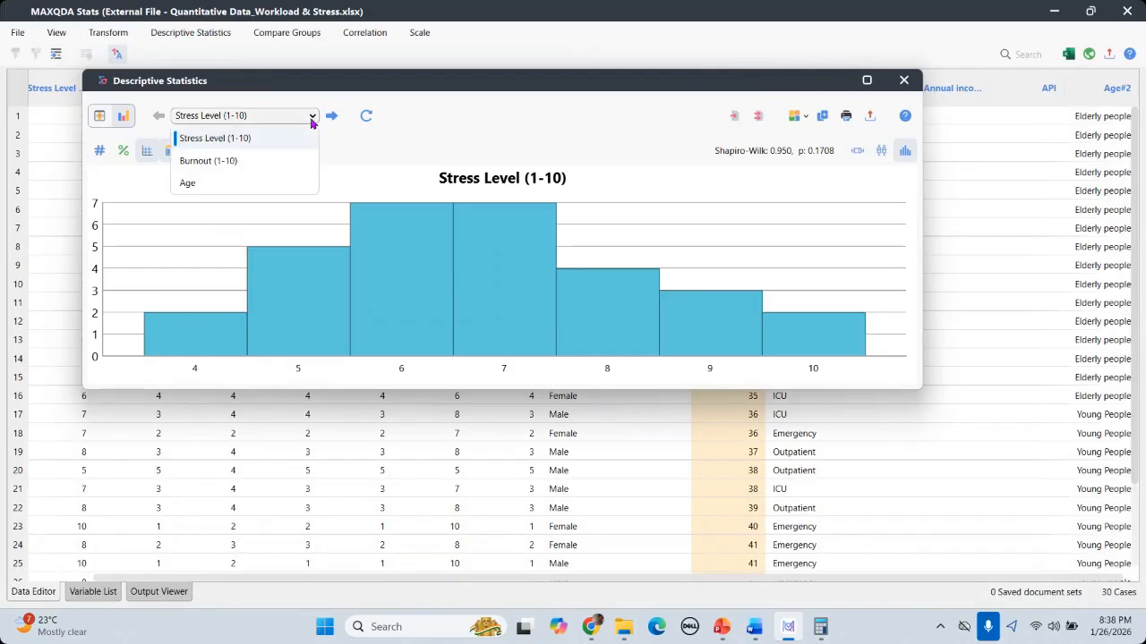
click(249, 162)
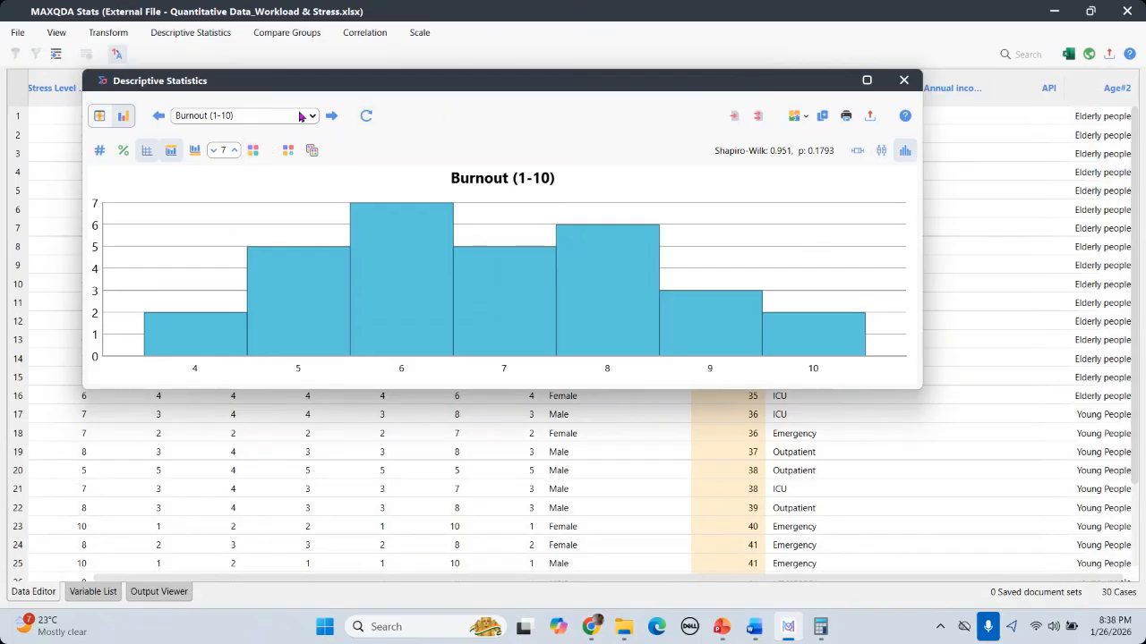
click(259, 116)
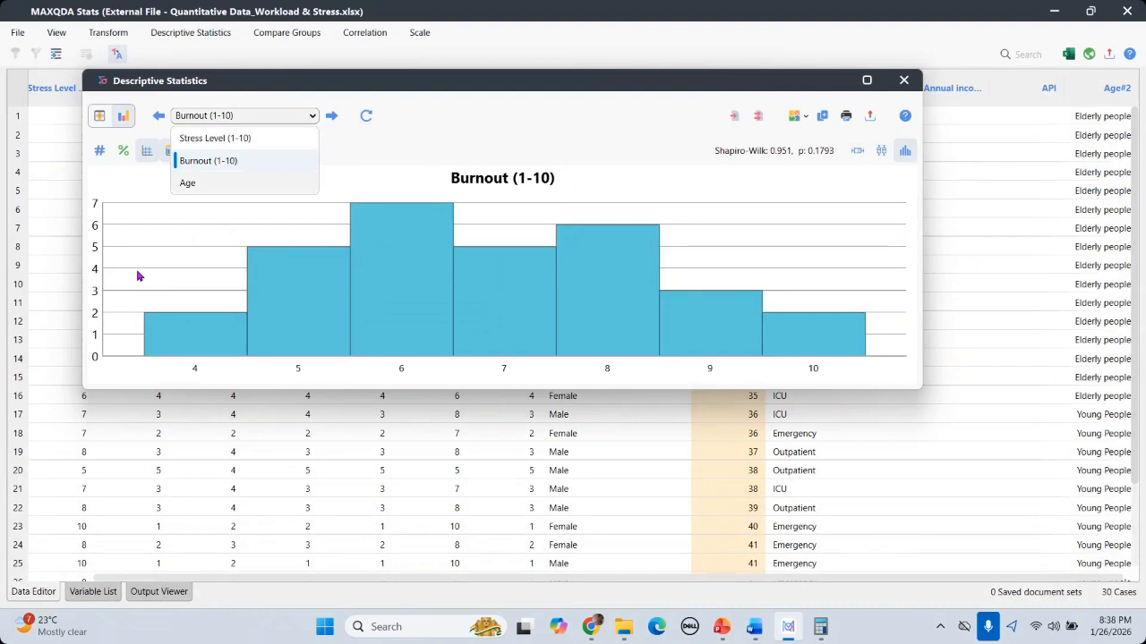
click(183, 181)
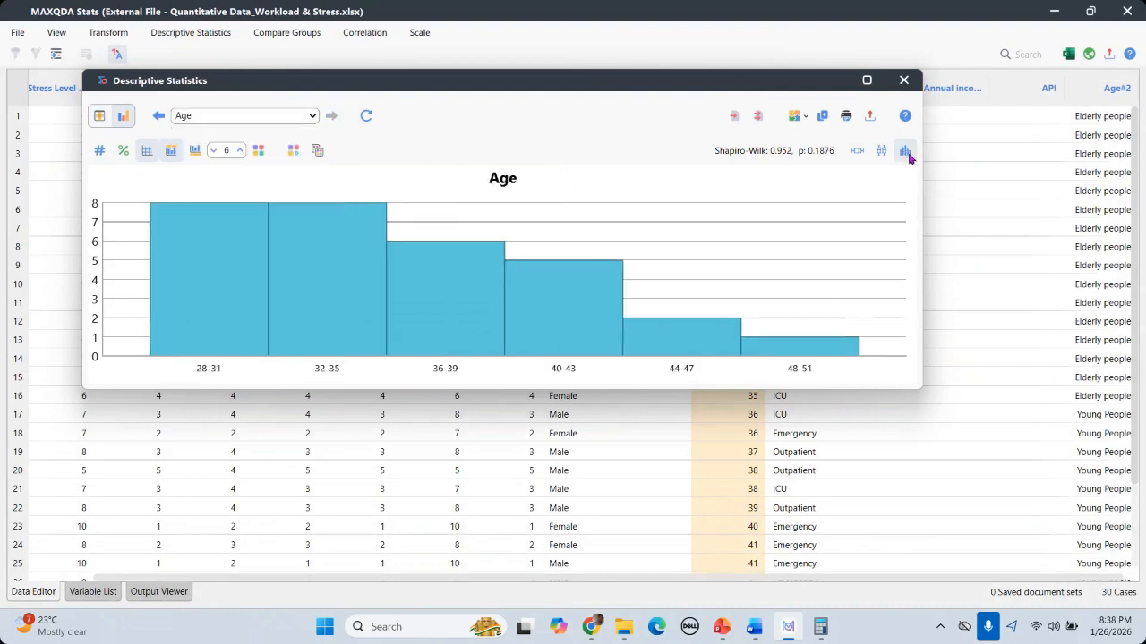
Compare the box plots of Age and Stress Level (1-10), view the Stress Level histogram, and close the Descriptive Statistics results
click(857, 153)
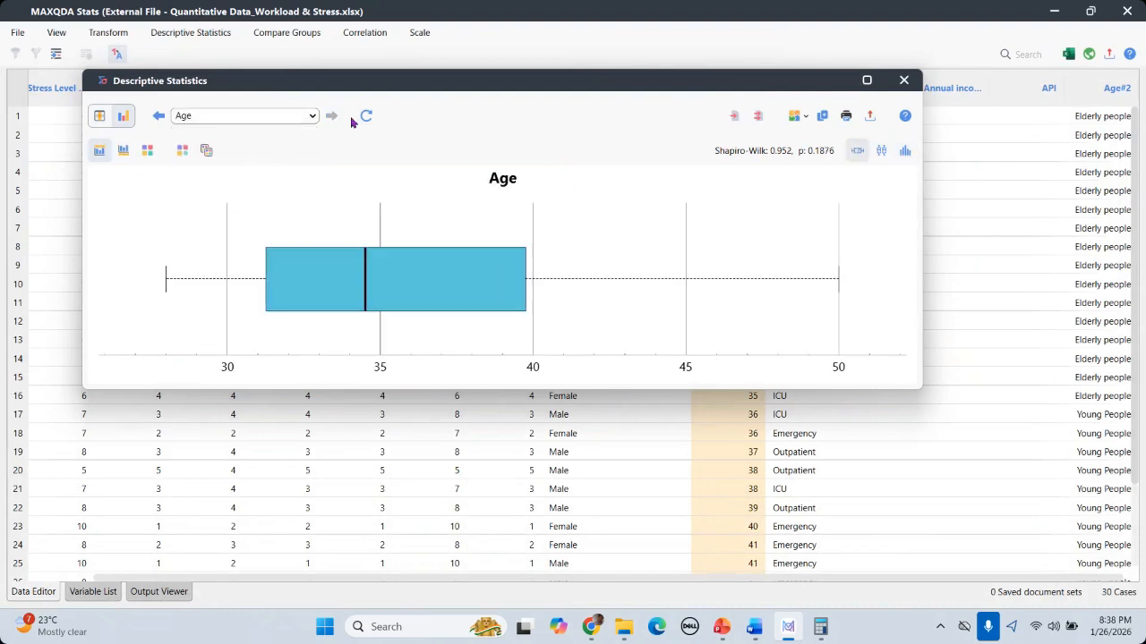
click(255, 115)
click(206, 141)
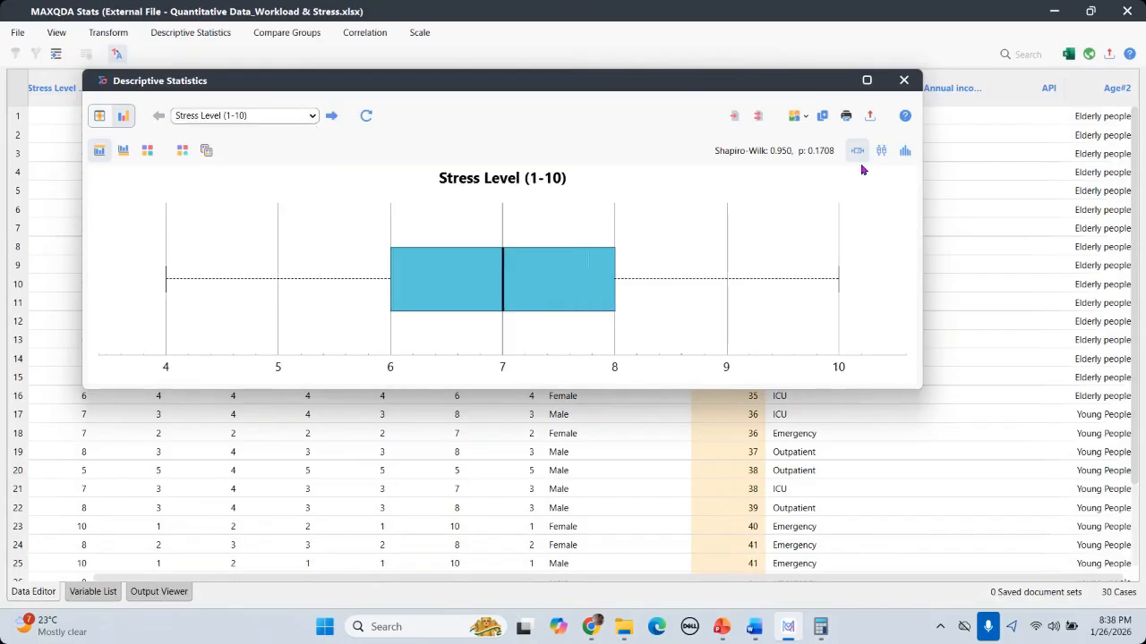
click(905, 152)
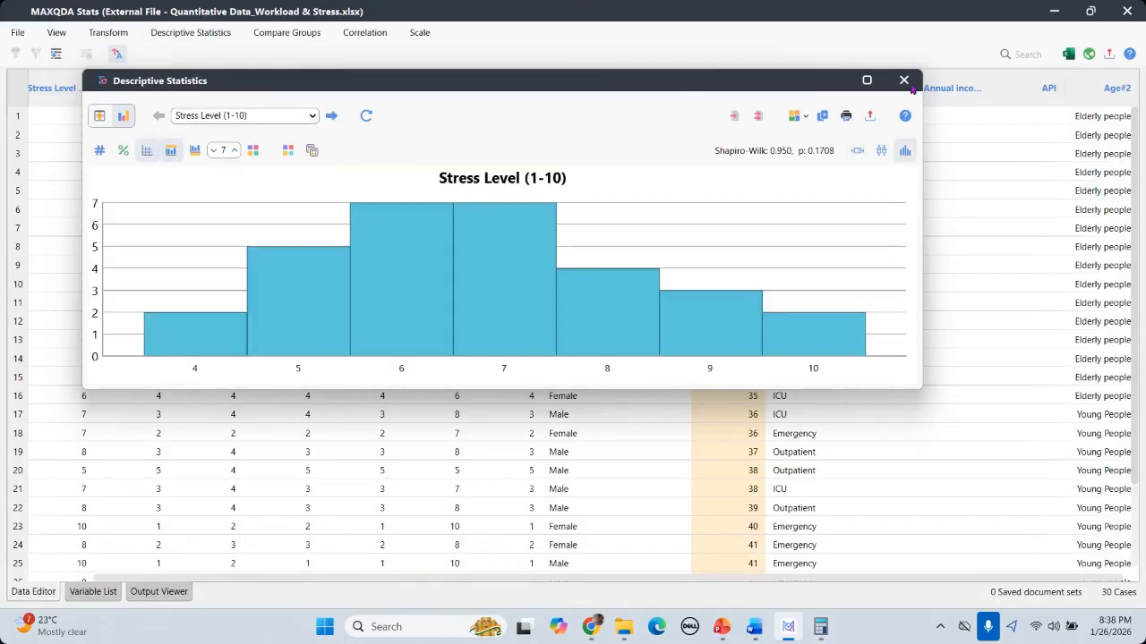
click(904, 81)
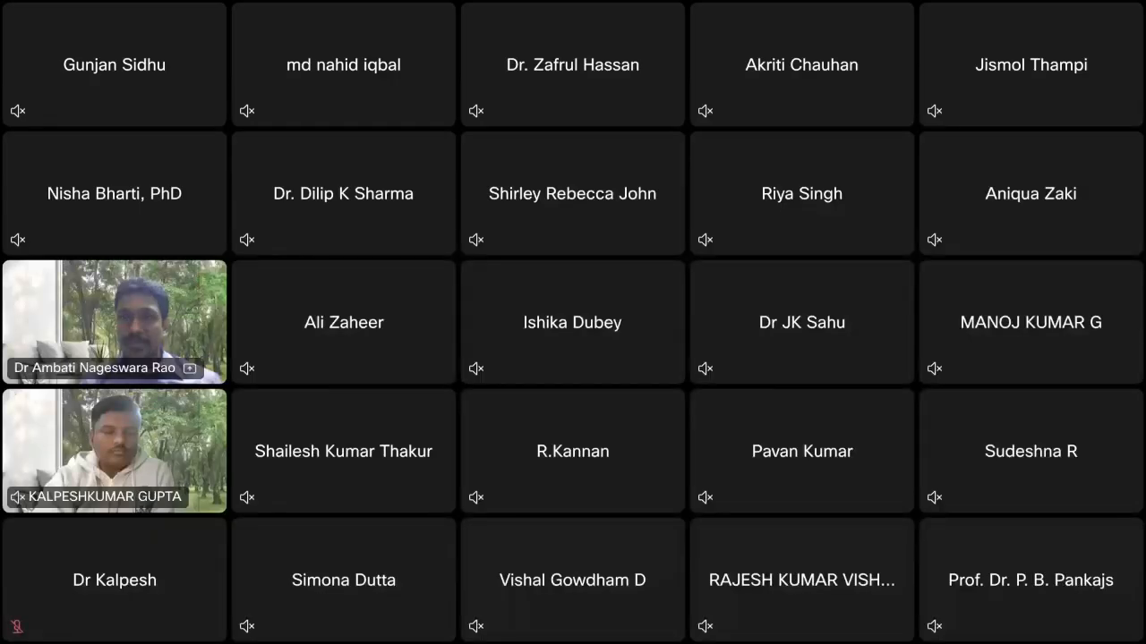